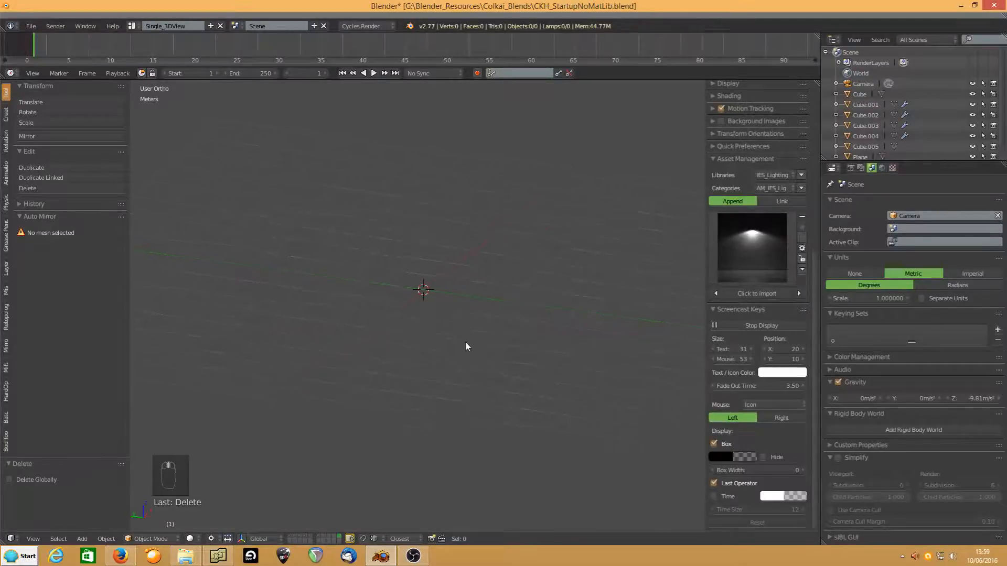
- Open the enlarged user preferences to review the Input settings and the LoopTools add-on, and close them again
scroll(398, 350, up, 3)
key(ctrl+alt+u)
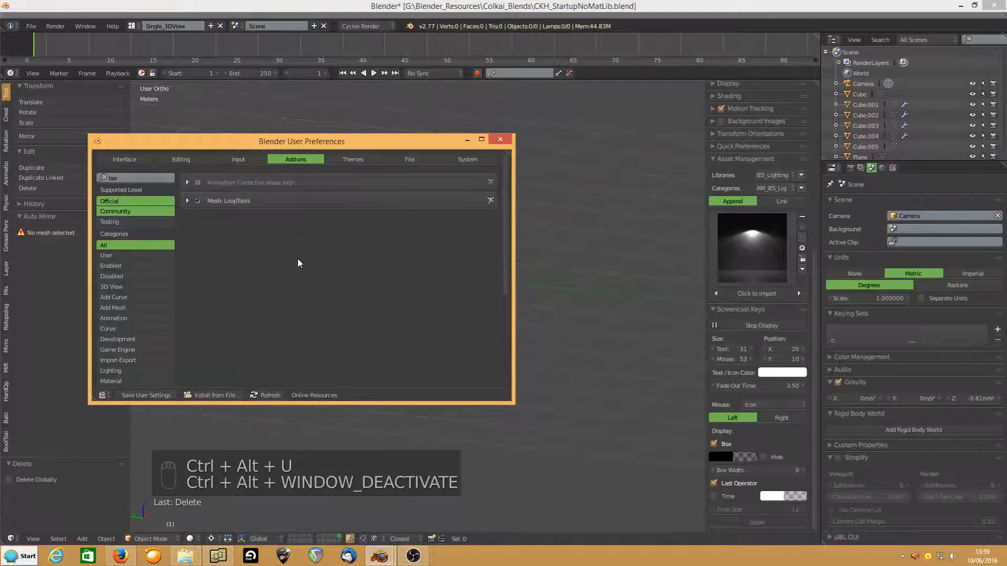
click(237, 159)
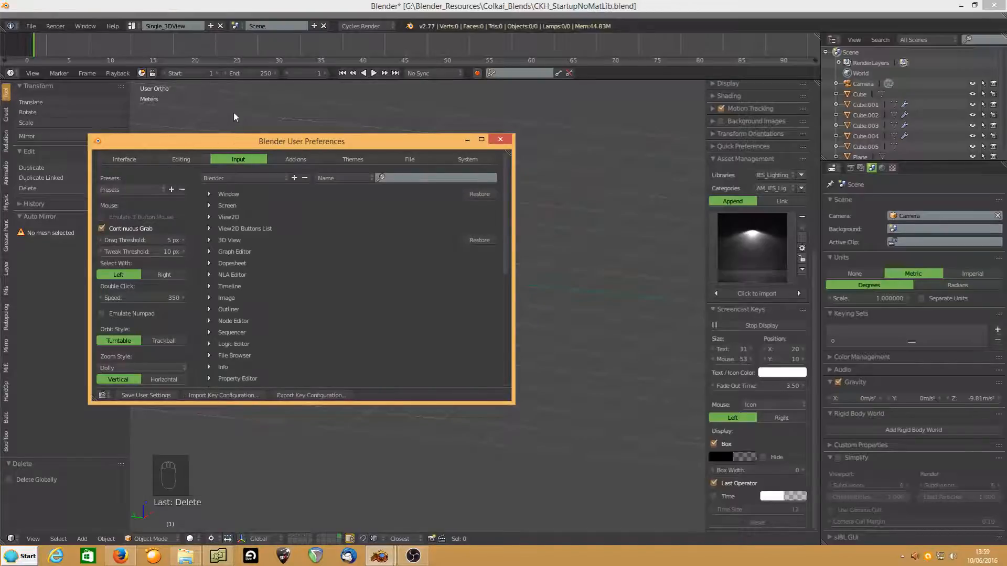
drag(236, 140, 299, 114)
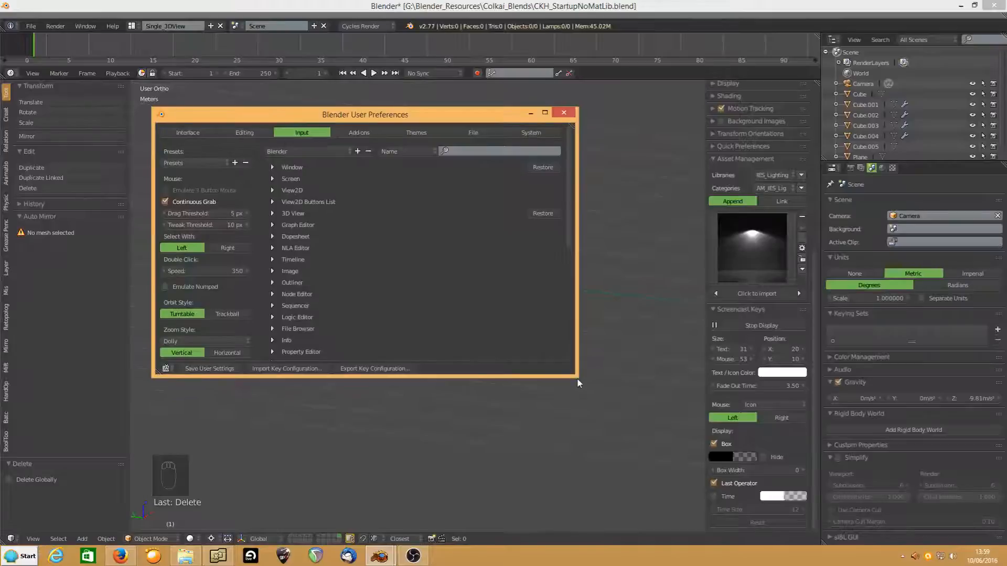
drag(576, 378, 661, 460)
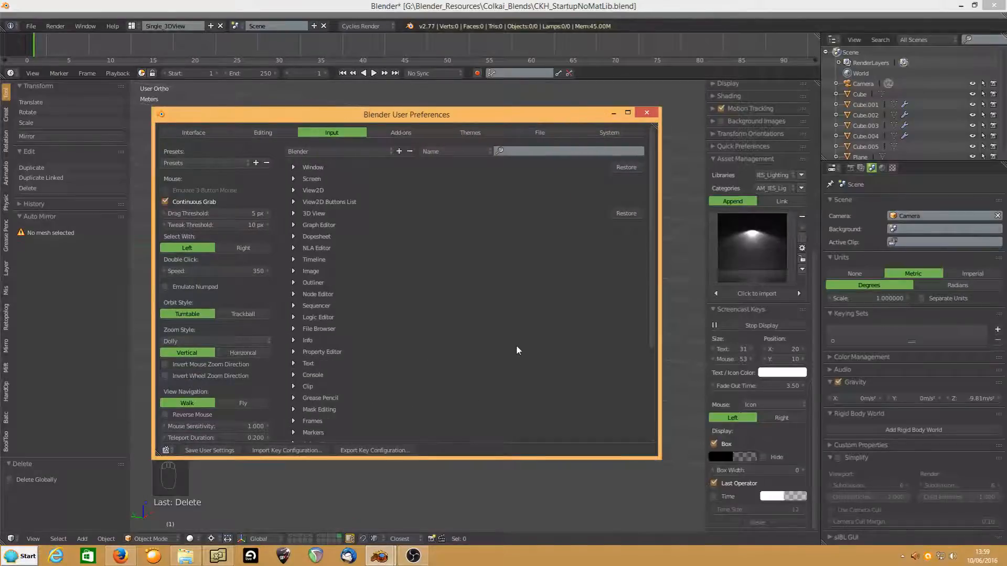
click(411, 133)
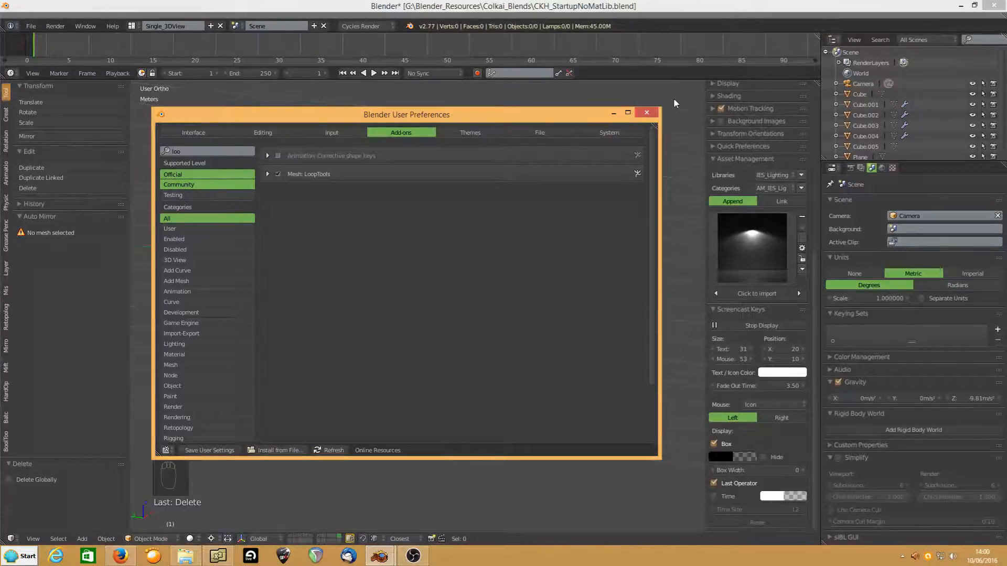
click(646, 114)
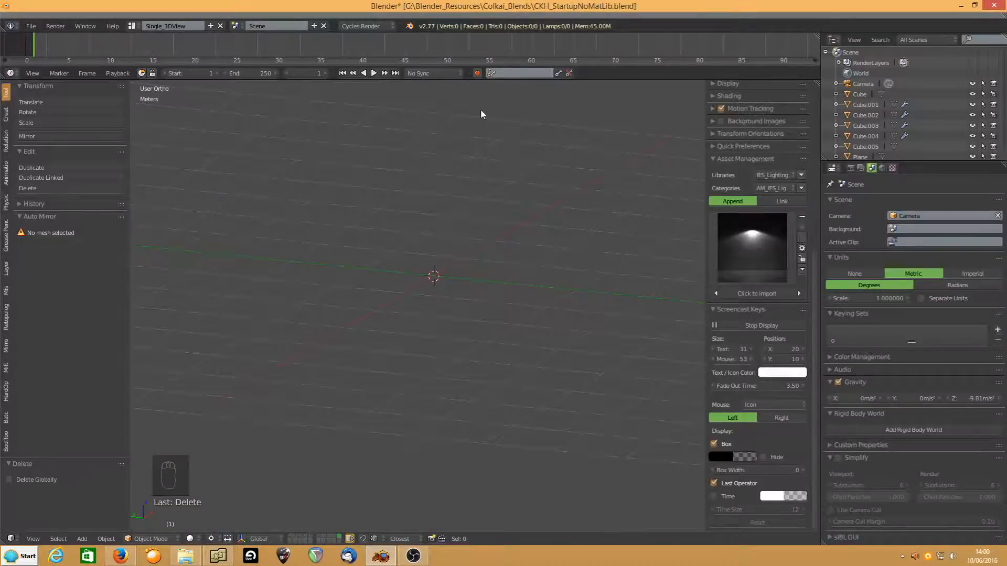
- Add a cube mesh at the 3D cursor and switch it to Edit Mode
key(w)
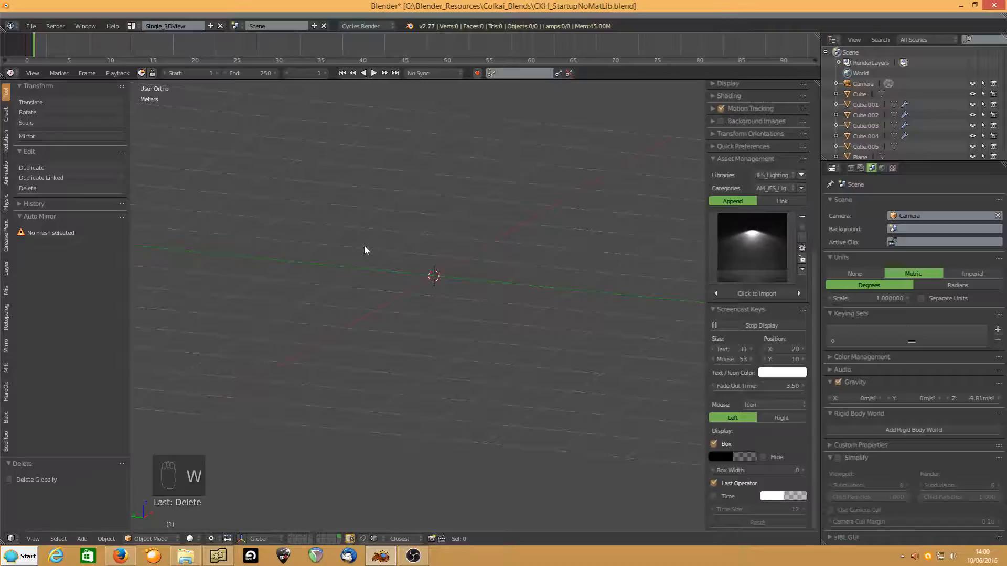
key(shift+a)
mouse_move(364, 244)
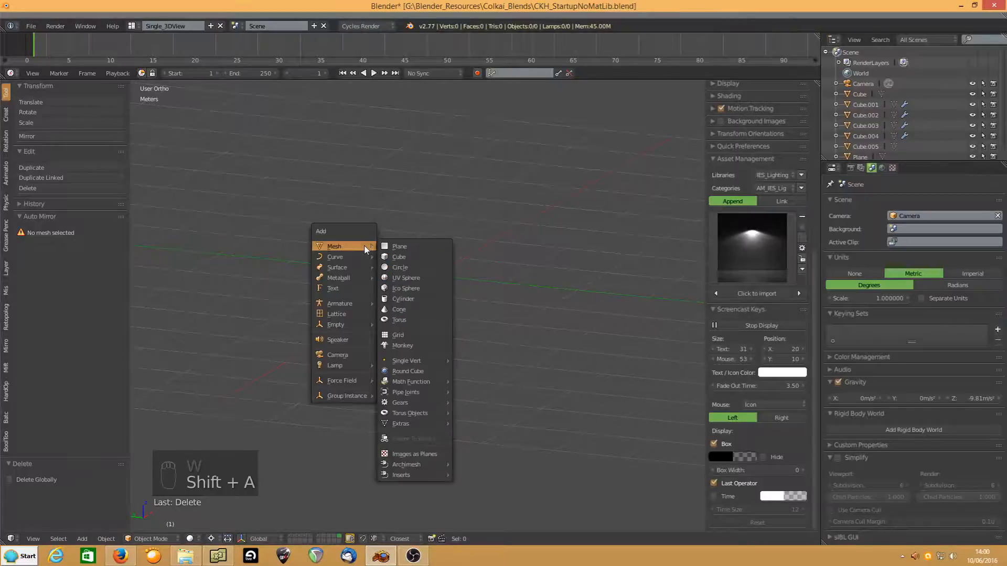
click(401, 253)
key(Tab)
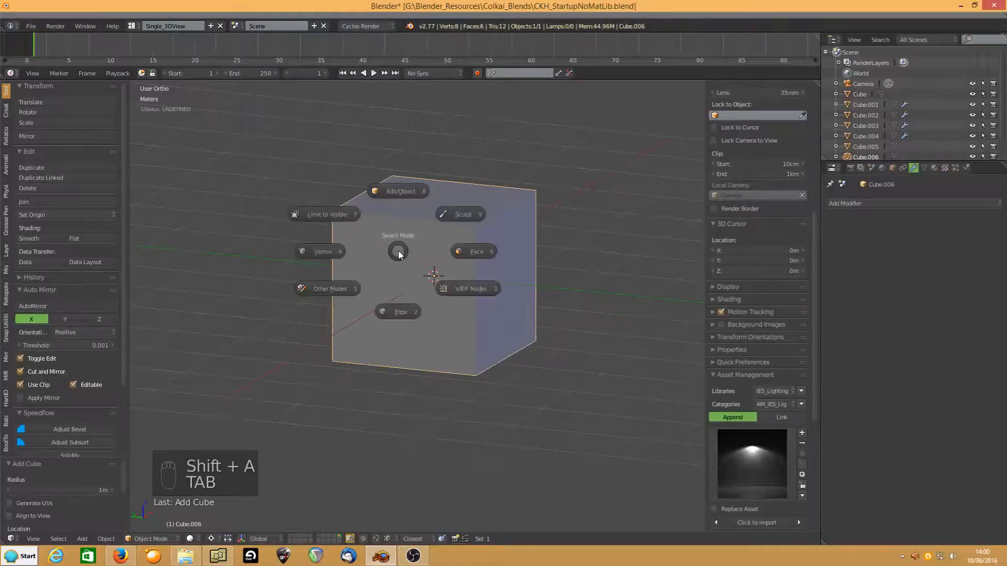
click(402, 194)
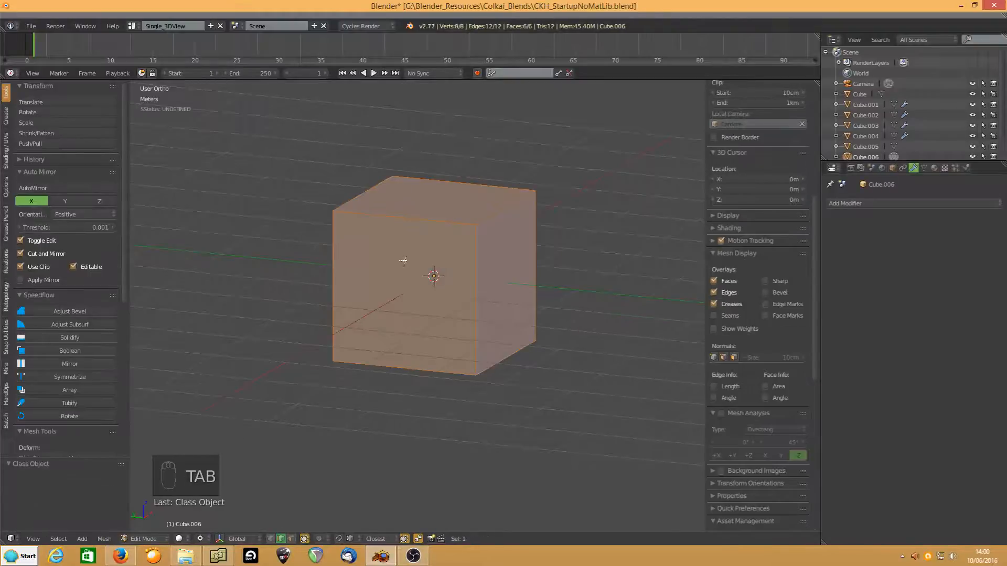
- Try to assign Alt+W as the keyboard shortcut for the LoopTools Curve command
key(w)
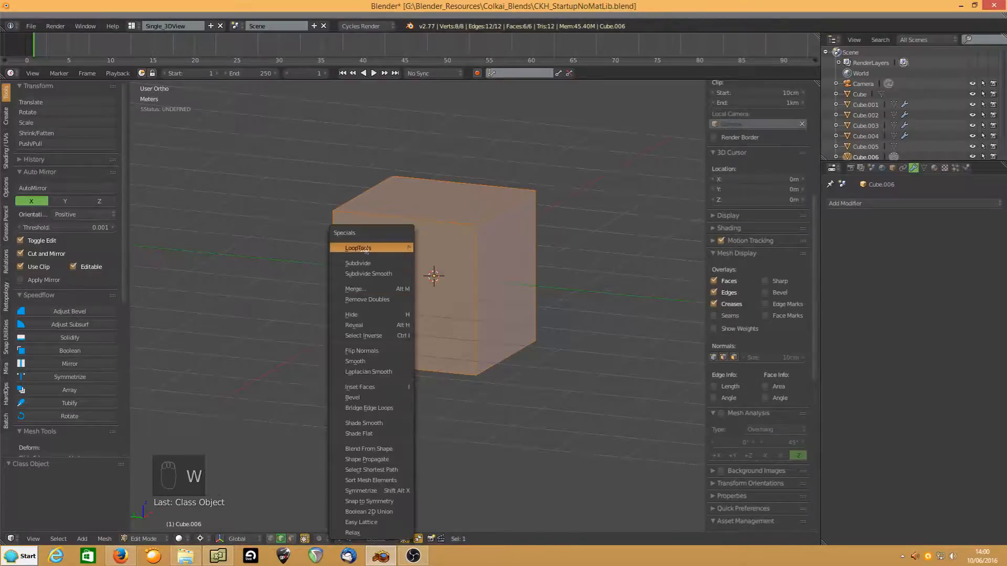
mouse_move(364, 249)
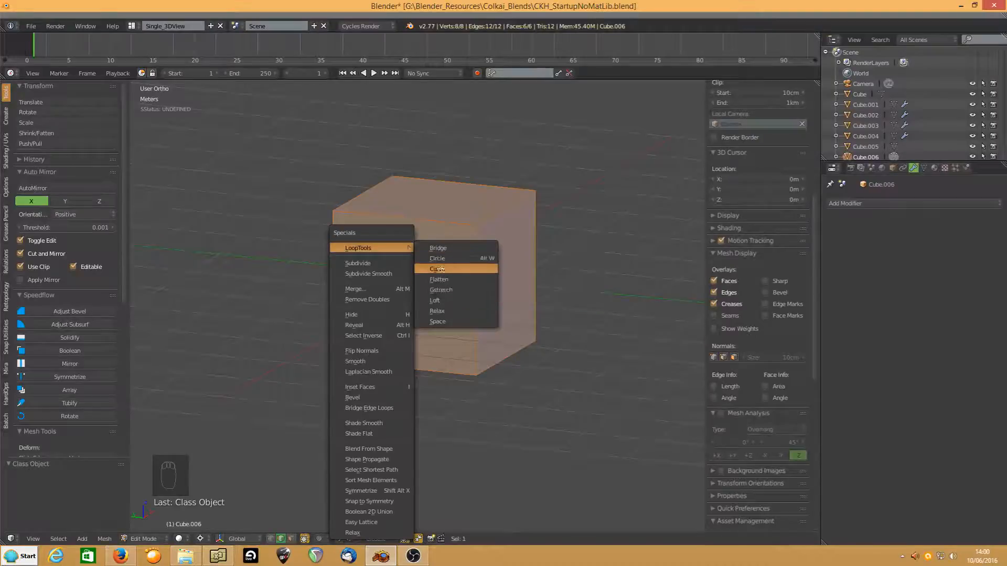
right_click(439, 269)
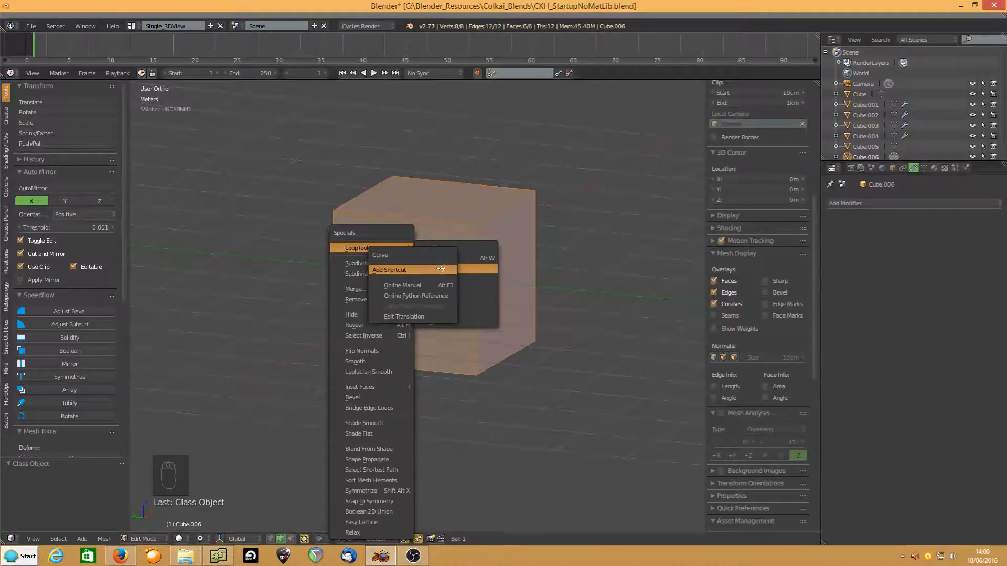
click(441, 269)
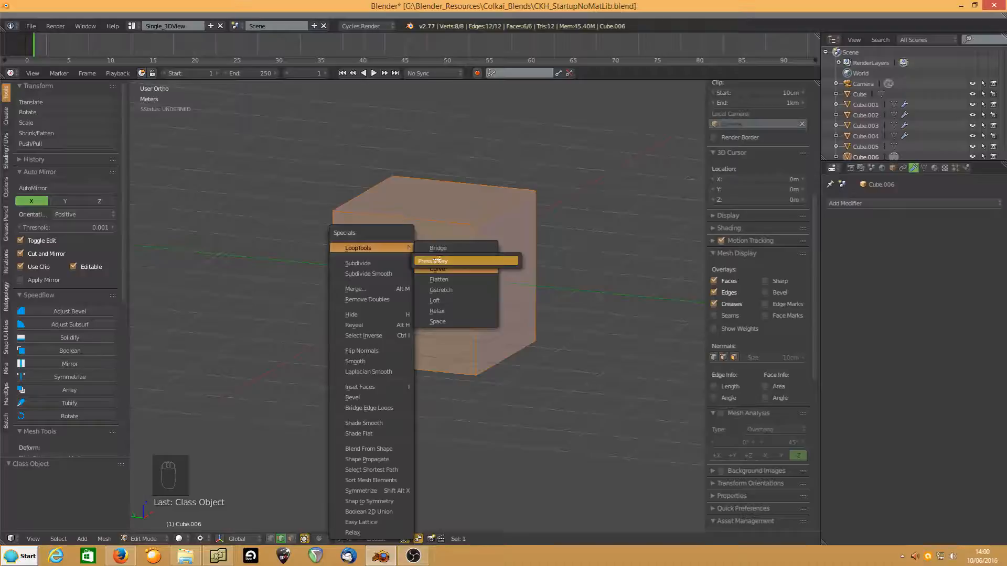
key(alt+w)
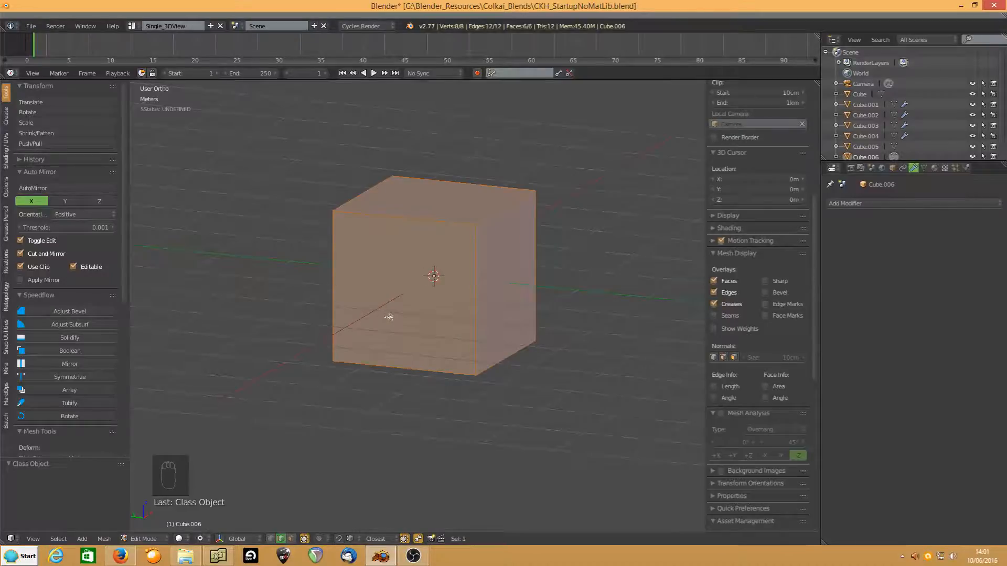
- Return the cube to Object Mode and scale it along global Z by about 0.197 to flatten it
click(141, 539)
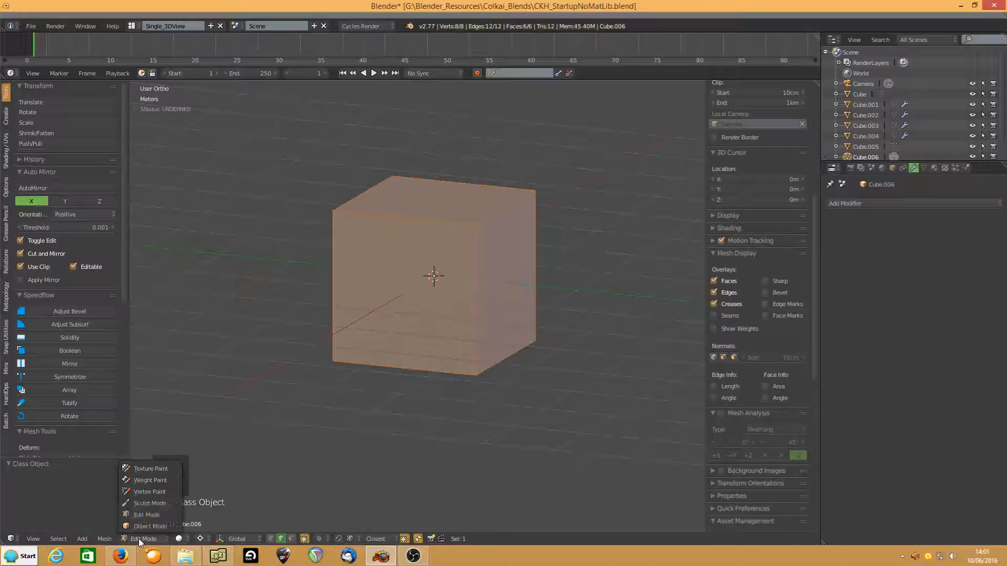
click(148, 527)
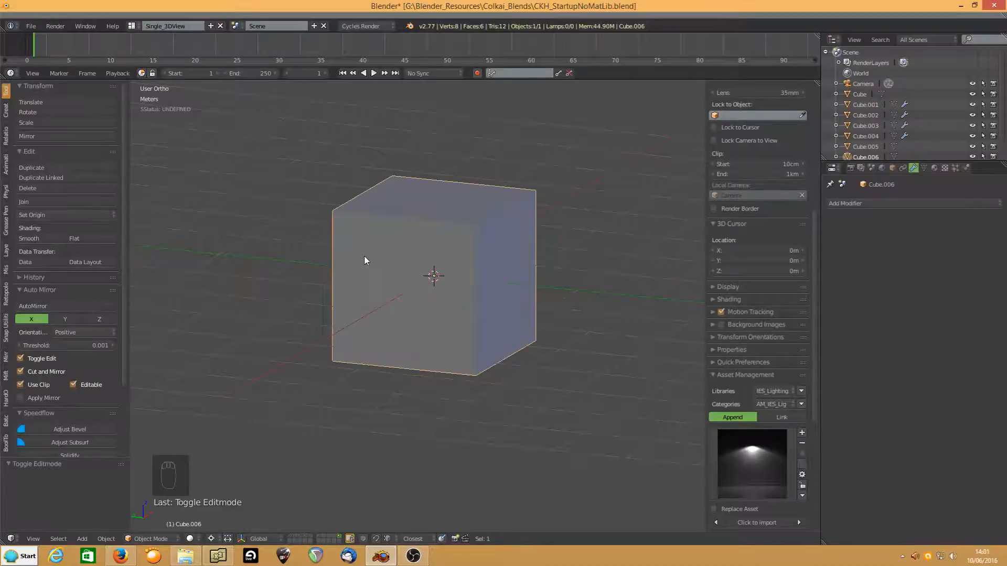
shift+middle_drag(387, 255, 377, 265)
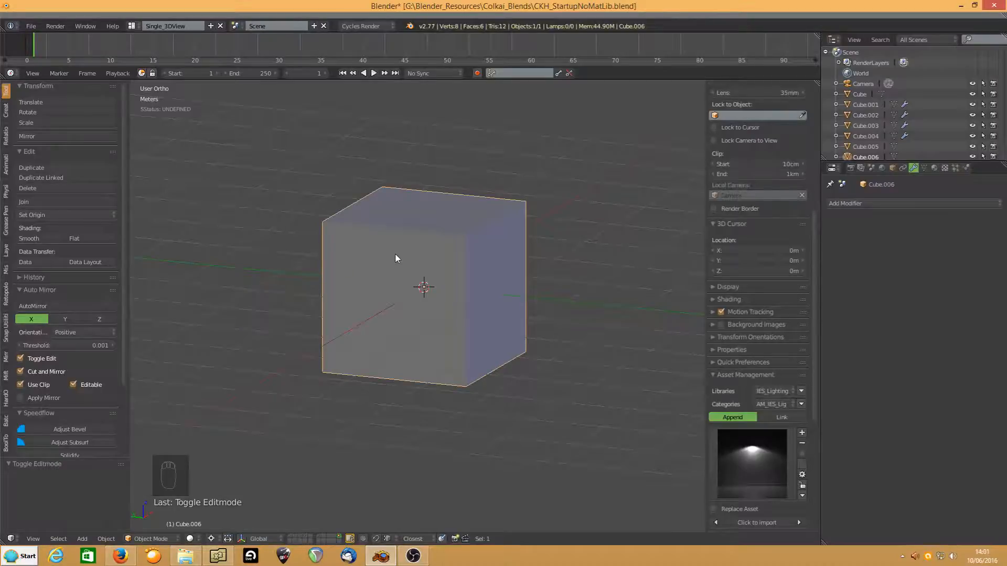
key(s)
key(z)
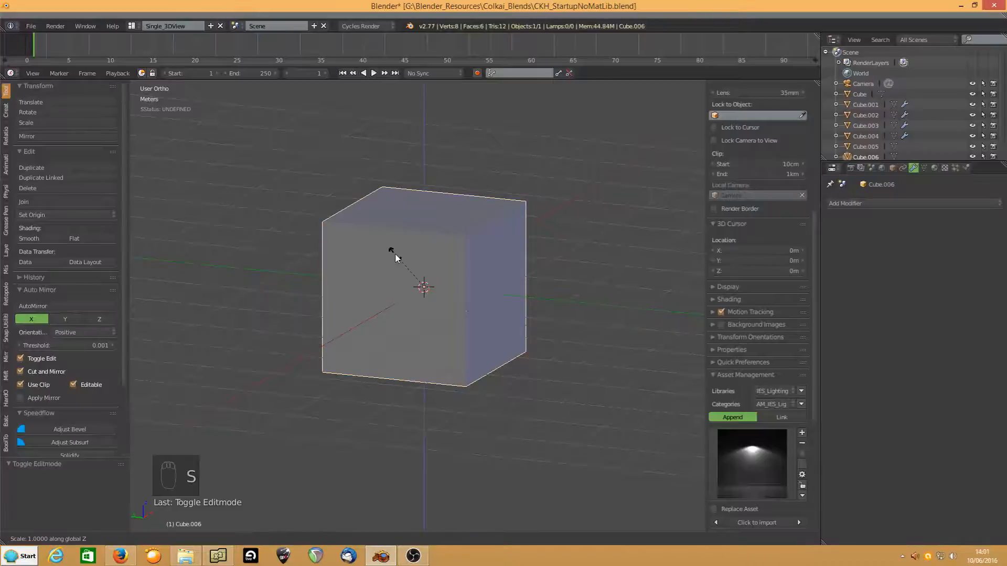
click(420, 284)
key(s)
key(z)
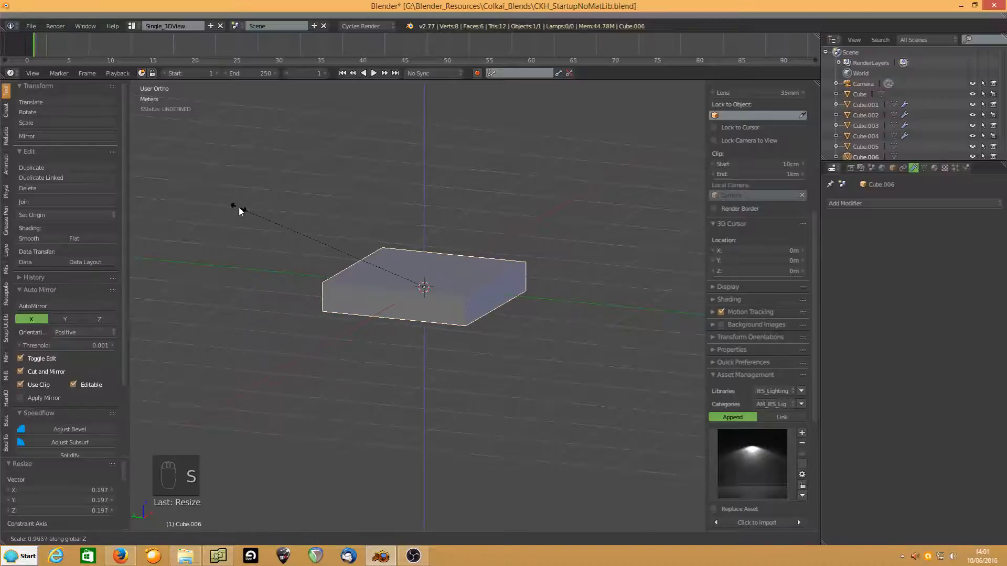
right_click(266, 223)
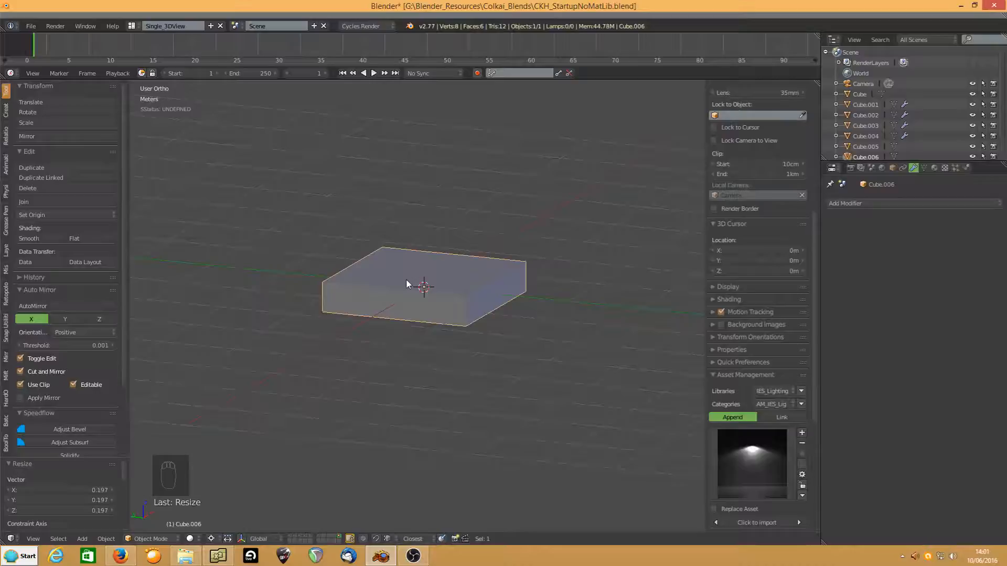
key(s)
key(z)
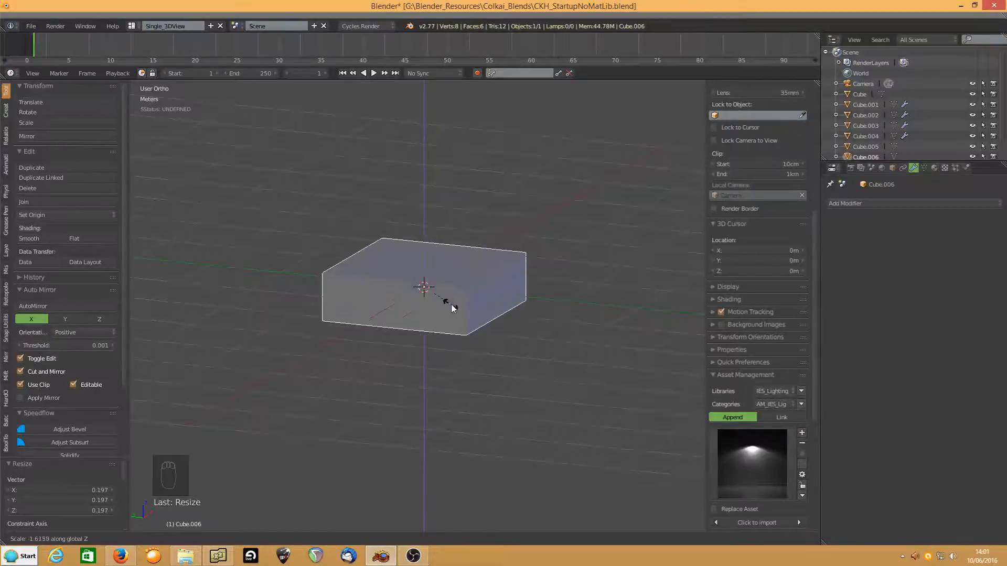
right_click(425, 291)
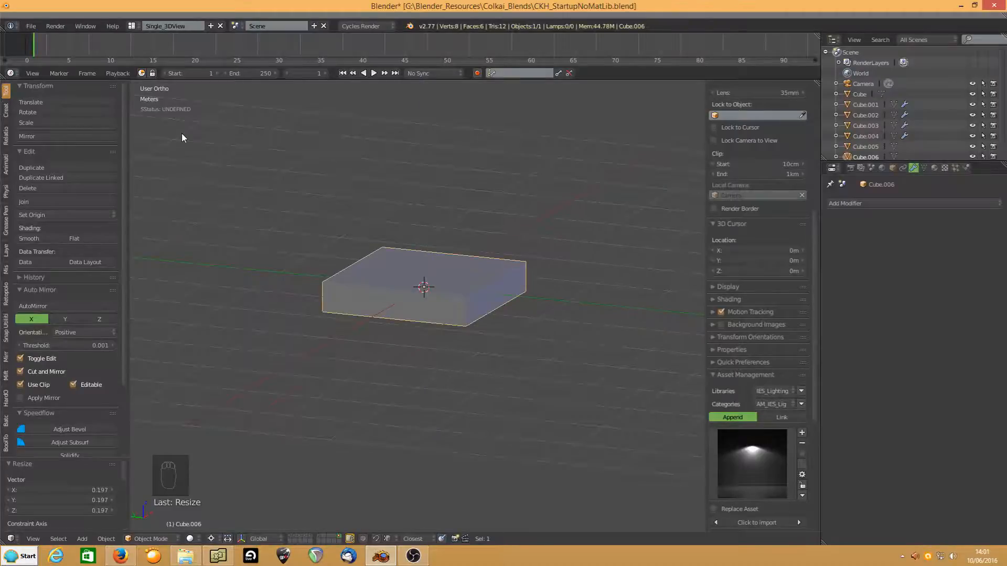
key(s)
key(z)
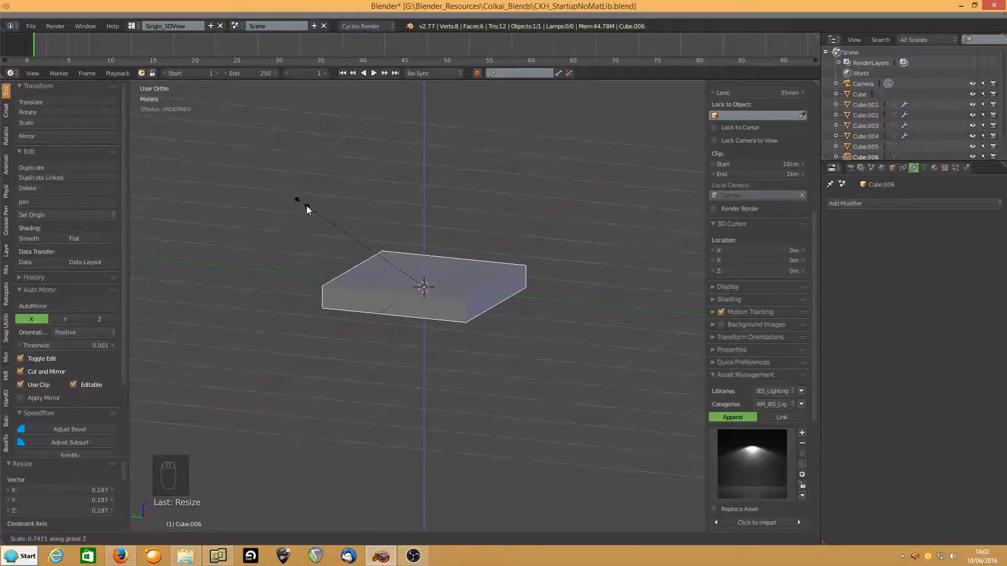
click(439, 272)
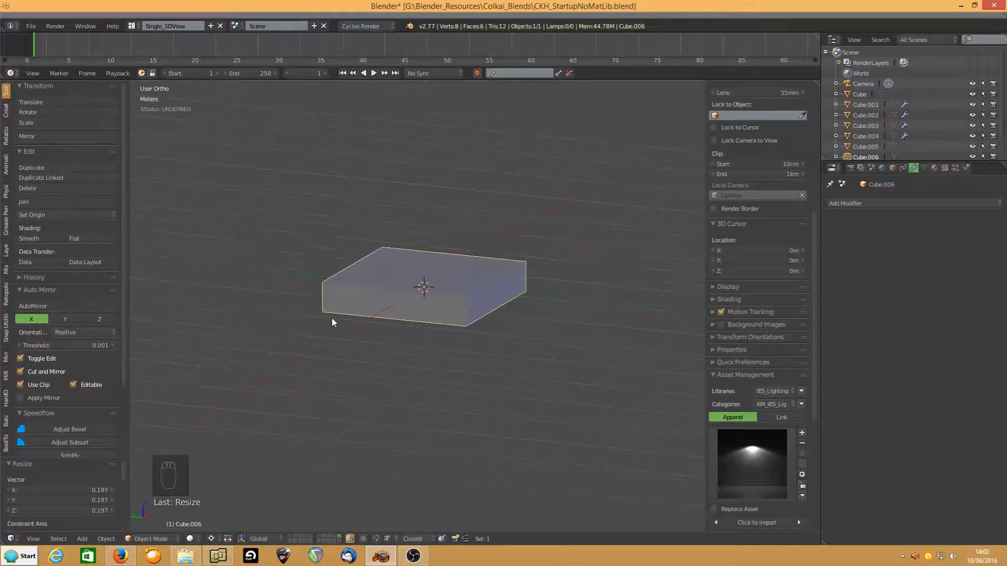
- Scale the flattened cube along global Z by about 0.291 to make it a thin slab
scroll(332, 320, up, 2)
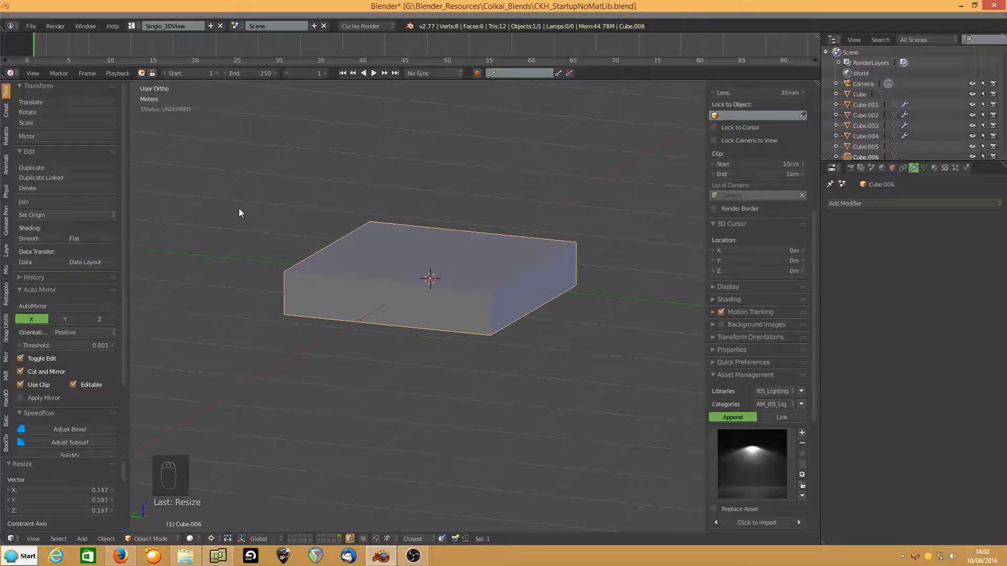
key(s)
key(z)
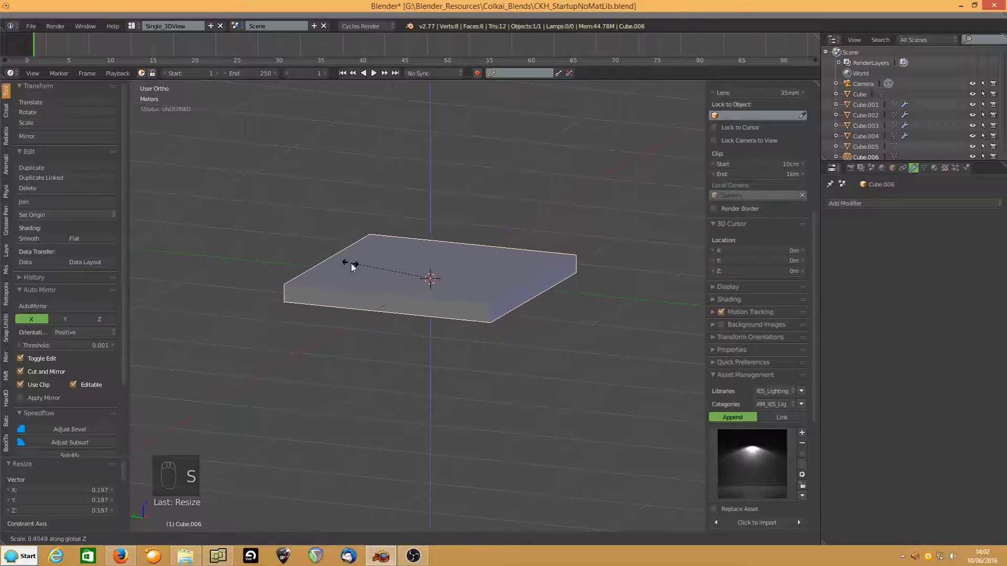
click(371, 276)
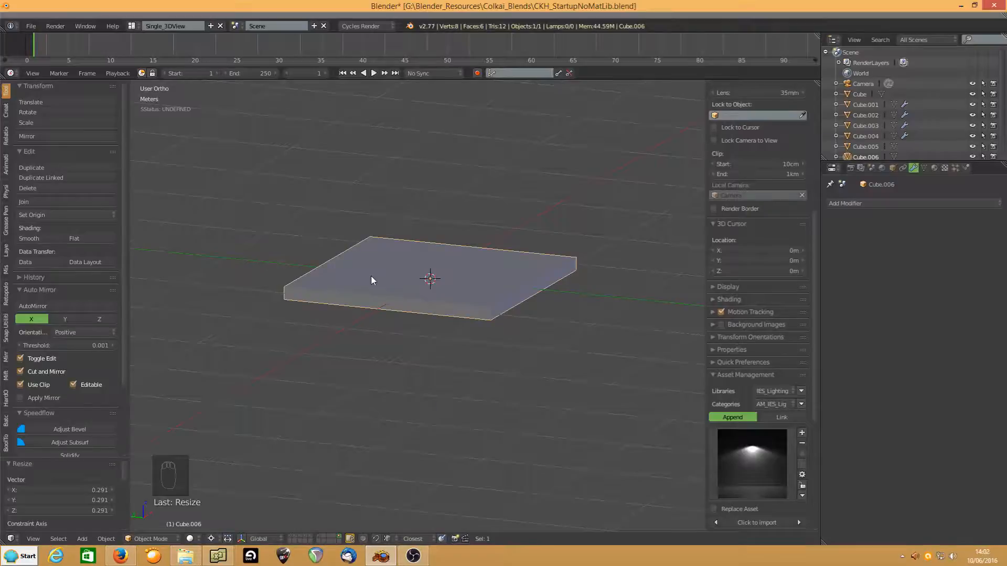
- Duplicate the thin slab in place and move the copy to layer 9
key(shift+d)
click(371, 276)
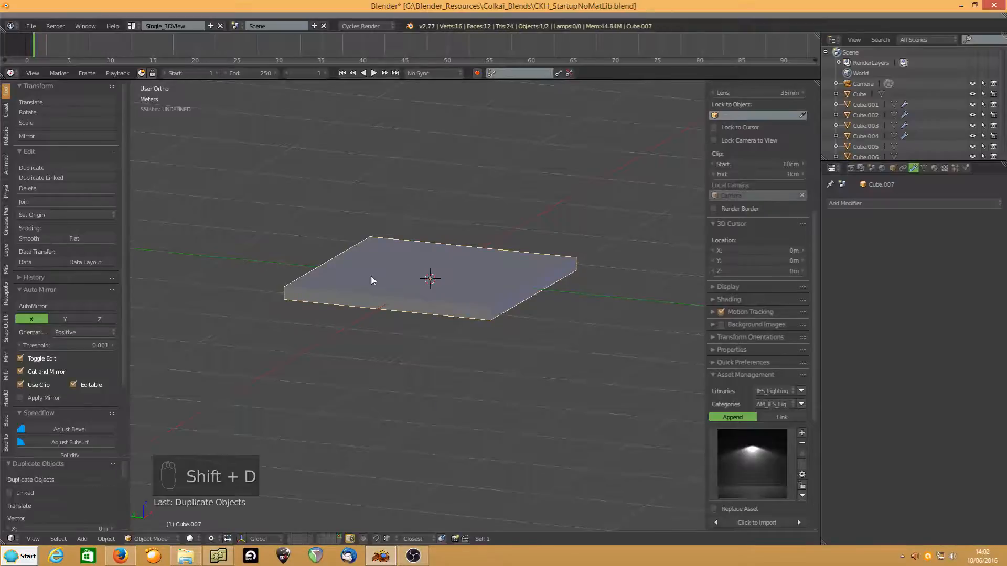
key(m)
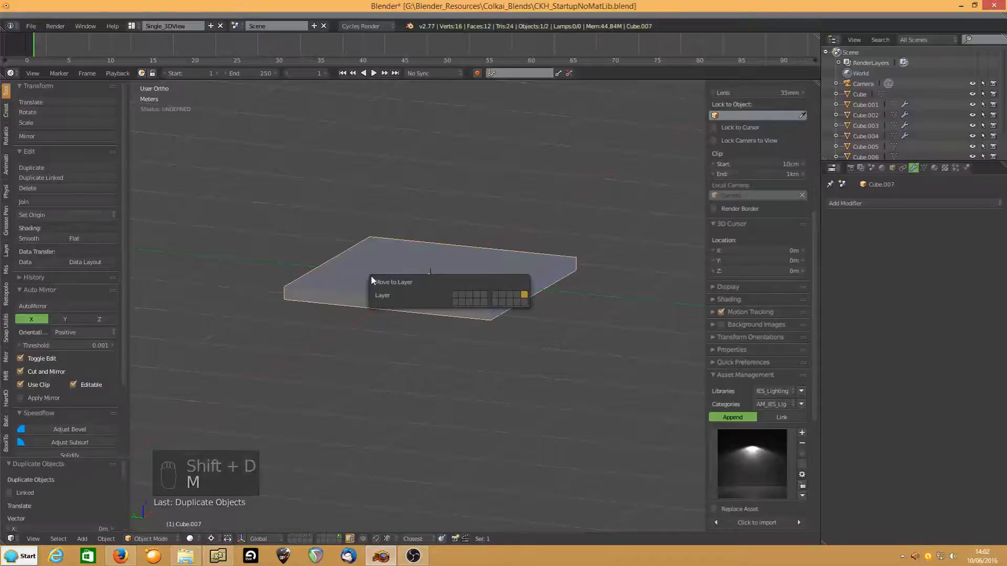
click(517, 295)
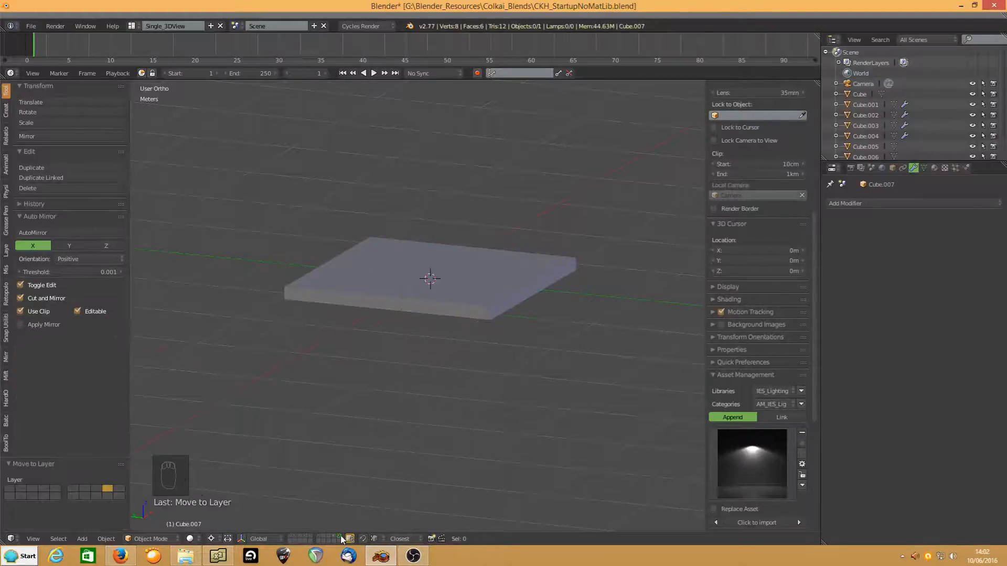
- Select the duplicated slab on its own layer and apply its scale
key(a)
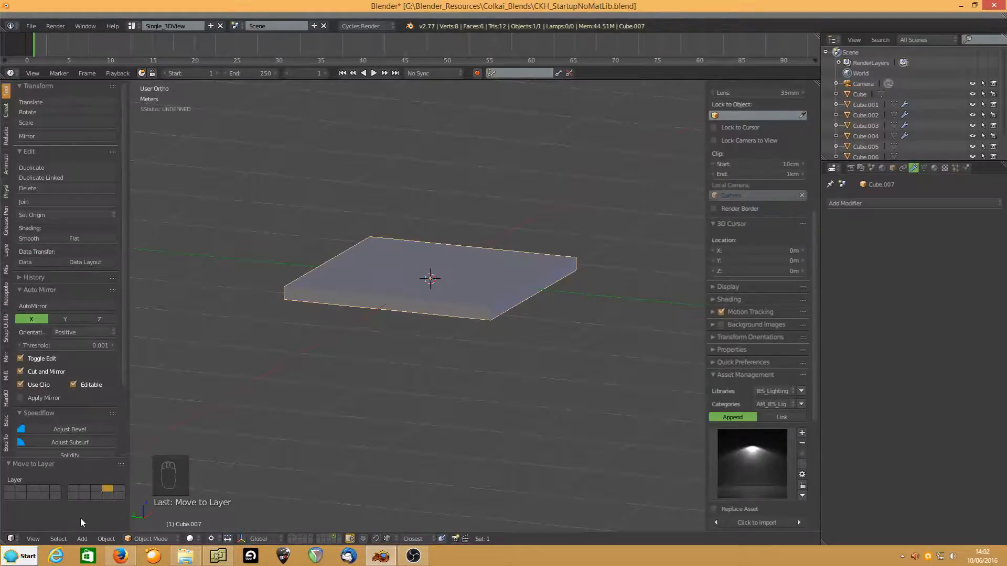
click(107, 539)
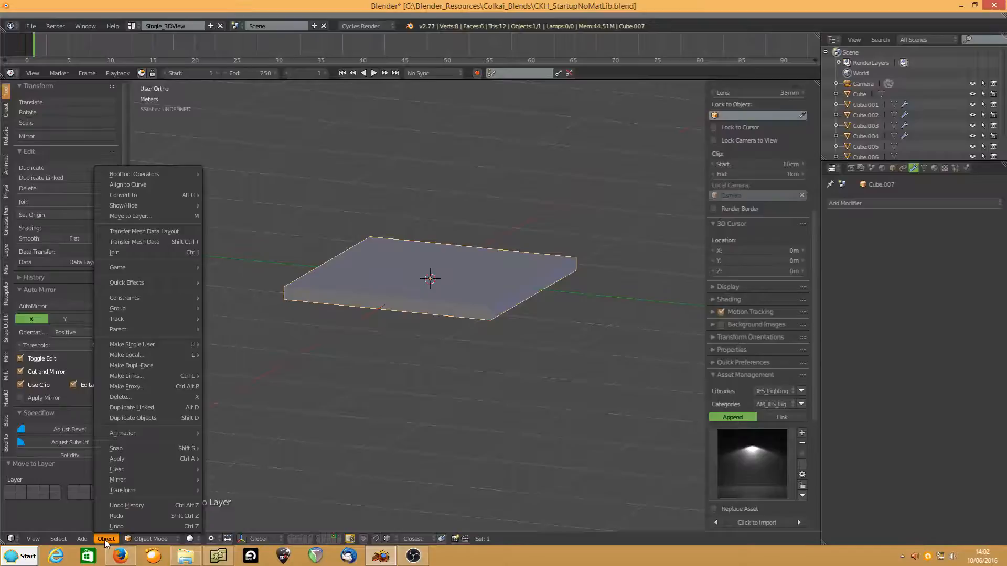
mouse_move(122, 459)
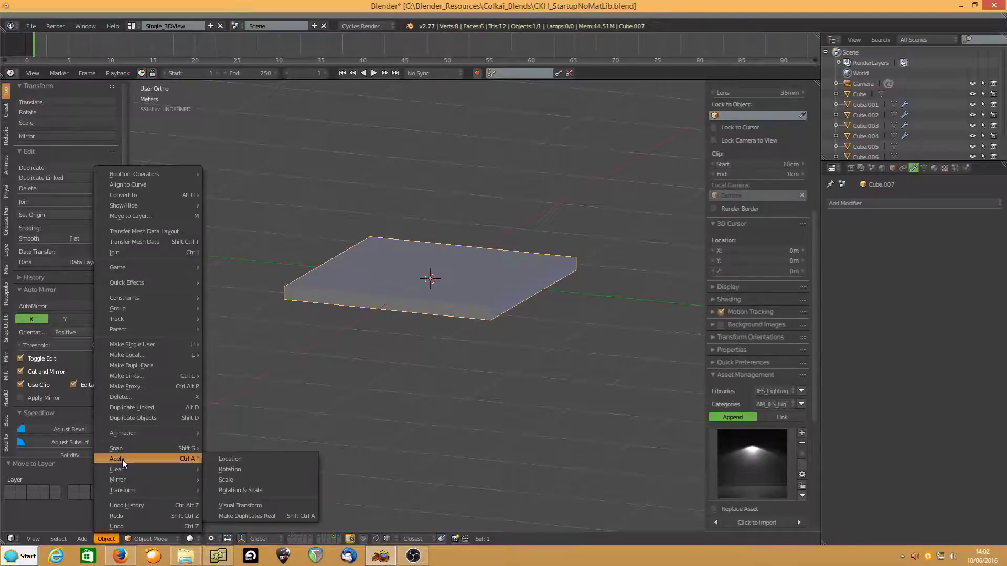
click(227, 480)
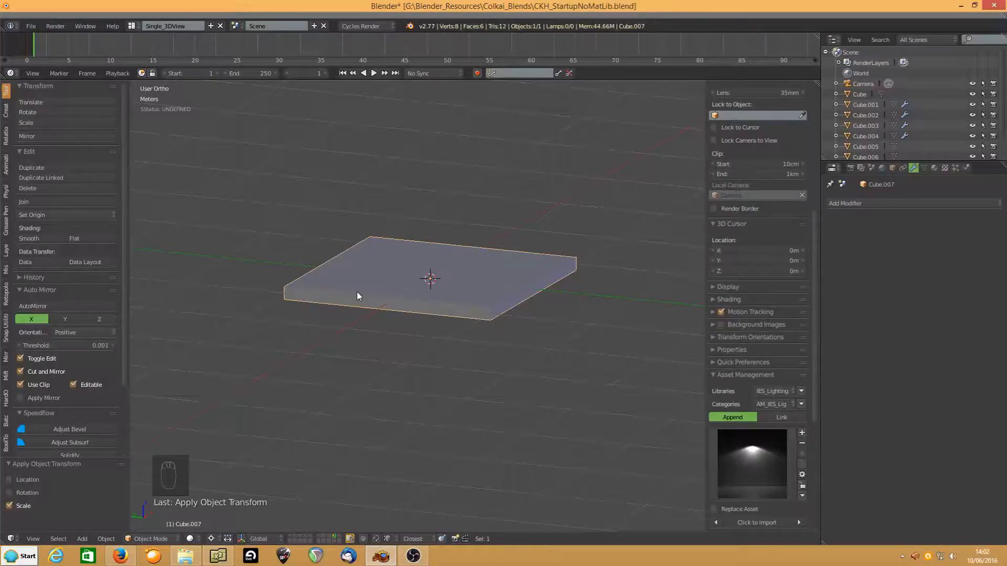
- Apply the scale of the duplicated slab again
key(ctrl+a)
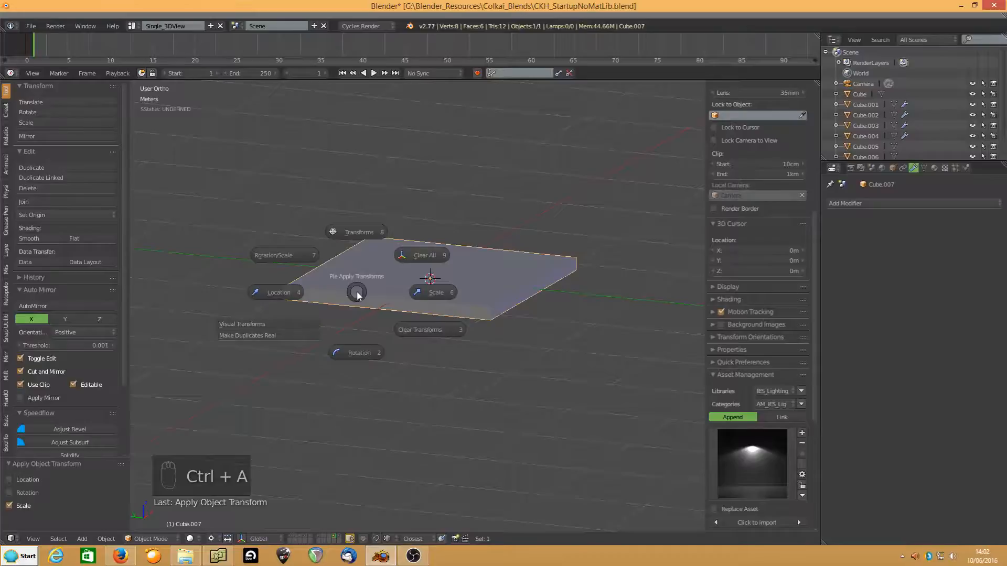
click(444, 294)
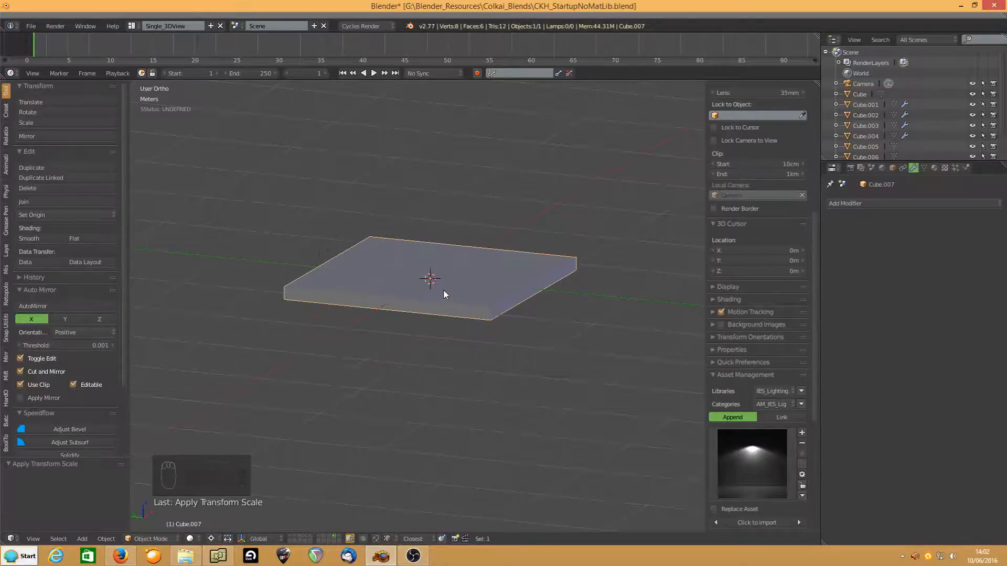
key(ctrl+a)
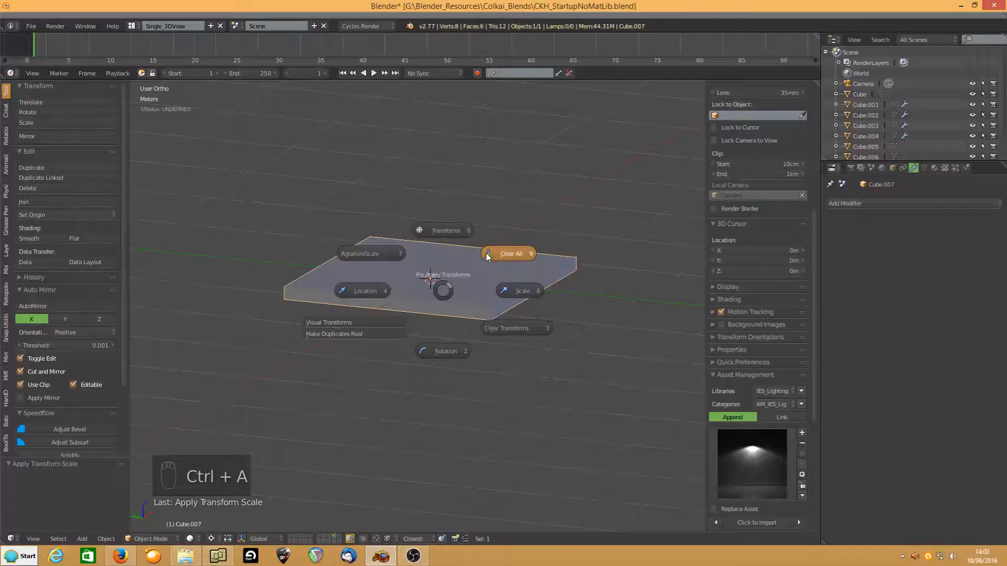
click(518, 291)
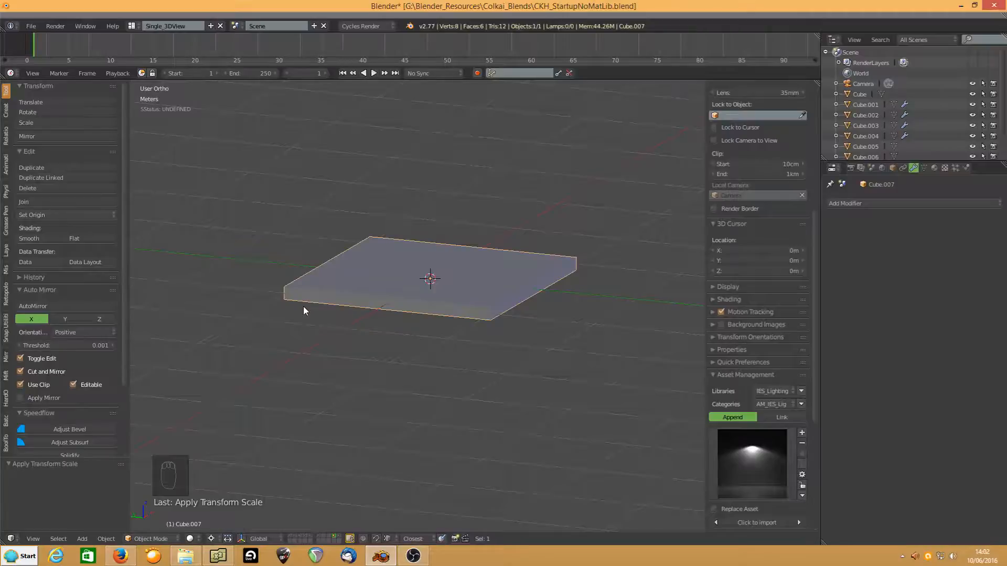
- Enter Edit Mode on the duplicated slab and bevel its top edges by about 0.089 with 3 segments
key(Tab)
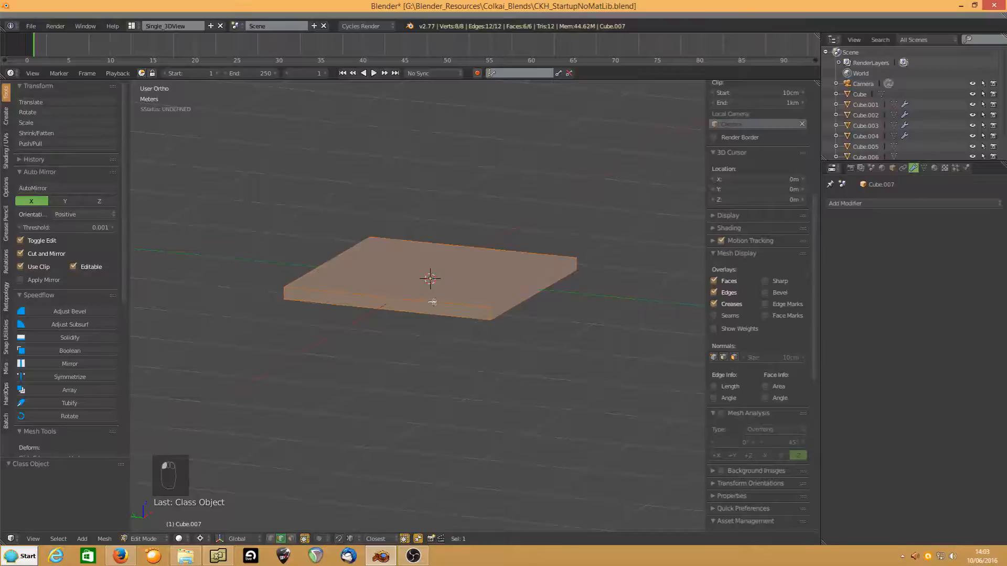
key(a)
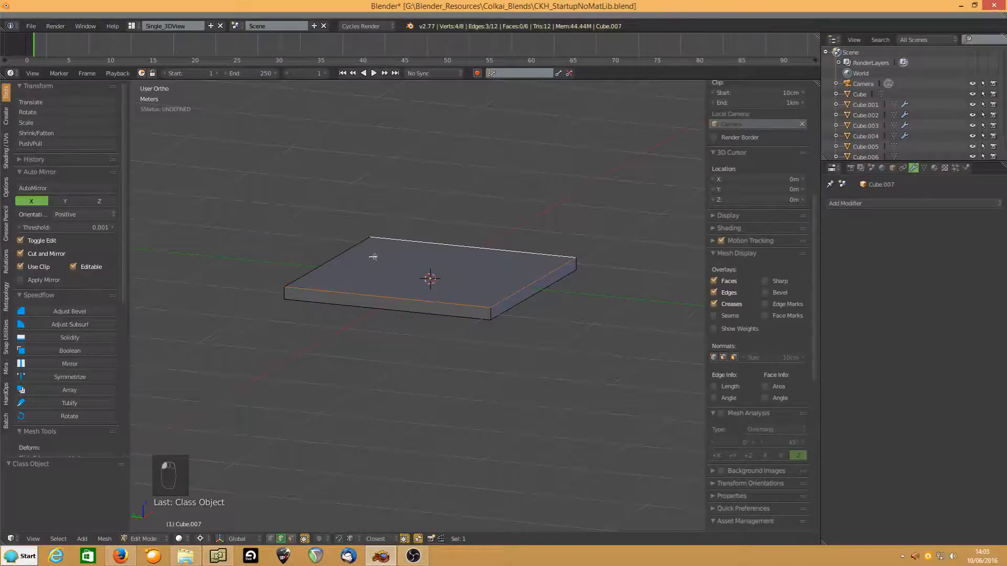
click(345, 261)
key(ctrl+b)
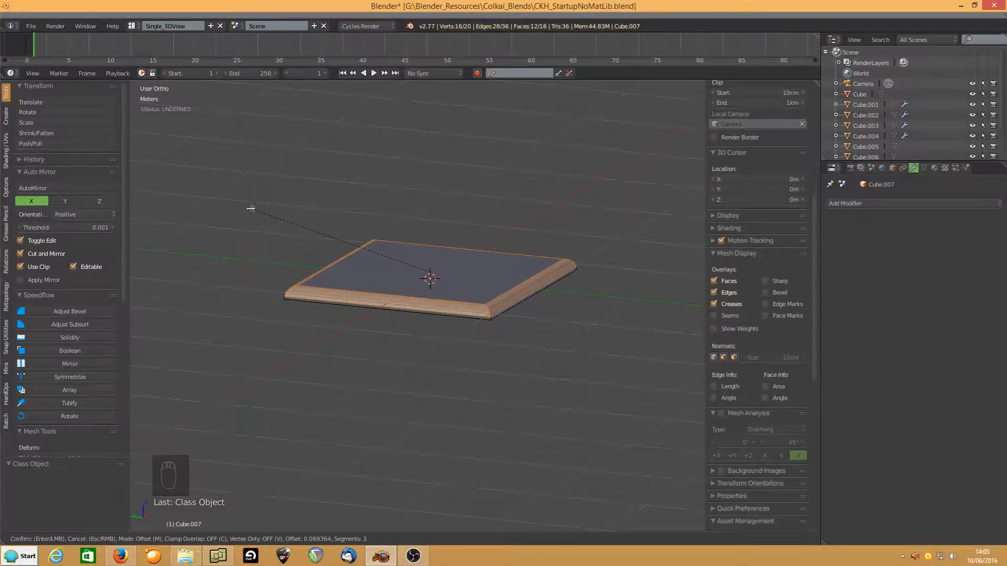
click(251, 208)
mouse_move(384, 219)
middle_down()
mouse_move(409, 199)
mouse_move(372, 210)
middle_up()
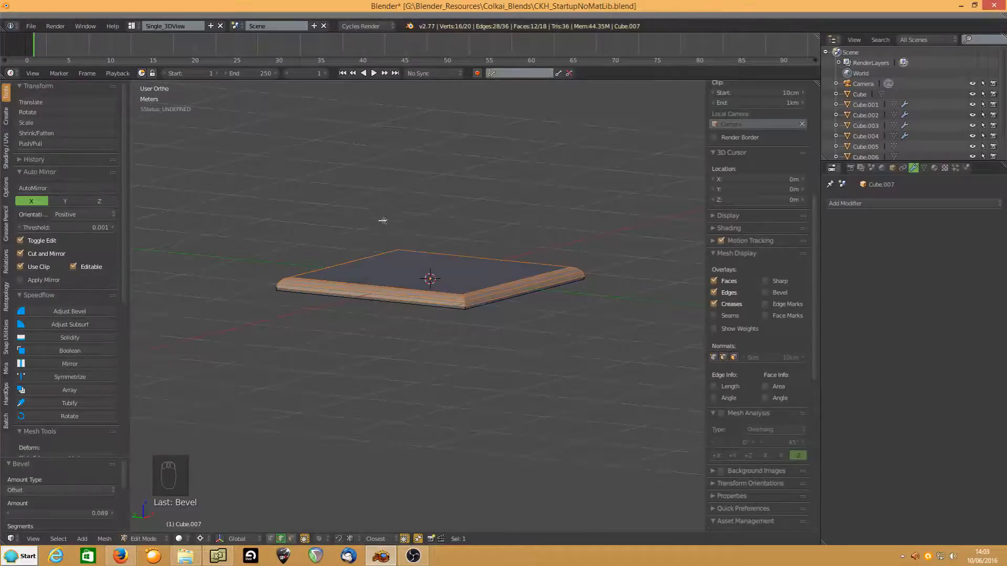
- Return to Object Mode, switch to the original slab's layer and select that slab
click(144, 539)
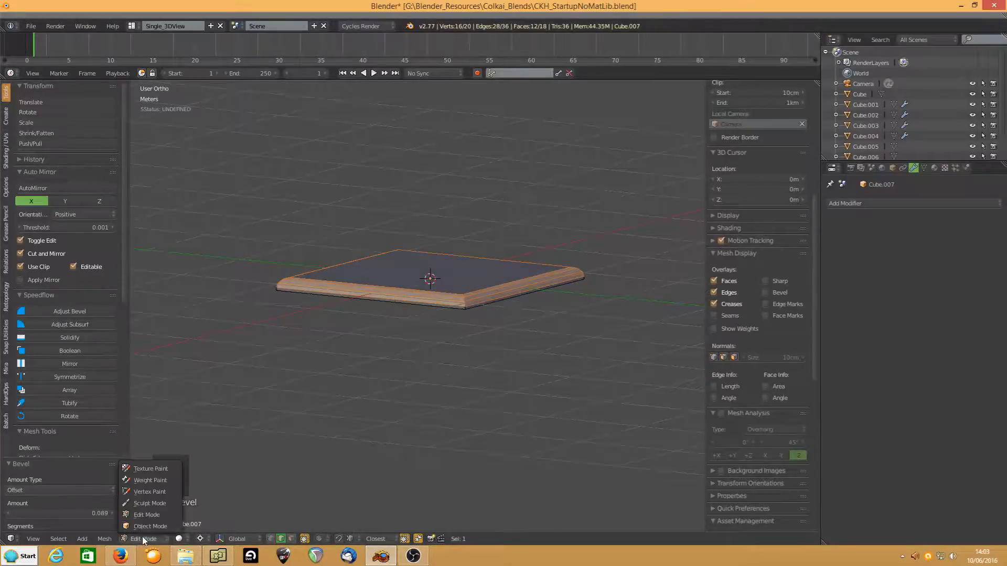
click(139, 531)
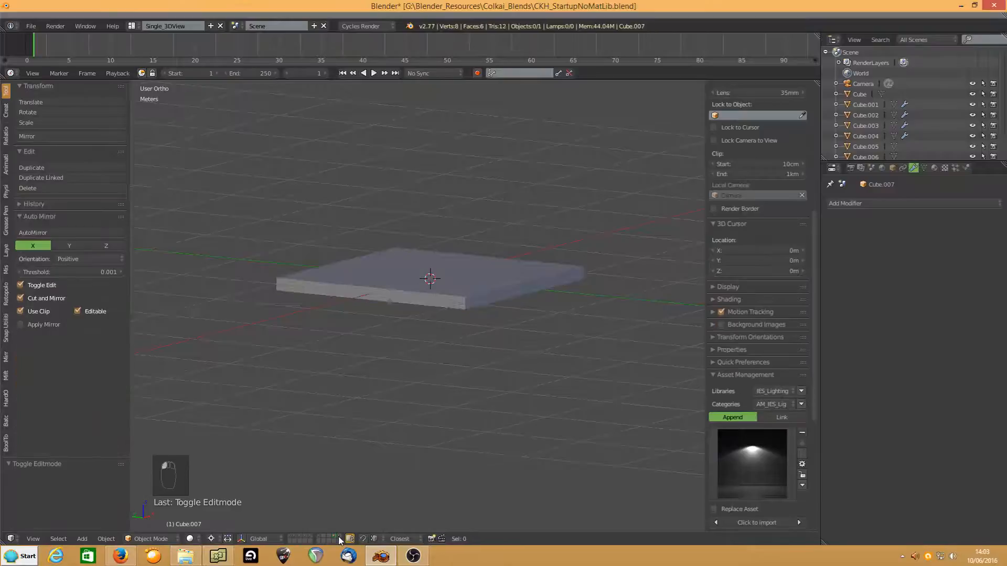
key(ctrl+z)
right_click(434, 303)
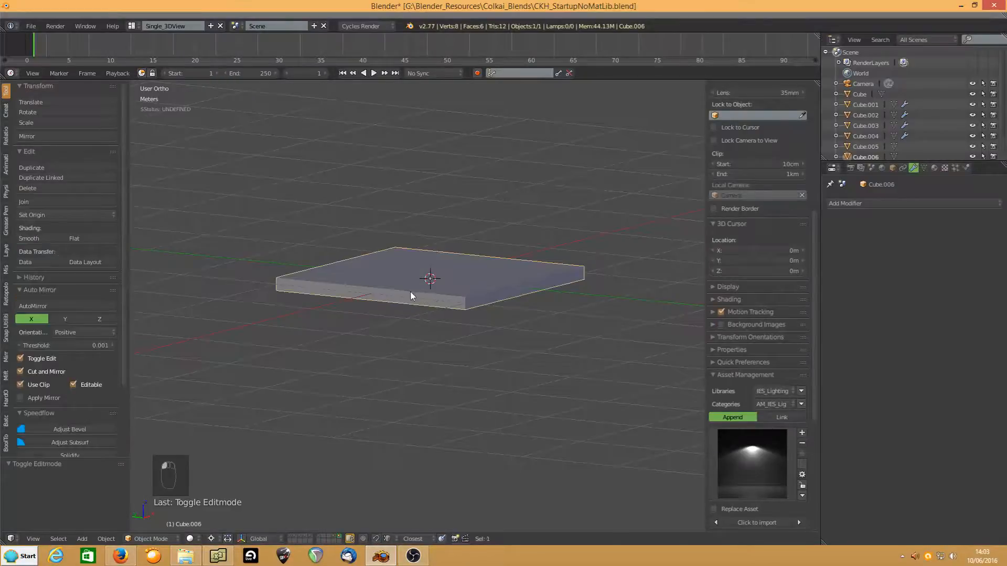
- Enter Edit Mode on the original slab and select the four edges around its top face
click(150, 539)
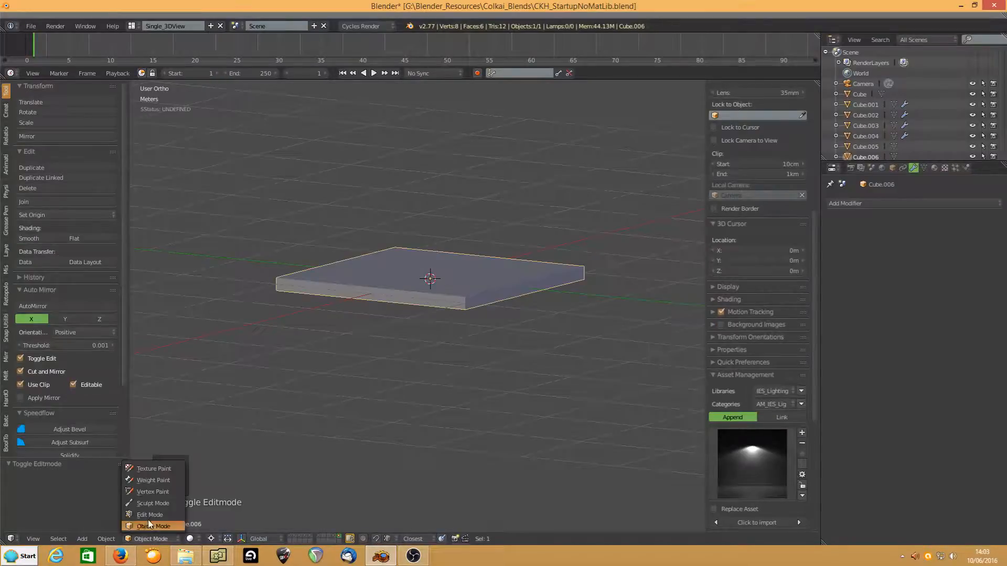
click(152, 516)
right_click(418, 290)
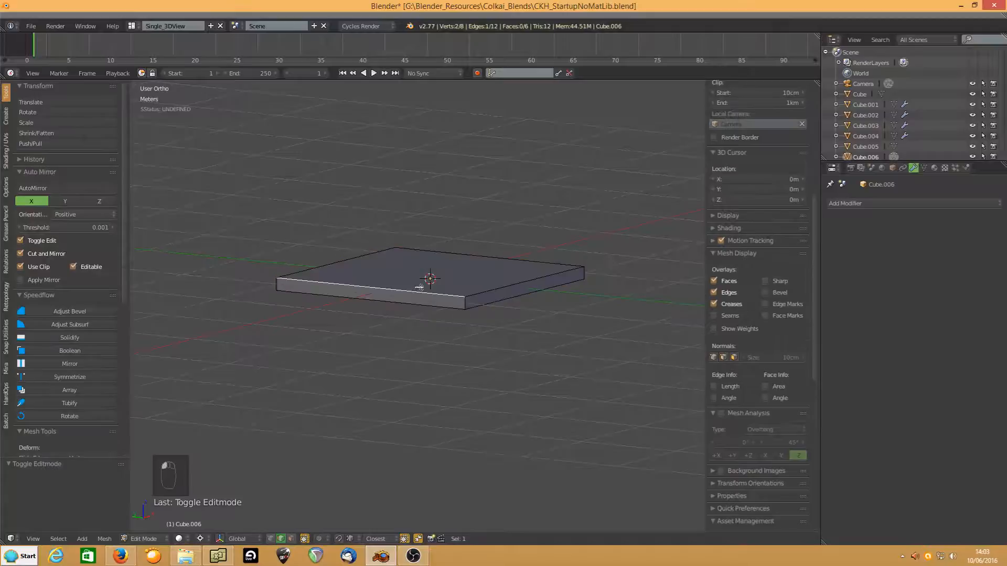
shift+right_click(360, 261)
shift+right_click(438, 259)
shift+right_click(496, 289)
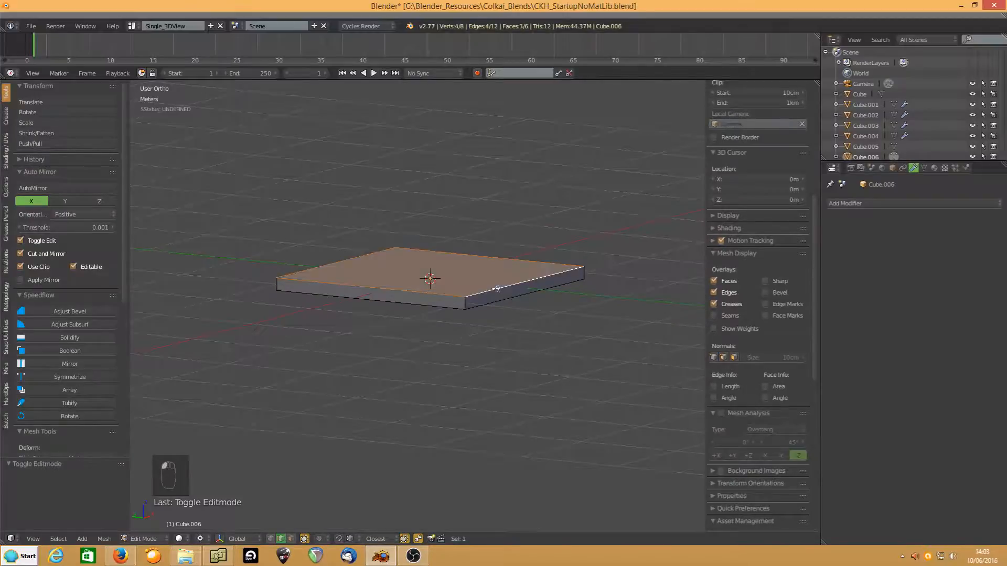
- Try beveling the original slab's top edges by about 0.852 with 3 segments, inspect the shape from the side, and undo the bevel
key(ctrl+b)
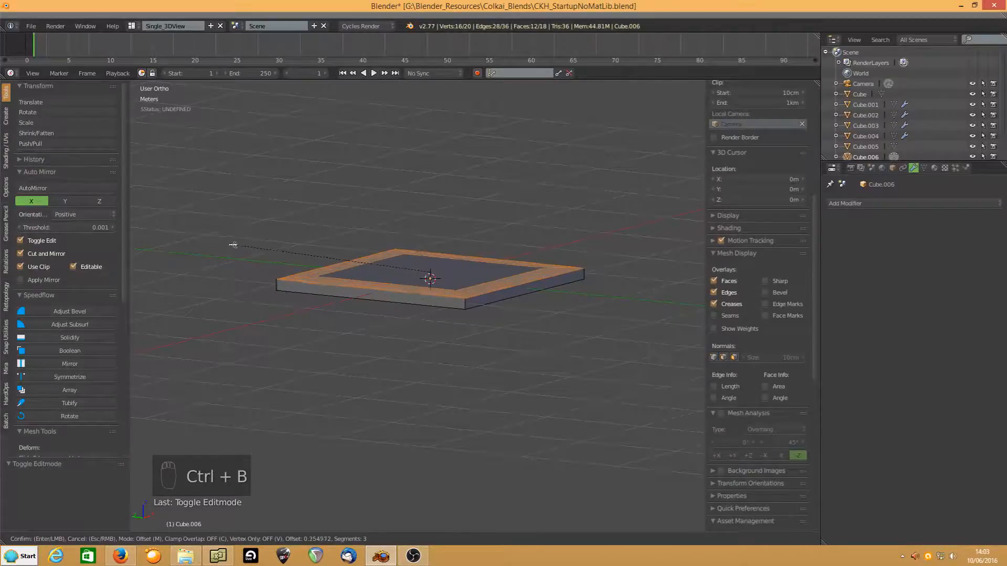
click(169, 232)
middle_drag(355, 312, 472, 283)
scroll(373, 305, up, 3)
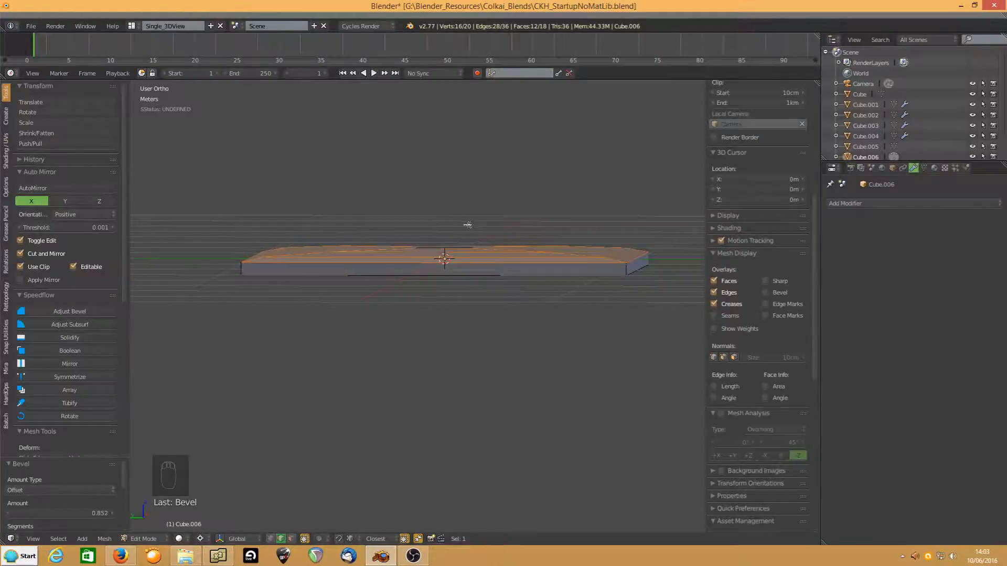
key(ctrl+z)
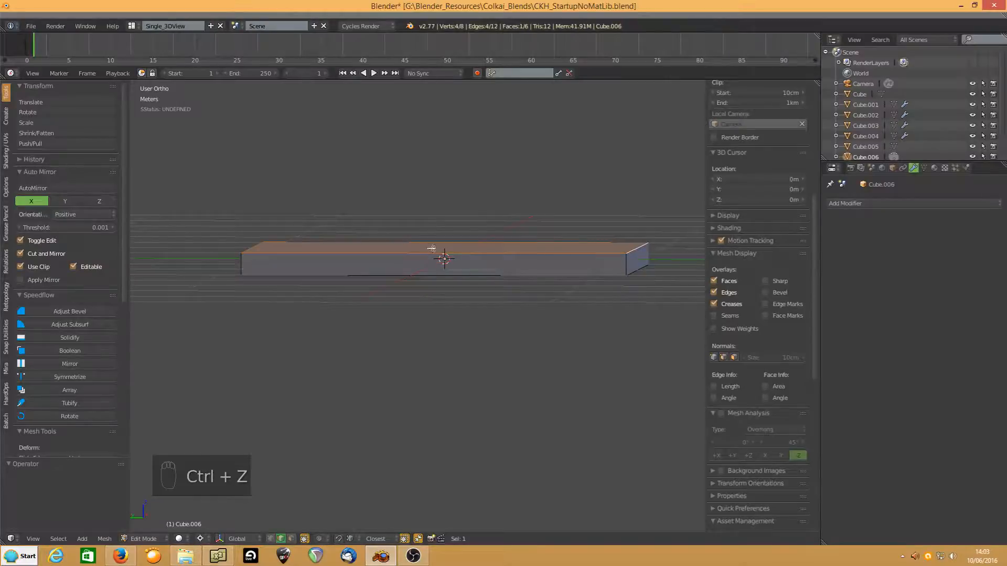
- Return to Object Mode and compare the transform scale values of the original slab and the beveled duplicate on their separate layers
key(Tab)
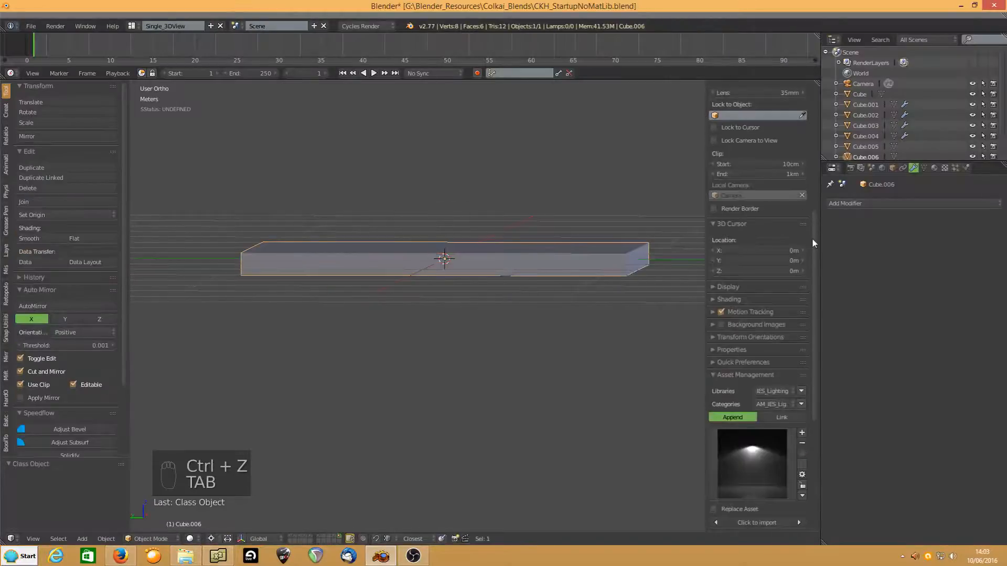
scroll(812, 238, up, 10)
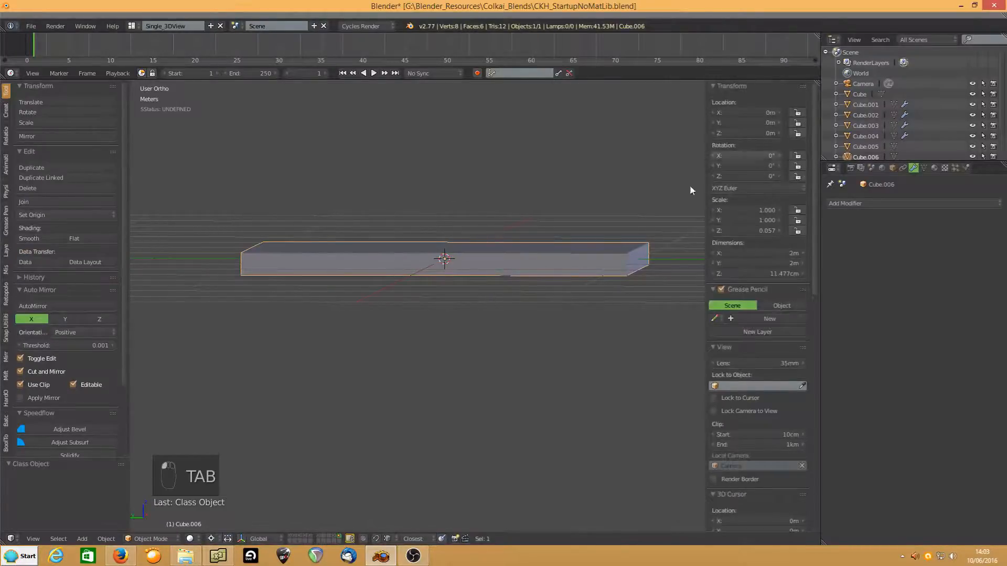
middle_drag(510, 262, 498, 269)
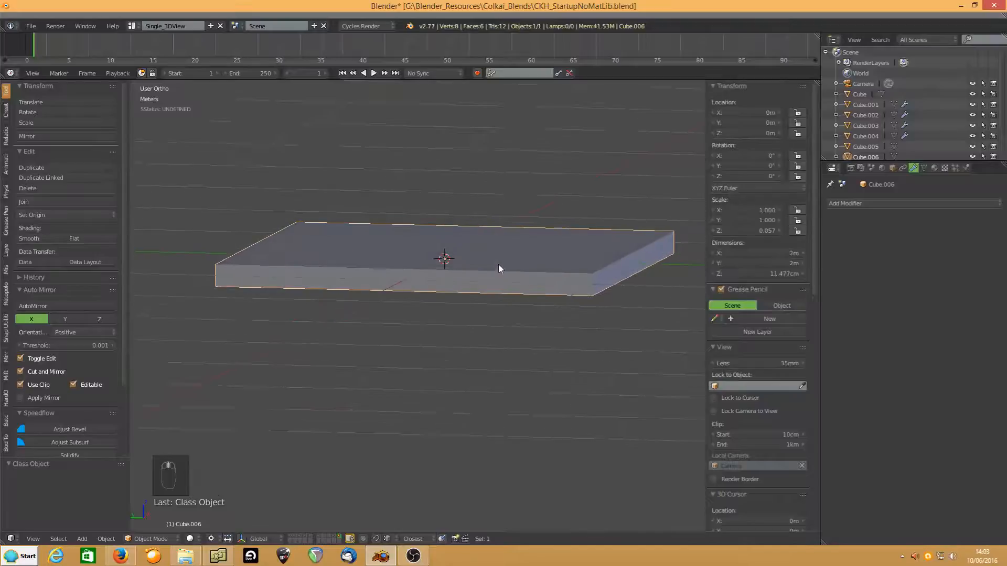
click(333, 539)
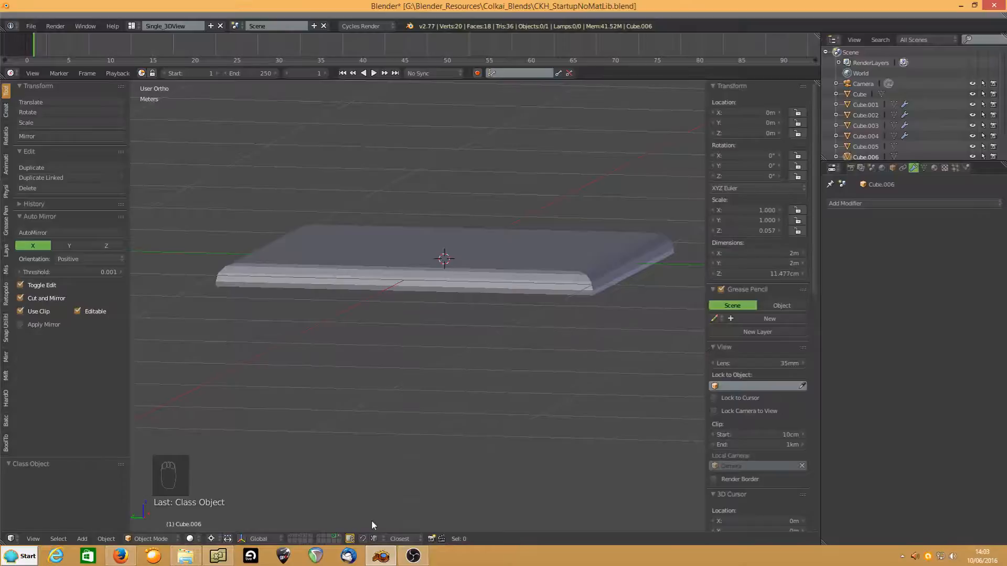
click(339, 540)
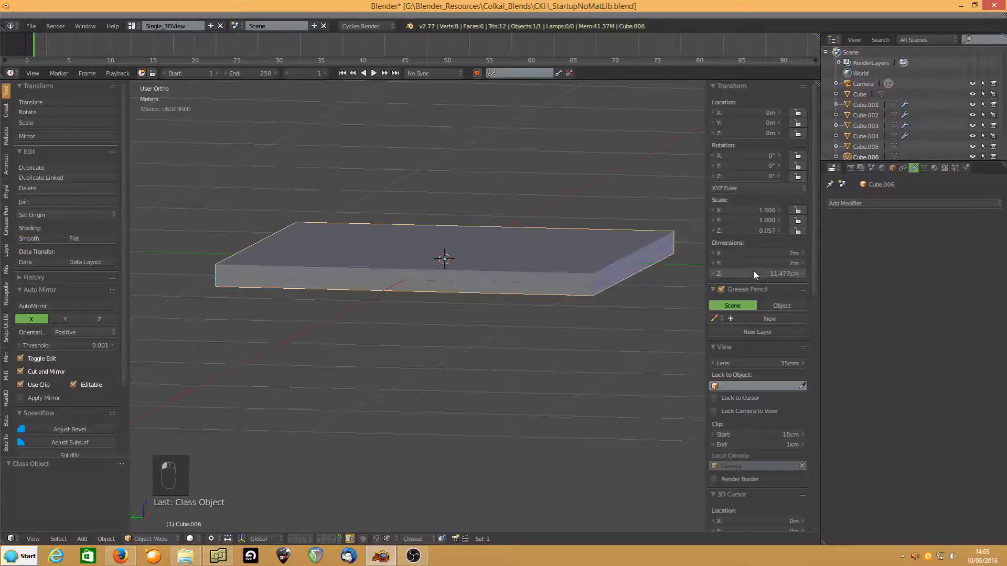
click(336, 540)
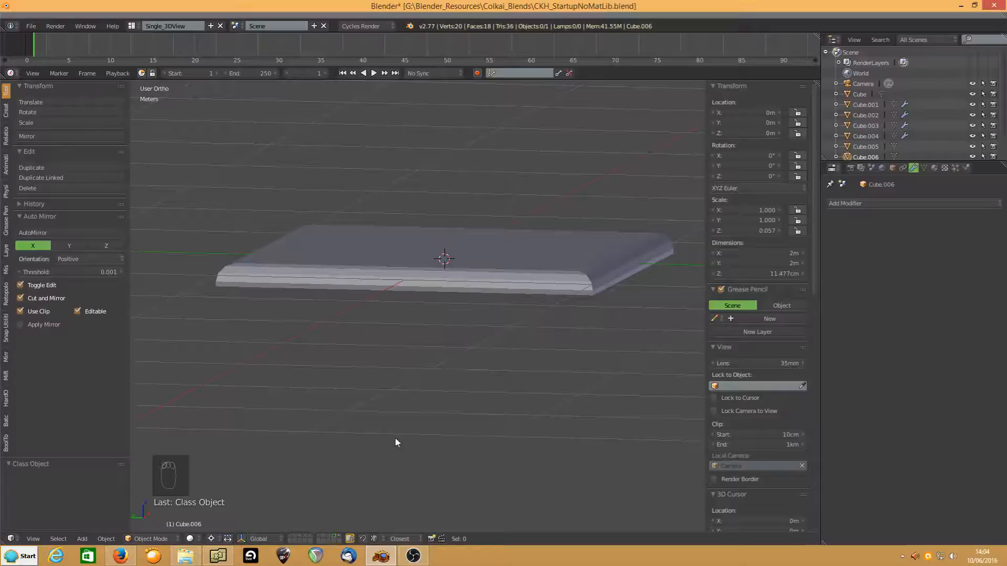
right_click(517, 281)
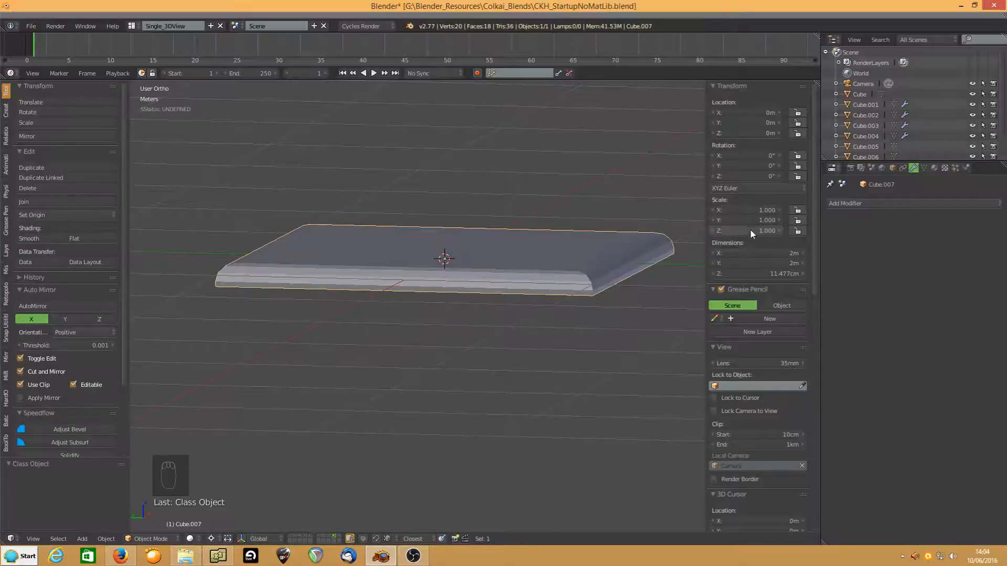
- Switch back to the original slab's layer, apply the slab's scale and enter Edit Mode
click(340, 536)
click(513, 279)
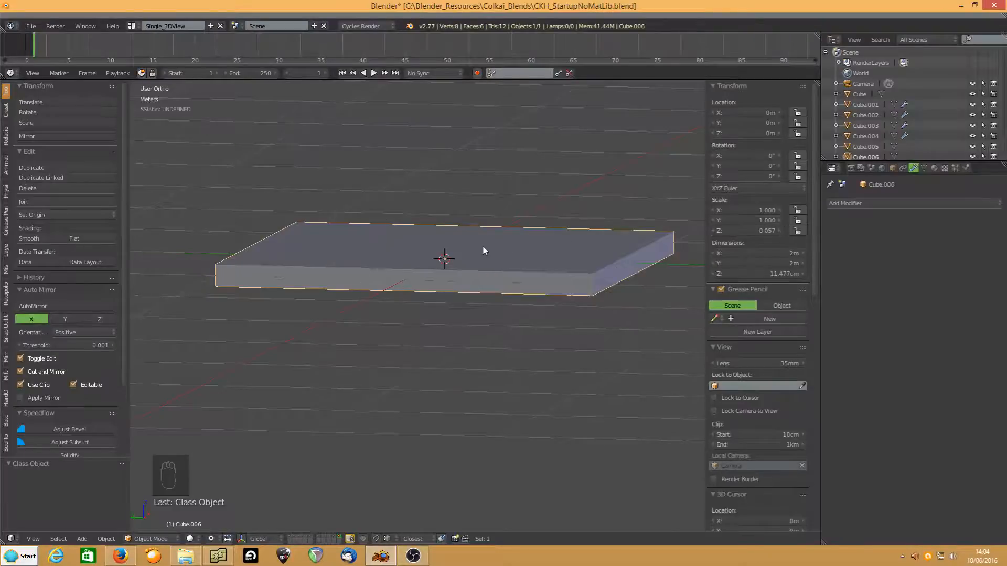
key(ctrl+a)
click(564, 248)
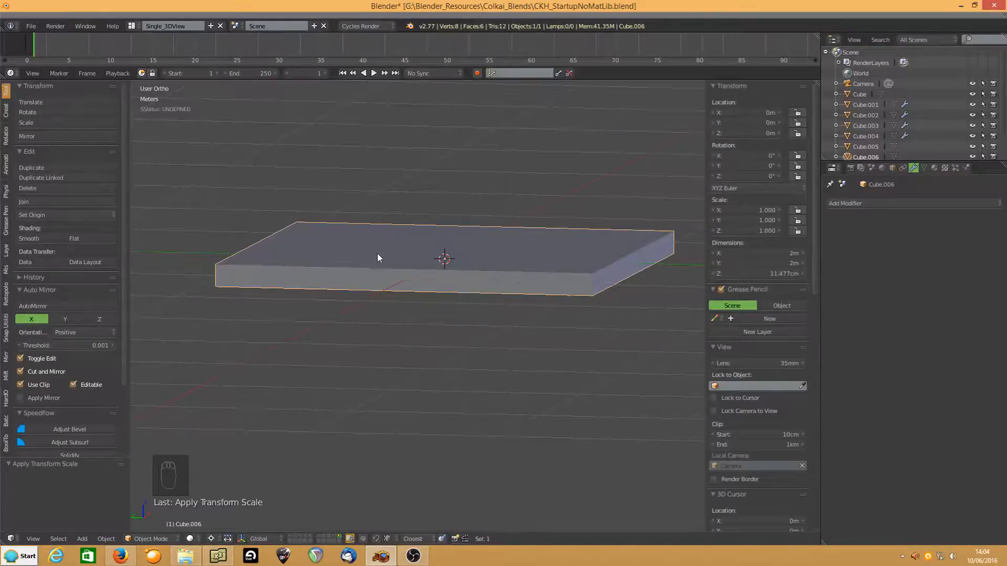
key(Tab)
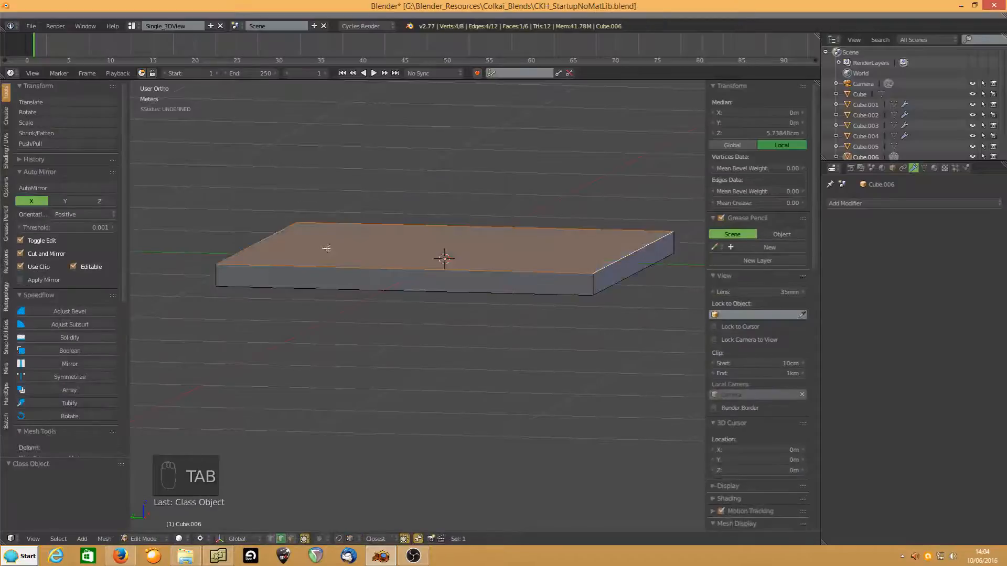
- Bevel the original slab's four top edges by about 0.073 and raise the bevel to 4 segments
key(ctrl+b)
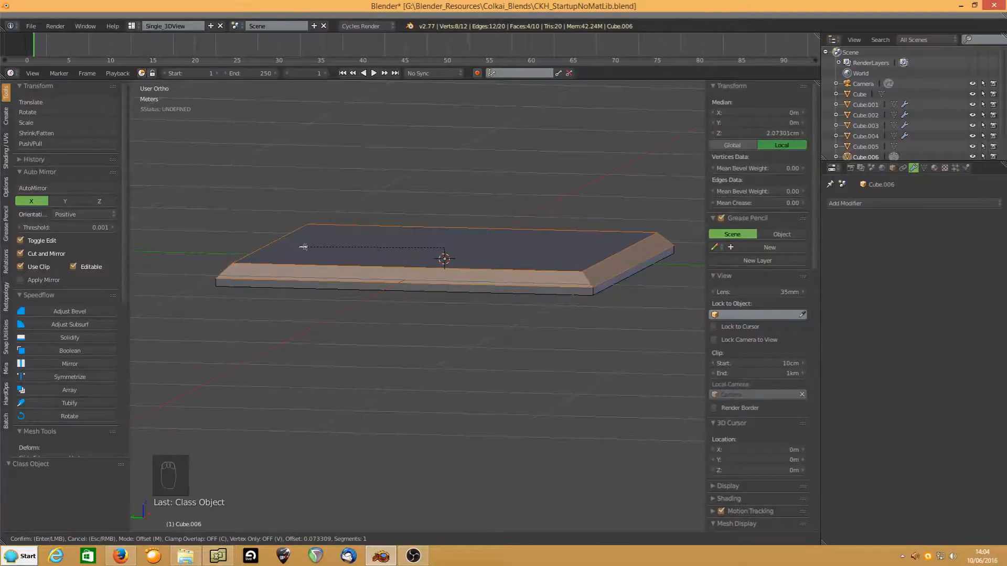
click(304, 246)
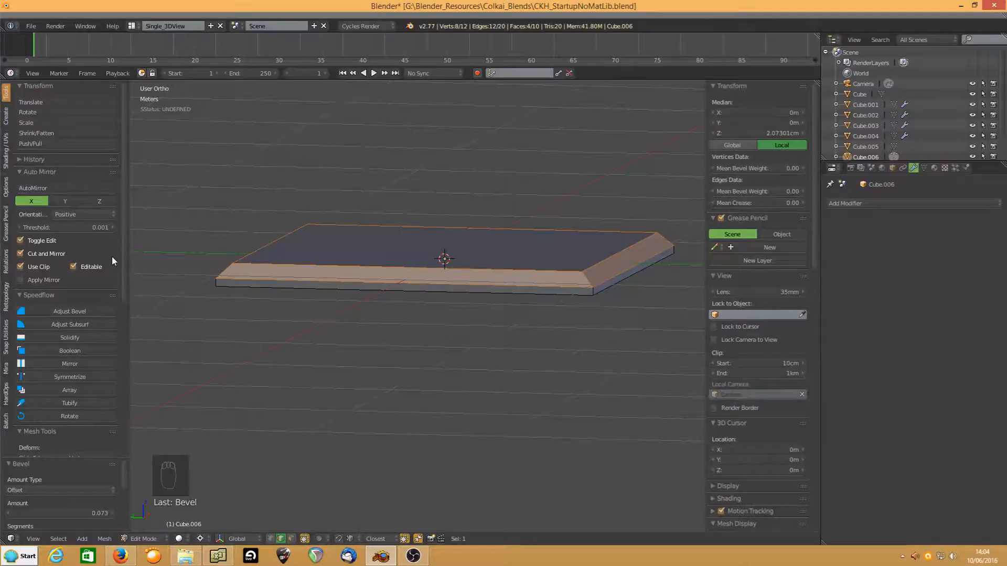
drag(106, 458, 105, 341)
click(122, 417)
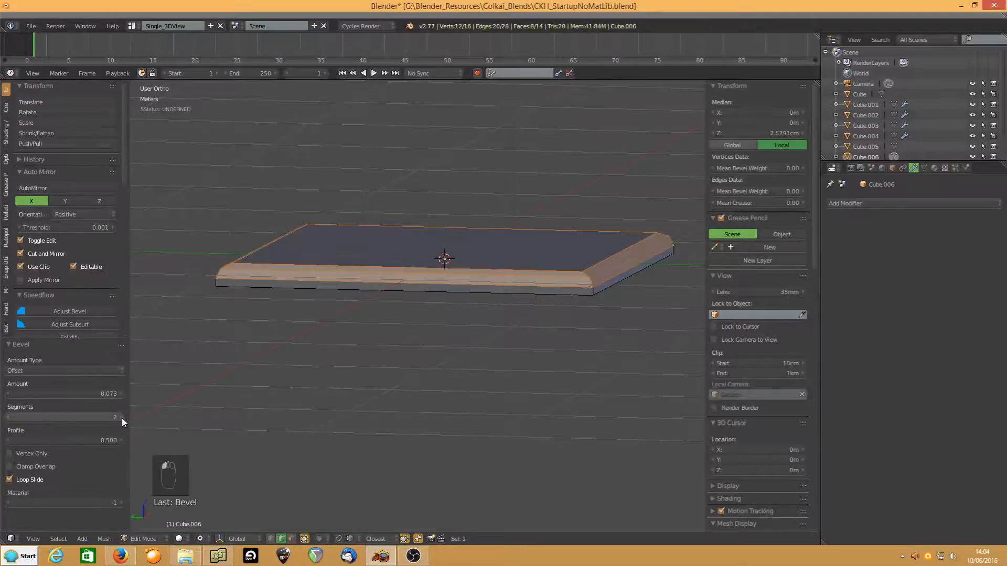
click(122, 418)
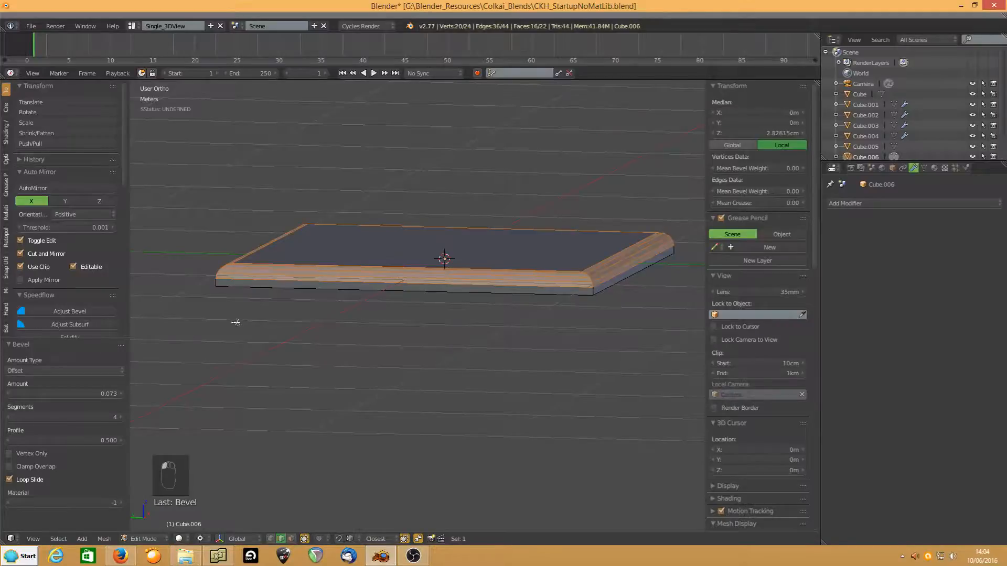
- Reduce the top-edge bevel to 3 segments and undo the bevel
key(KP_Subtract)
key(KP_Add)
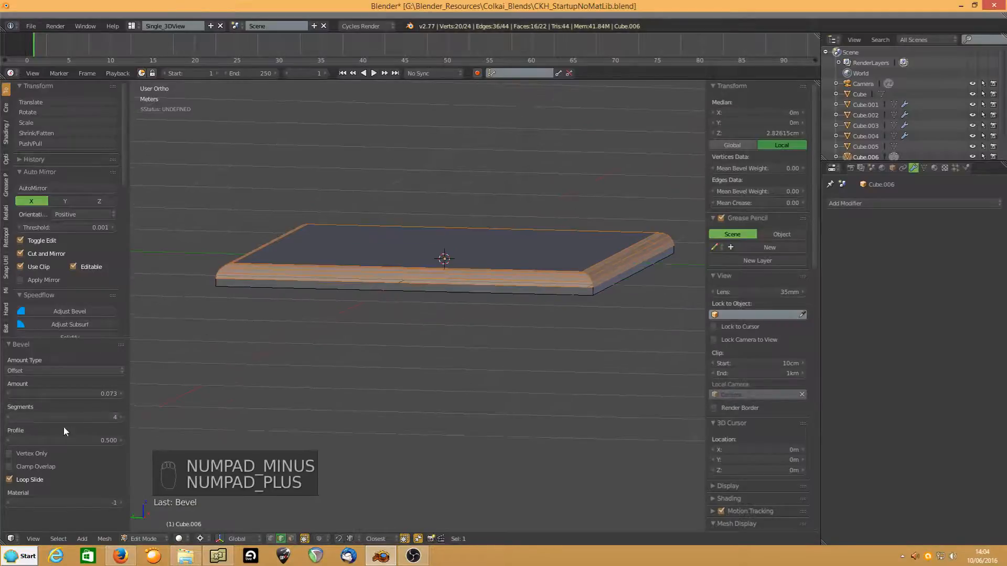
mouse_move(83, 417)
mouse_down()
mouse_move(53, 417)
mouse_move(70, 416)
mouse_up()
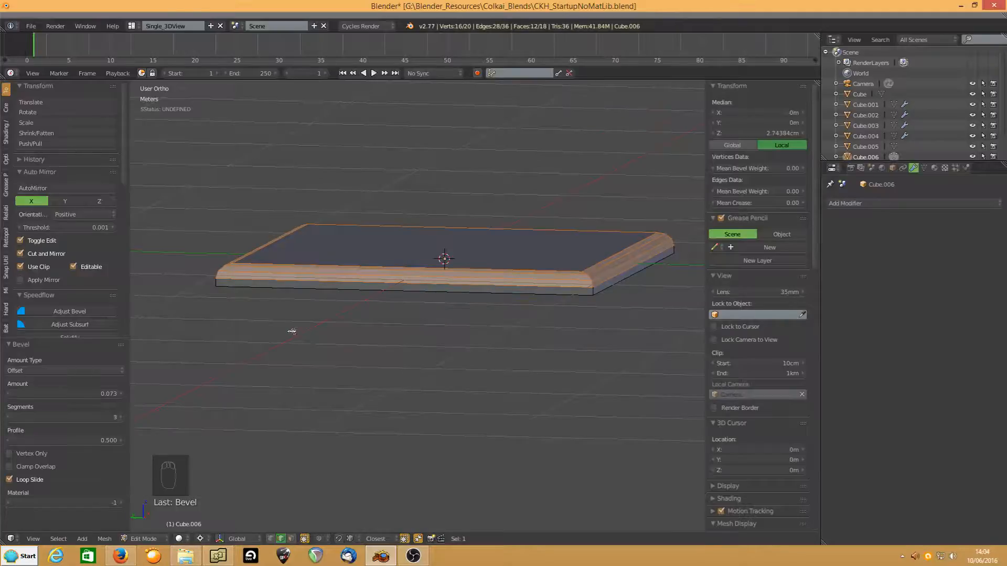
key(ctrl+z)
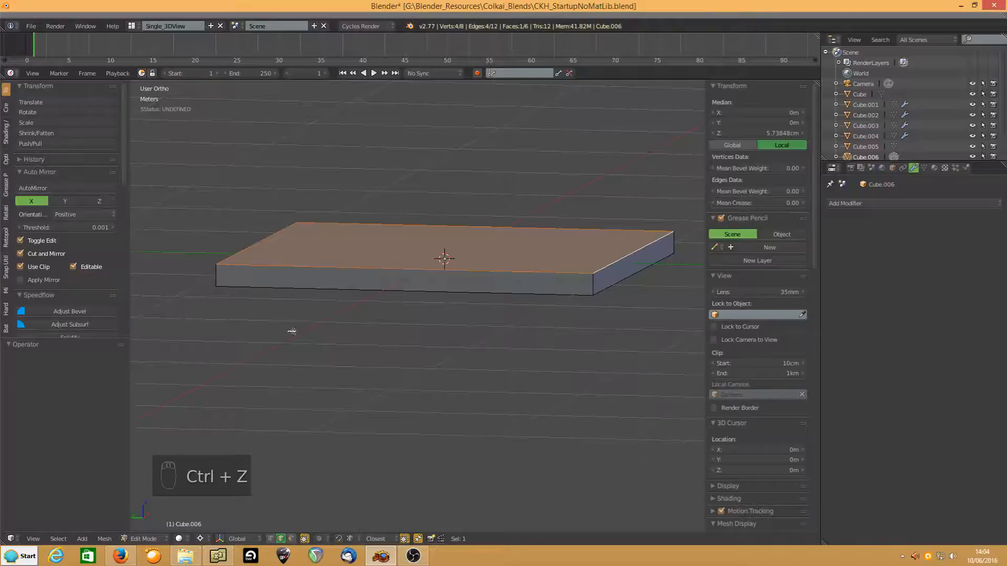
- Bevel the slab's four top edges by about 0.069 with a single segment
key(ctrl+b)
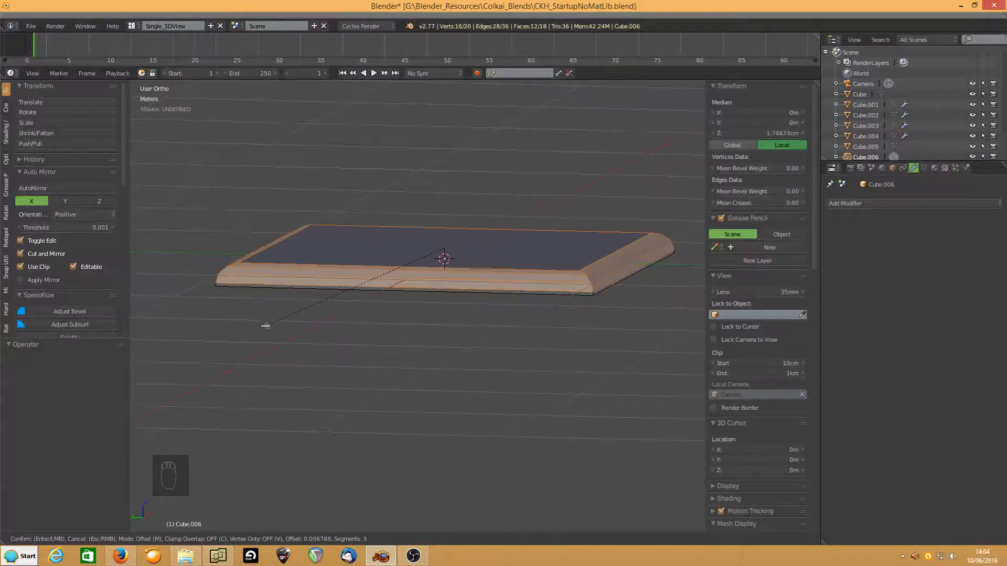
scroll(265, 326, up, 1)
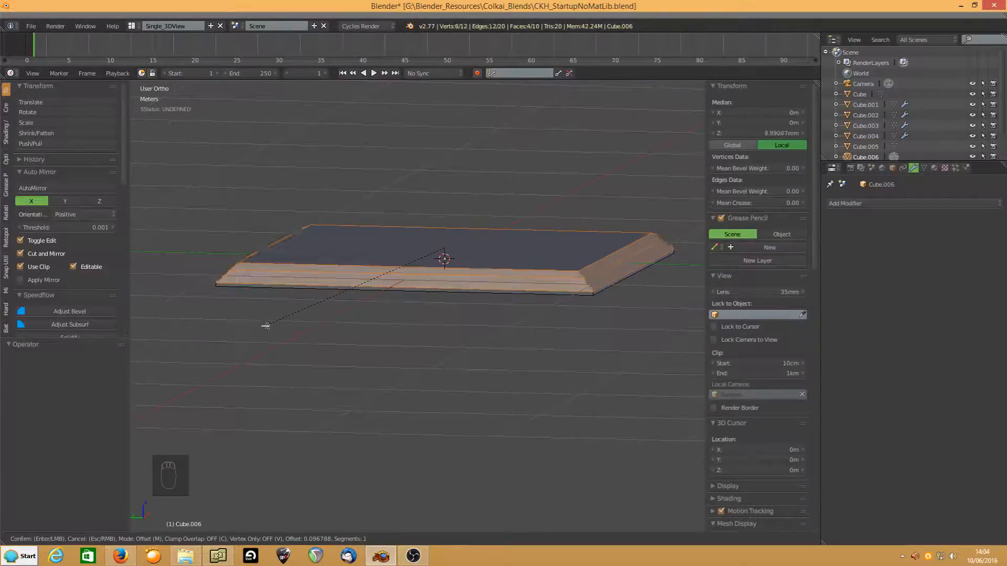
scroll(266, 325, down, 3)
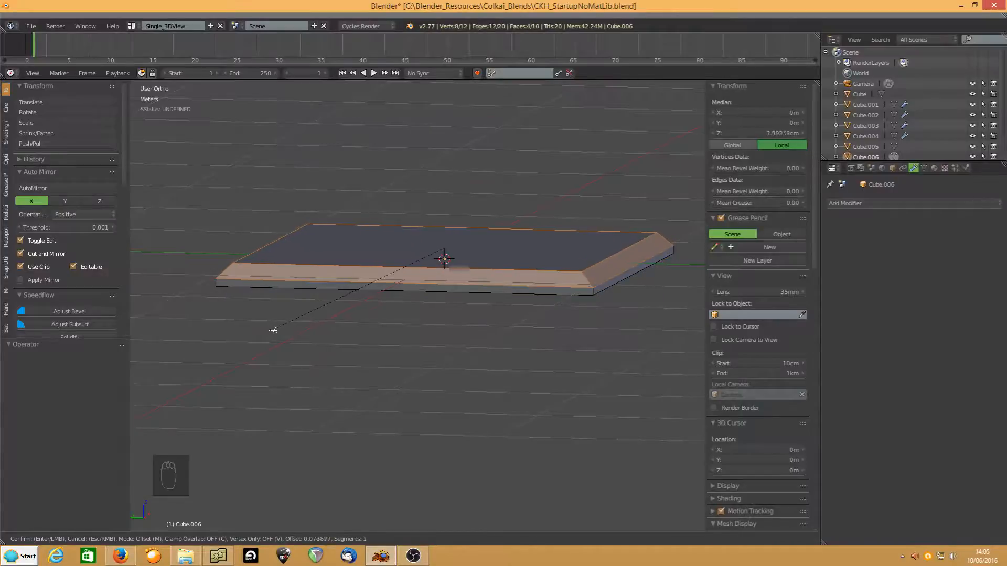
click(273, 330)
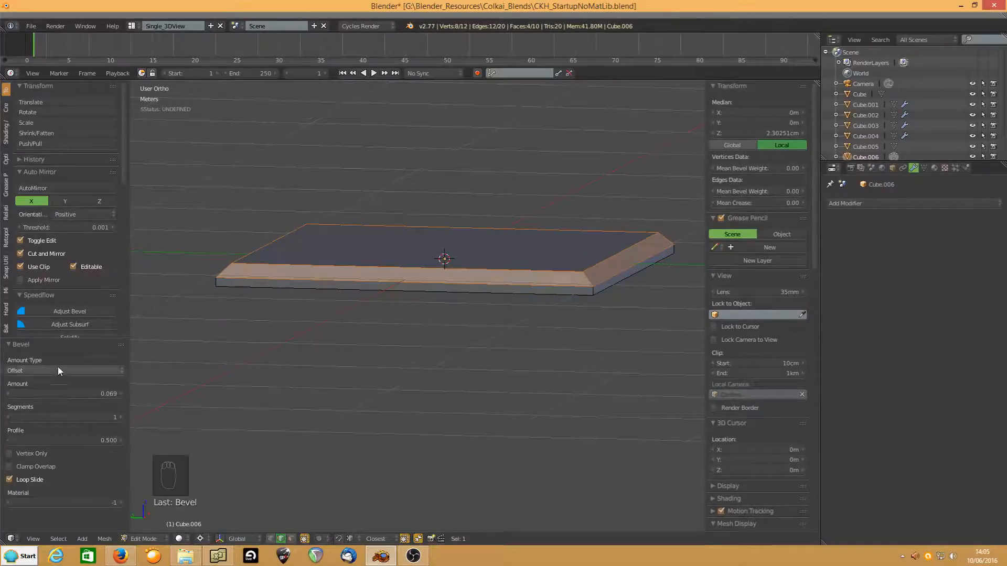
- Adjust the top-edge bevel to 3 segments, a profile of 0.5 and an amount of 0.059
drag(83, 418, 83, 439)
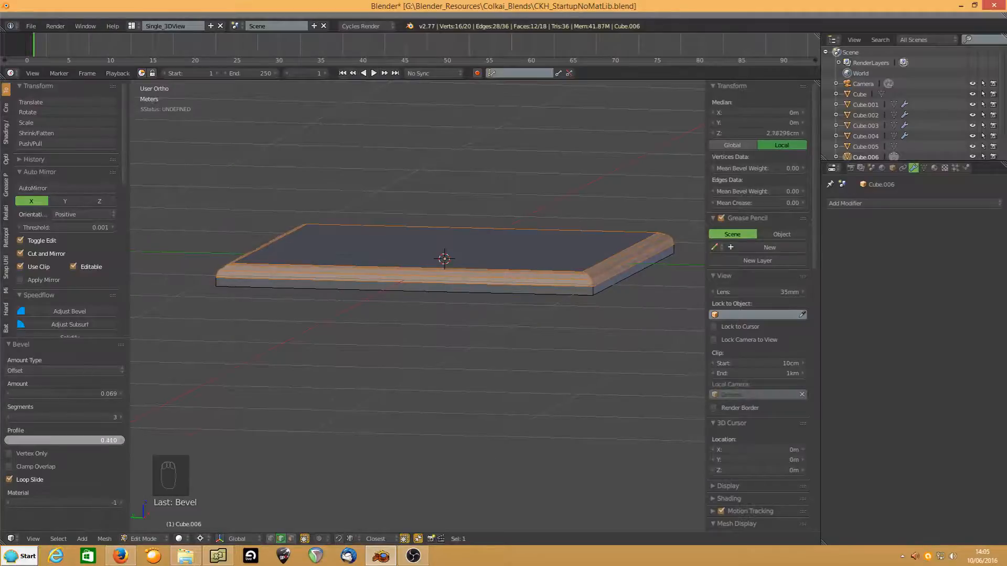
click(86, 438)
key(BackSpace)
text(.5)
key(Return)
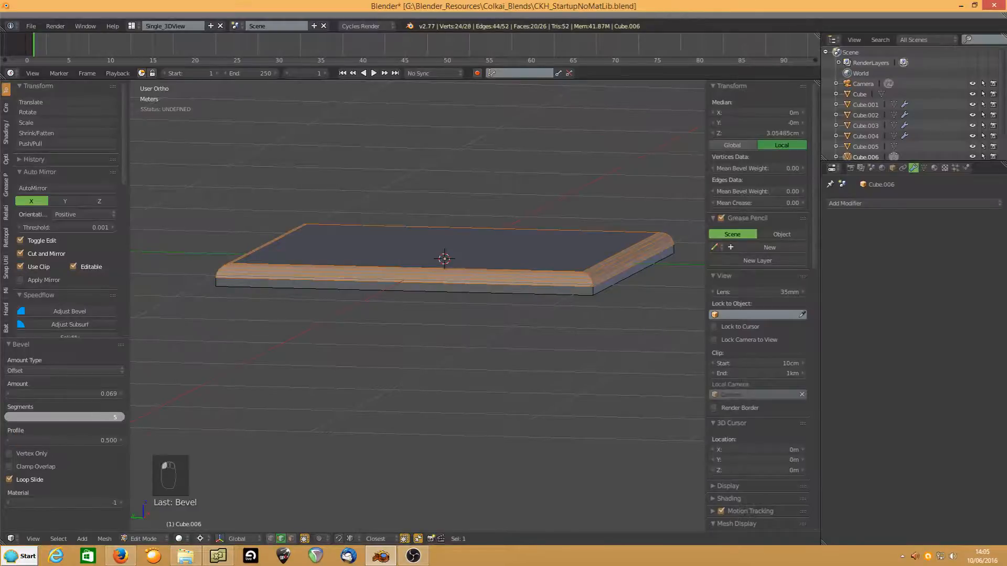
mouse_move(87, 395)
mouse_down()
mouse_move(102, 394)
mouse_move(87, 392)
mouse_up()
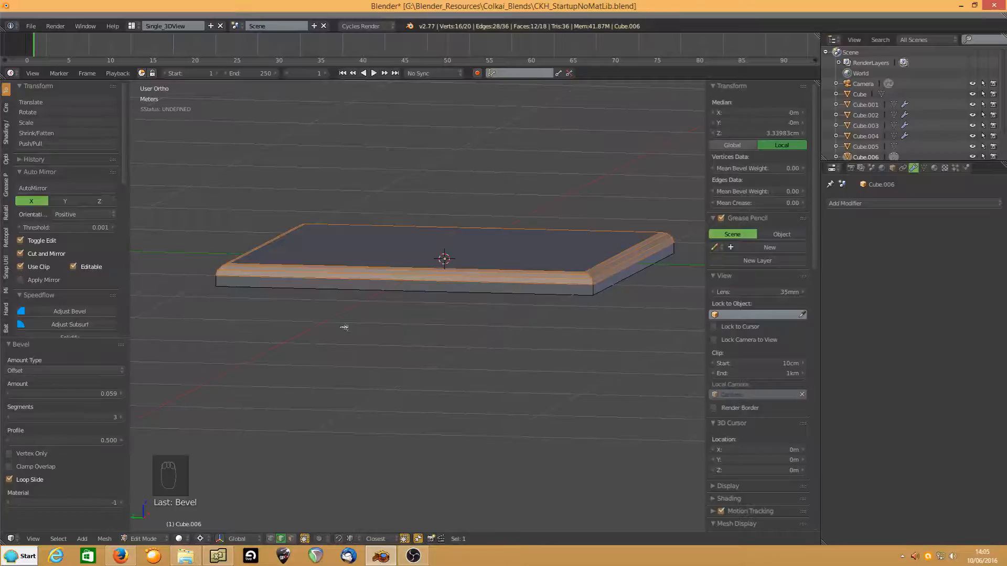
- Select the slab's lower front edge and inspect the bevel above it up close, toggling Edit Mode off and on
middle_drag(503, 258, 372, 321)
right_click(404, 313)
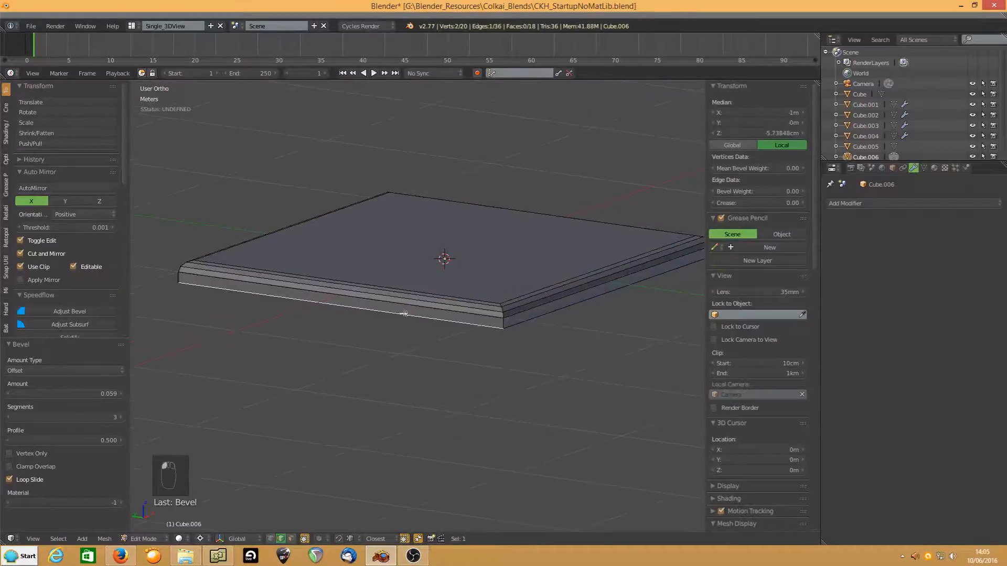
scroll(394, 306, up, 2)
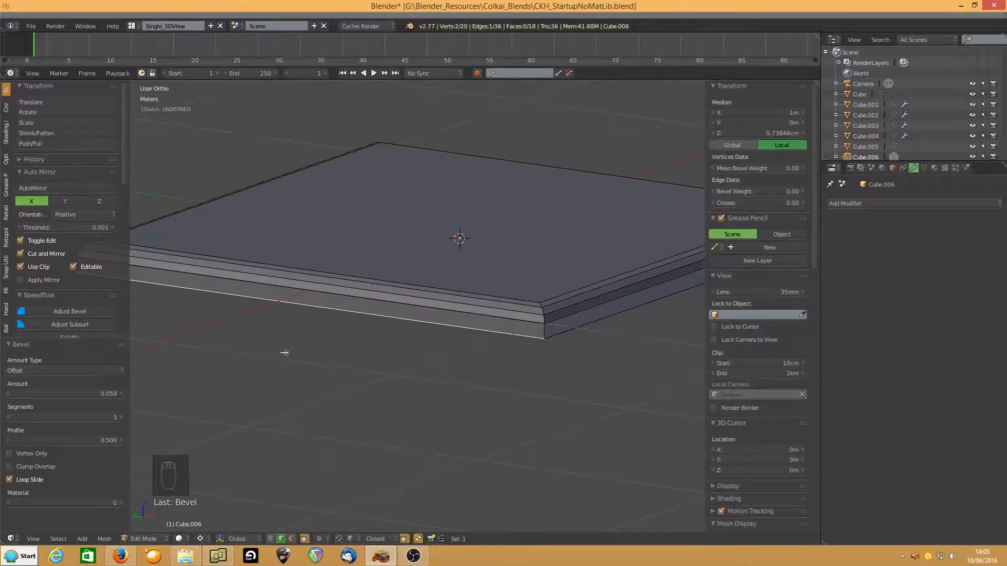
key(g)
middle_drag(383, 291, 401, 292)
mouse_move(119, 417)
mouse_down()
mouse_move(136, 416)
mouse_move(119, 417)
mouse_up()
key(Tab)
key(Tab)
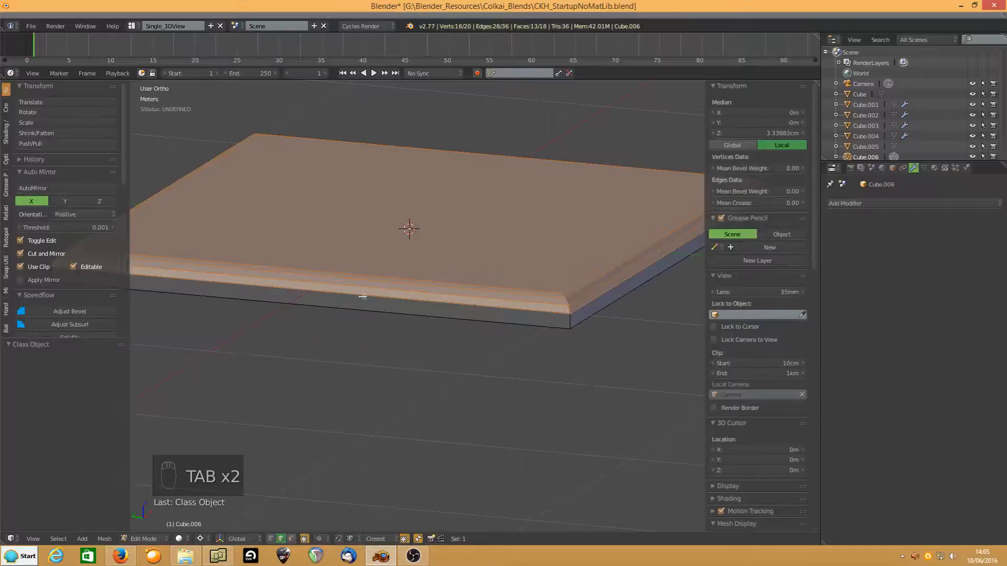
- Examine the bevelled corners and edges of the slab from several sides and return to Object Mode
scroll(374, 290, up, 1)
scroll(373, 289, down, 2)
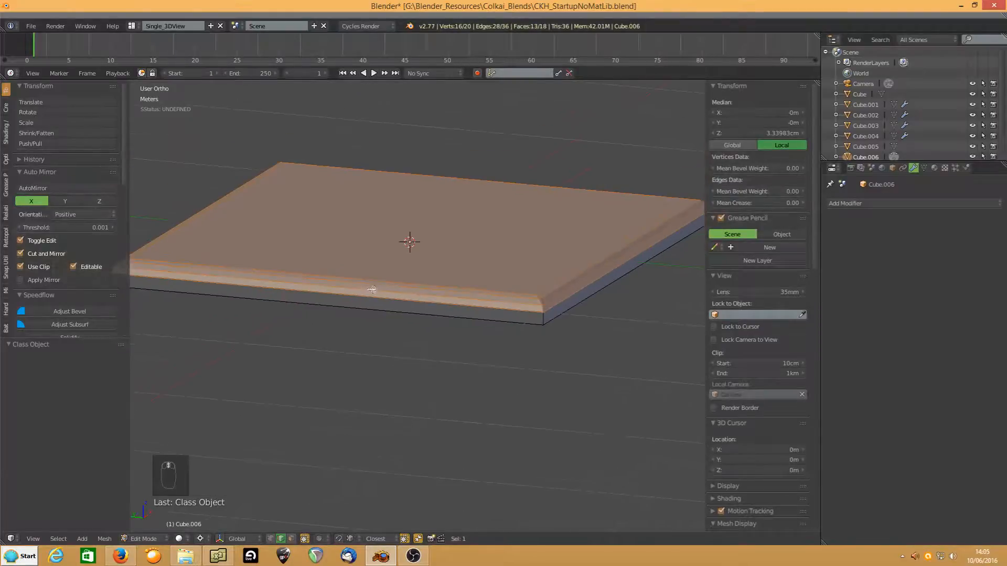
middle_drag(529, 285, 336, 309)
scroll(287, 321, up, 2)
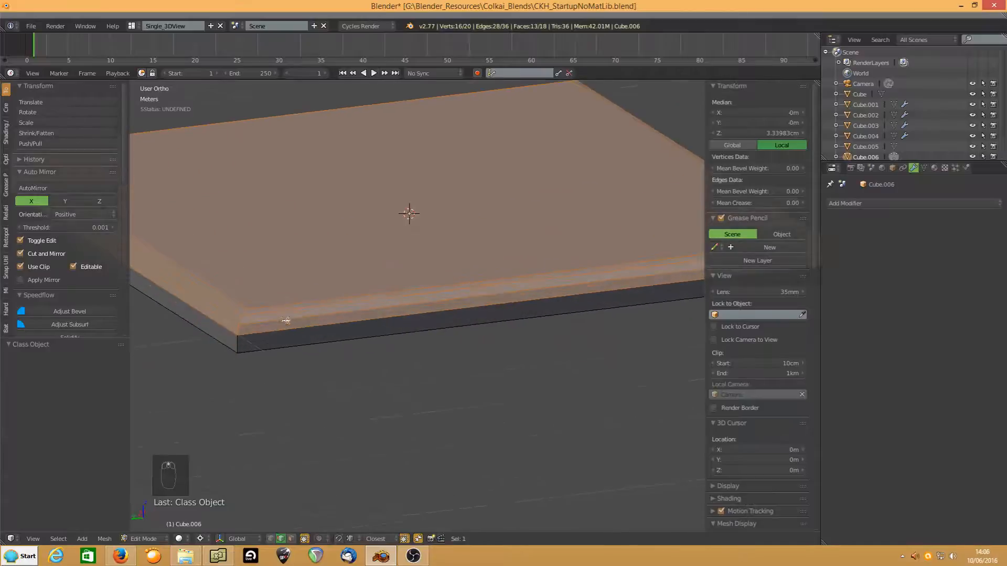
scroll(343, 303, down, 4)
middle_drag(516, 282, 421, 286)
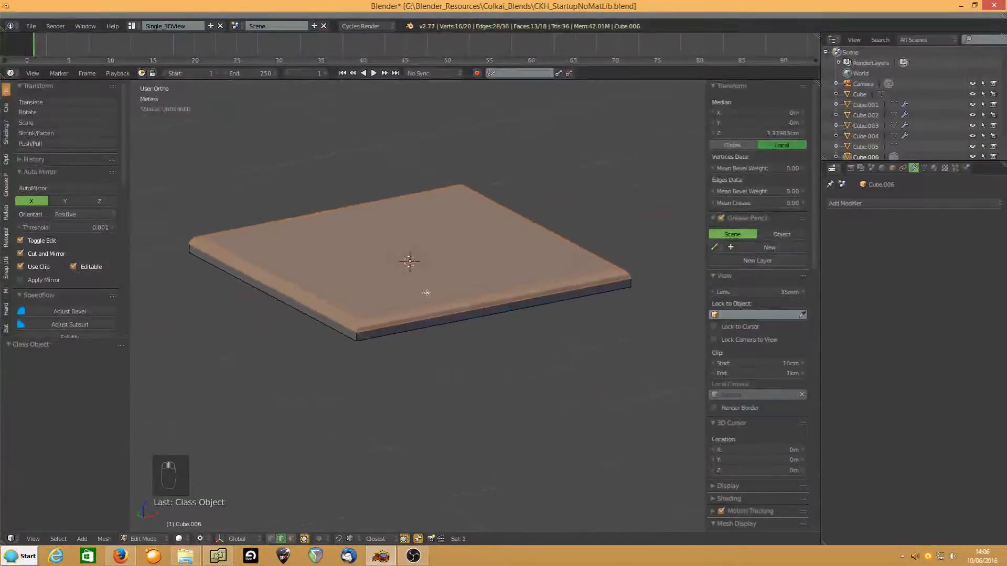
scroll(434, 297, up, 2)
scroll(435, 296, down, 1)
middle_drag(432, 301, 449, 282)
key(Tab)
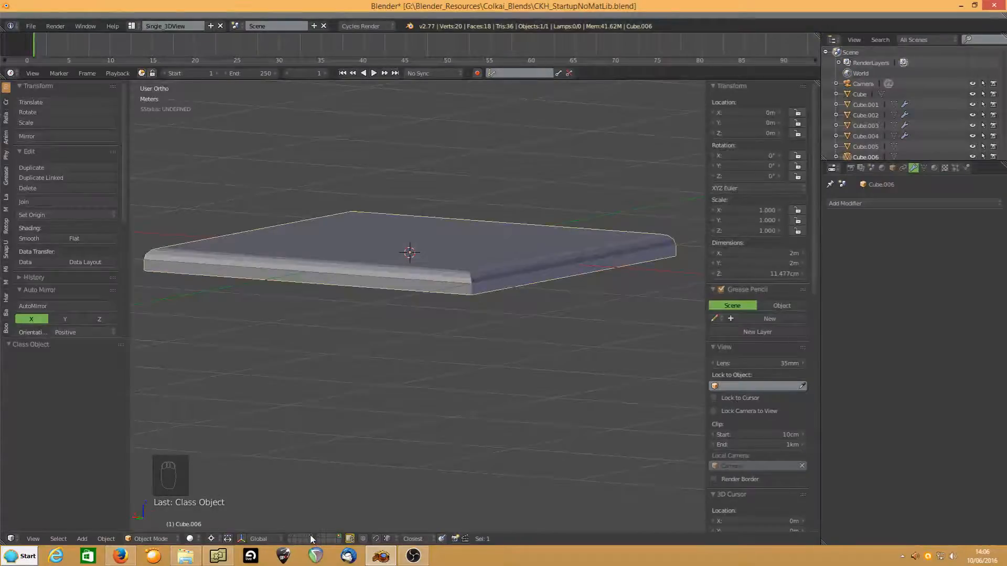
- Delete the bevelled slab and the duplicate slab on its separate layer
key(Delete)
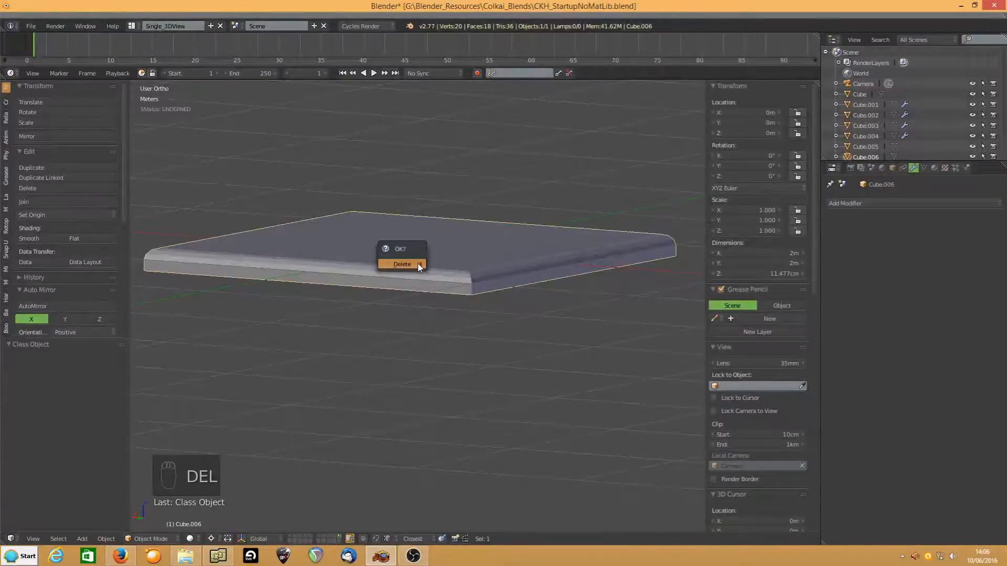
click(418, 265)
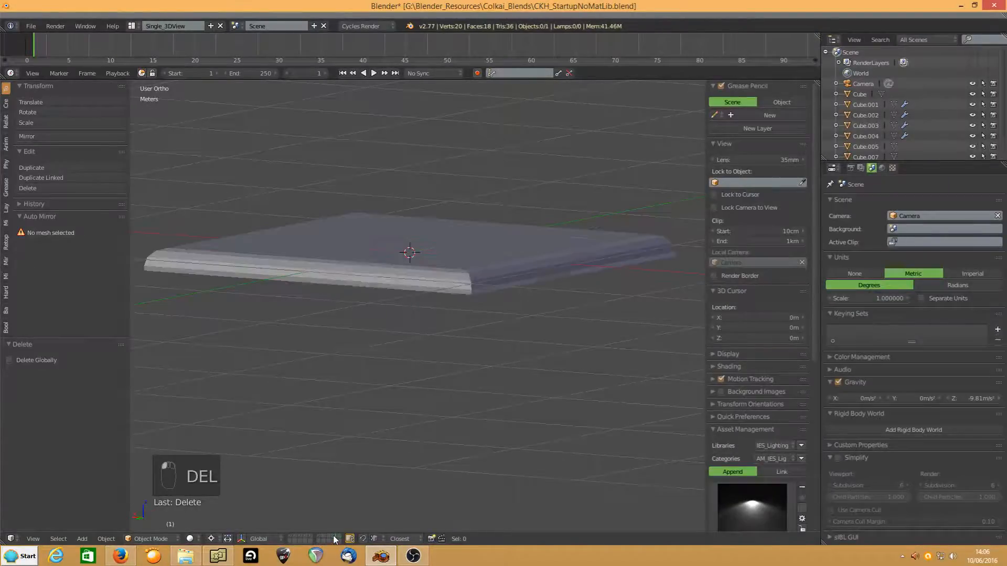
click(404, 253)
key(Delete)
key(Delete)
click(380, 262)
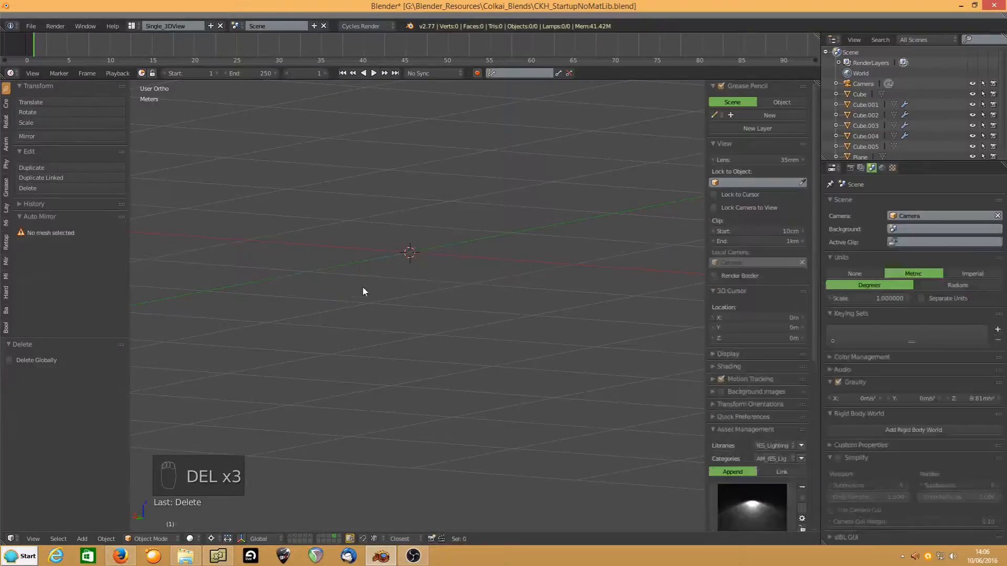
- Find the layers holding the table models and show them together in the viewport
click(292, 537)
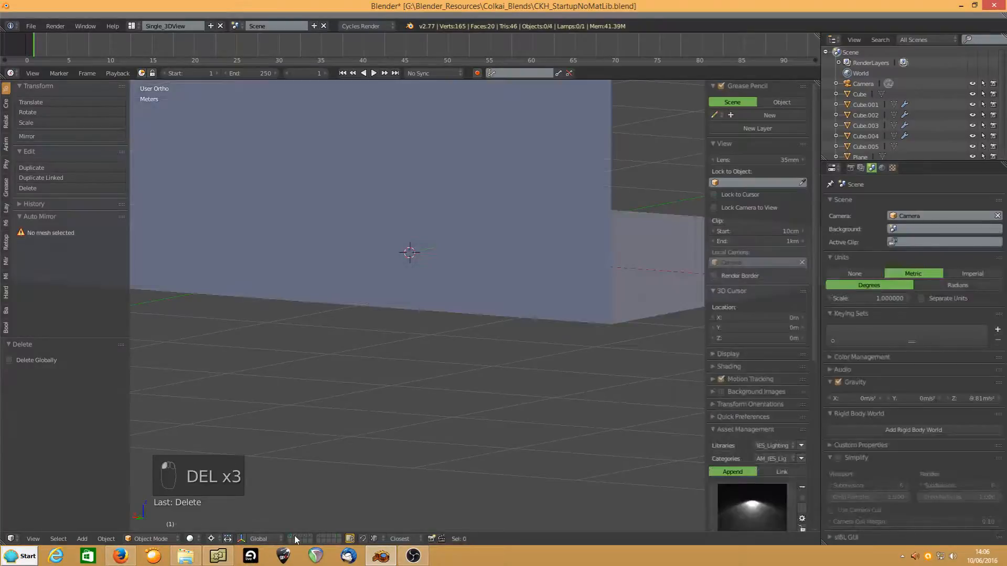
middle_drag(394, 411, 274, 521)
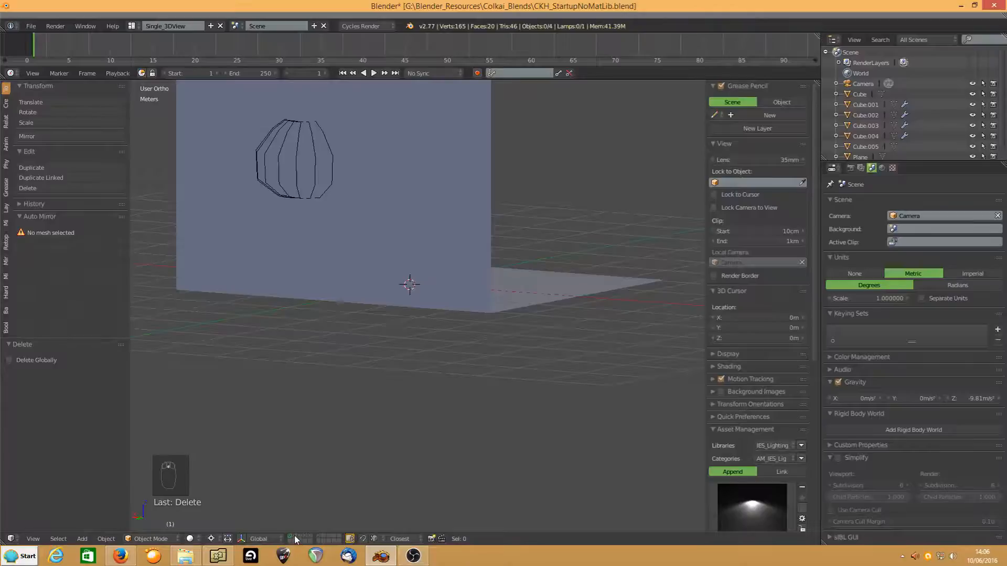
click(294, 537)
middle_drag(414, 333, 362, 331)
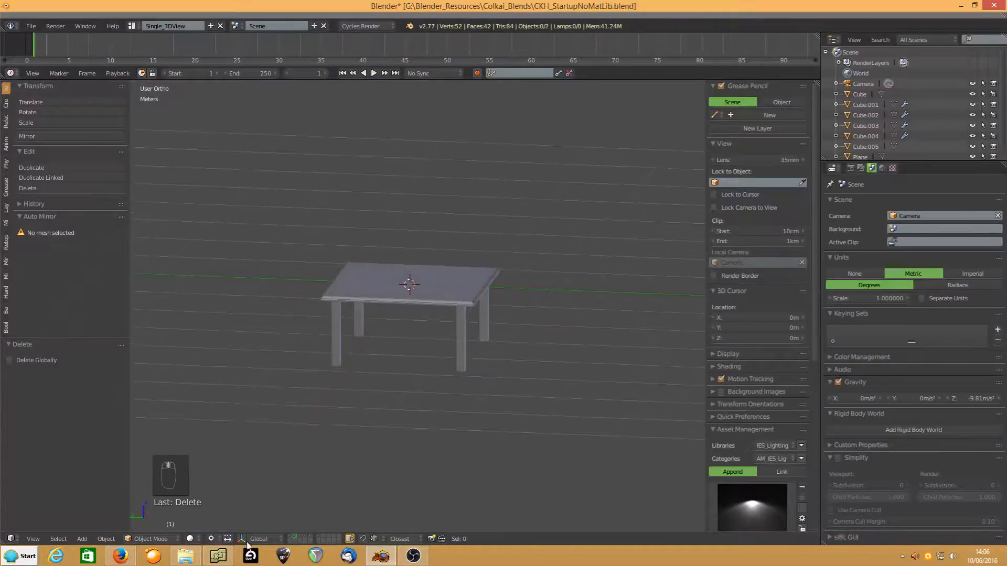
shift+click(299, 535)
shift+click(303, 535)
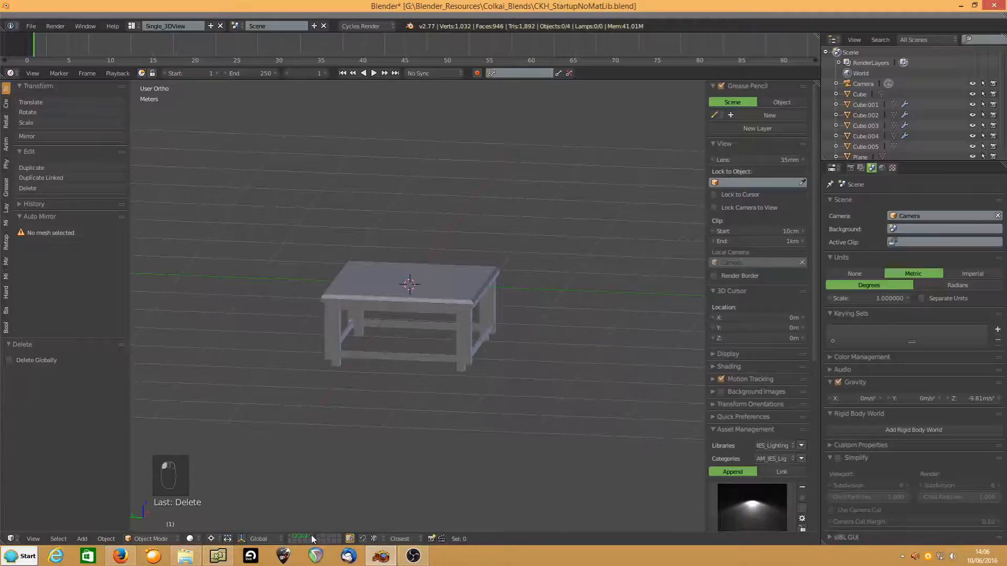
shift+click(311, 536)
shift+click(322, 538)
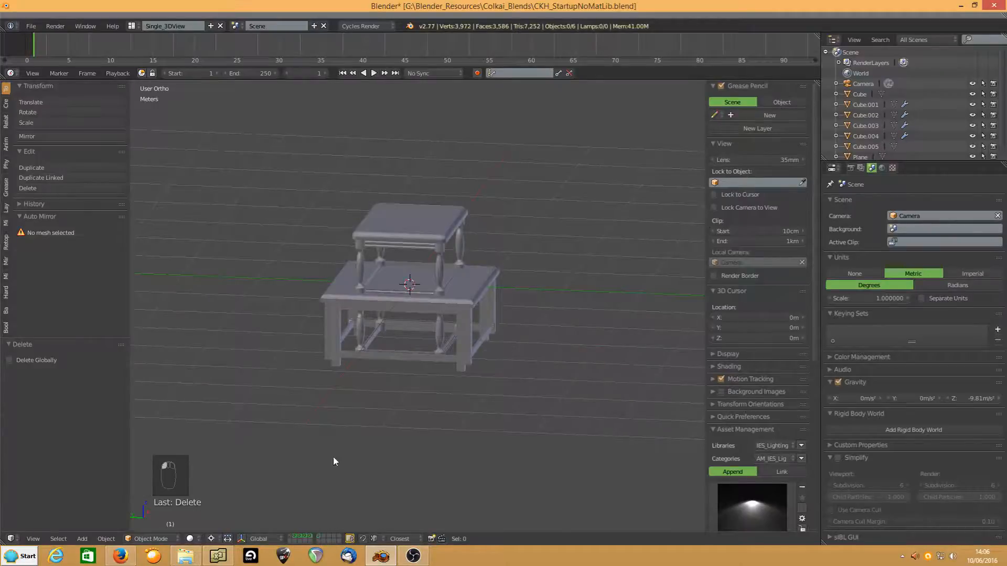
- Select all objects of the table models and delete them
key(a)
key(a)
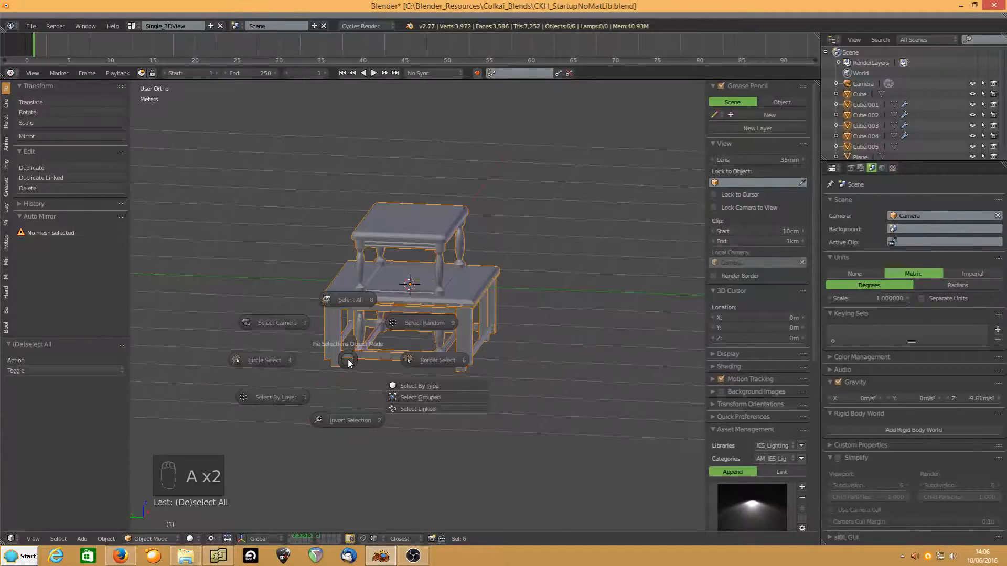
key(a)
key(Delete)
click(348, 359)
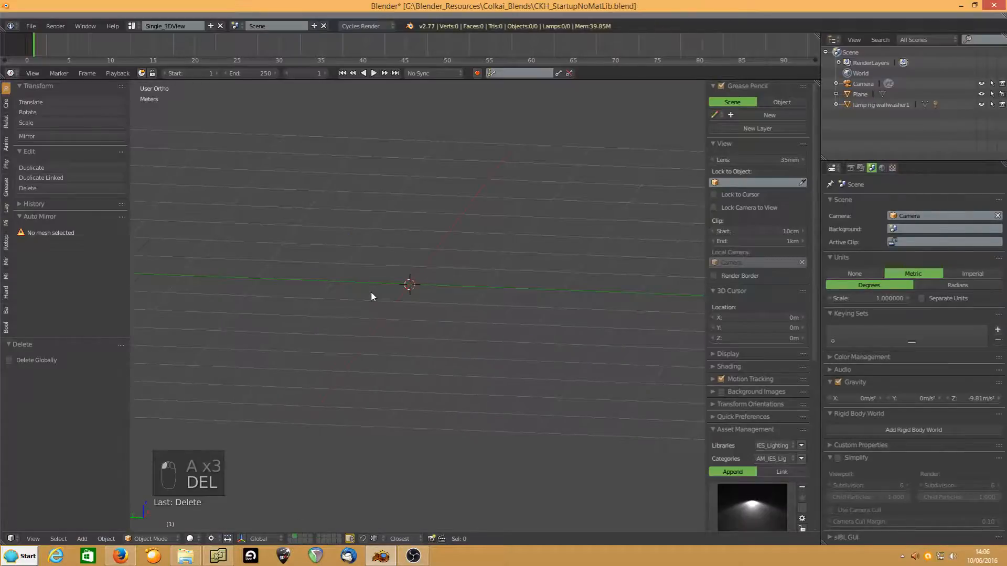
- Add a cube and scale it by 0.05 along the Z axis into a thin slab
key(shift+a)
mouse_move(374, 293)
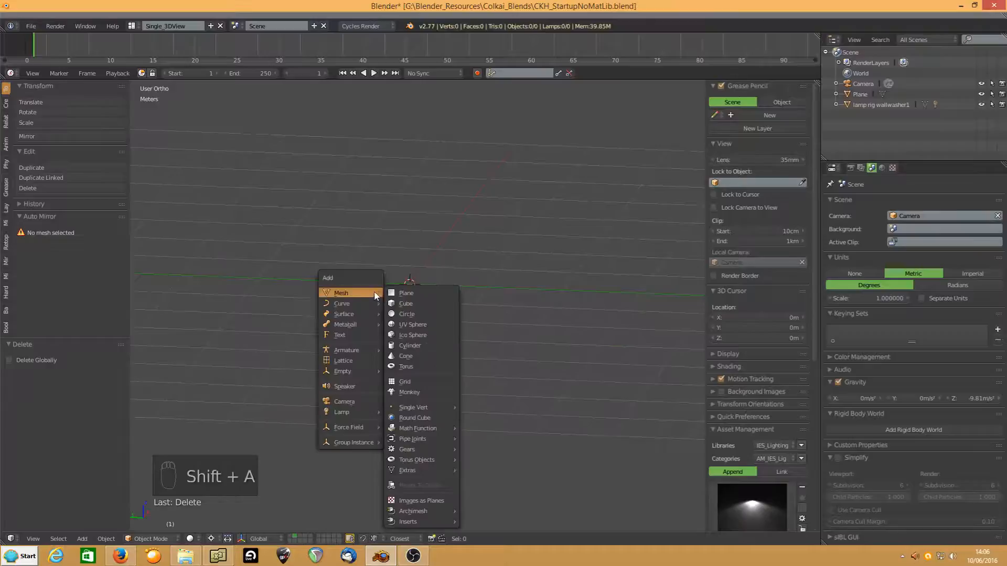
click(406, 304)
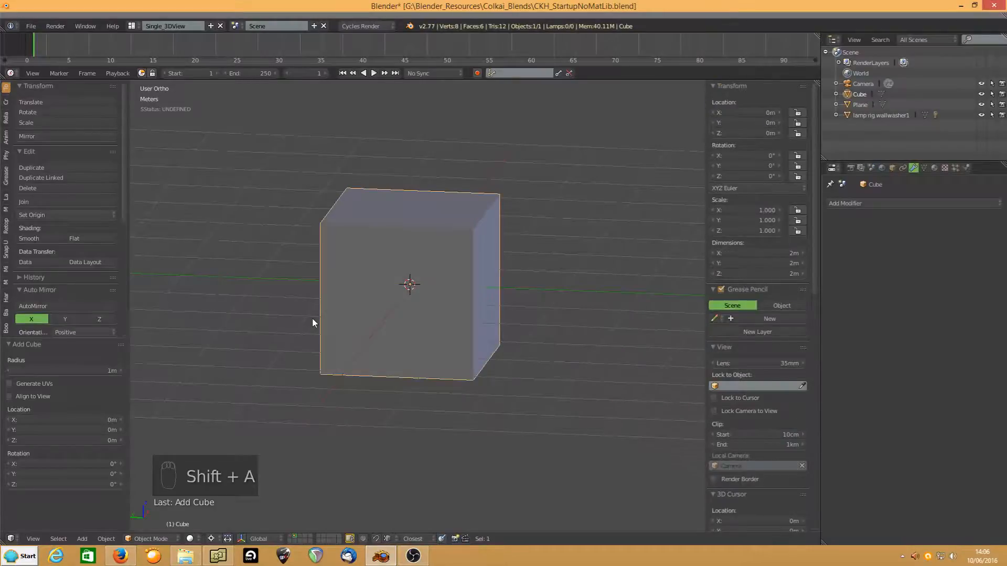
key(s)
key(z)
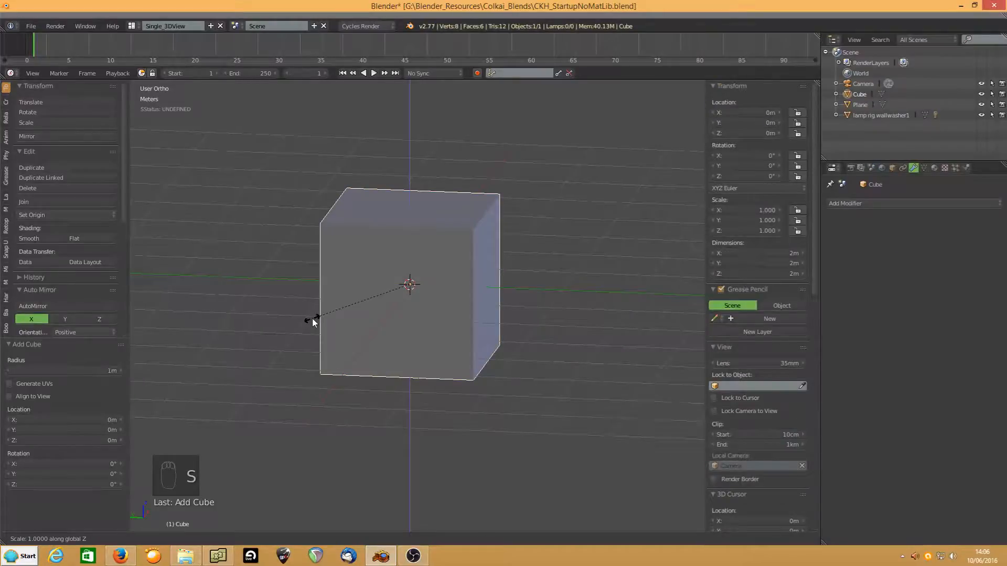
text(.05)
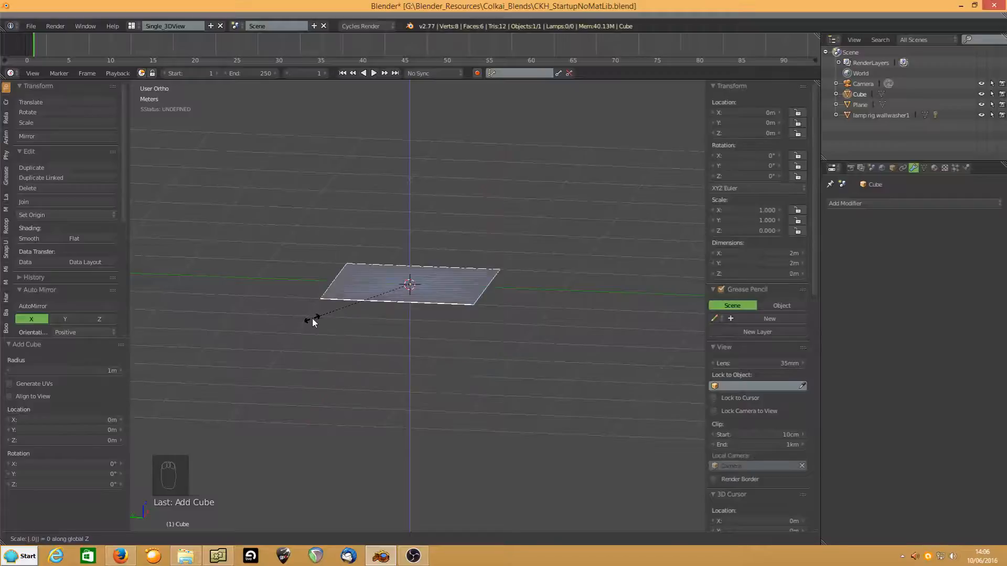
key(Return)
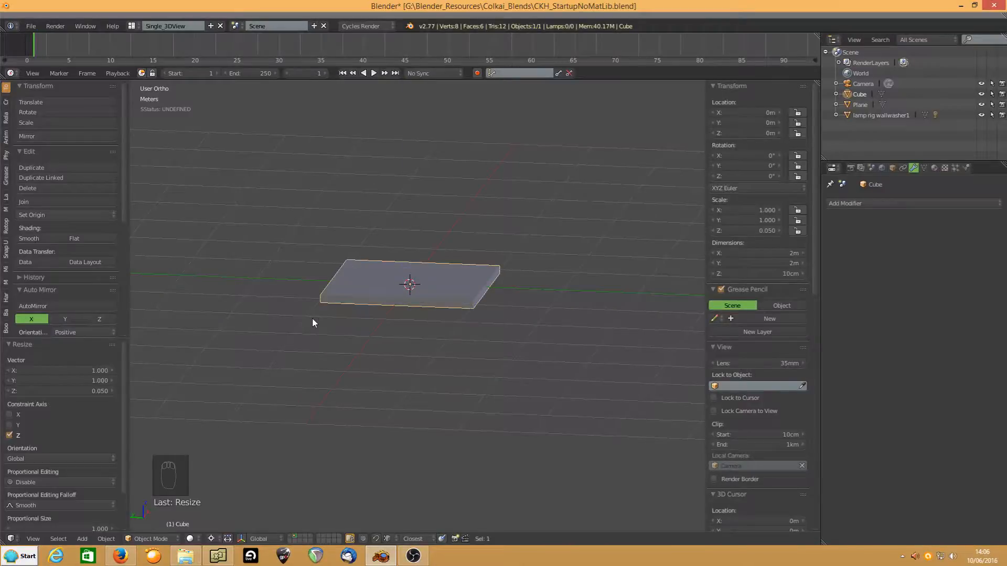
- Apply the new slab's scale and enter Edit Mode
key(ctrl+a)
key(6)
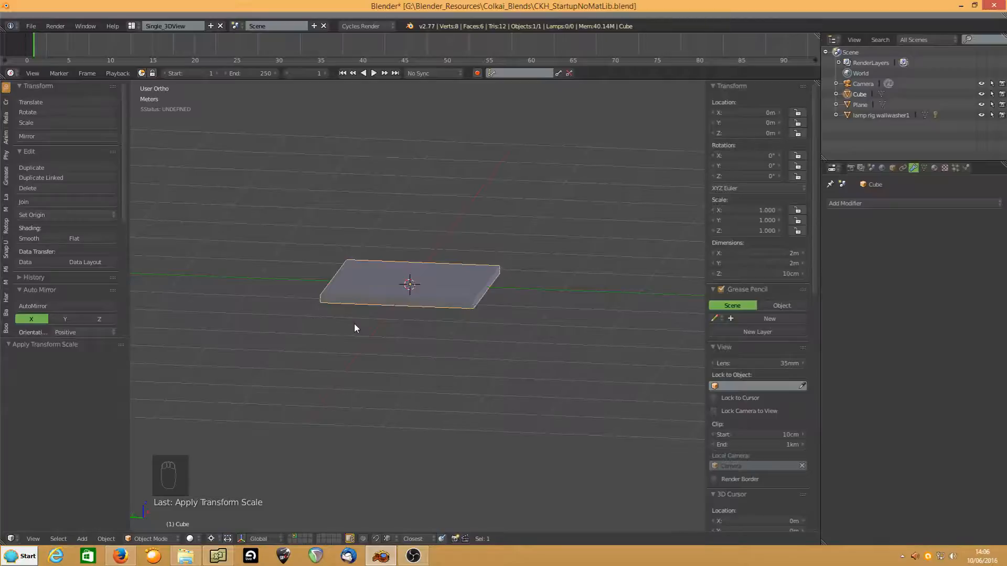
key(Tab)
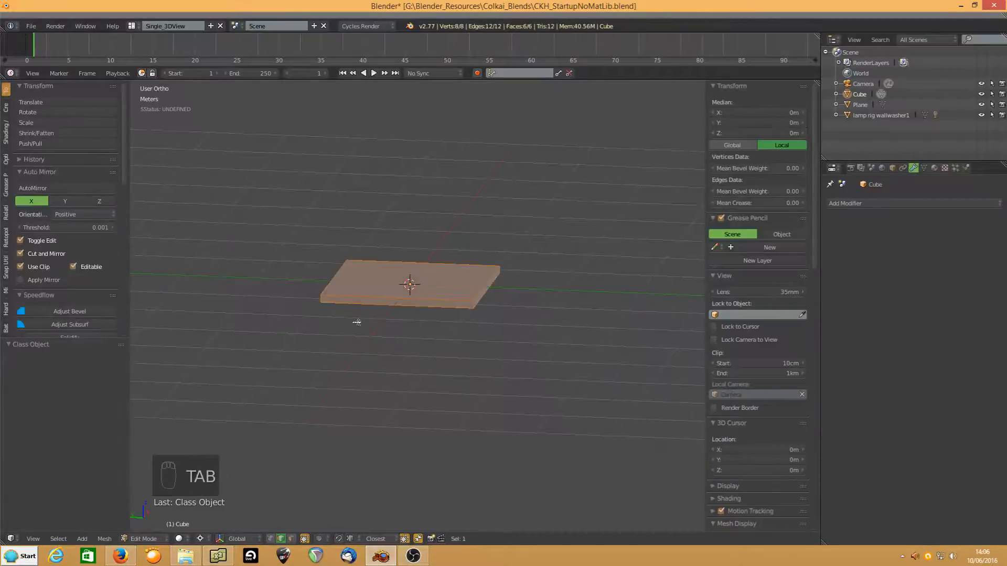
- Subdivide the whole slab with one cut and select one half of the mid-height edge on its front side
middle_drag(376, 315, 388, 320)
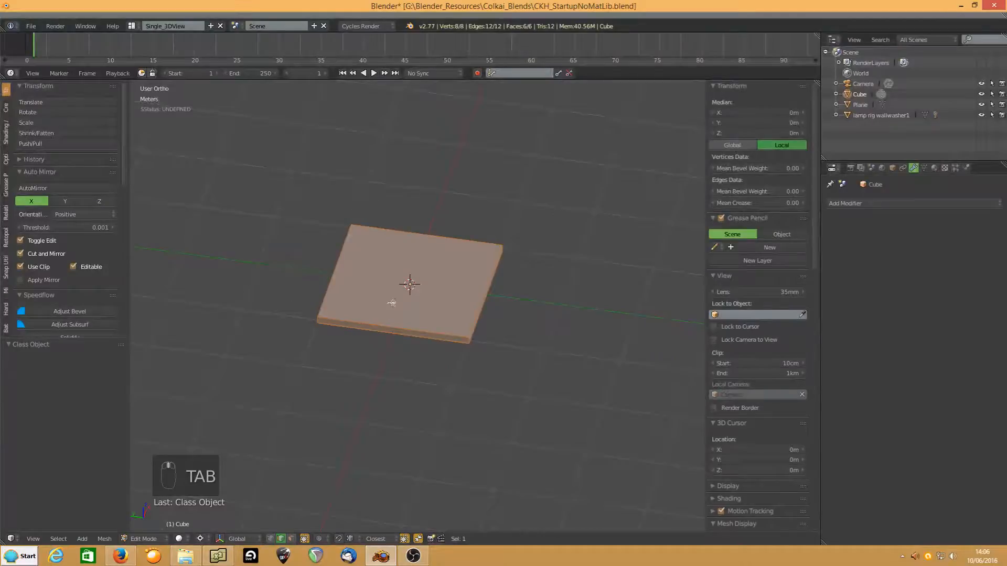
key(w)
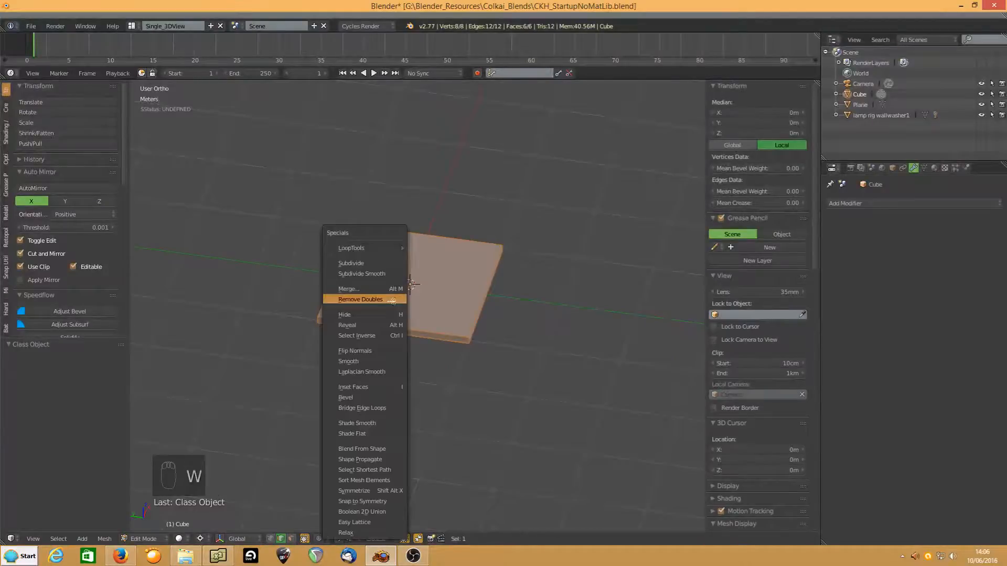
click(376, 264)
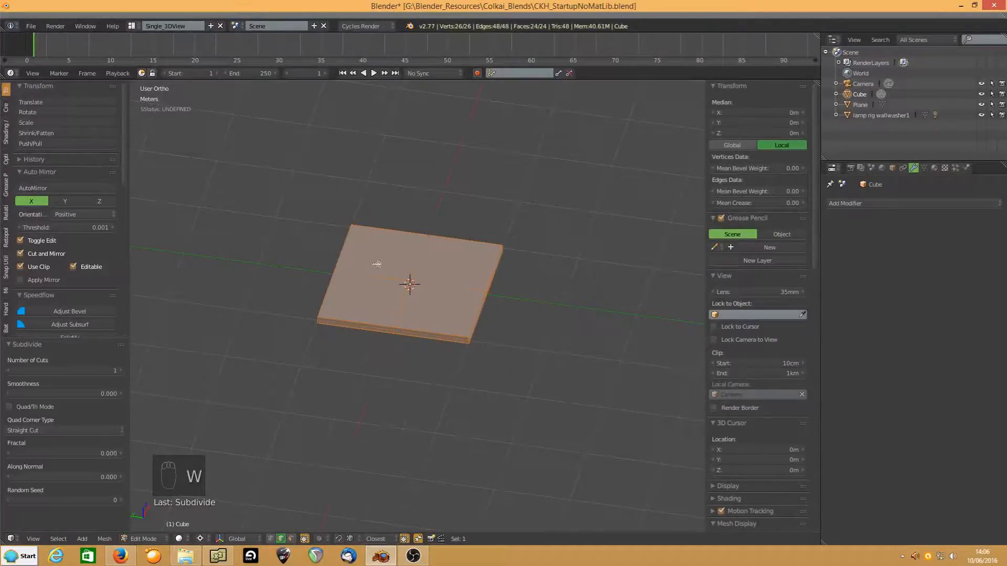
right_click(372, 327)
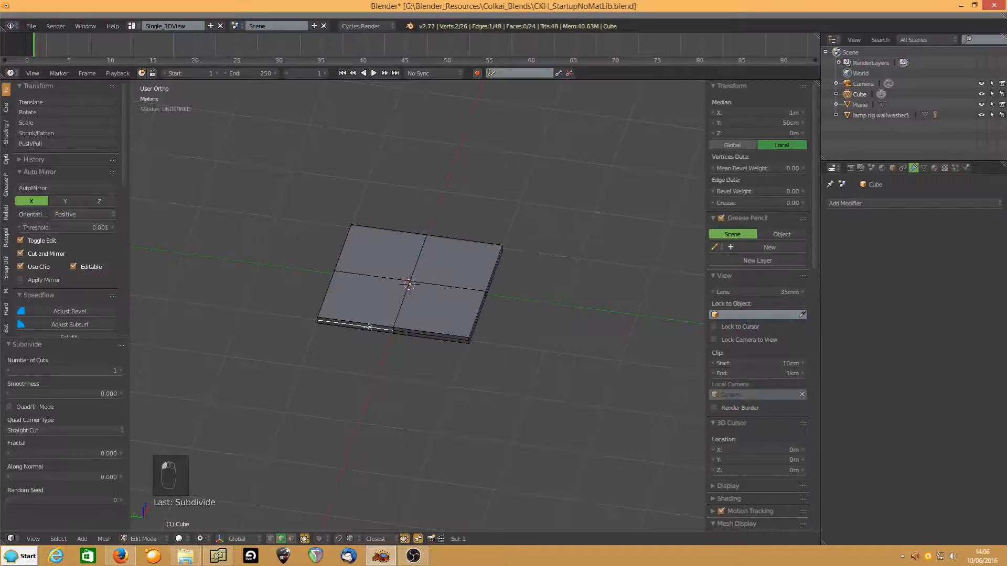
- Select the complete mid-height edge loop around the slab's sides and dissolve it
alt+right_click(368, 327)
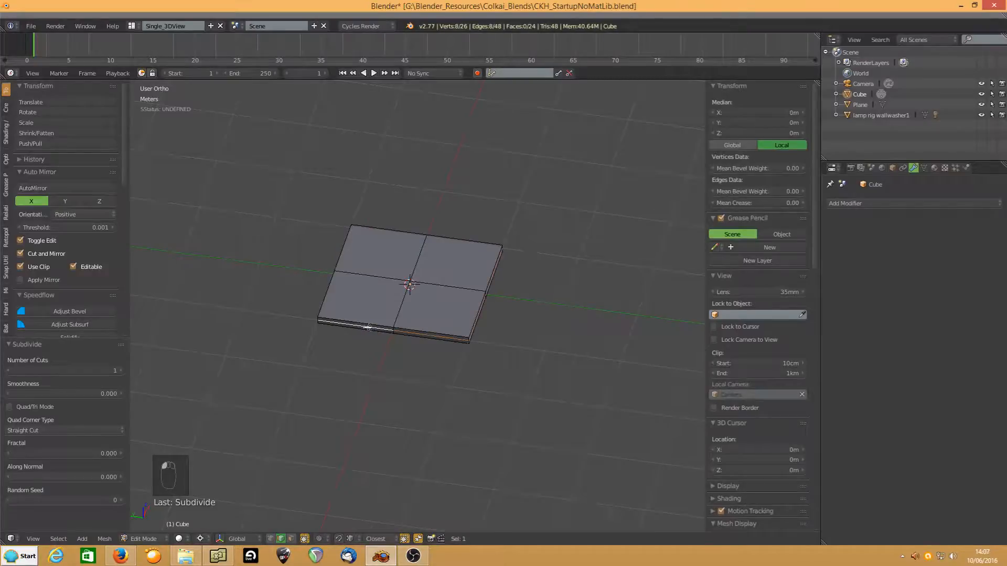
key(ctrl+x)
middle_drag(367, 342, 354, 311)
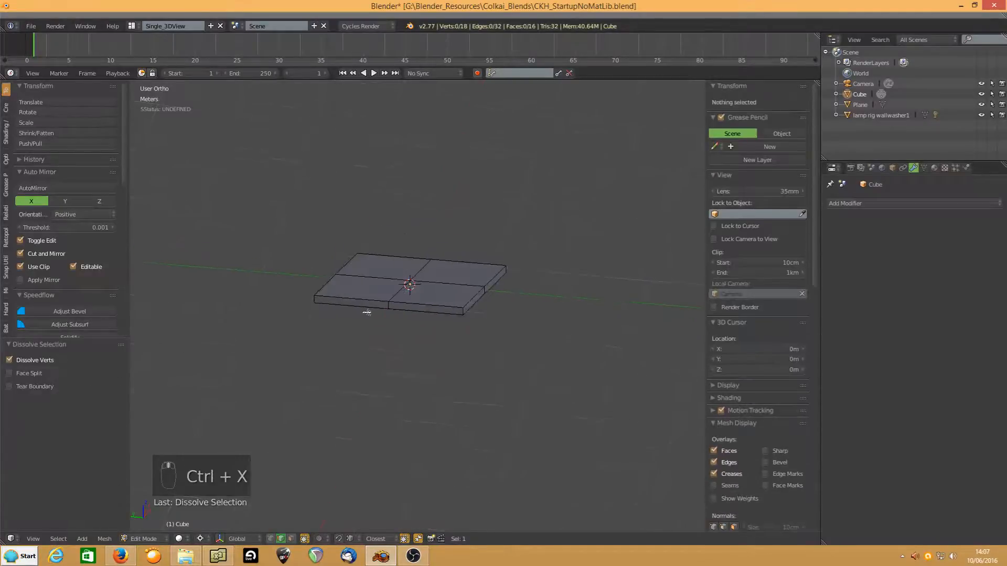
scroll(358, 324, up, 3)
middle_drag(450, 304, 424, 306)
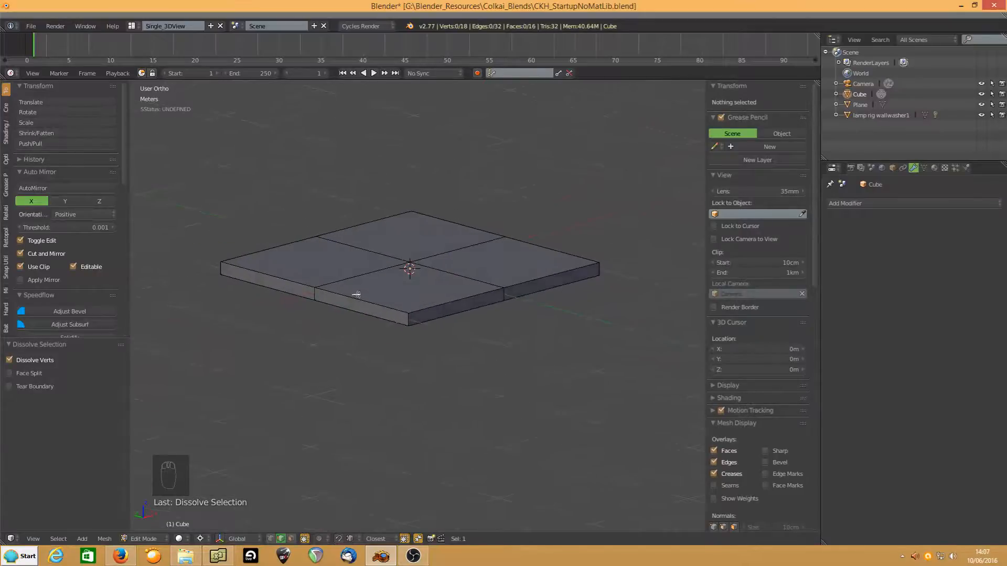
- Undo the dissolve, try deleting the loop's edges instead, and go back to dissolving the loop
key(ctrl+z)
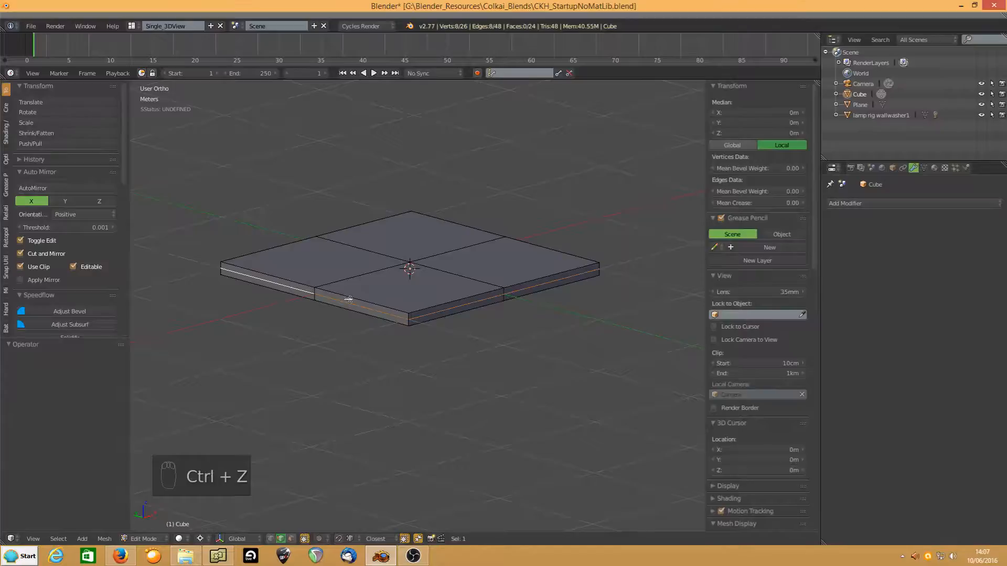
key(Delete)
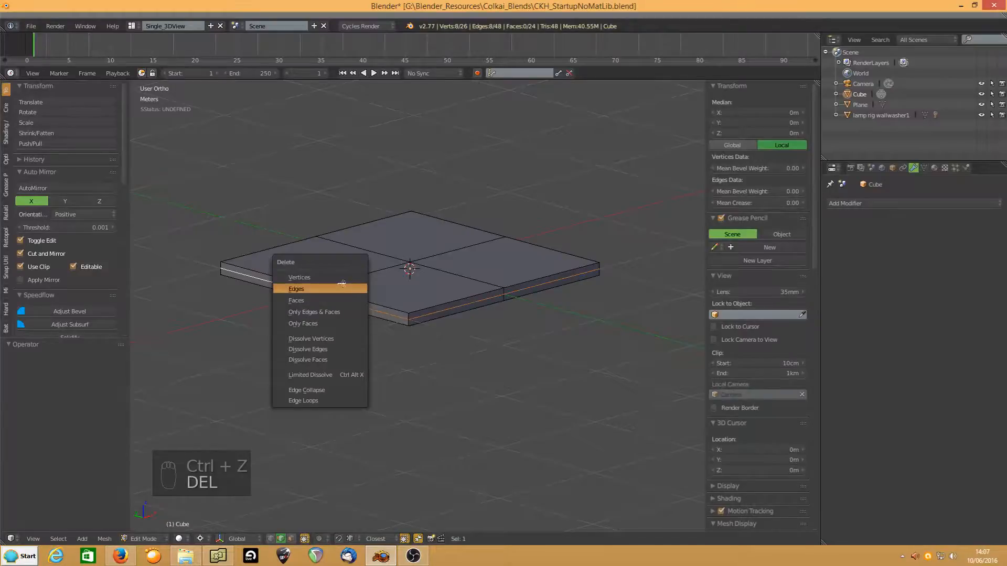
click(341, 285)
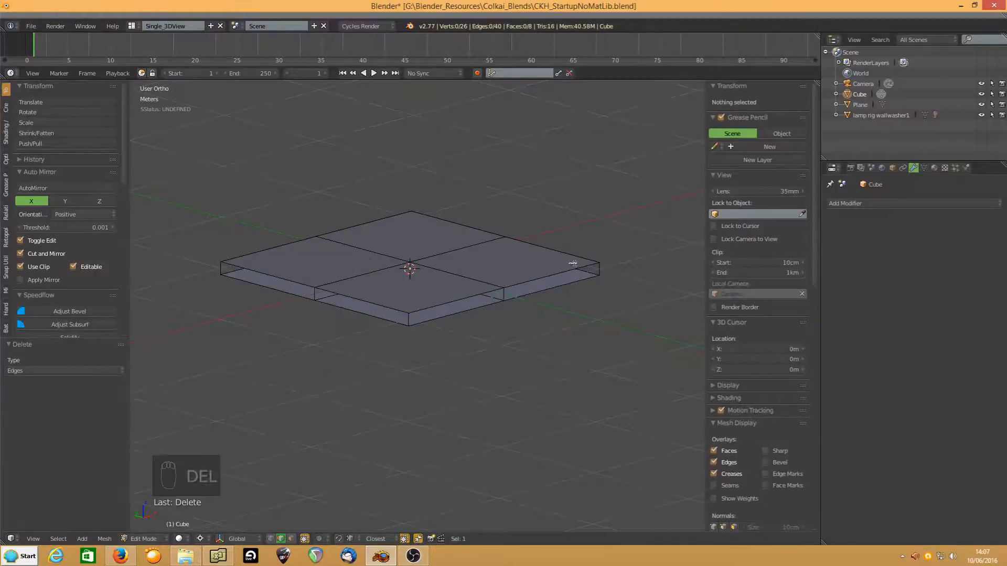
key(ctrl+z)
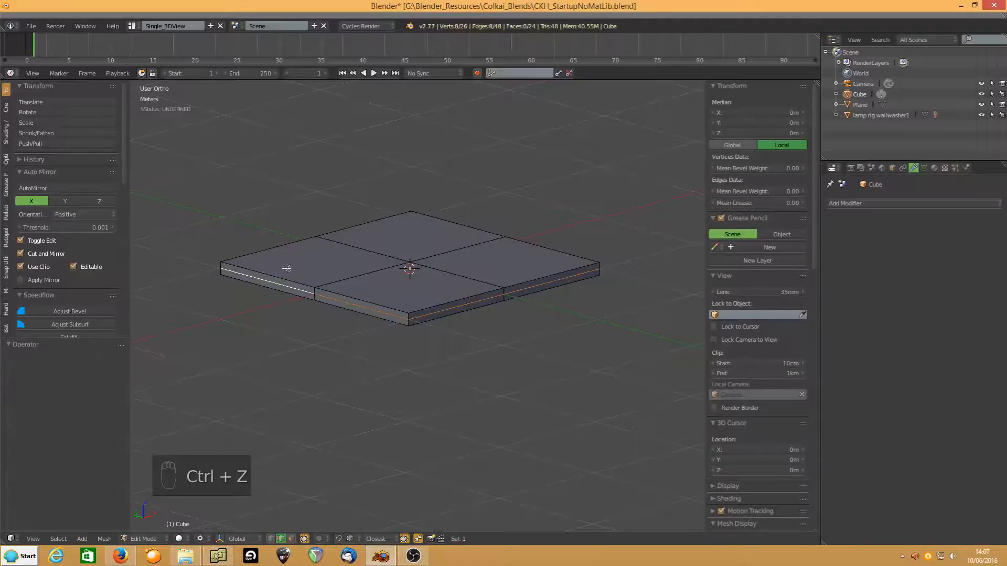
key(ctrl+x)
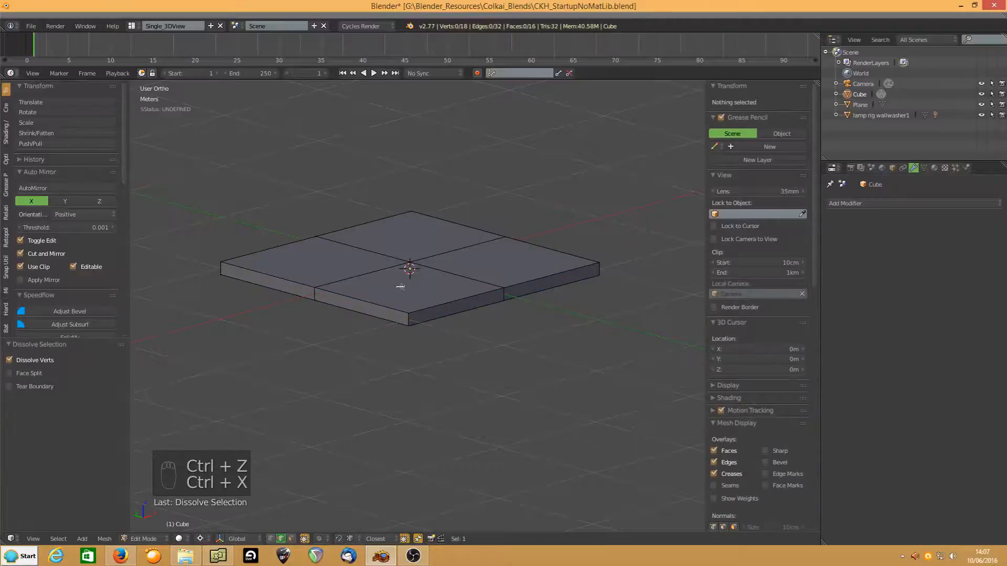
- In wireframe view, circle-select the vertices of three quarters of the slab and delete them, keeping one corner quarter
middle_drag(309, 307, 428, 310)
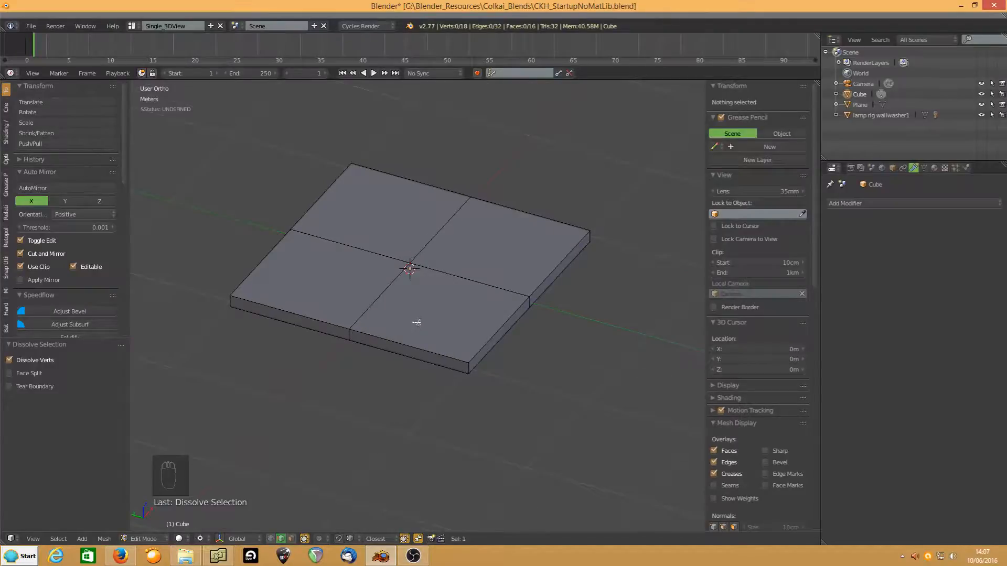
click(179, 540)
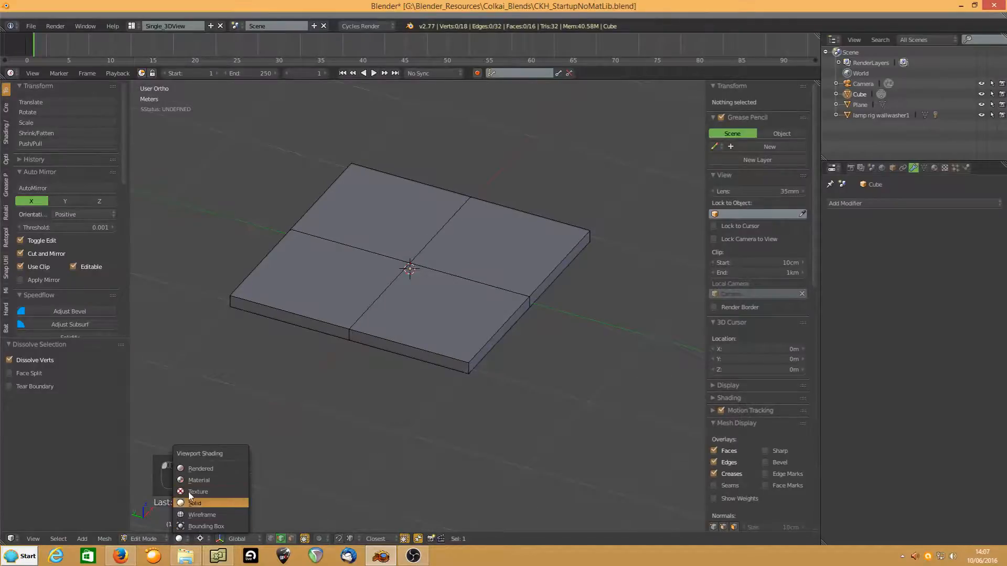
click(187, 514)
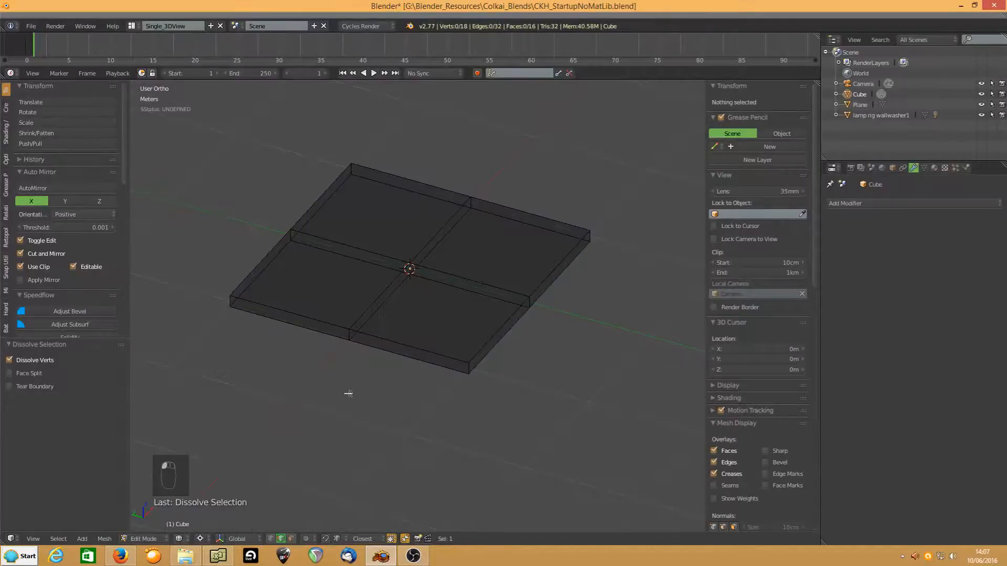
click(270, 539)
key(c)
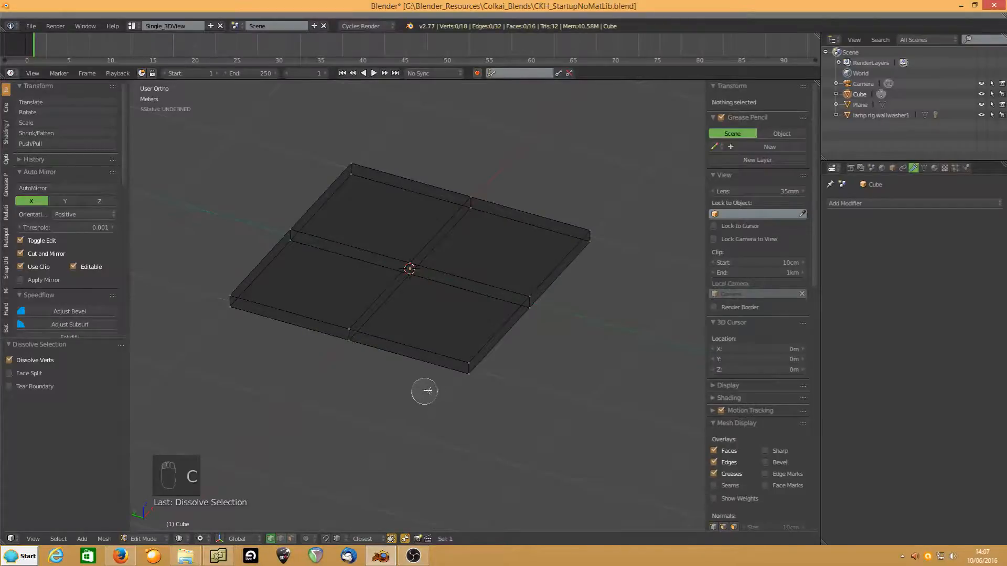
mouse_move(420, 389)
mouse_down()
mouse_move(473, 360)
mouse_move(591, 232)
mouse_move(339, 172)
mouse_up()
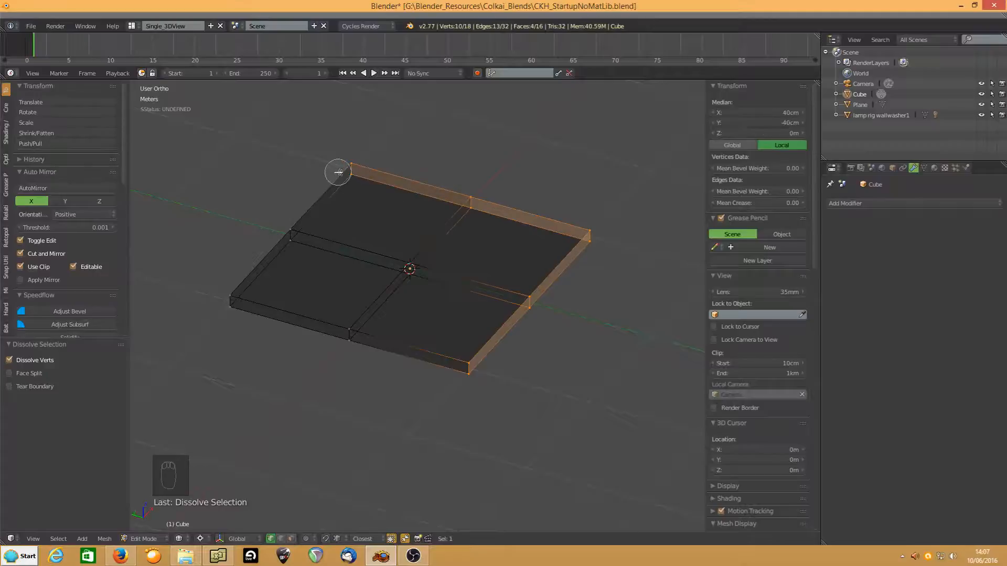
right_click(338, 172)
key(Delete)
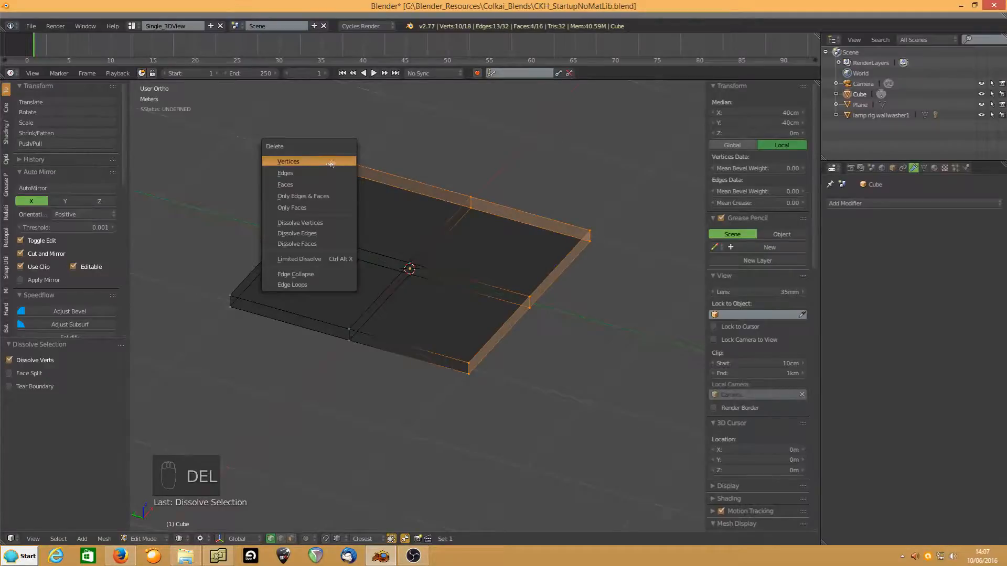
click(330, 163)
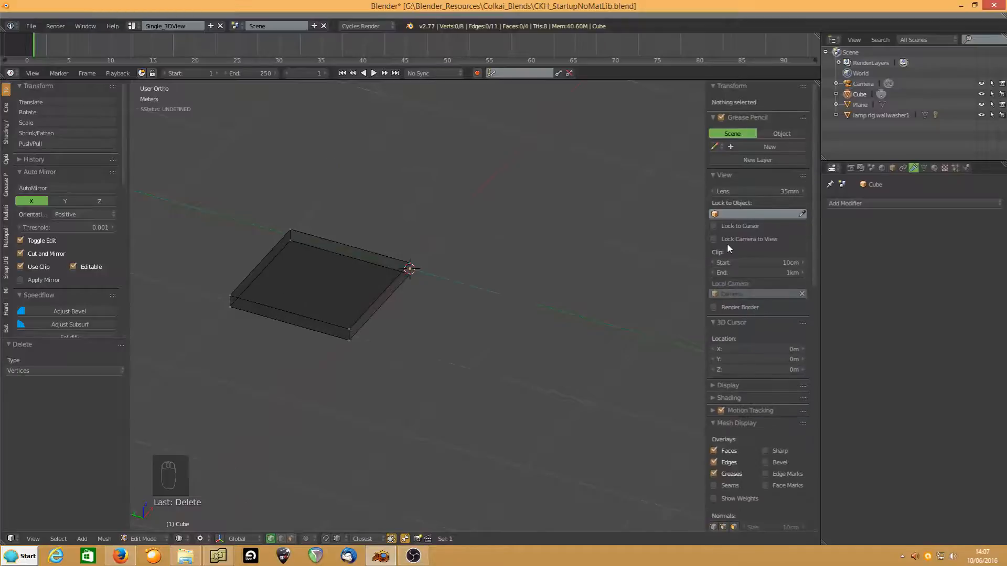
- Add a Mirror modifier on the X and Y axes with Clipping enabled, and return the viewport to solid shading
click(871, 203)
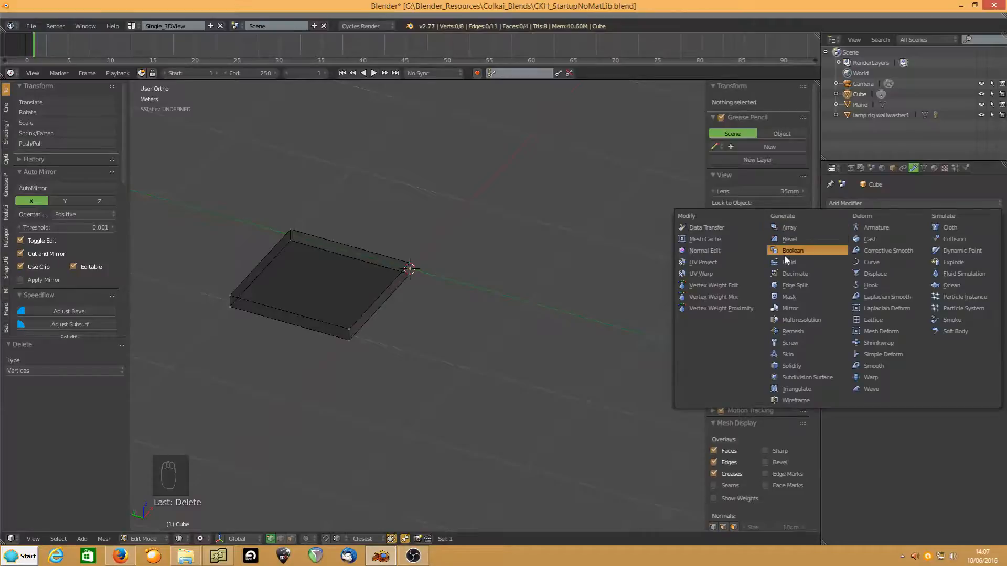
click(791, 307)
click(833, 275)
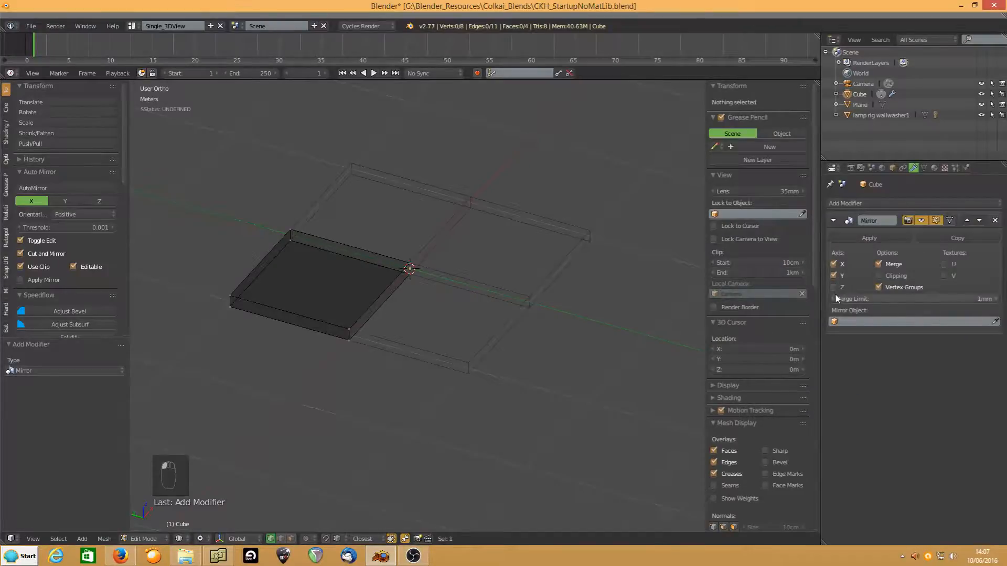
click(888, 274)
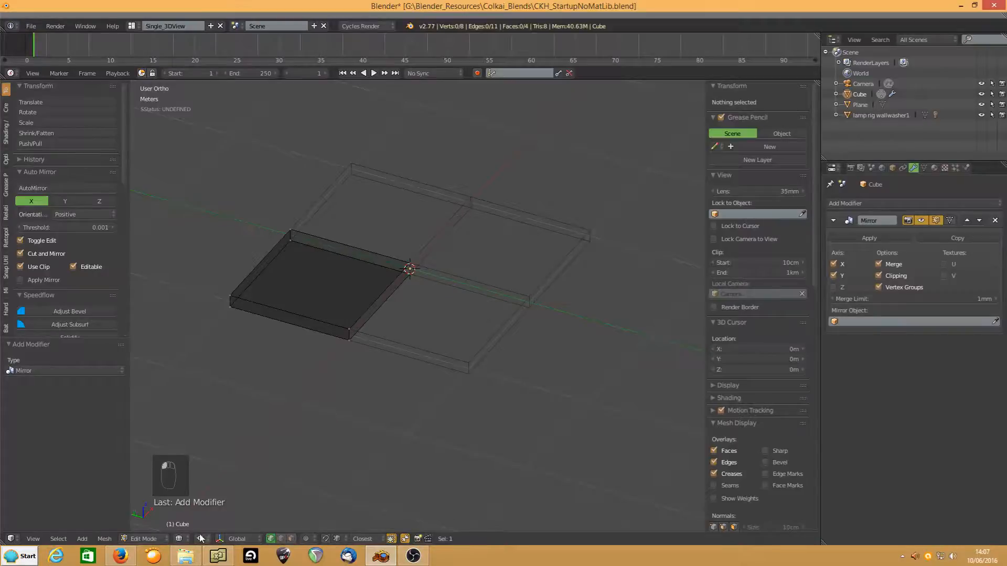
click(179, 539)
click(185, 504)
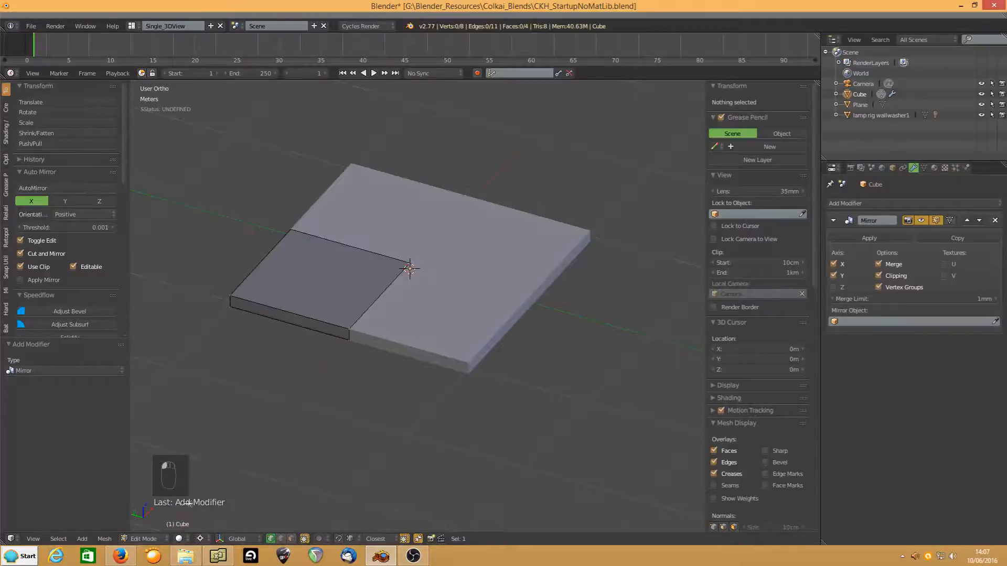
- Select the quarter's outer X-side face and move it inward about 34 cm along X to narrow the slab
mouse_move(335, 351)
middle_down()
mouse_move(335, 331)
mouse_move(304, 315)
mouse_move(380, 323)
mouse_move(407, 344)
mouse_move(493, 355)
mouse_move(509, 339)
mouse_move(479, 281)
mouse_move(475, 303)
mouse_move(473, 281)
mouse_move(439, 332)
mouse_move(361, 319)
mouse_move(384, 364)
middle_up()
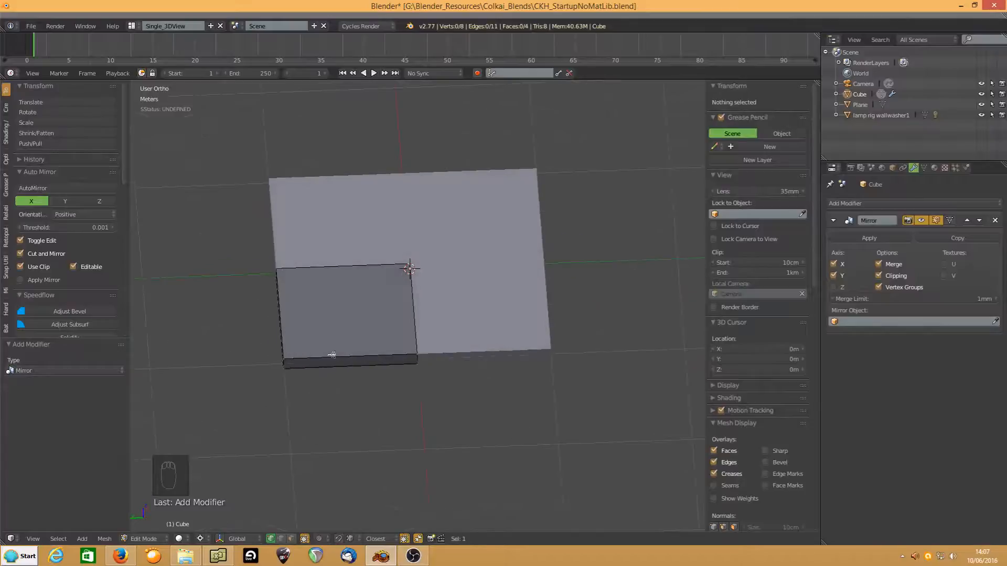
click(292, 539)
click(339, 363)
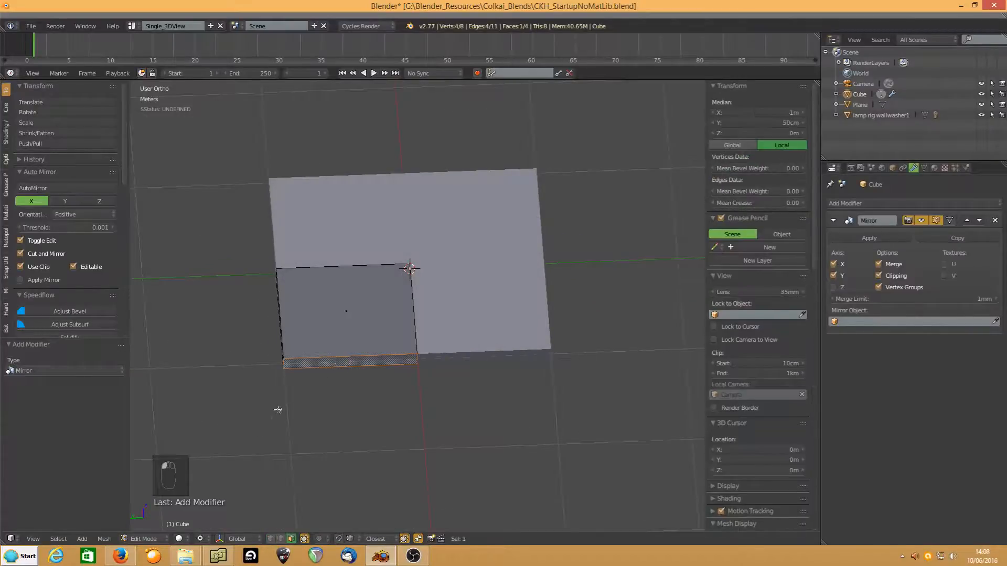
click(220, 539)
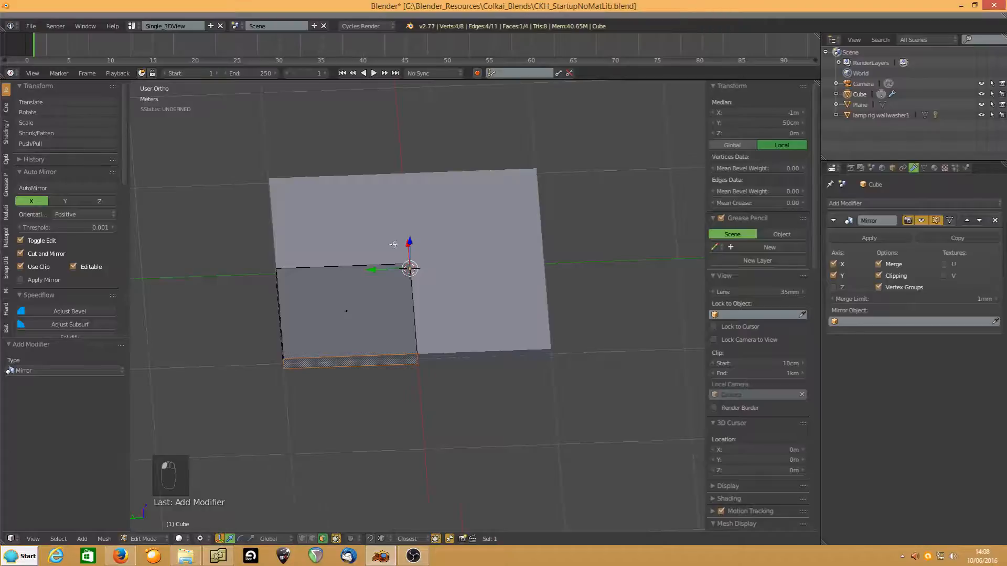
middle_drag(297, 276, 374, 262)
drag(242, 284, 210, 274)
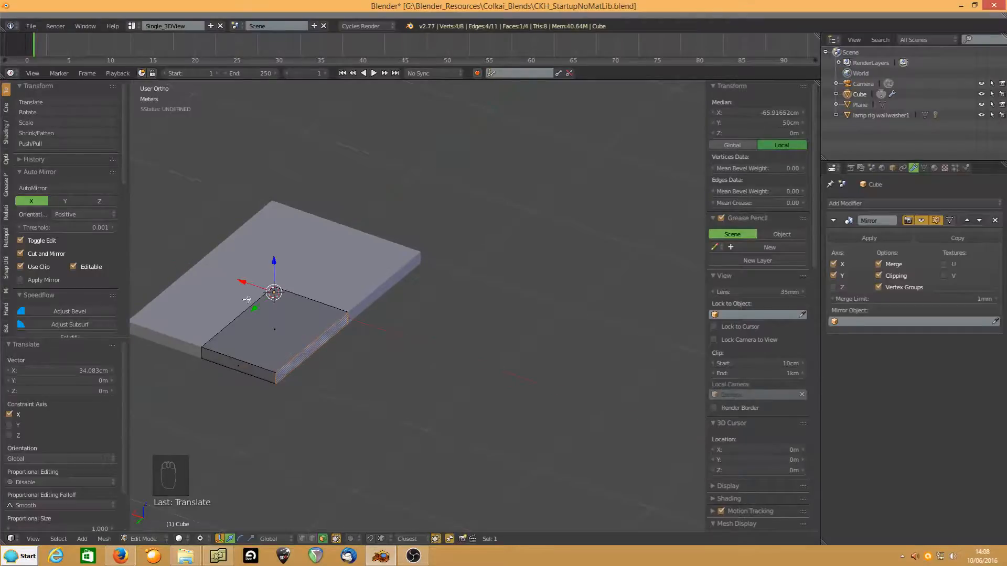
- Lower the quarter's top face about 2.6 cm along Z to thin the slab
shift+middle_drag(229, 295, 408, 289)
scroll(396, 336, up, 2)
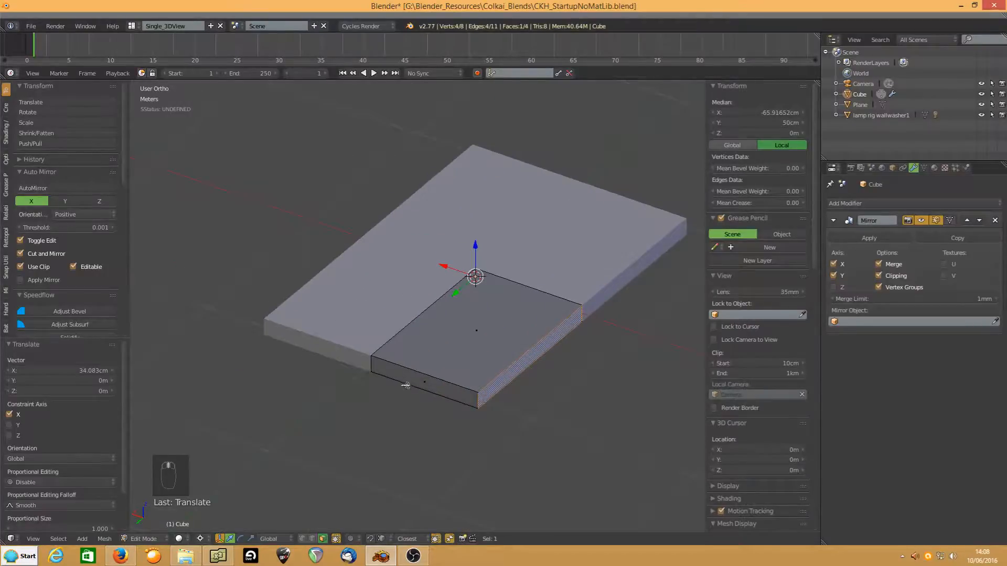
click(458, 339)
drag(475, 245, 477, 249)
- With the mirrored parts hidden, duplicate the quarter's underside face in place and scale the copy to about 0.9 around the 3D cursor
middle_drag(398, 357, 346, 256)
click(462, 358)
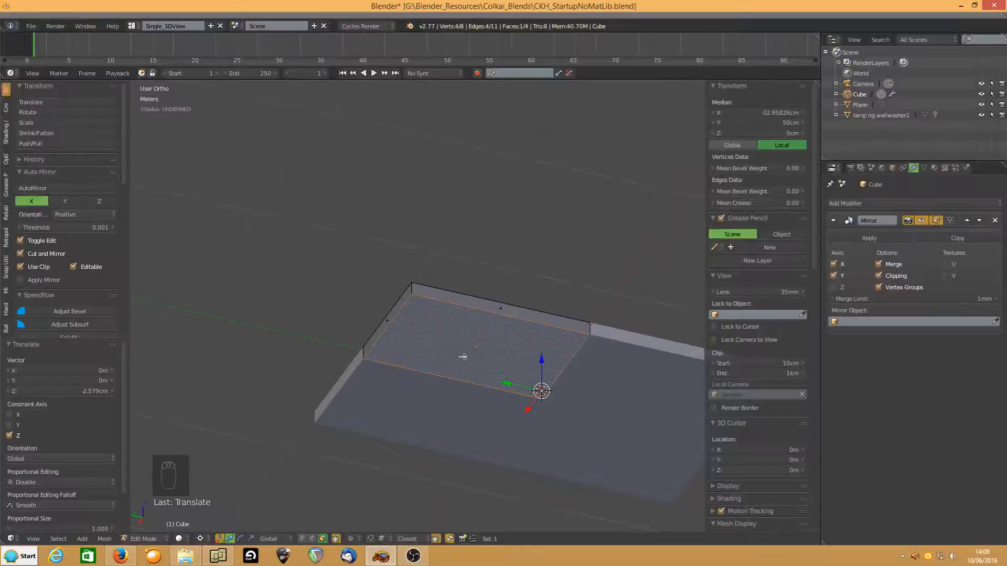
shift+middle_drag(527, 382, 434, 316)
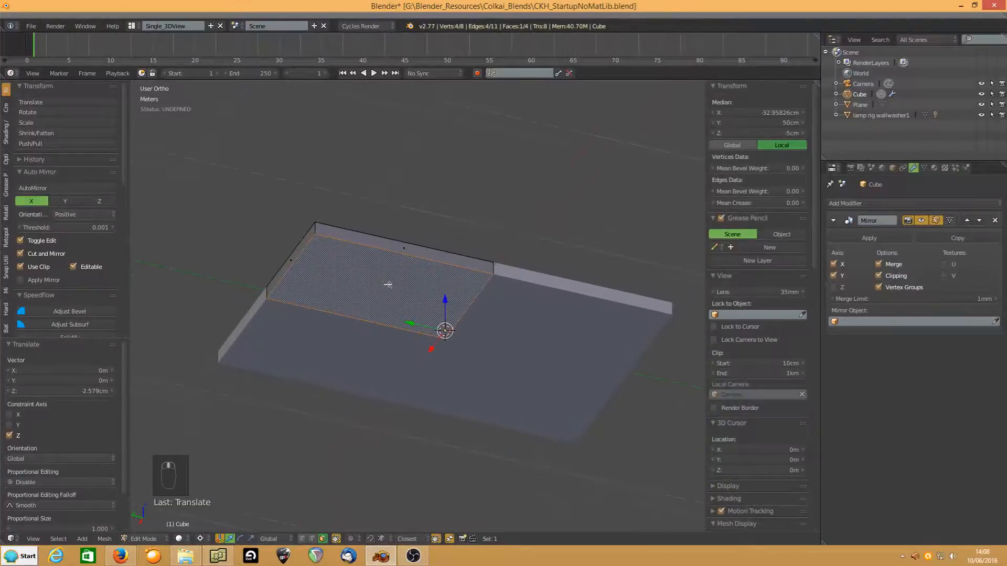
click(922, 221)
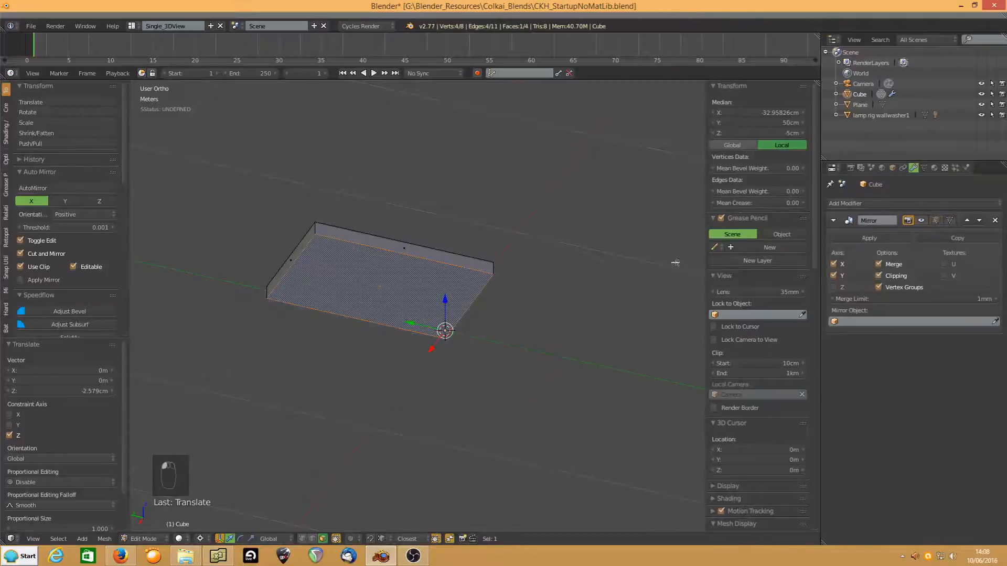
key(shift+d)
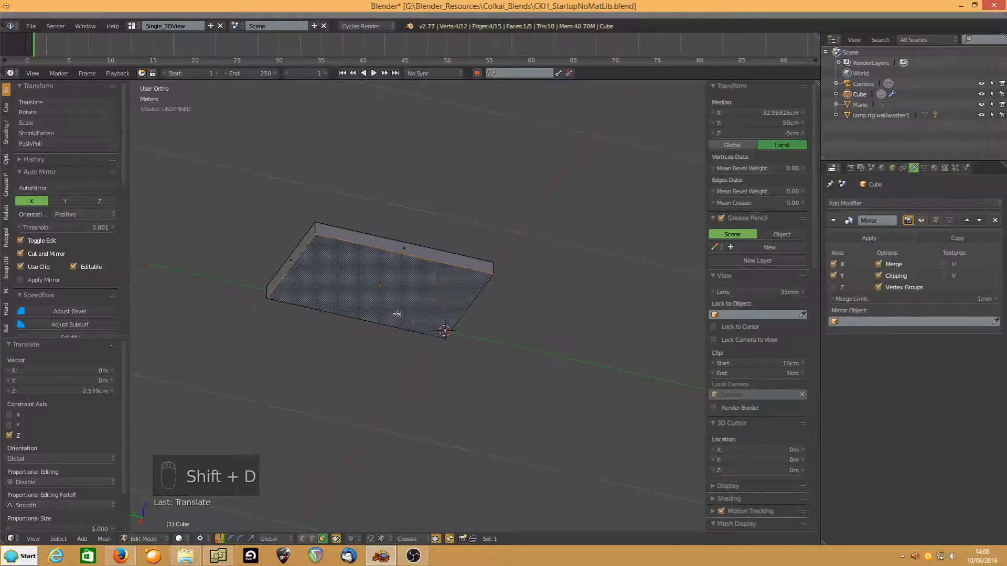
right_click(397, 314)
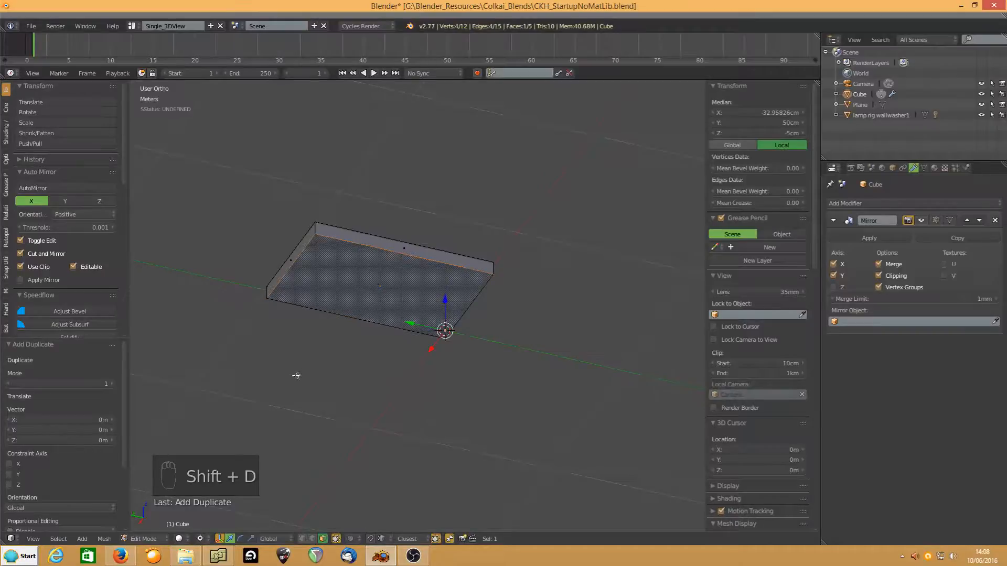
key(s)
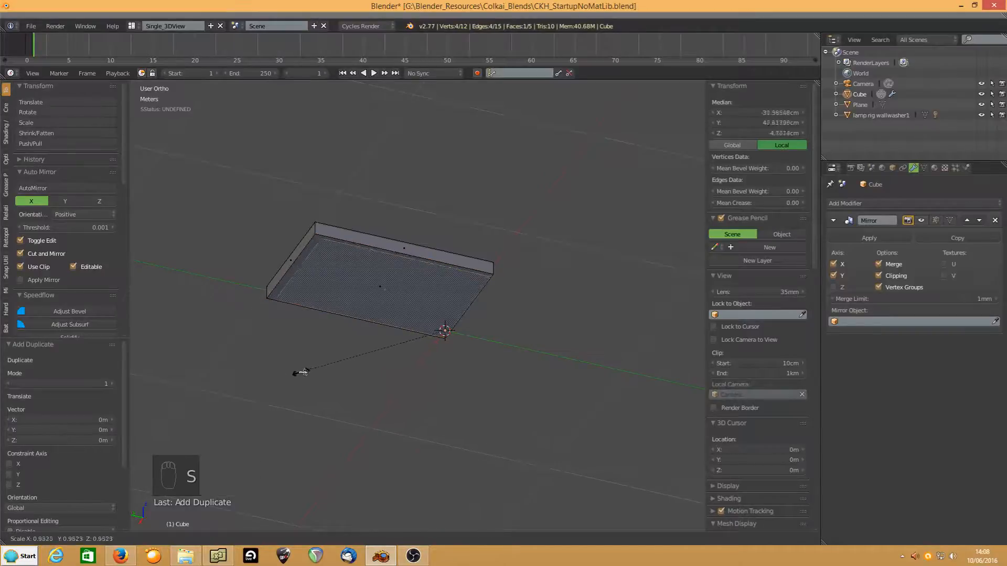
click(309, 372)
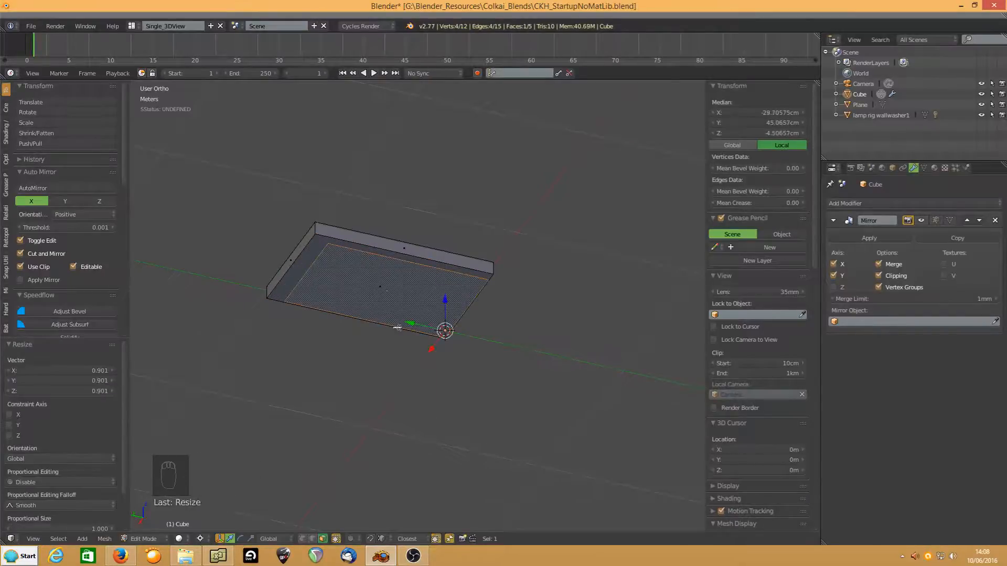
- Scale the duplicated face to about 0.39 around its Median Point and show the mirrored parts again
click(201, 540)
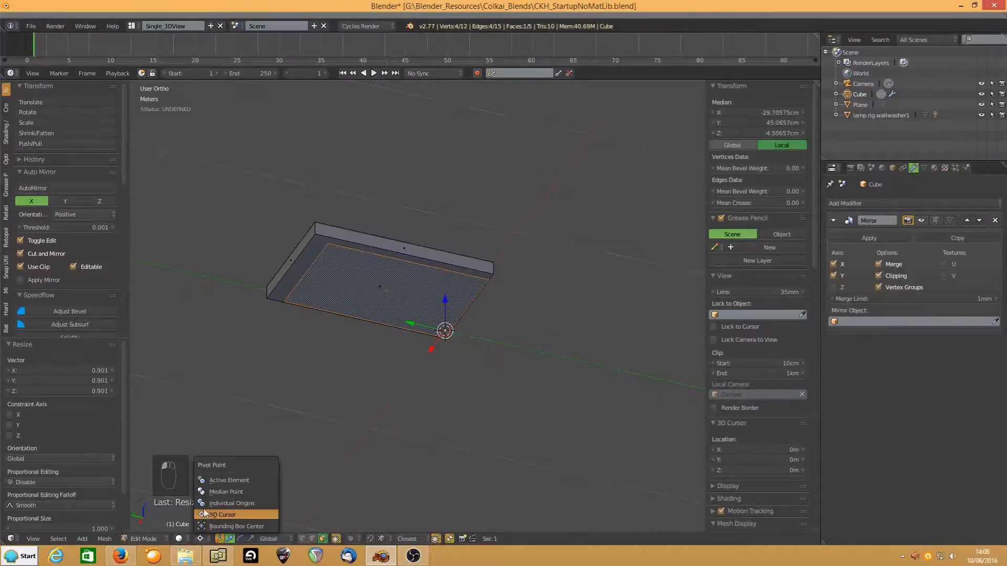
click(206, 491)
key(s)
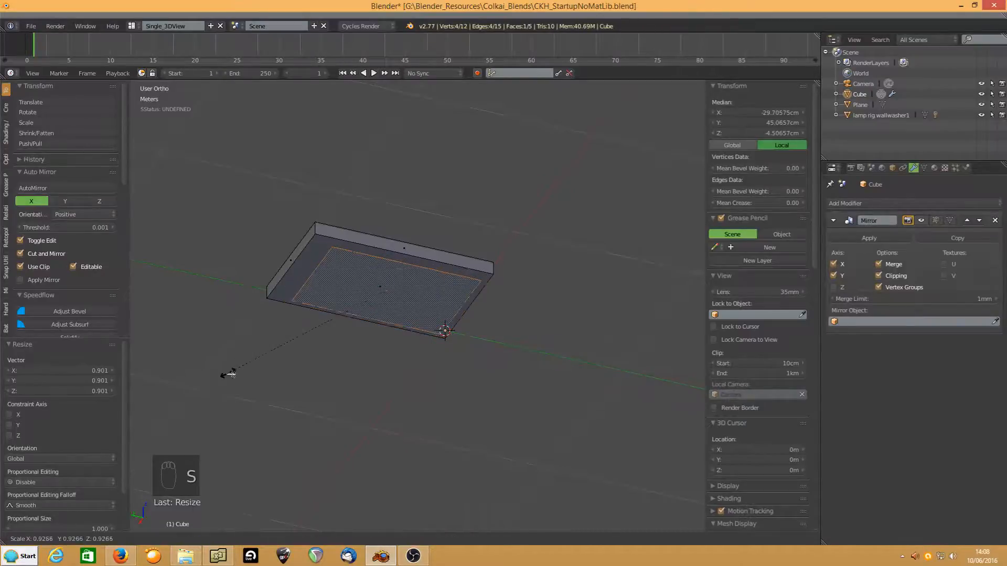
click(366, 362)
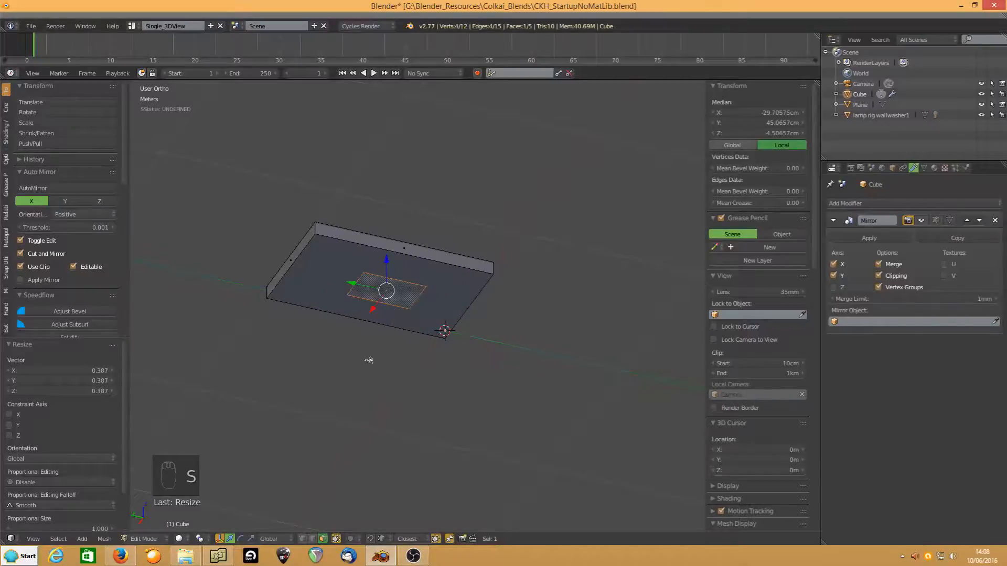
click(936, 220)
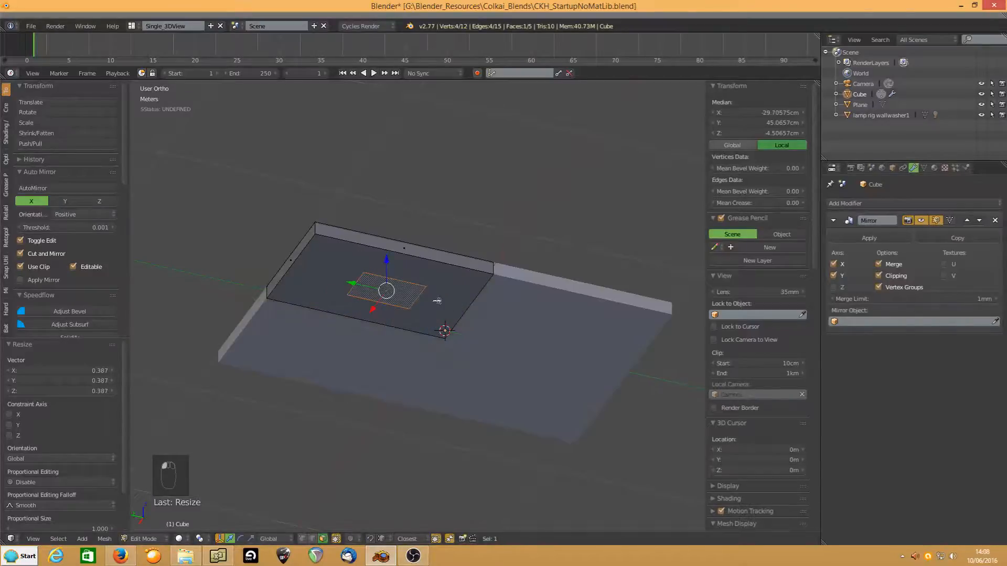
- Hide the small duplicated face and duplicate the quarter's full underside face in place
mouse_move(419, 317)
middle_down()
mouse_move(449, 317)
mouse_move(419, 297)
middle_up()
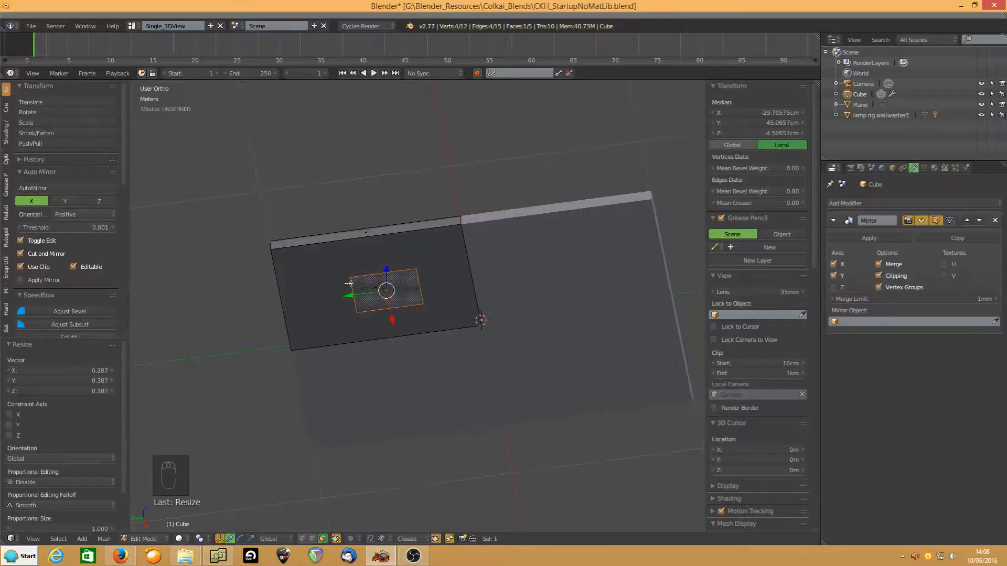
key(h)
right_click(367, 284)
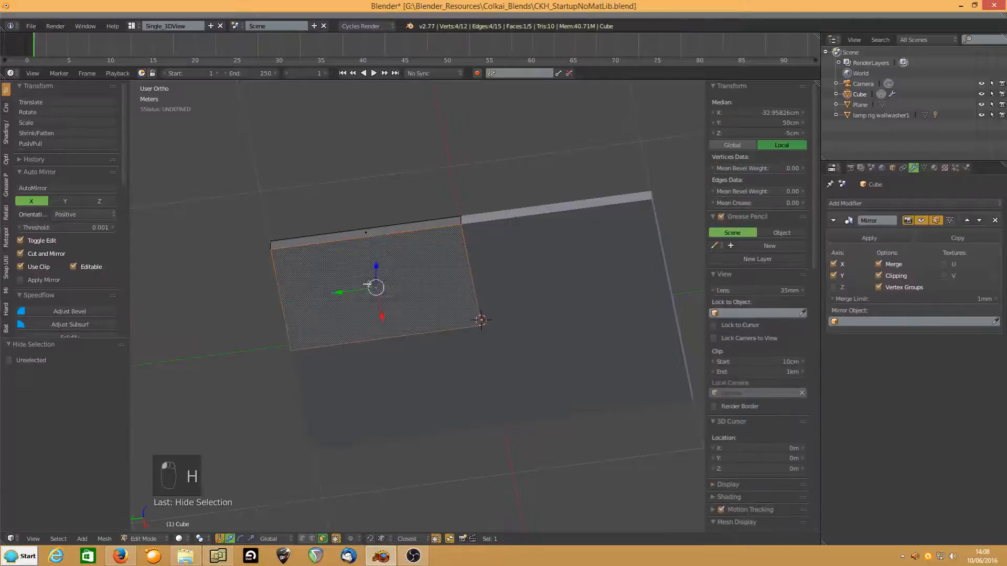
key(shift+d)
right_click(368, 285)
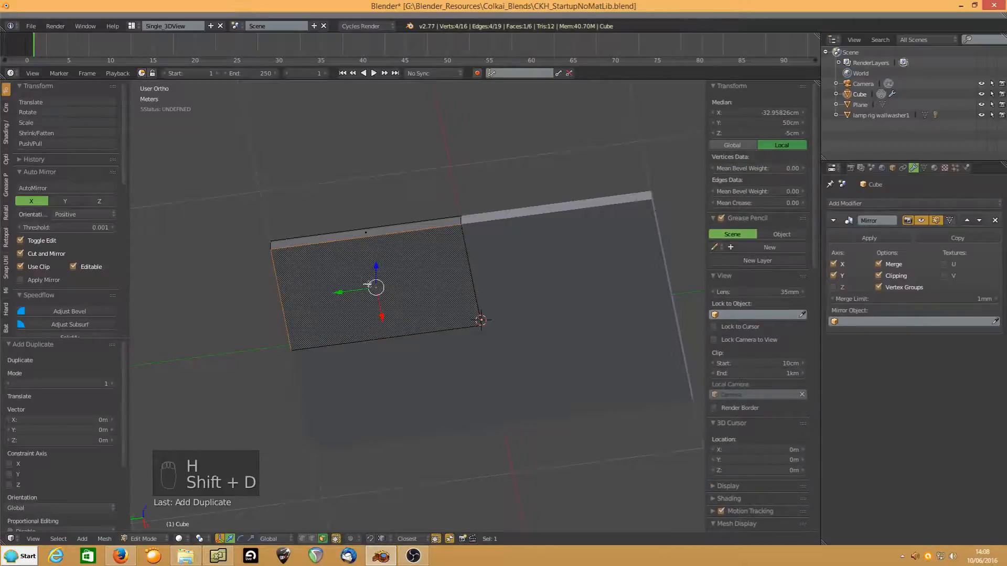
- Scale the new underside duplicate down in two passes, to about 0.14 and about 0.29
key(s)
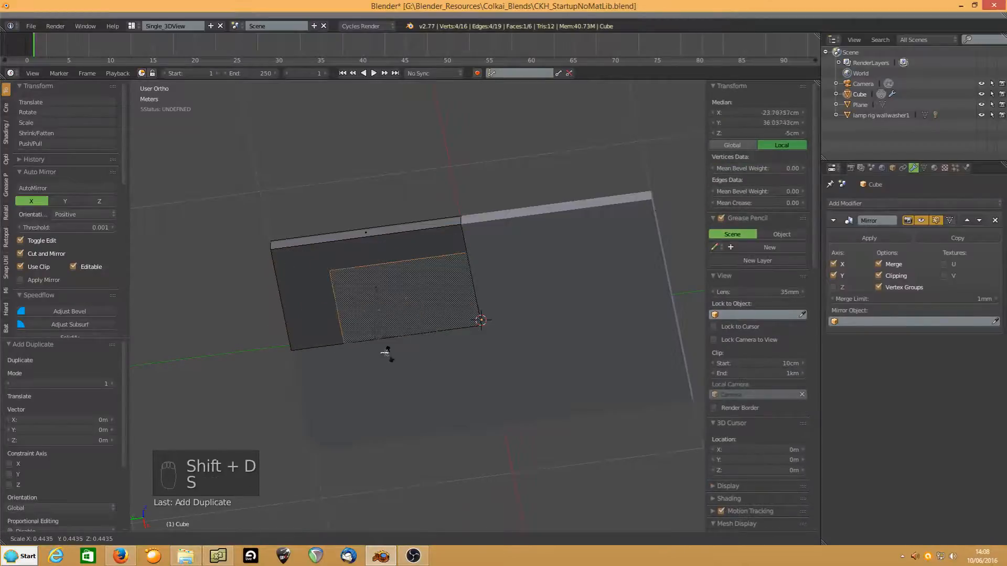
click(377, 314)
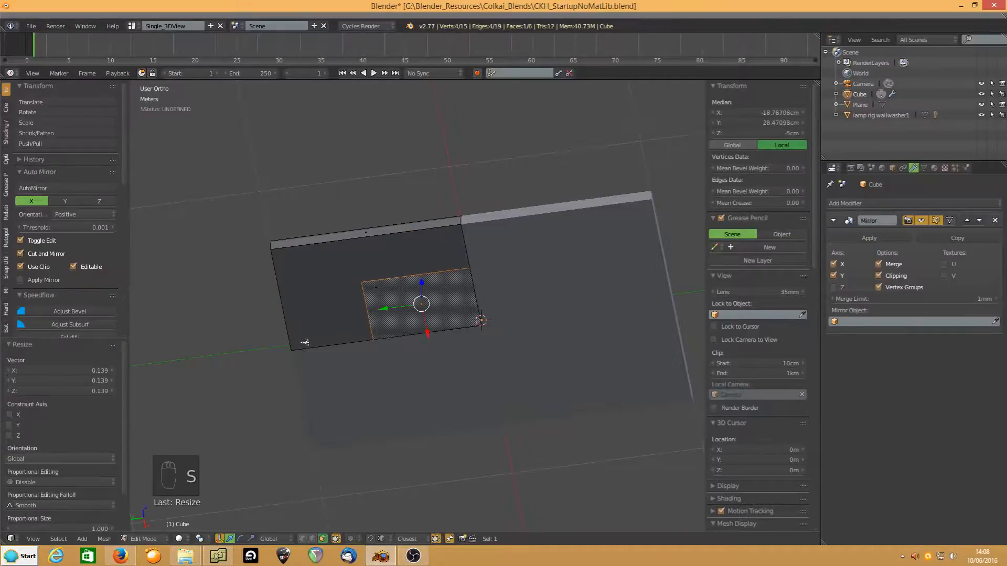
key(s)
click(368, 358)
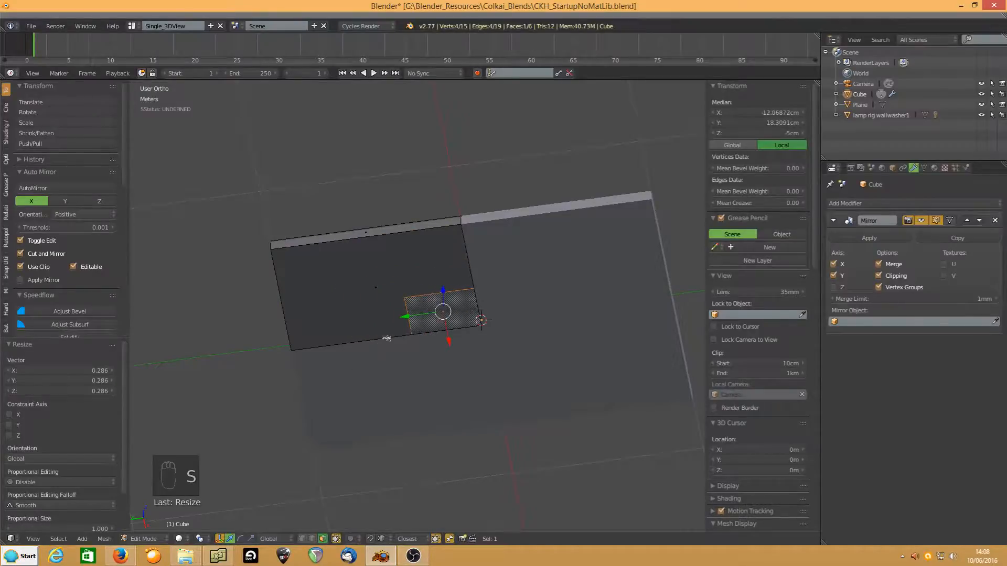
- Move the new duplicate towards the table's centre, about -19.9 cm along Y and 8.7 cm along X
drag(405, 319, 449, 313)
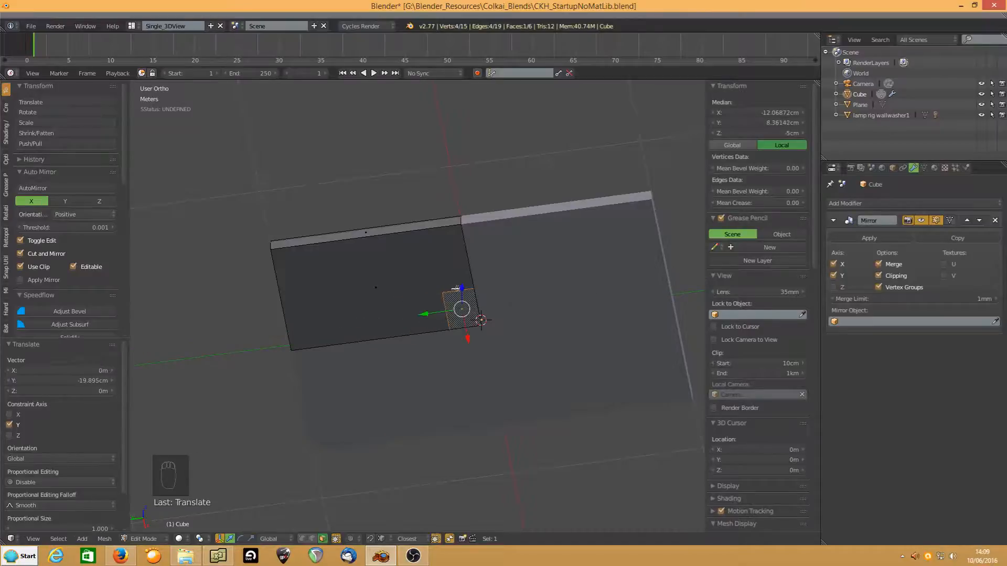
middle_drag(521, 283, 472, 310)
drag(488, 332, 499, 339)
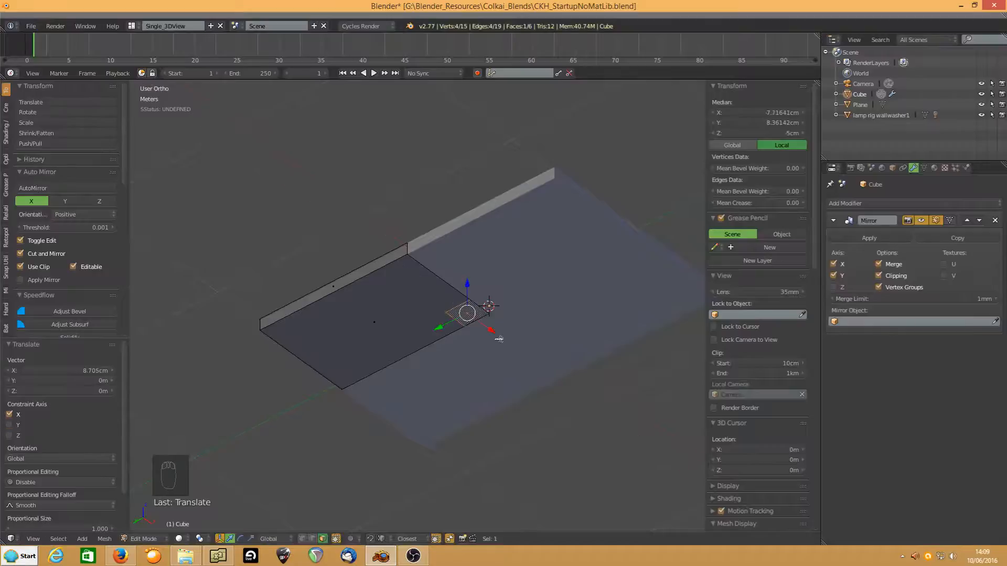
- With the mirrored parts hidden, try to move the new duplicate about 38 cm along Y, and undo the move
click(936, 220)
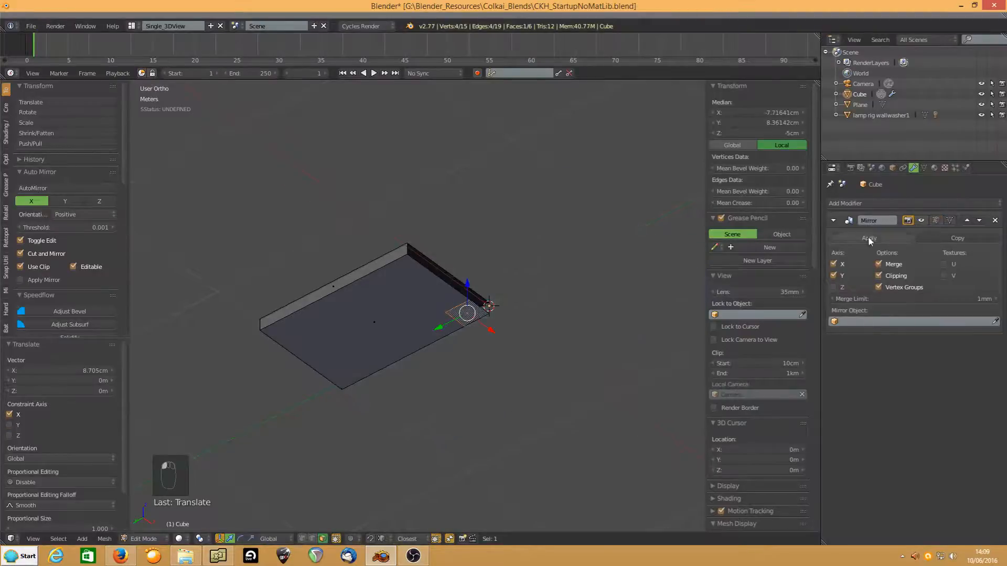
drag(445, 323, 390, 355)
key(Escape)
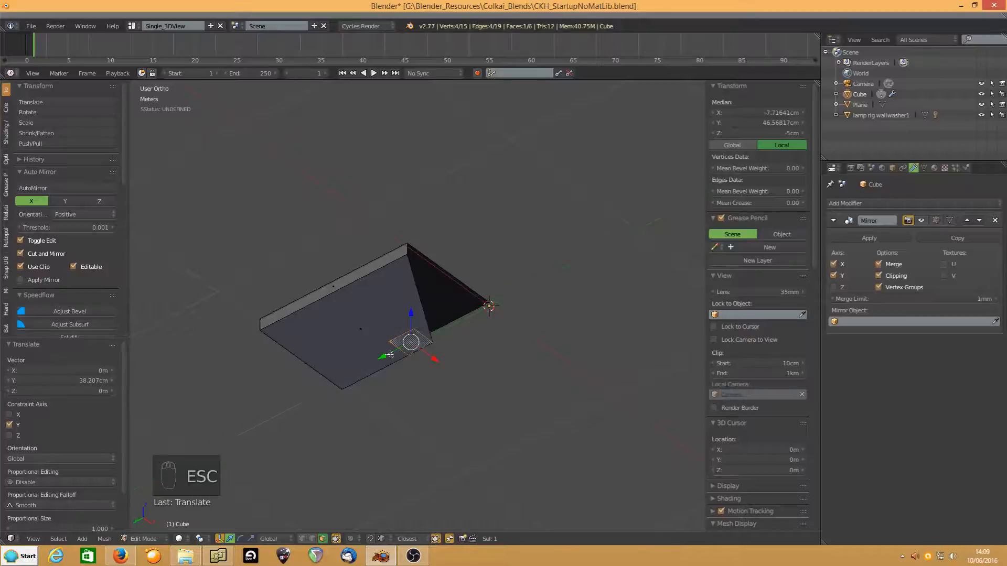
key(ctrl+z)
- Delete the new duplicate face and bring back the mirrored parts and the hidden small face
key(Delete)
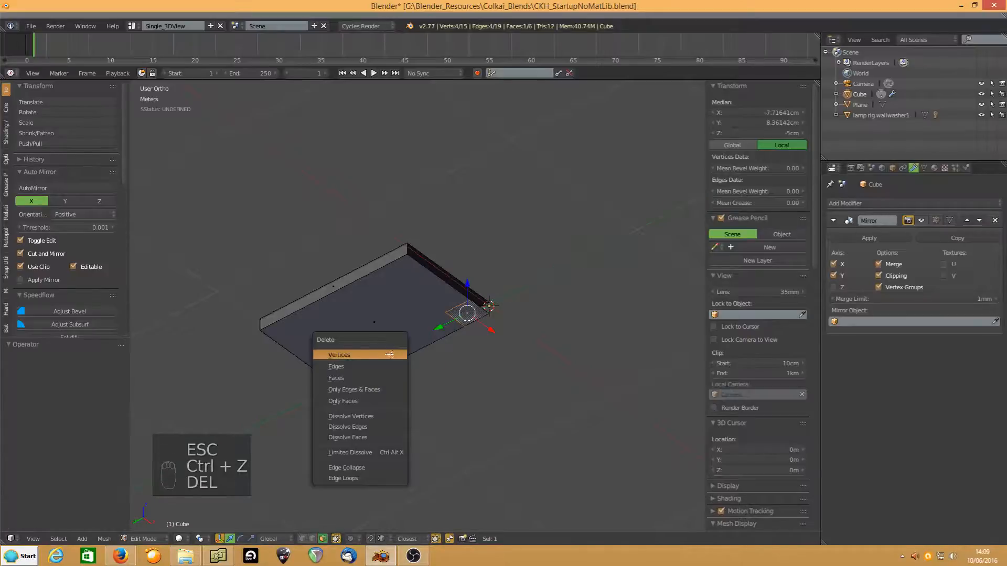
click(362, 376)
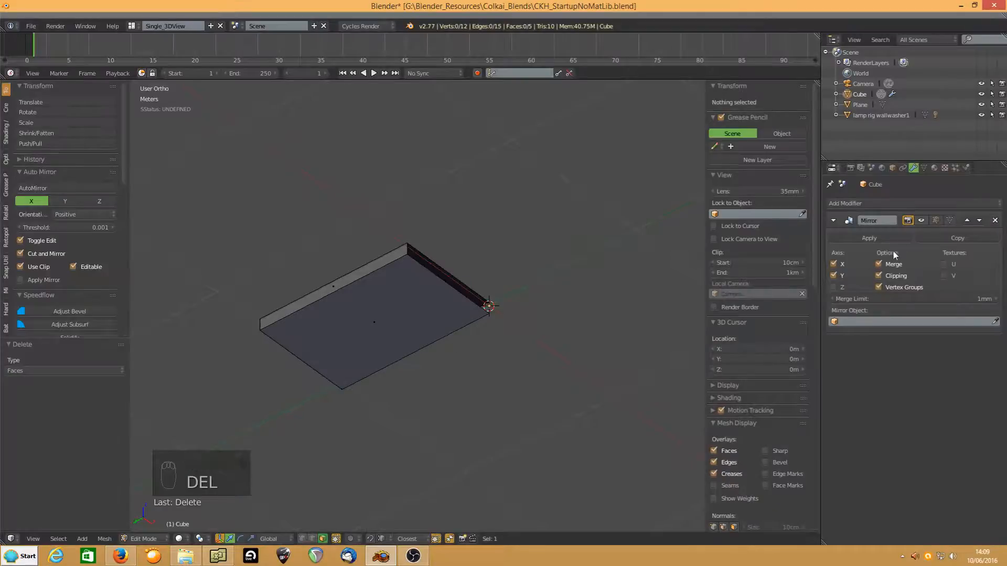
click(921, 221)
click(936, 220)
middle_drag(489, 314, 553, 319)
key(alt+h)
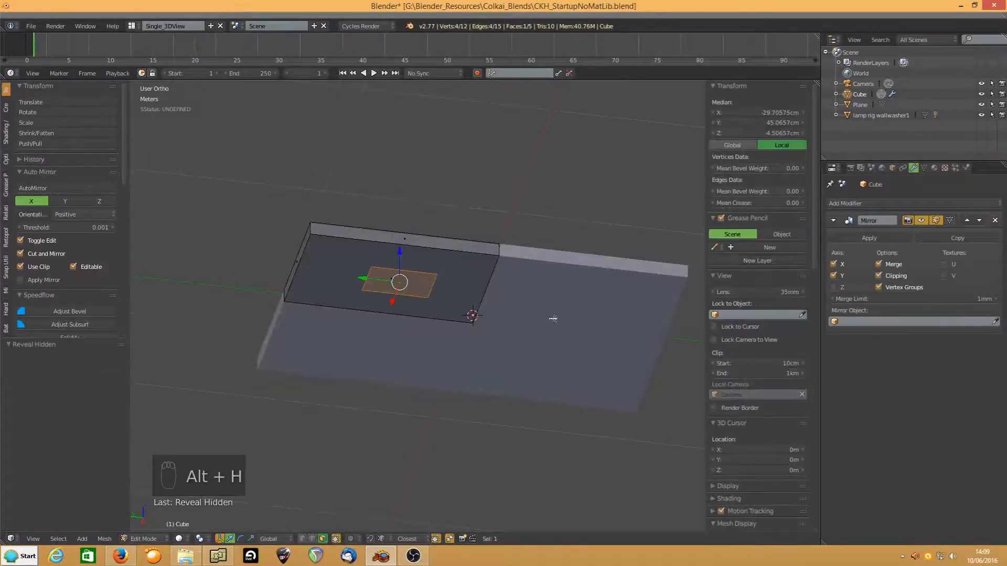
- Move the small face about 31 cm along Y and scale it to about 0.44 along Y
drag(359, 277, 280, 288)
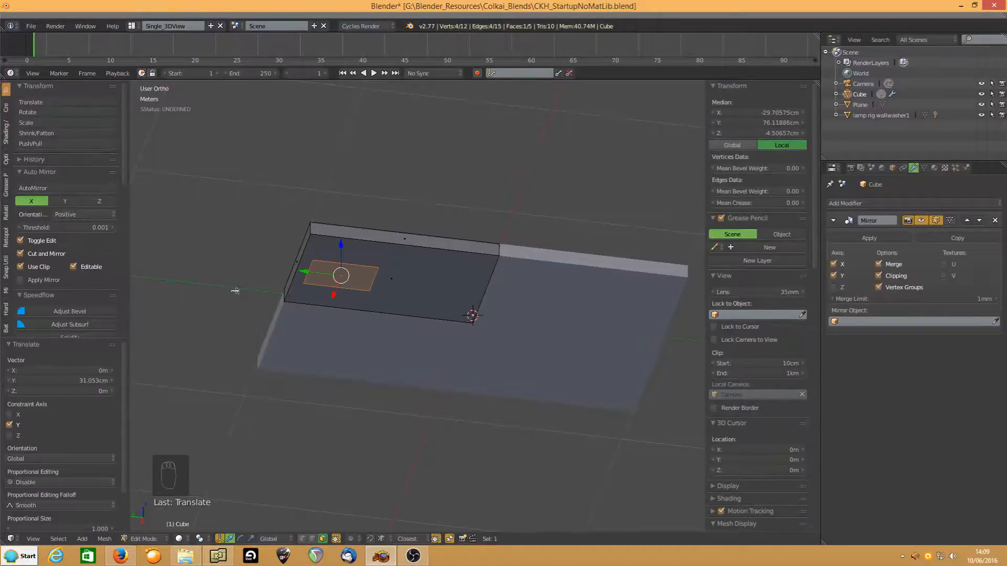
key(s)
key(y)
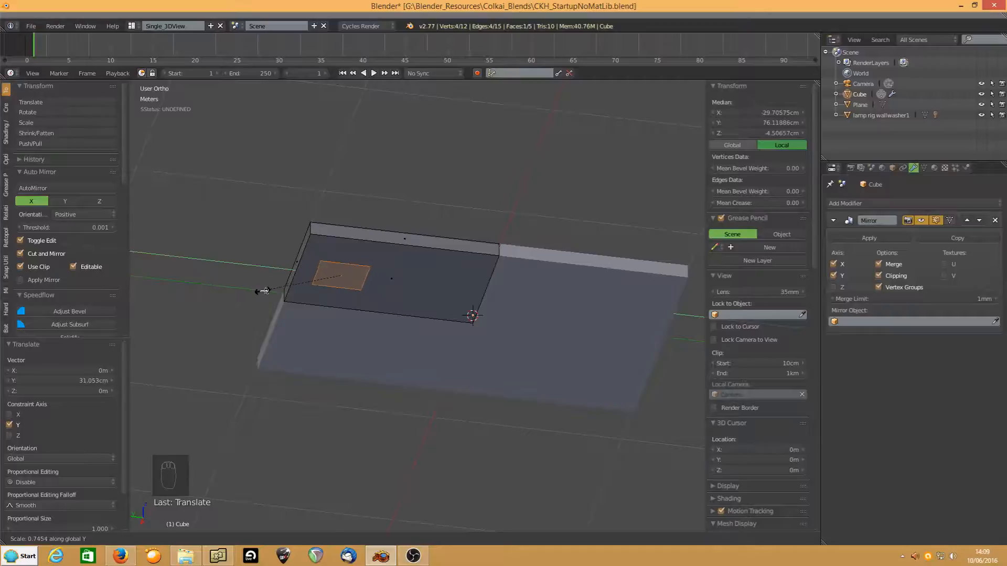
click(295, 291)
middle_drag(353, 308, 354, 305)
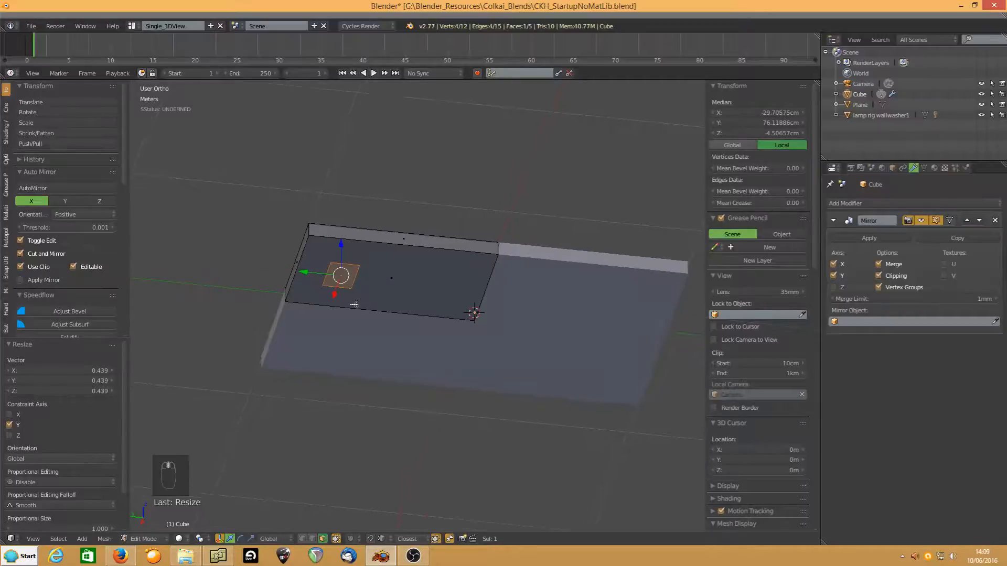
- Move the small face to the slab's outer corner, about -18.9 cm in X and 12.7 cm in Y, with Z locked
key(g)
key(shift+z)
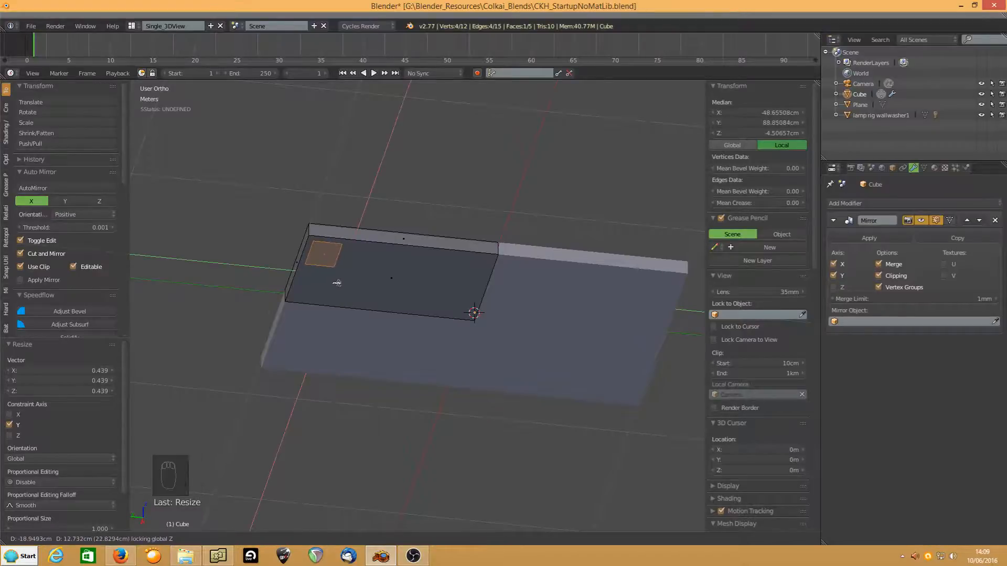
click(335, 283)
- Extrude the corner face downward about 92 cm to form the table leg
middle_drag(426, 270, 463, 288)
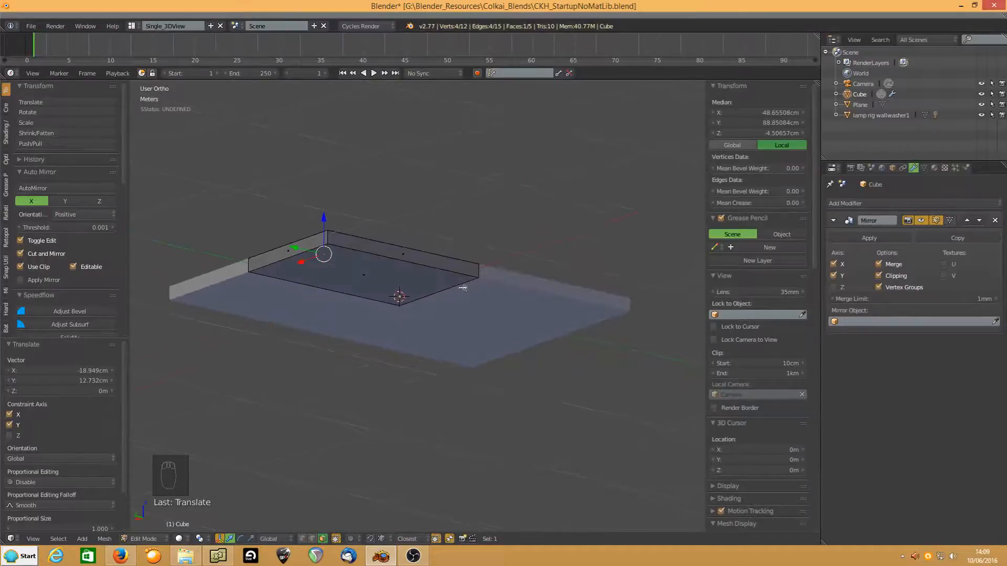
key(e)
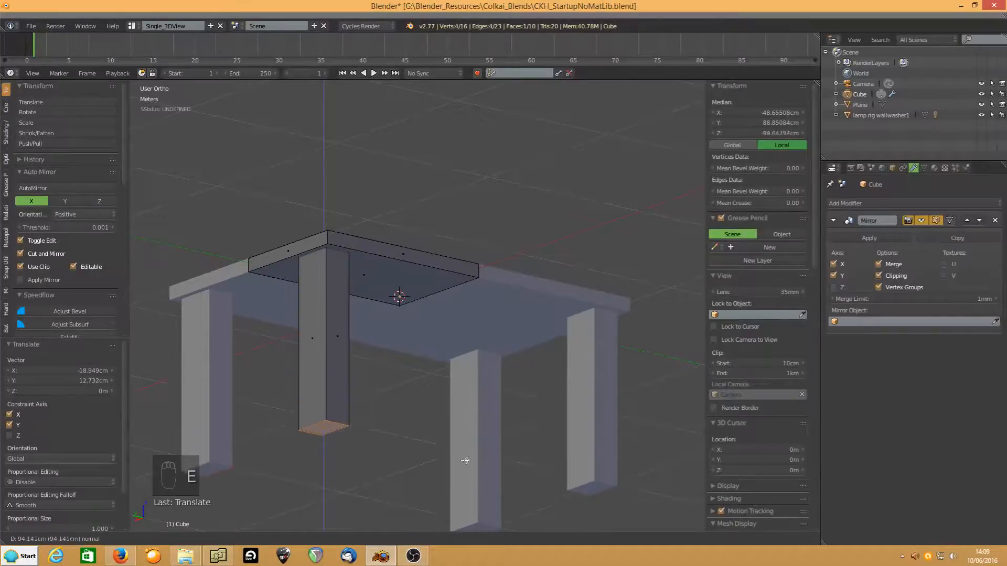
click(462, 455)
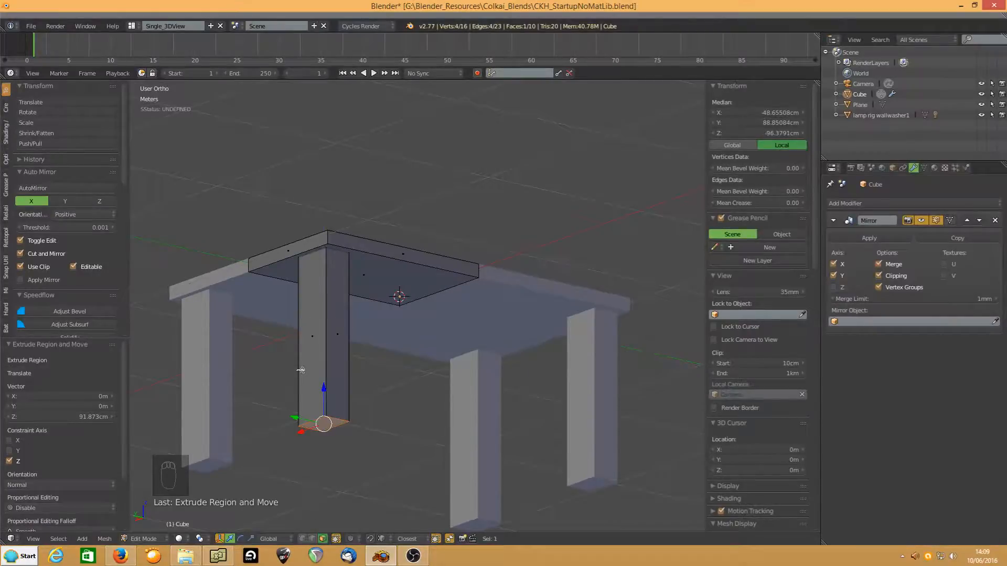
- Select the whole linked leg and scale its thickness to about 0.49 in X and Y, leaving Z out
key(l)
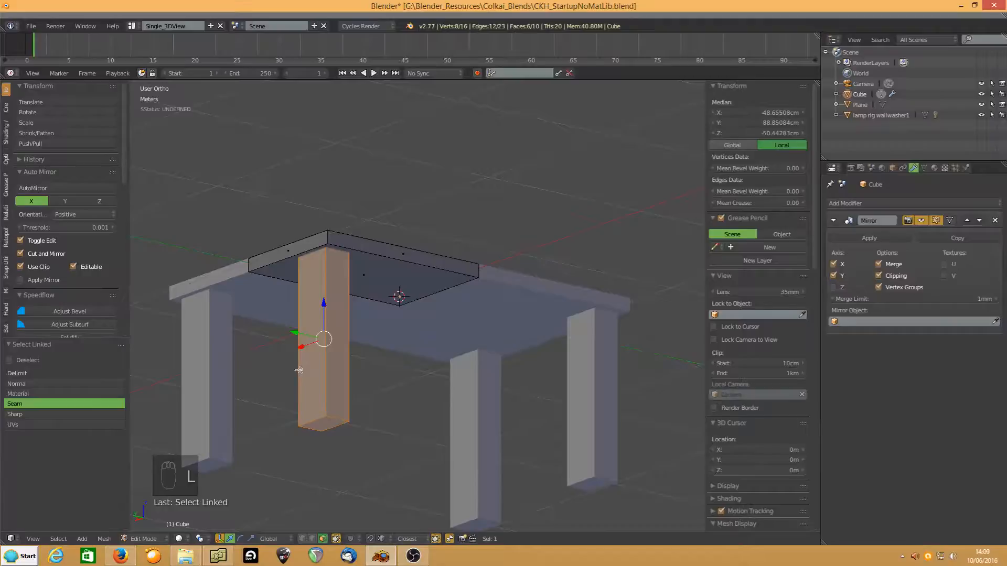
key(s)
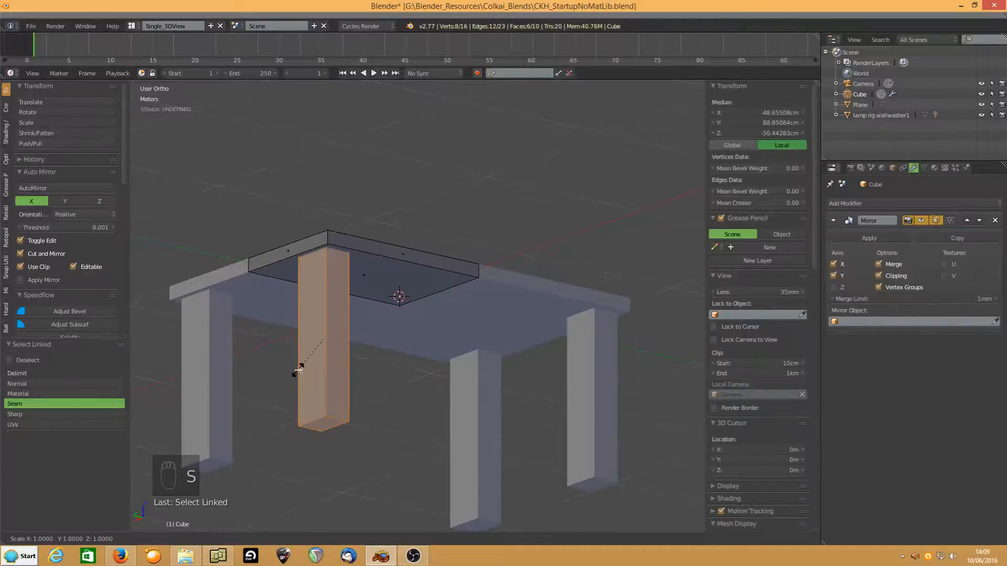
key(shift+z)
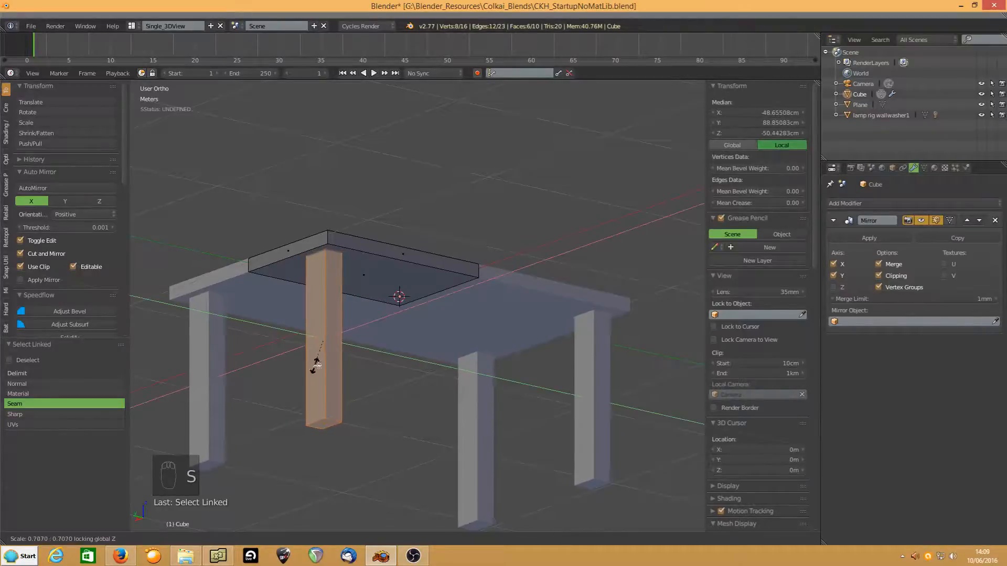
click(316, 350)
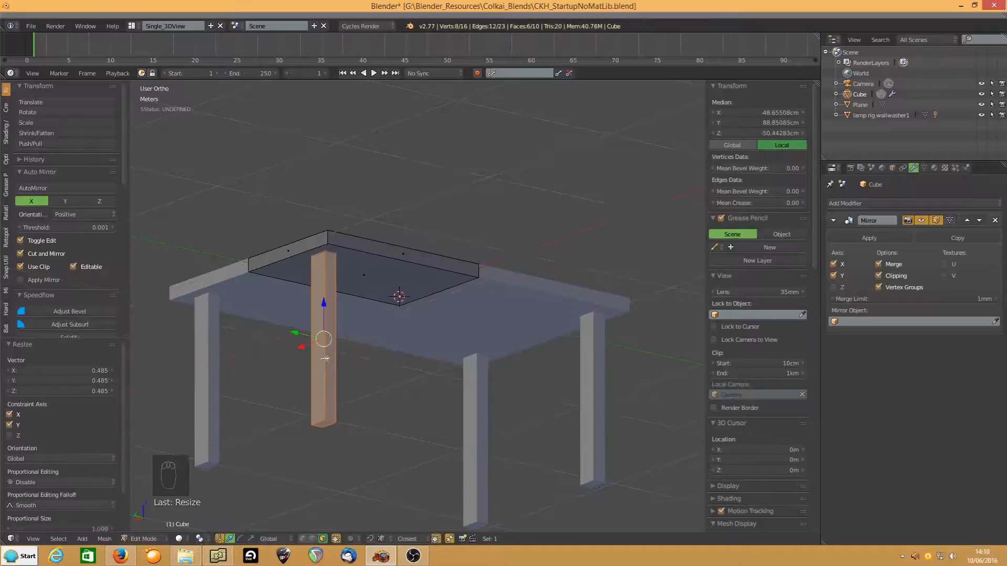
- Move the leg about -5.2 cm along X towards the slab's outer edge
middle_drag(318, 346, 363, 364)
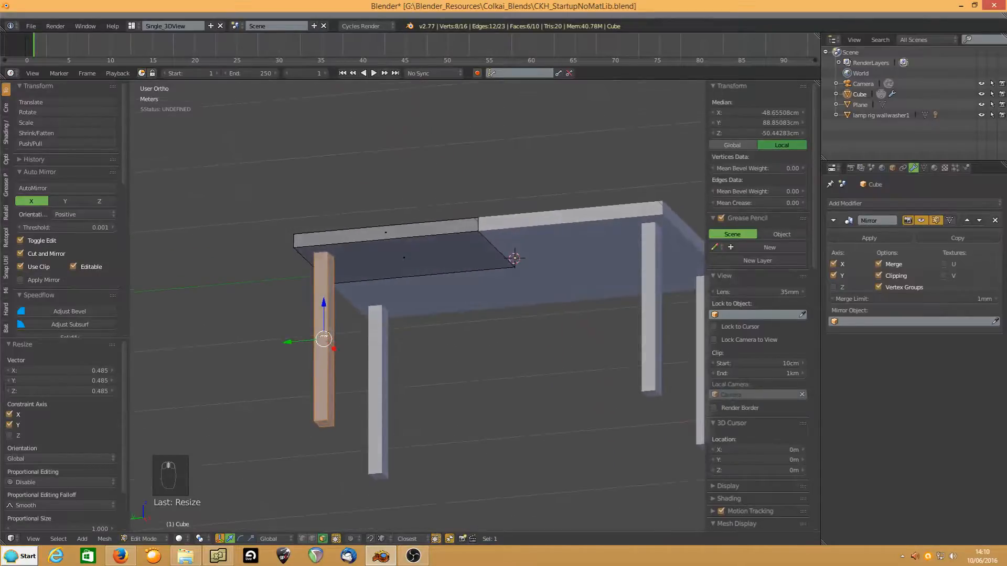
key(g)
drag(340, 349, 337, 347)
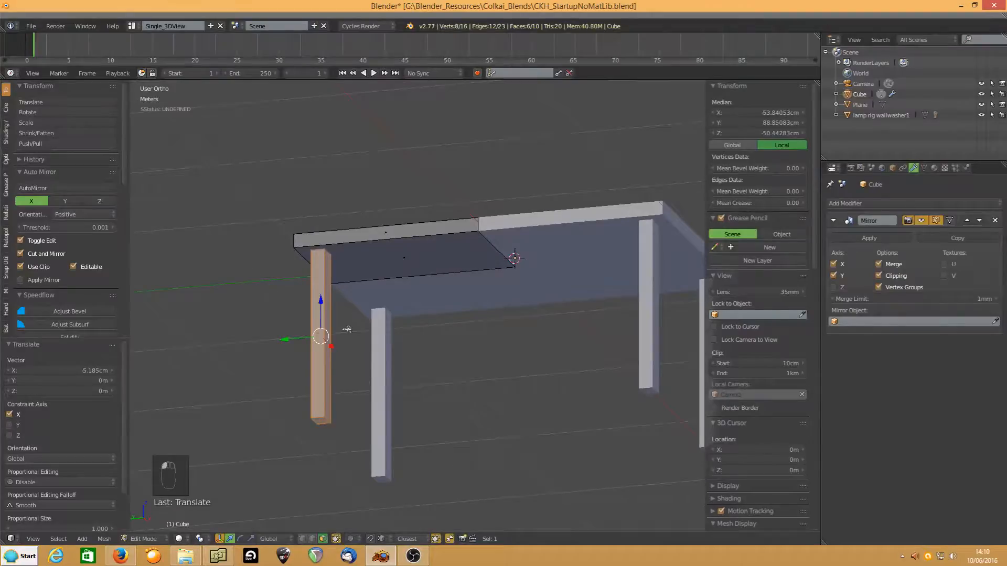
- Scale the leg to about 0.66 along X to even out its cross-section
middle_drag(443, 327, 373, 342)
key(s)
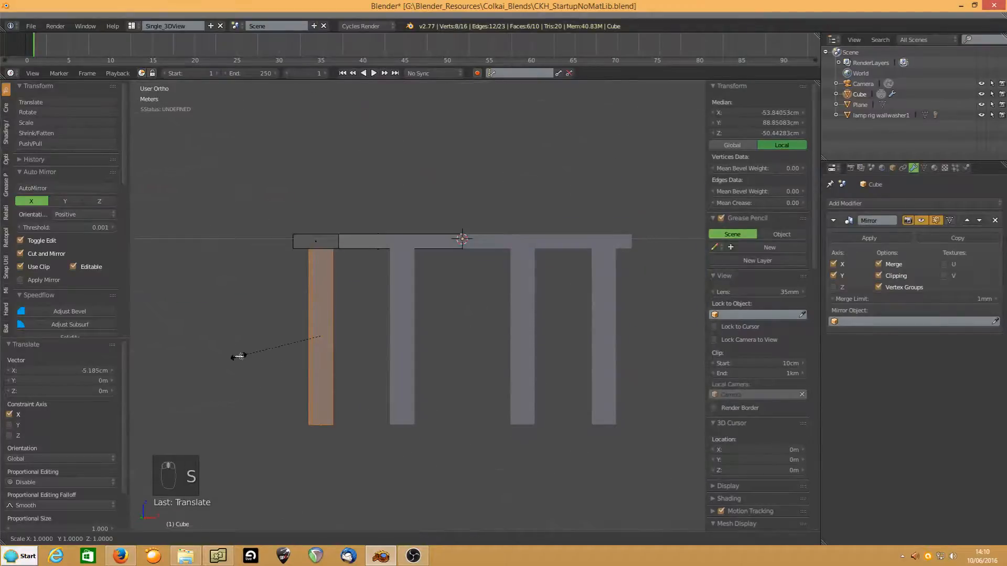
click(266, 350)
middle_drag(267, 350, 350, 296)
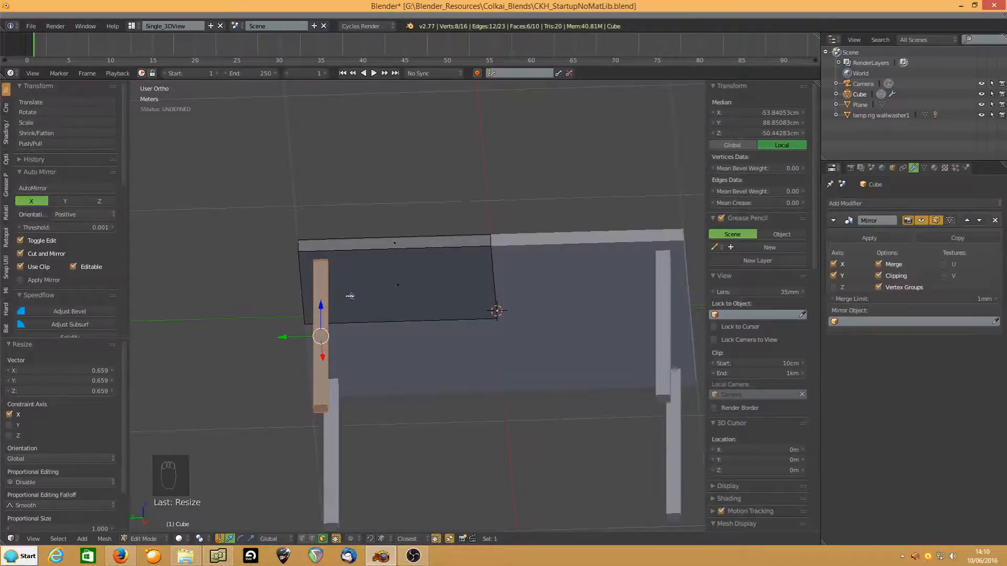
- In the bottom view, move the leg closer to the slab's corner, about -5.4 cm in X and 4.6 cm in Y
key(ctrl+KP_7)
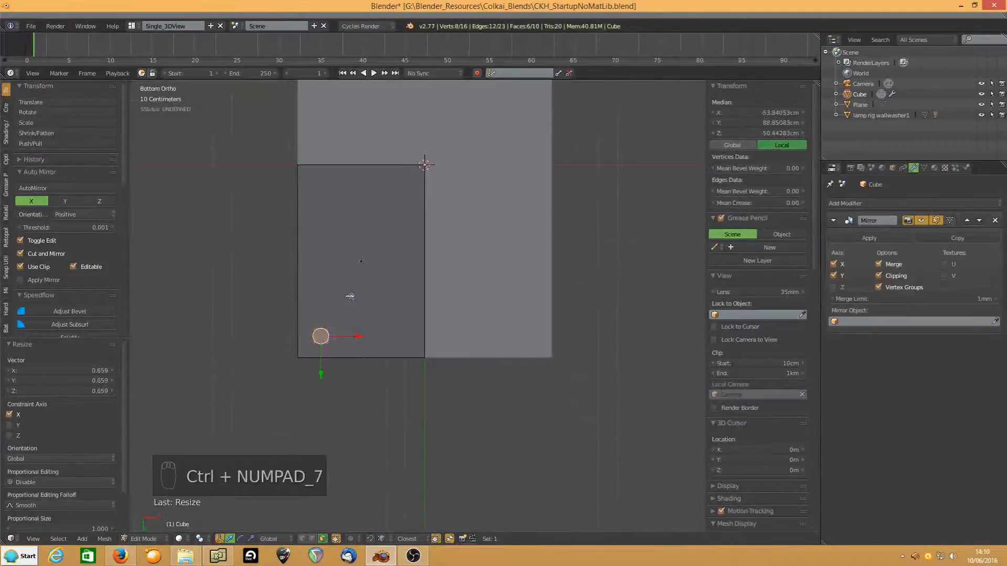
key(g)
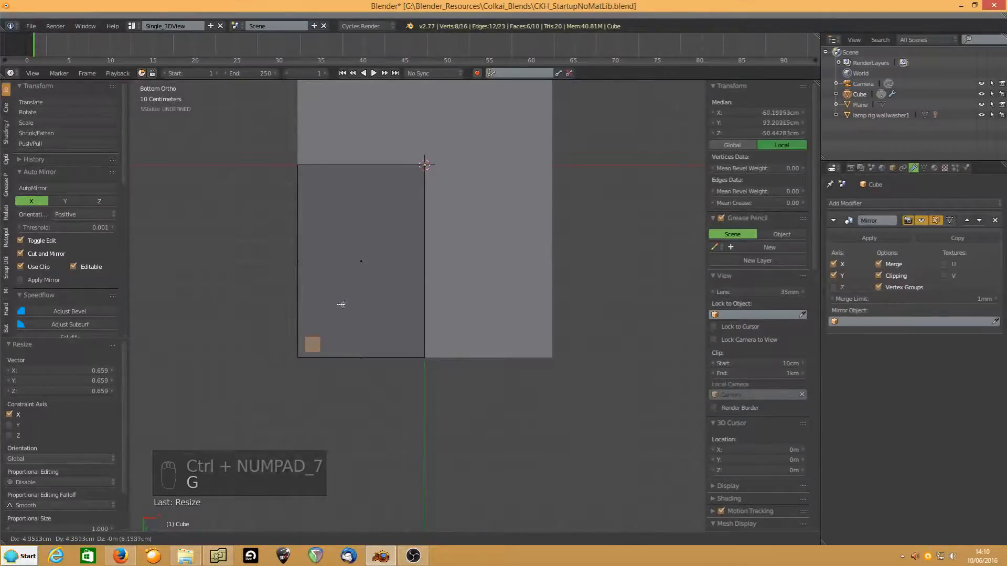
click(341, 306)
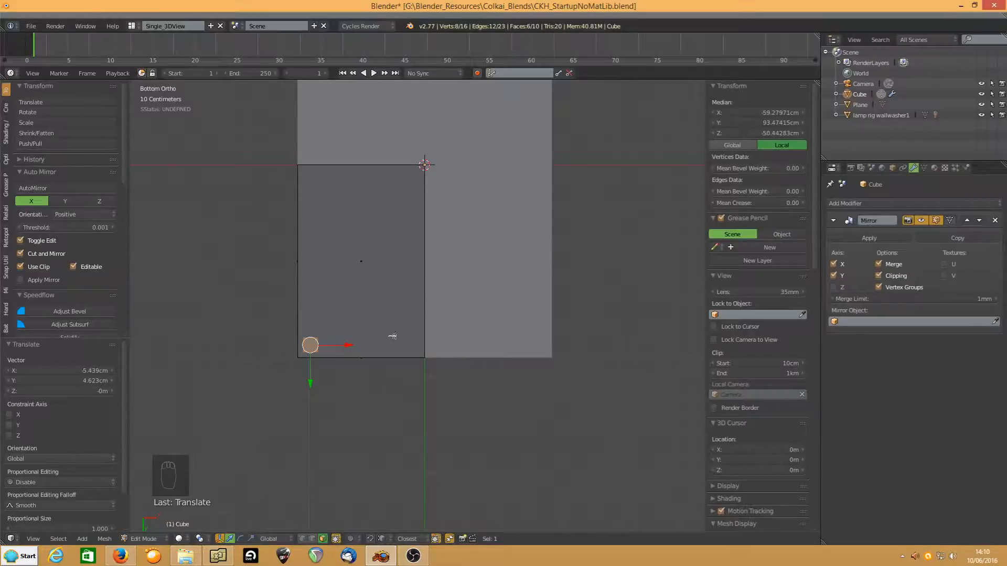
mouse_move(251, 415)
middle_down()
mouse_move(263, 362)
mouse_move(259, 402)
mouse_move(230, 402)
mouse_move(266, 409)
middle_up()
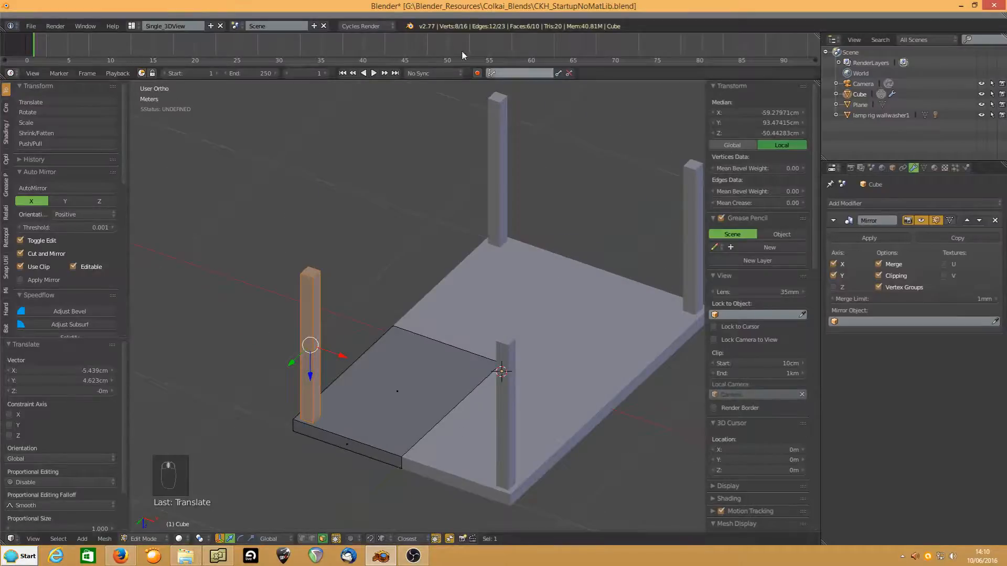
- Check the leg's placement in the top, bottom and front views
key(KP_7)
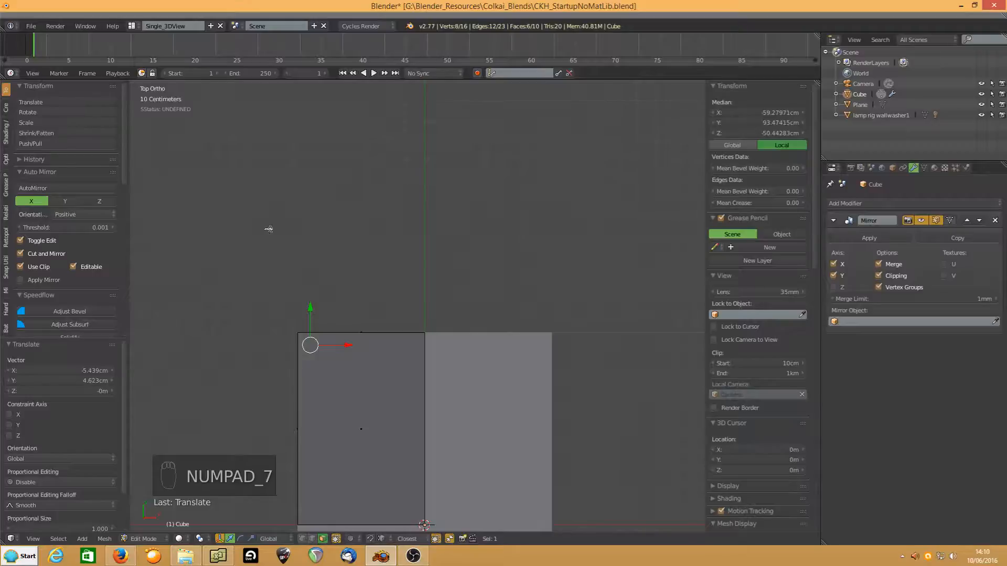
key(ctrl+KP_7)
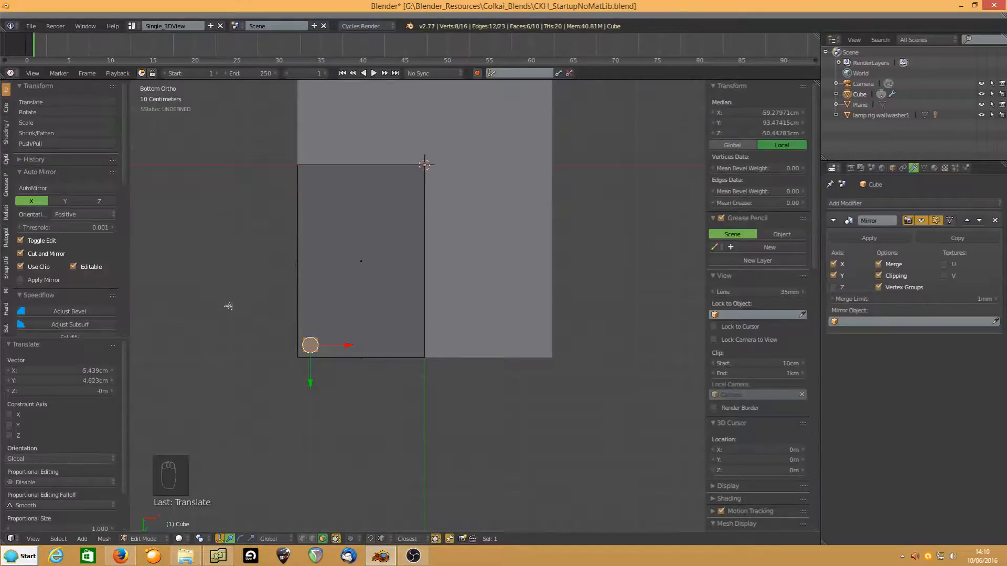
key(KP_1)
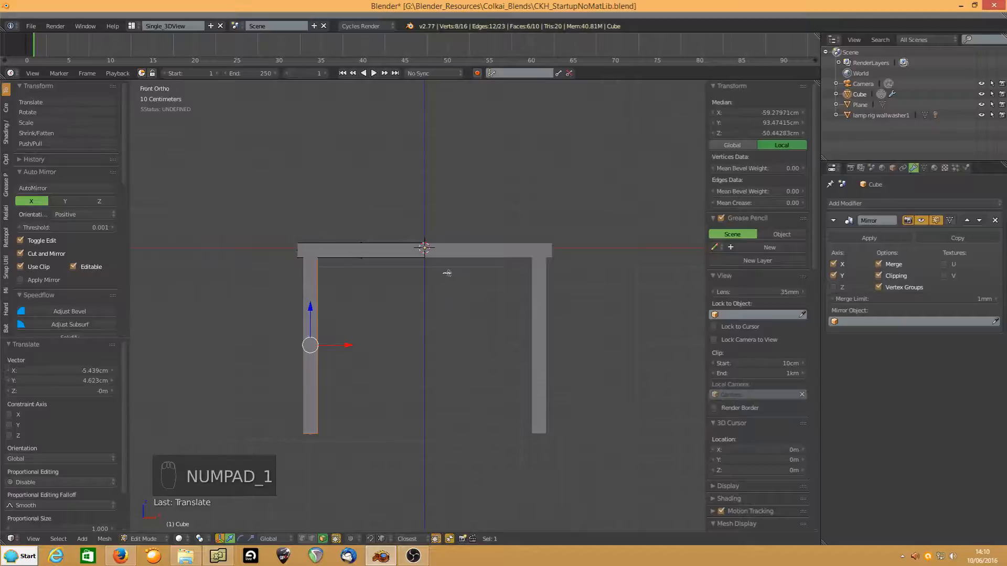
- Isolate the selected leg by hiding all the unselected geometry of the table mesh
key(KP_3)
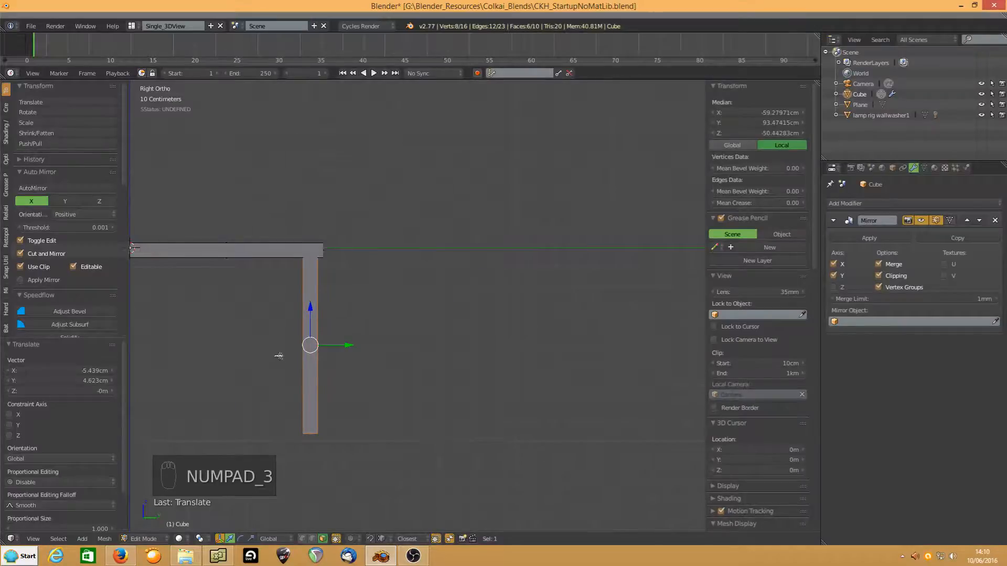
key(ctrl+KP_7)
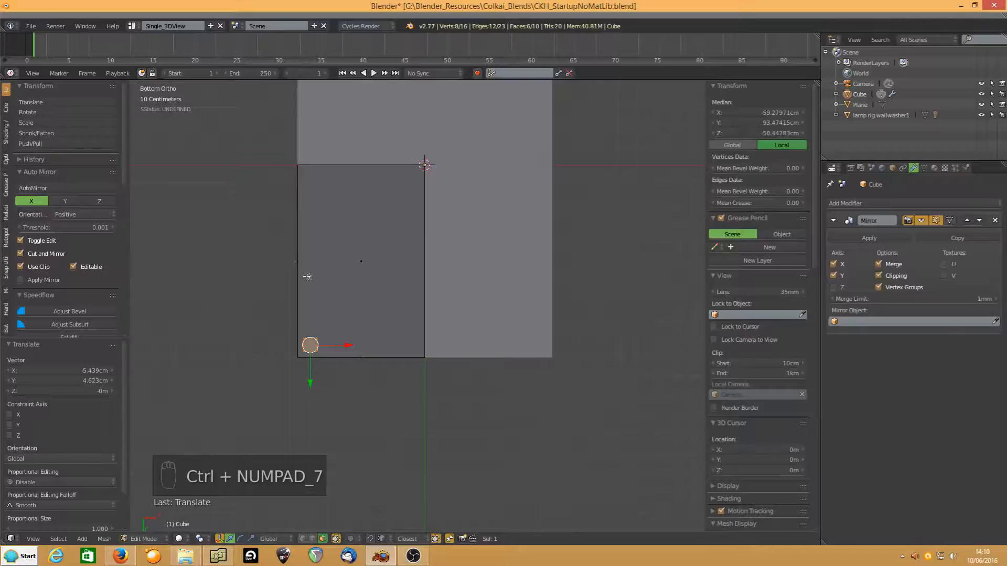
middle_drag(328, 294, 396, 345)
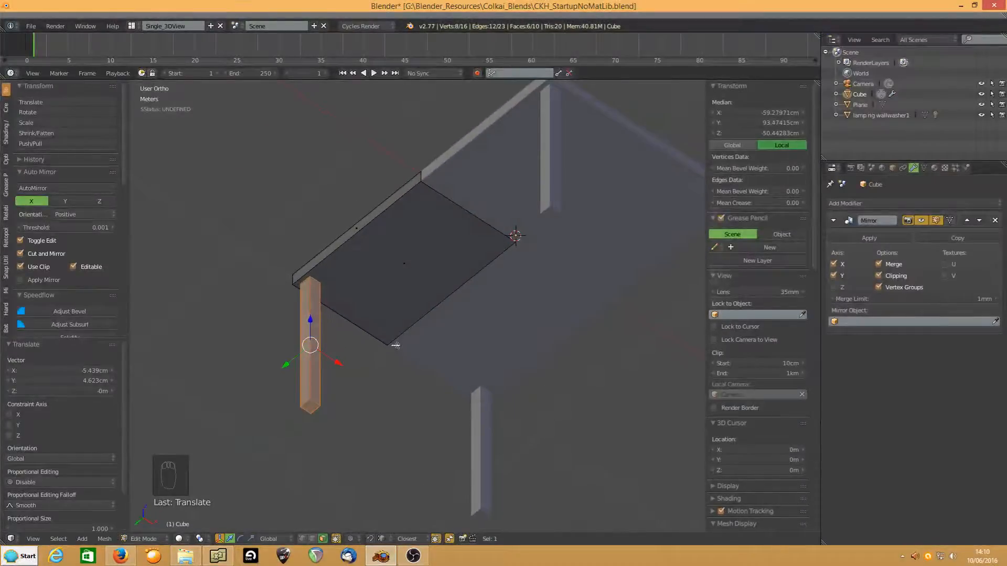
key(shift+h)
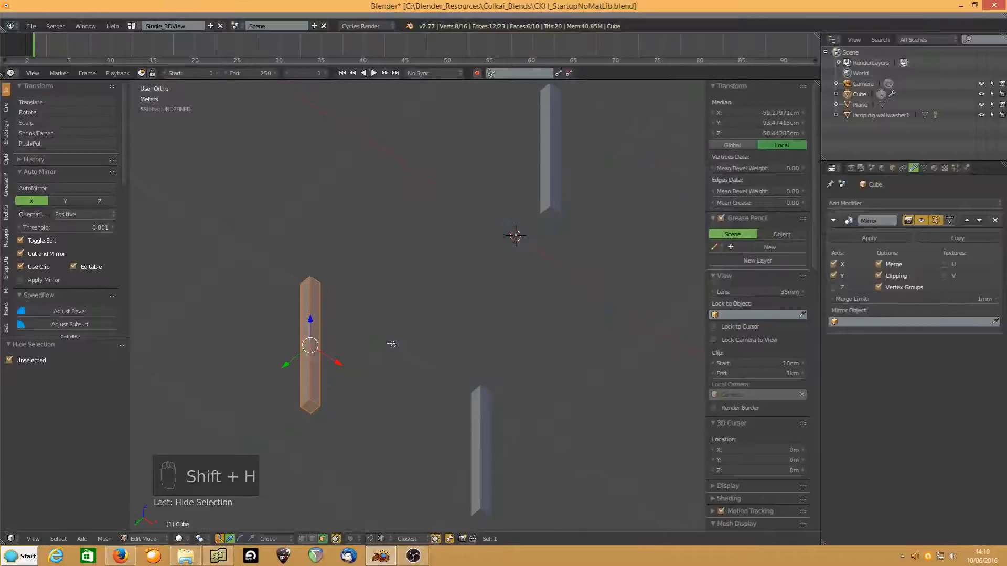
- Delete the leg's top and bottom end faces and reveal the hidden tabletop slab
right_click(309, 404)
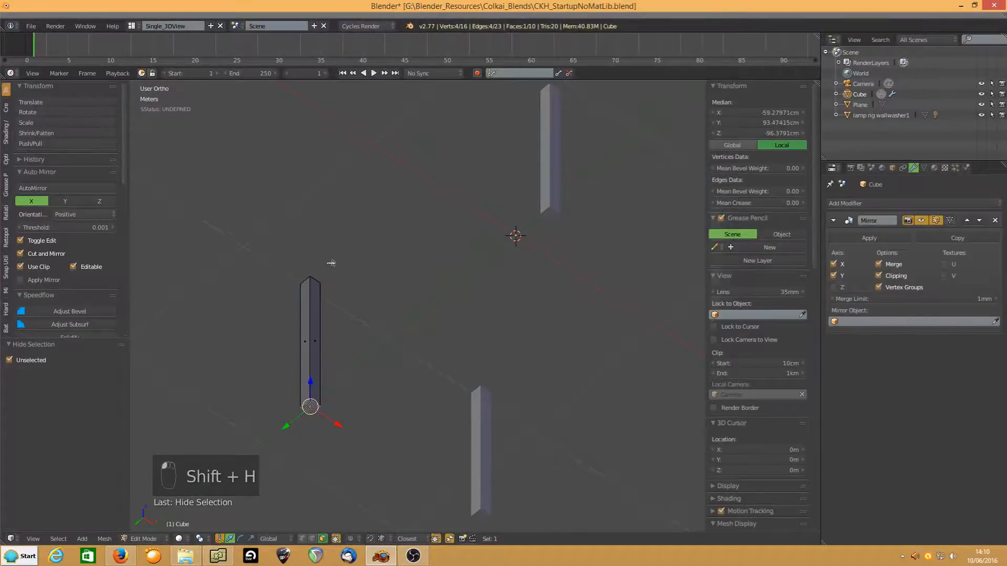
middle_drag(331, 262, 317, 328)
shift+right_click(311, 320)
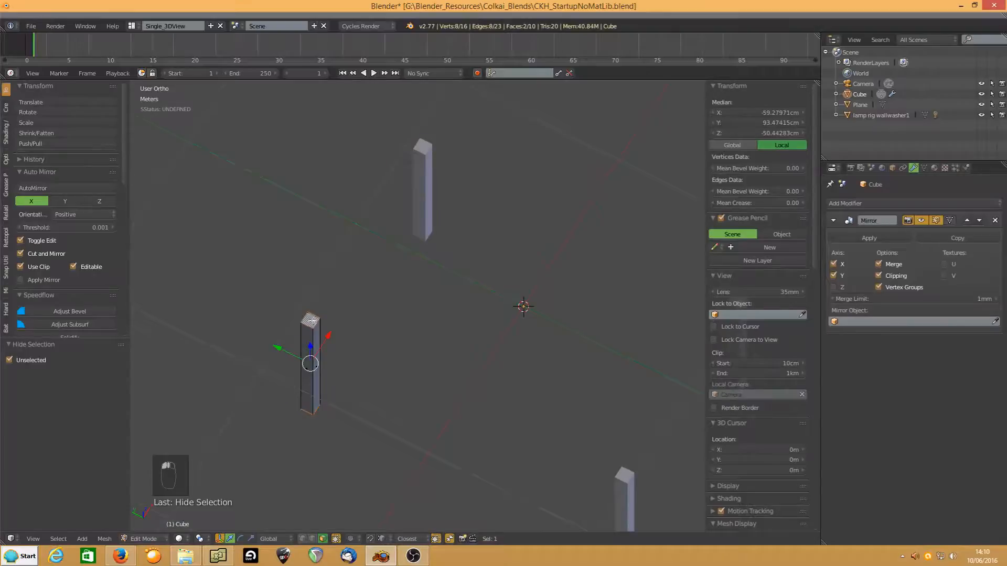
key(Delete)
click(312, 321)
middle_drag(274, 405, 288, 293)
key(alt+h)
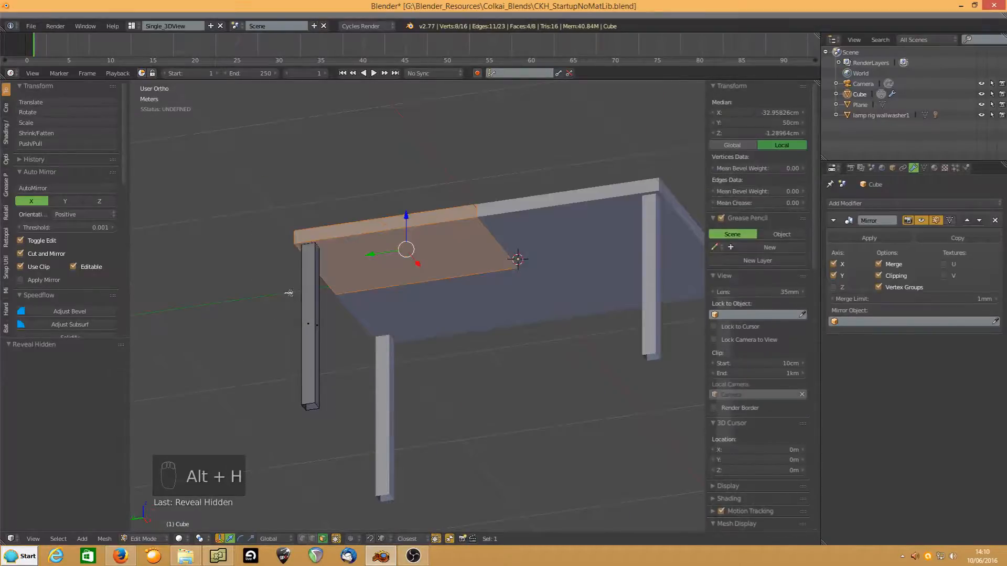
- Add one unslid horizontal loop cut around the leg at mid-height, with nothing else selected
mouse_move(309, 331)
middle_down()
mouse_move(359, 305)
mouse_move(310, 339)
middle_up()
right_click(308, 330)
key(a)
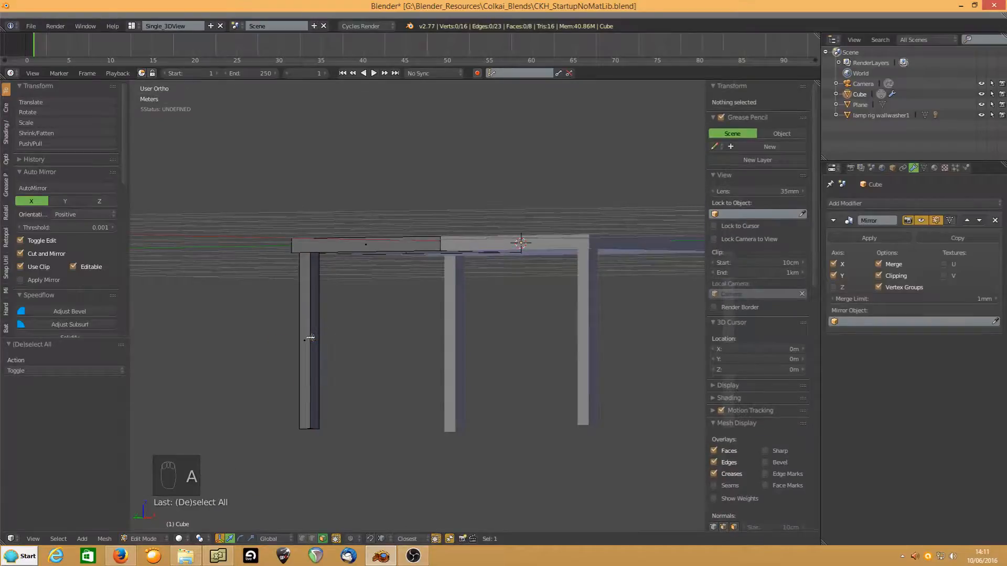
key(ctrl+r)
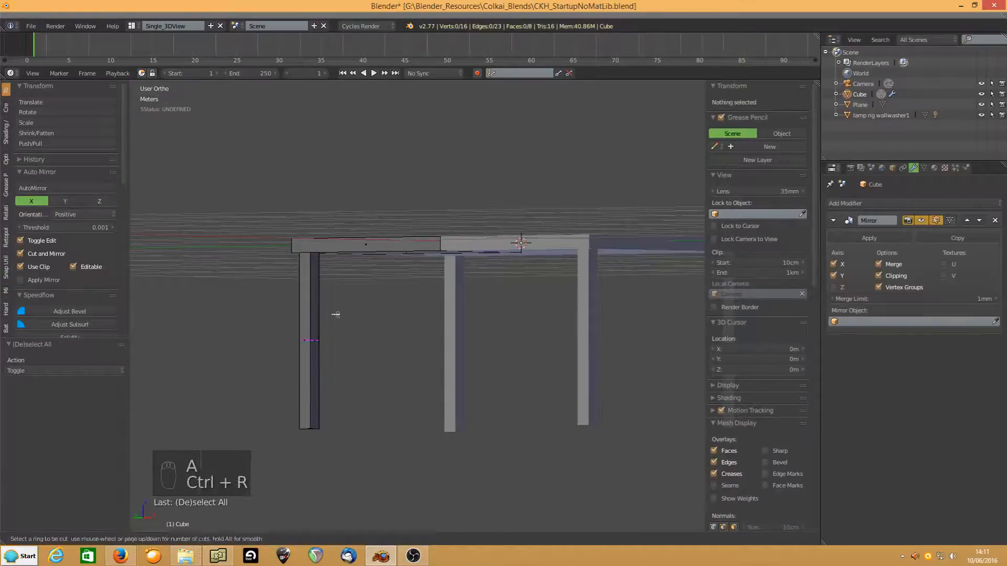
click(308, 336)
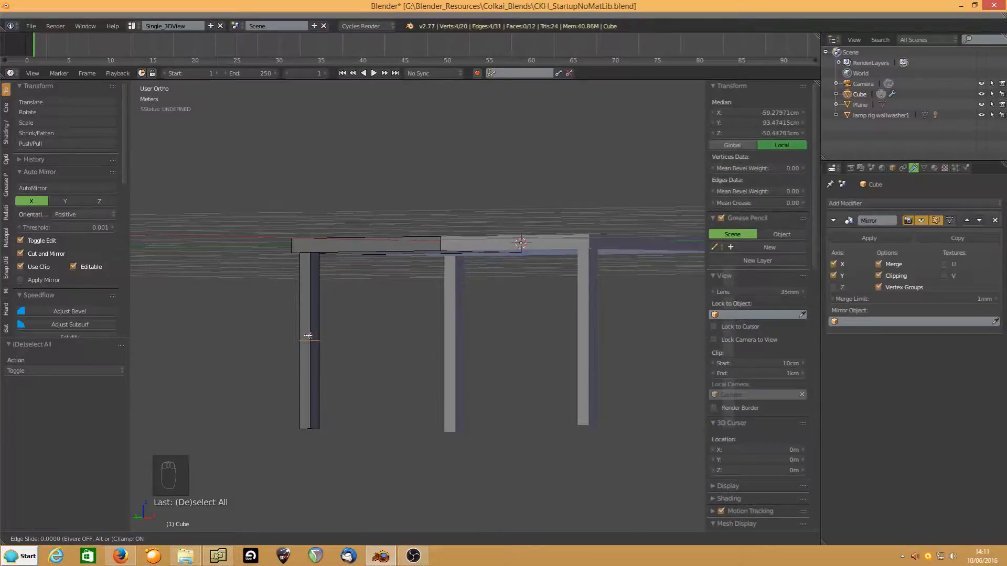
right_click(306, 336)
- Bevel the leg's middle loop with 1 segment and an amount of about 0.334 to form a long central section
middle_drag(227, 341, 244, 352)
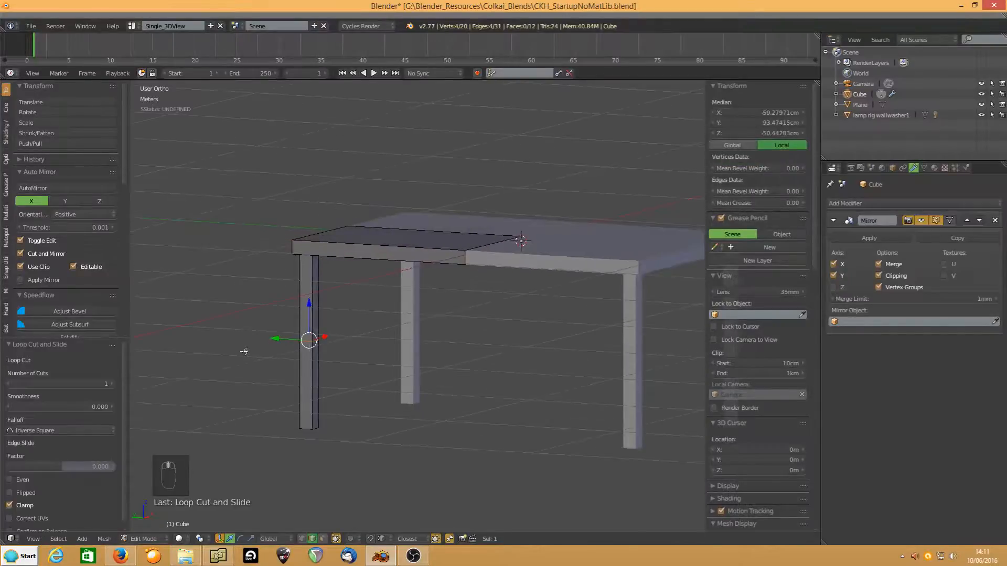
key(ctrl+b)
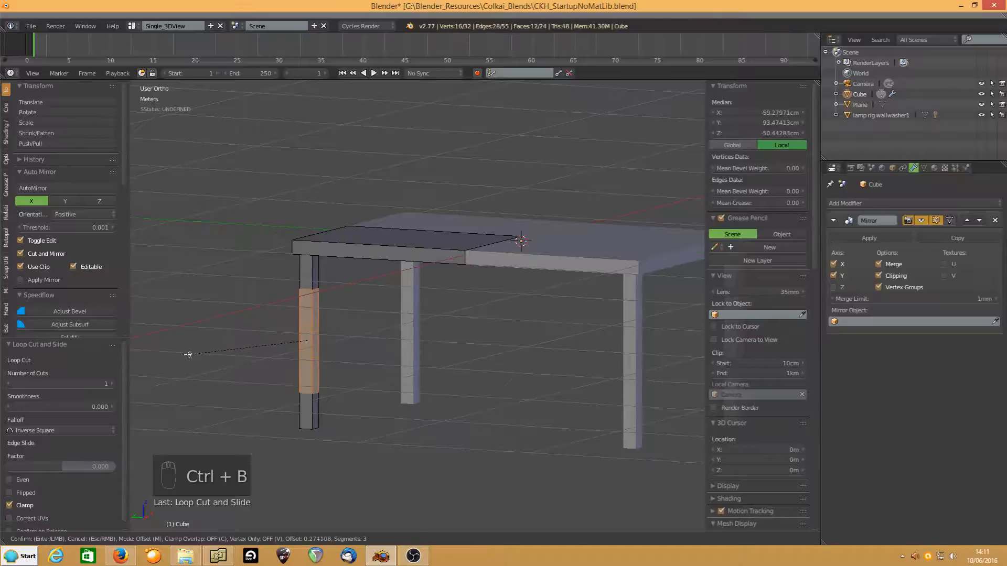
scroll(176, 355, down, 1)
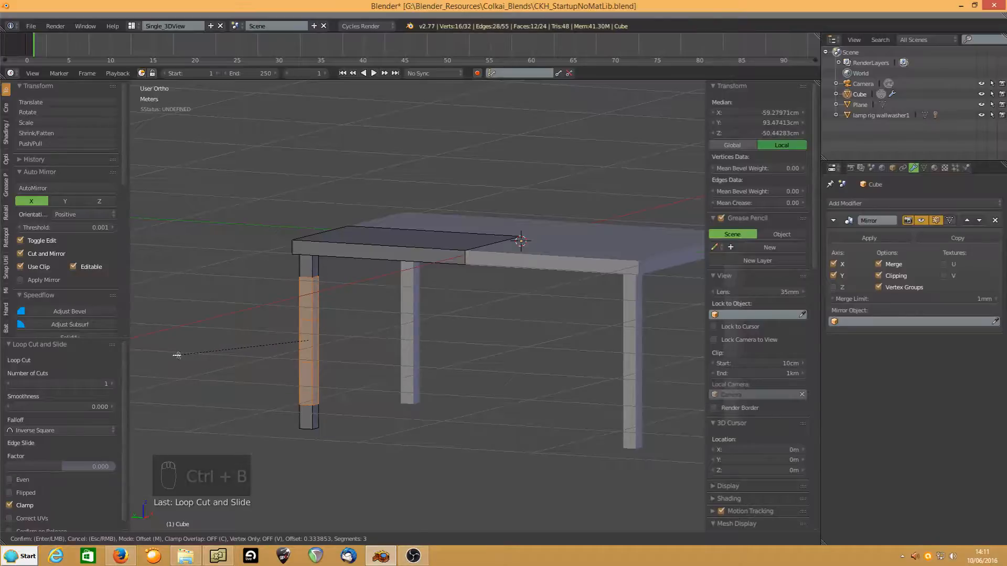
scroll(177, 355, down, 1)
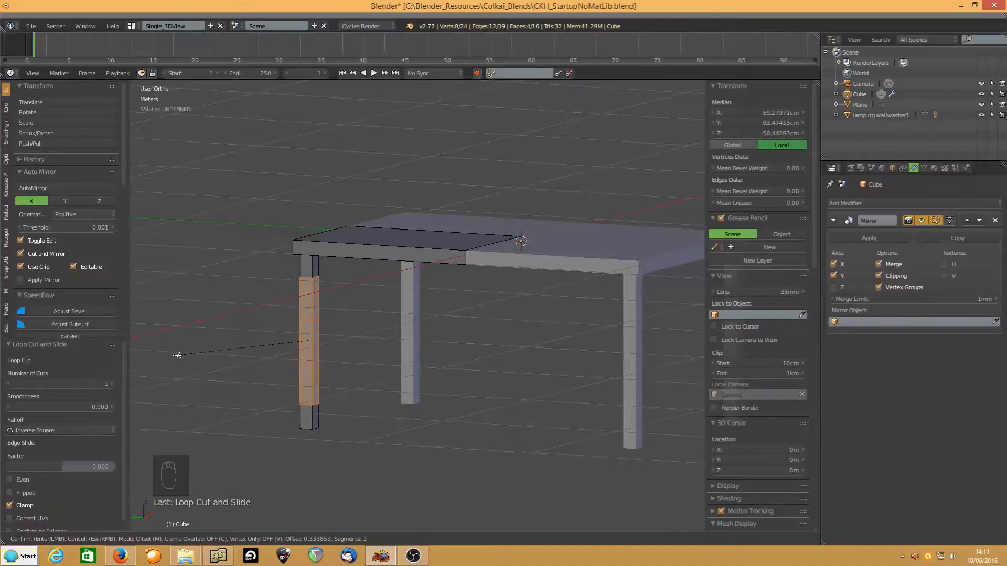
click(176, 355)
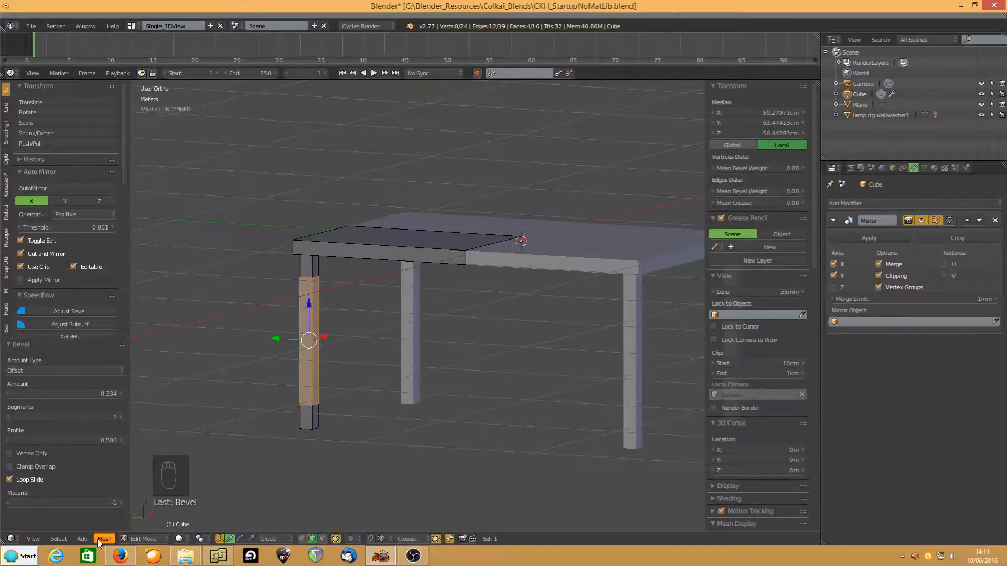
- Select the boundary loops of the leg's central section and bevel them by about 0.011 with 1 segment
click(58, 539)
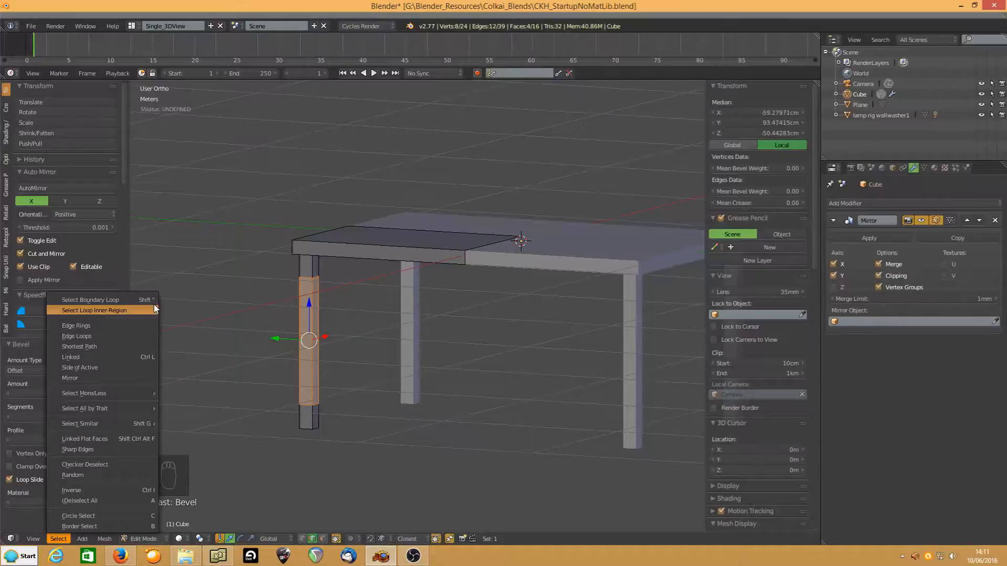
click(127, 302)
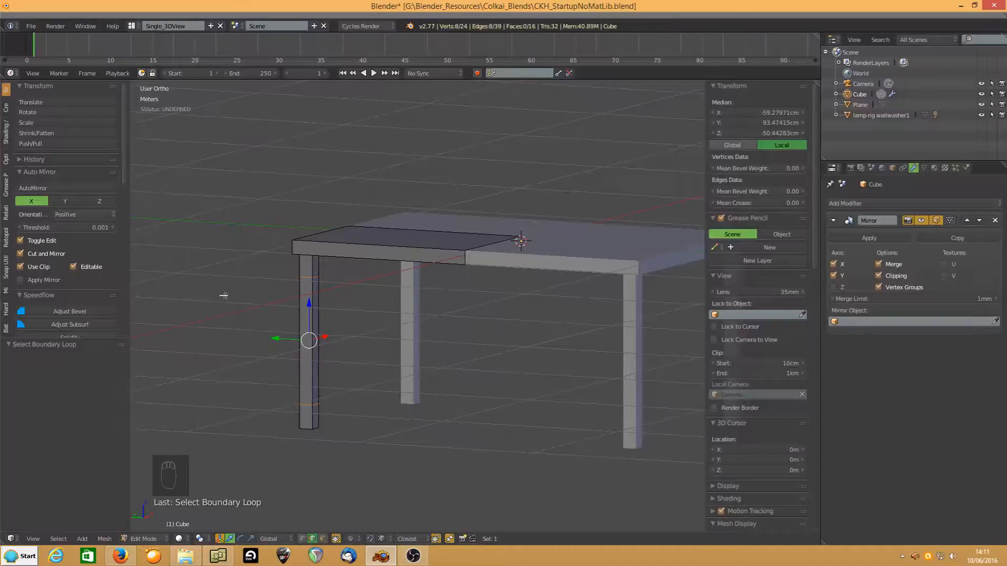
key(ctrl+b)
scroll(224, 296, down, 2)
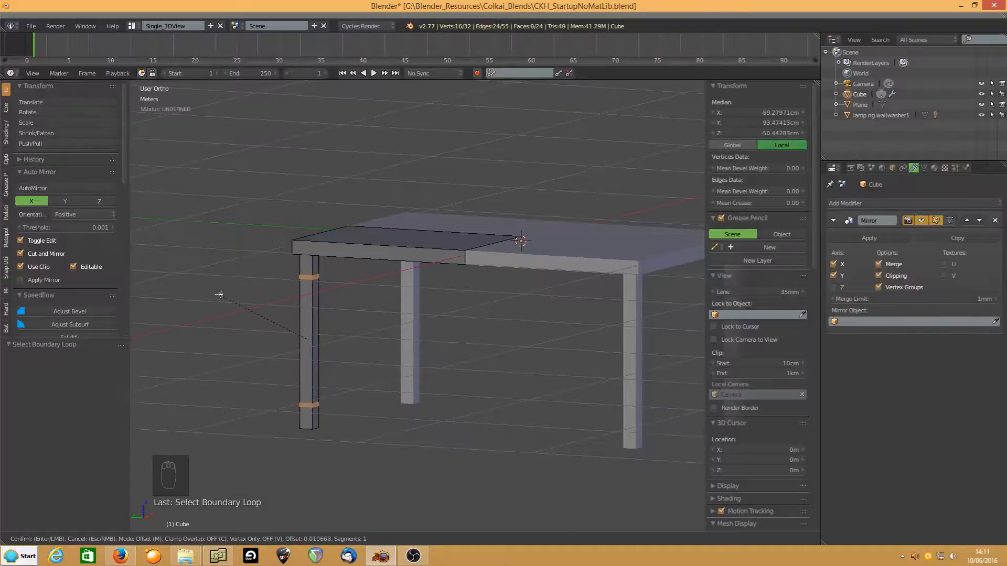
click(219, 295)
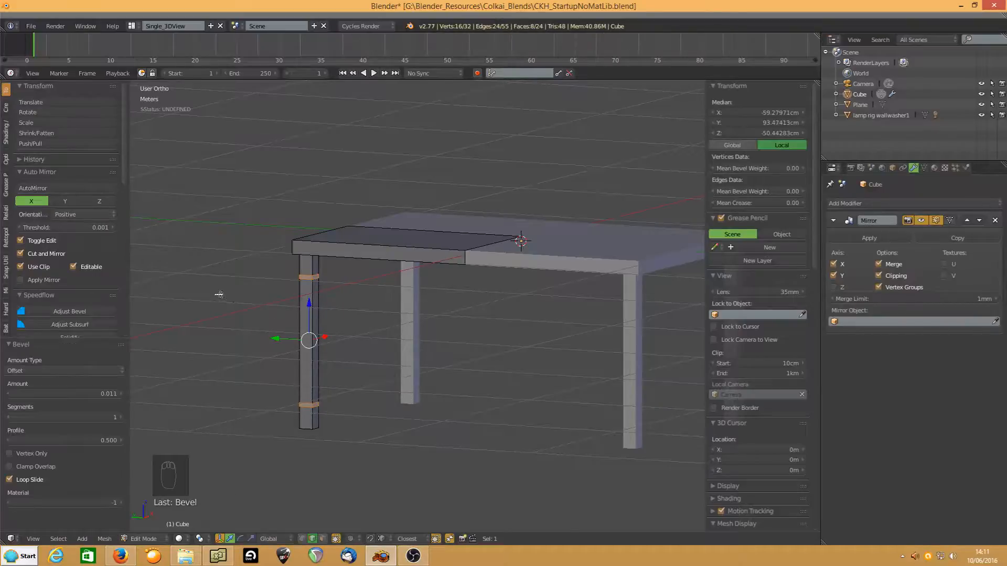
- Select the face loop of the leg's central section and scale it to about 0.487 in X and Y only
click(323, 540)
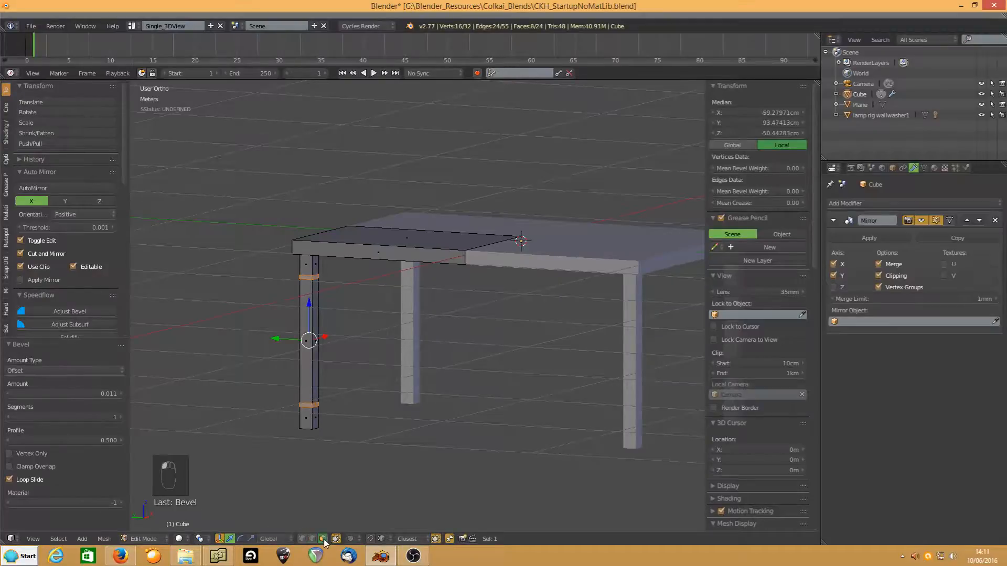
alt+right_click(312, 295)
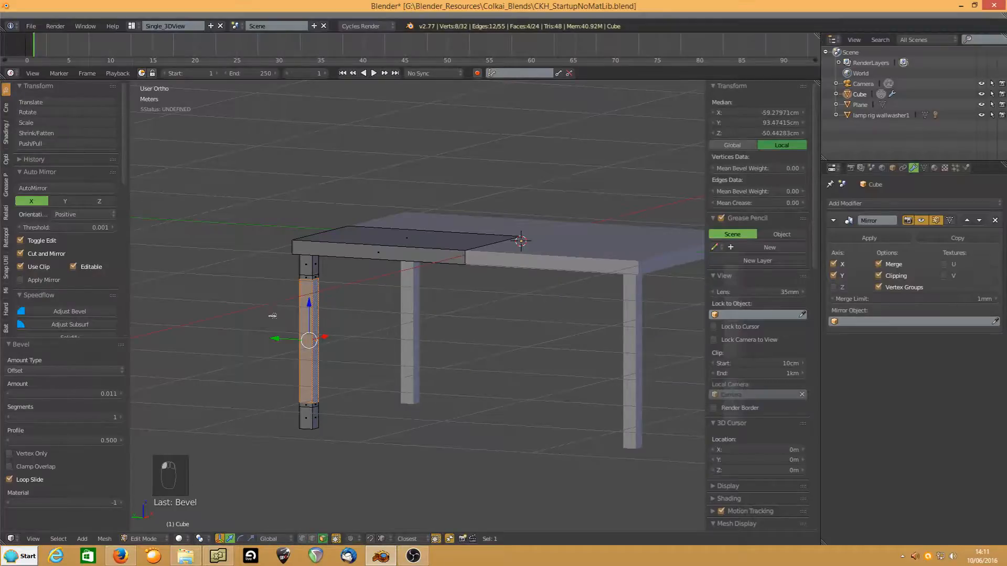
middle_drag(179, 362, 257, 359)
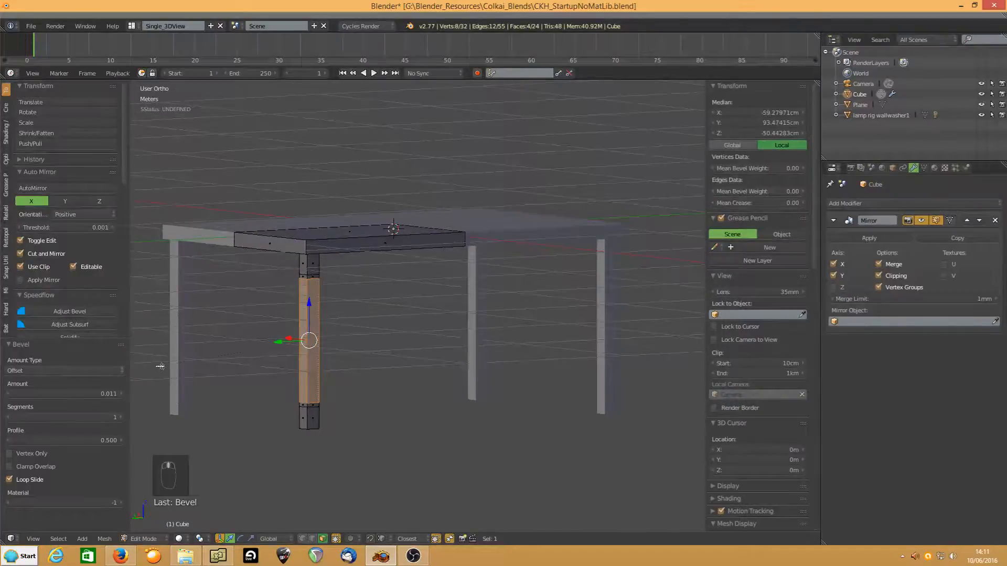
key(s)
key(shift+z)
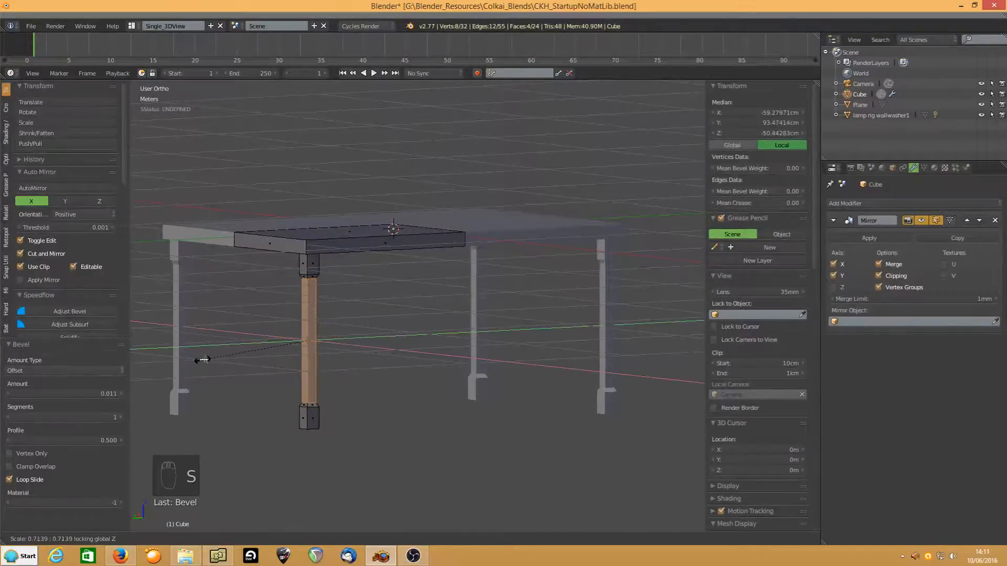
click(238, 361)
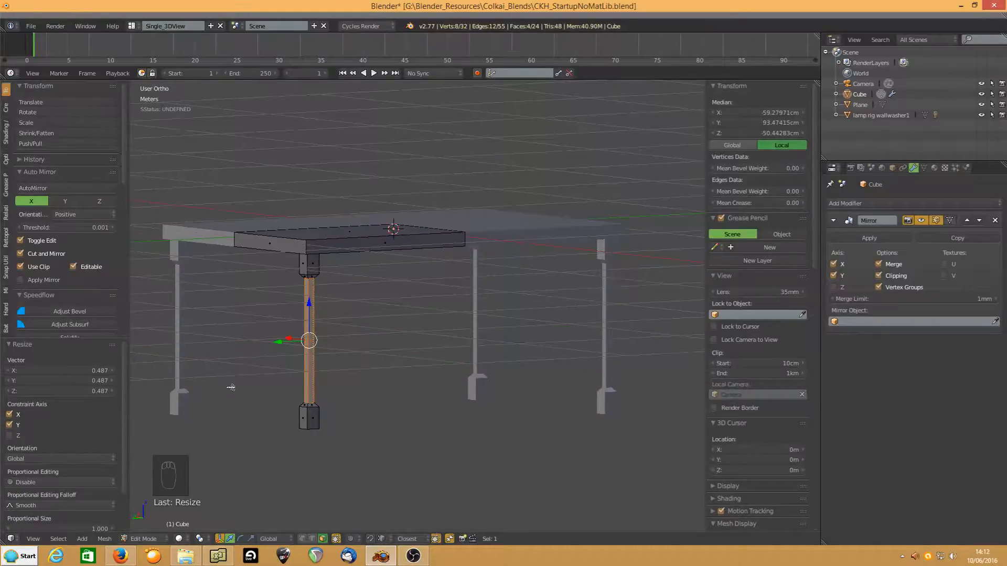
- Select the narrow face loop below the leg's upper block and move it down about 4.1 cm along Z
key(ctrl+KP_Add)
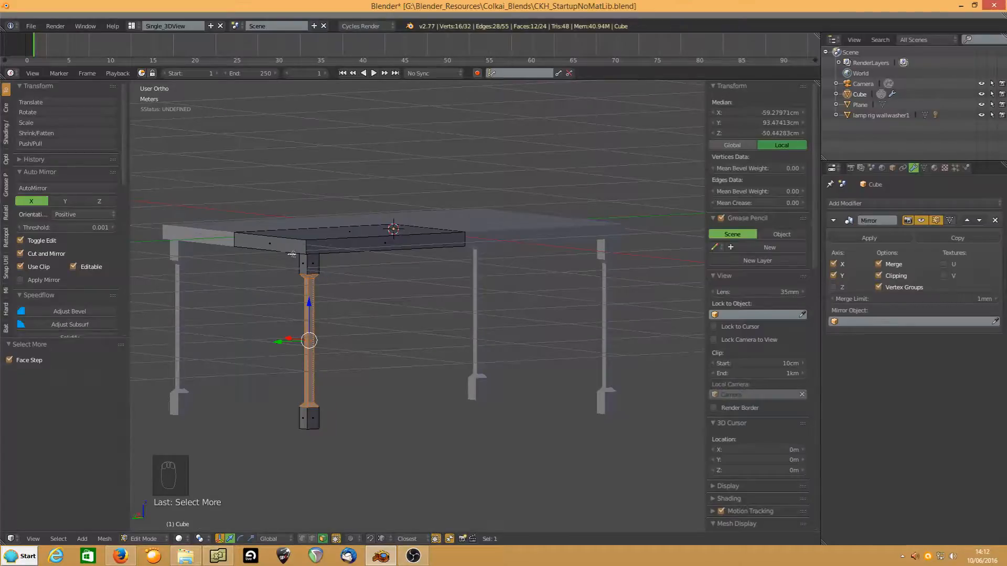
alt+click(309, 277)
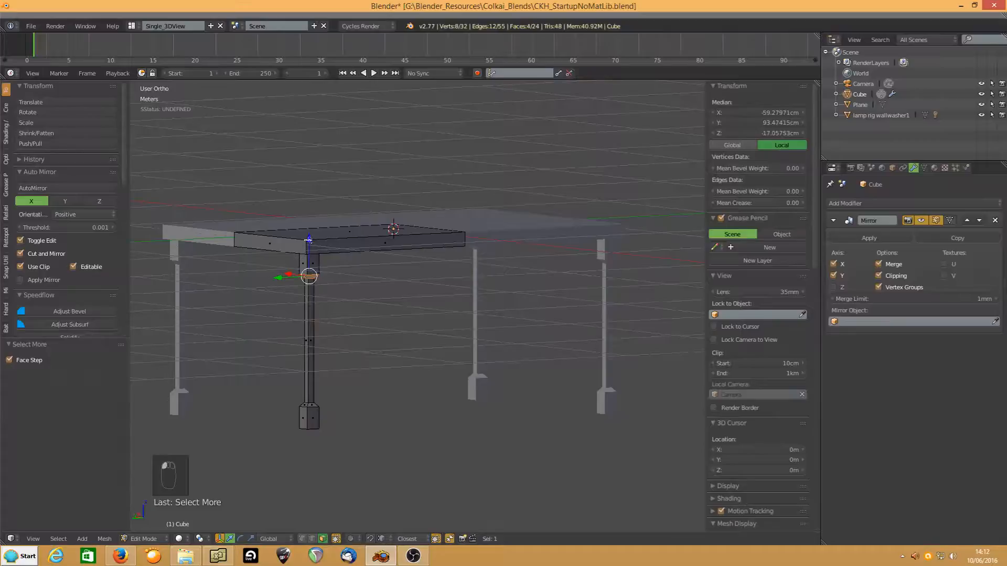
drag(313, 243, 314, 252)
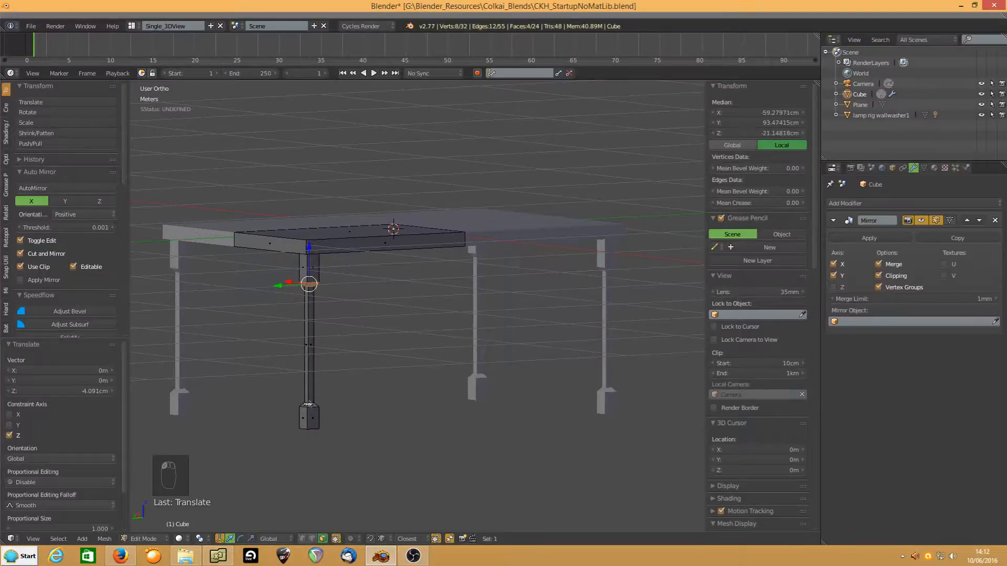
- Select the narrow face loop above the leg's foot block and move it up about 4.9 cm along Z
alt+click(309, 402)
key(g)
key(z)
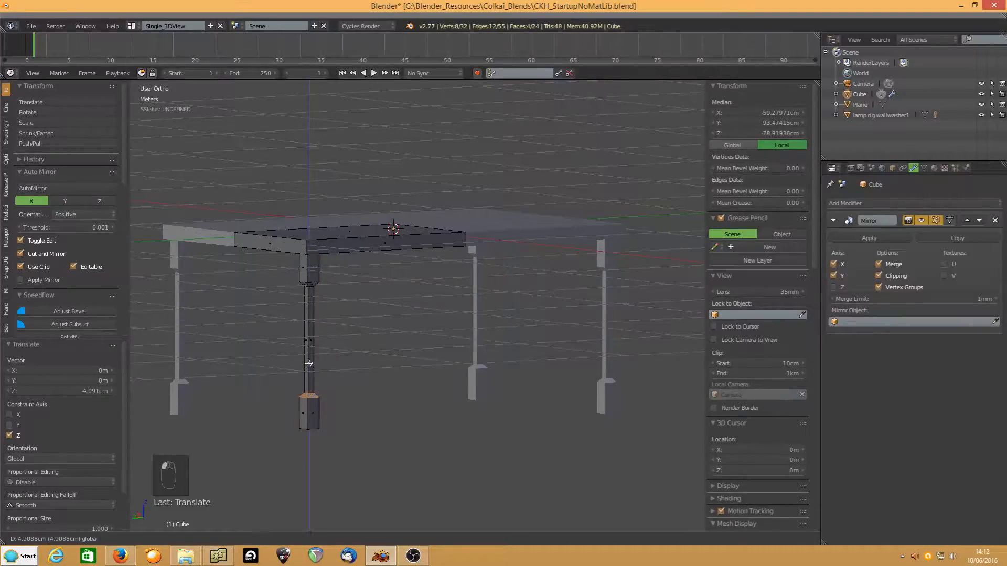
click(309, 363)
- Select the upper edge loop of the foot block's taper and raise it about 2.1 cm along Z
scroll(294, 408, up, 3)
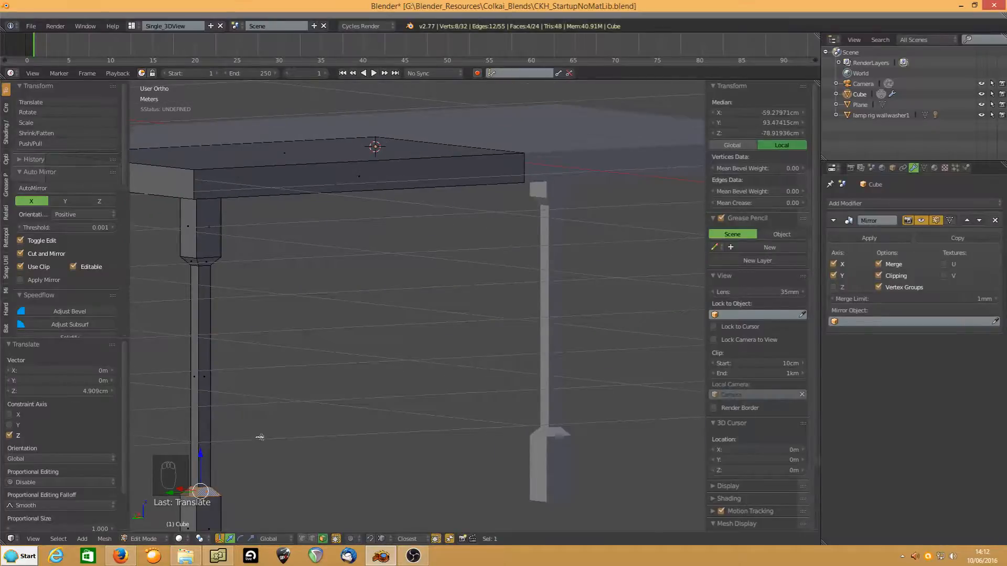
key(KP_Decimal)
scroll(283, 405, down, 6)
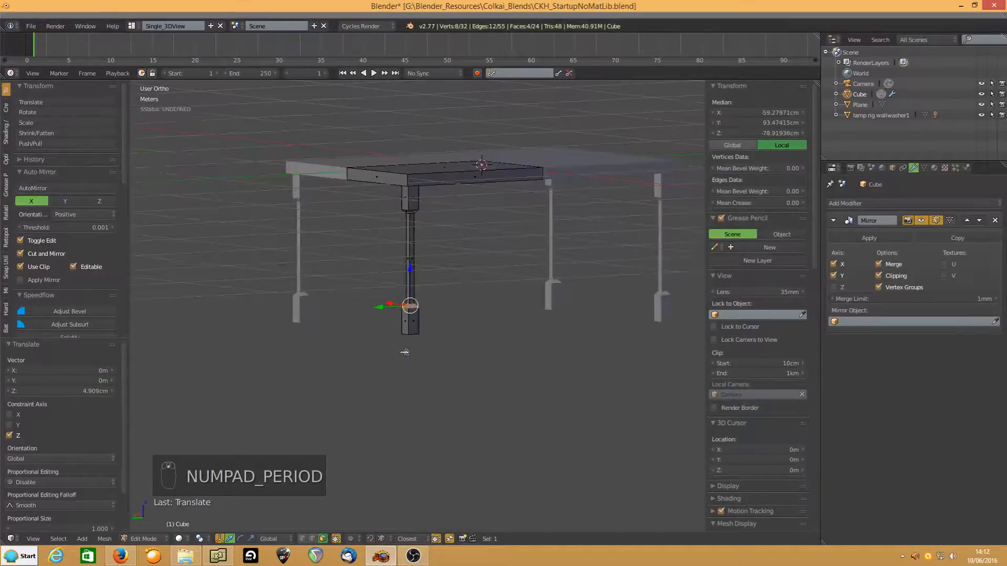
scroll(404, 352, up, 3)
scroll(472, 344, up, 1)
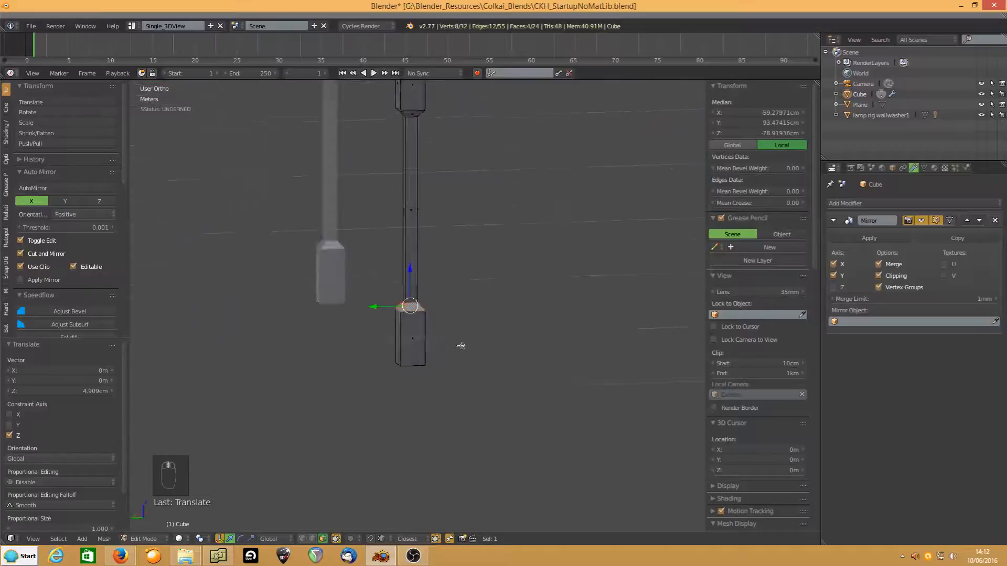
mouse_move(461, 346)
middle_down()
mouse_move(346, 342)
mouse_move(521, 351)
mouse_move(456, 357)
middle_up()
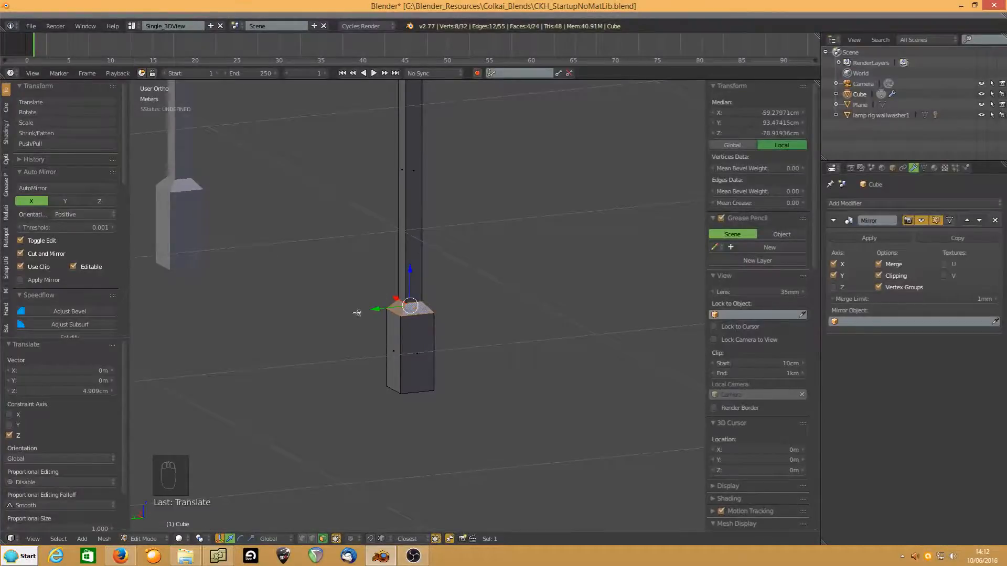
click(312, 539)
key(a)
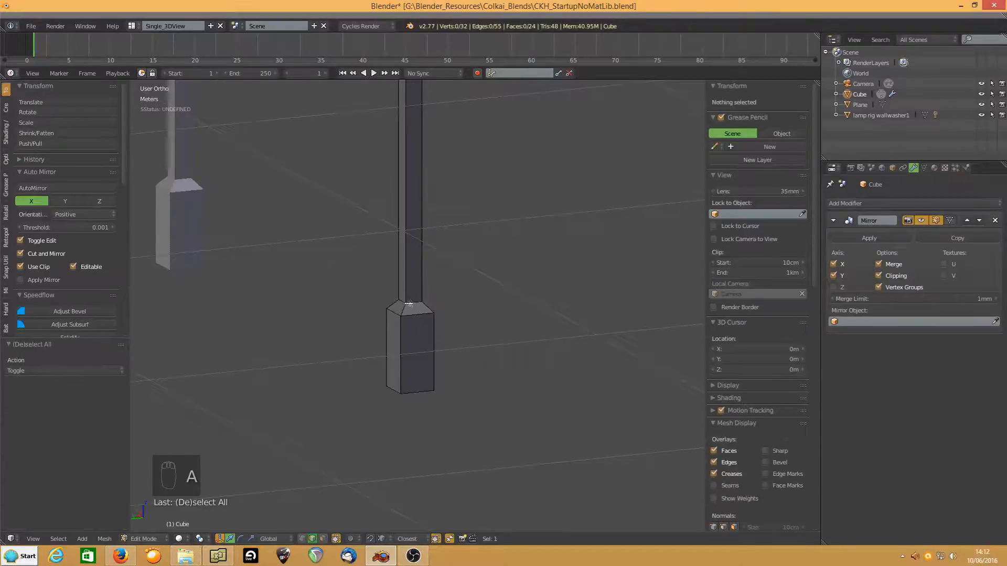
alt+right_click(412, 301)
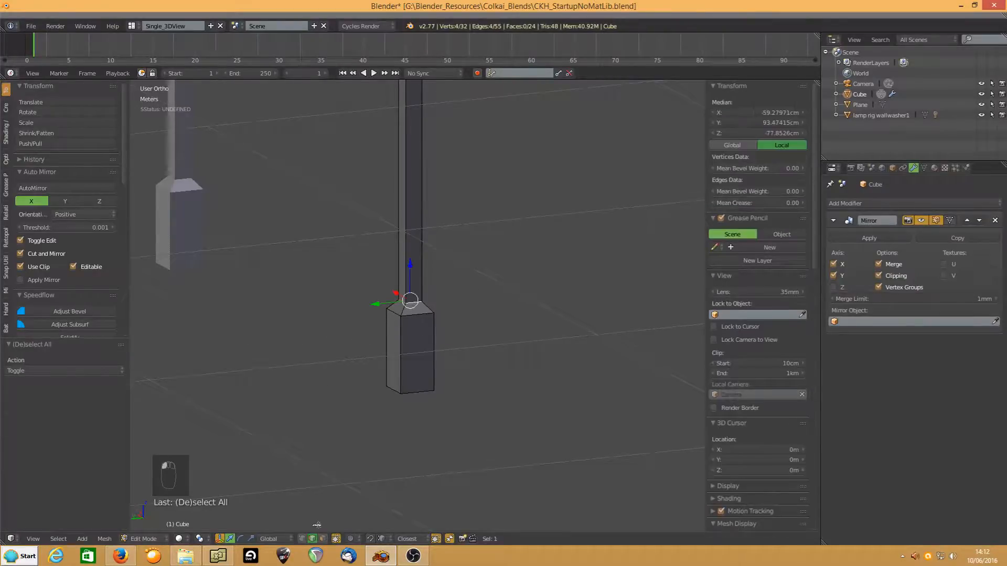
drag(410, 260, 413, 256)
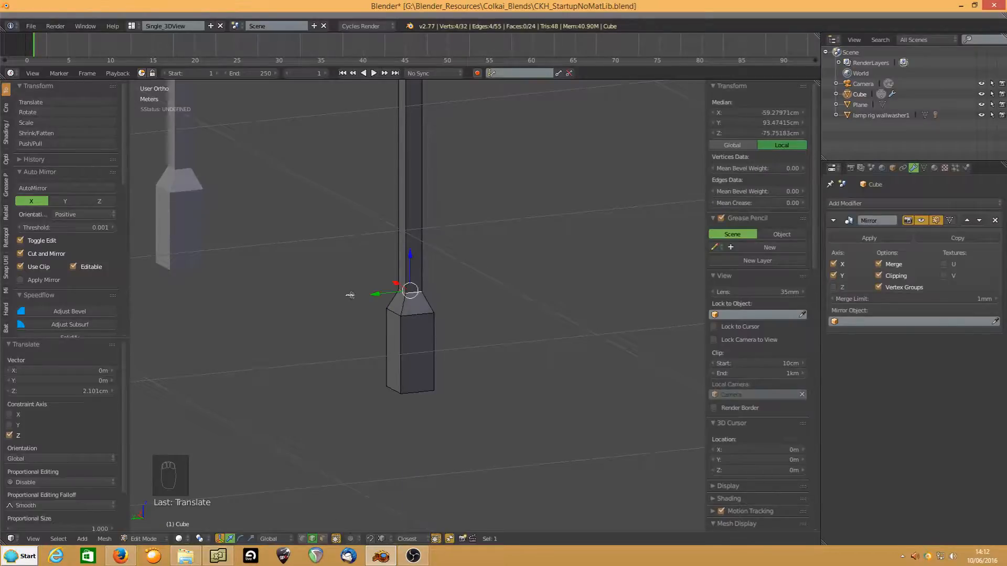
- Switch the table from Edit Mode to Object Mode
scroll(293, 305, down, 4)
mouse_move(291, 295)
middle_down()
mouse_move(332, 281)
mouse_move(348, 252)
mouse_move(288, 284)
middle_up()
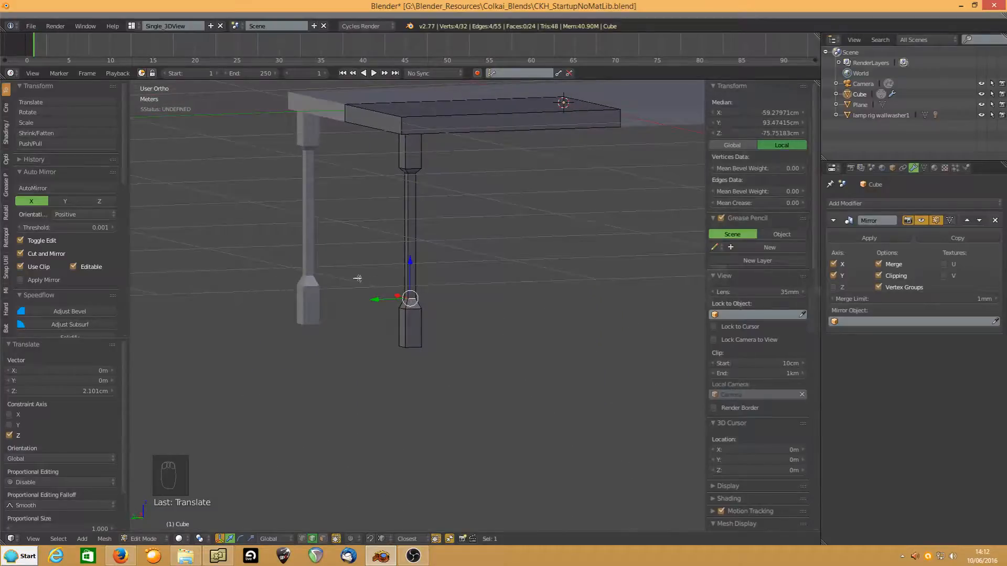
shift+middle_drag(412, 281, 297, 321)
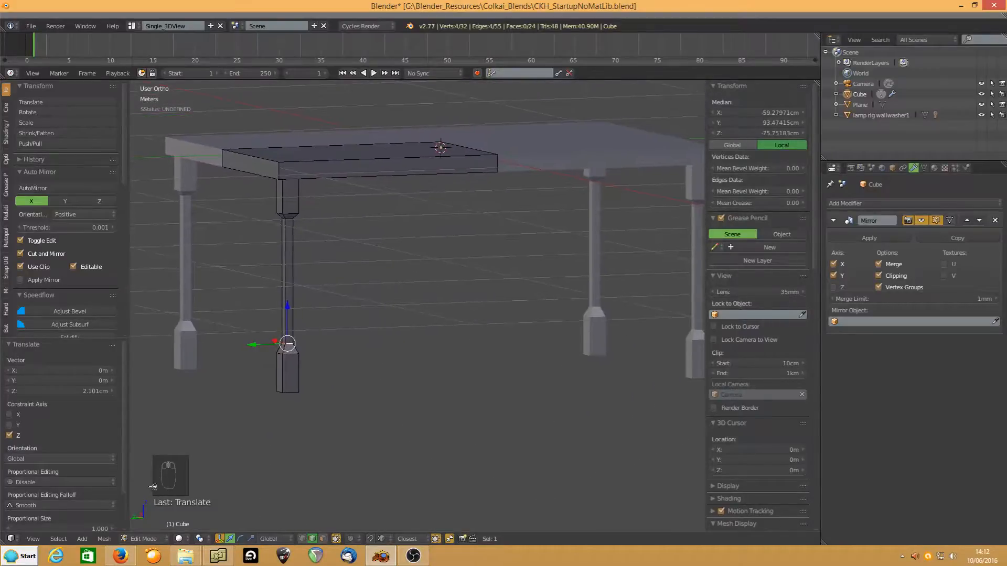
click(145, 540)
click(142, 525)
middle_drag(391, 349, 508, 294)
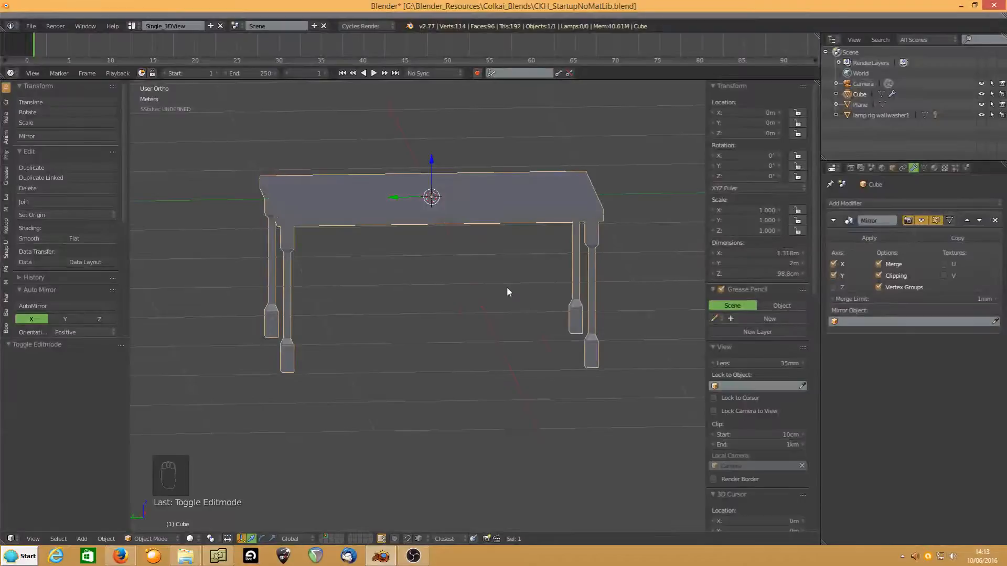
- Duplicate the table in place, move the copy to the third layer and show only that layer
key(shift+d)
right_click(507, 288)
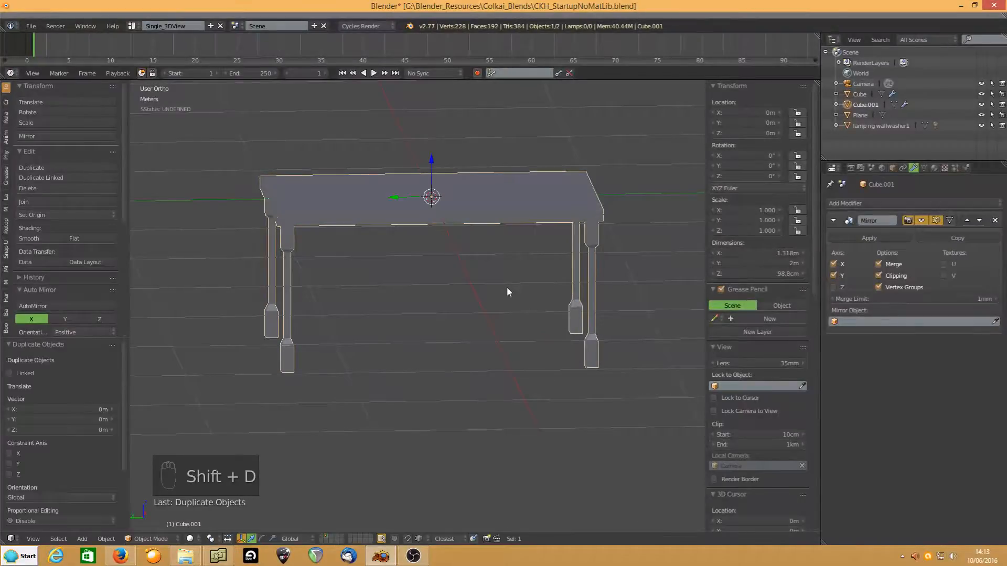
key(m)
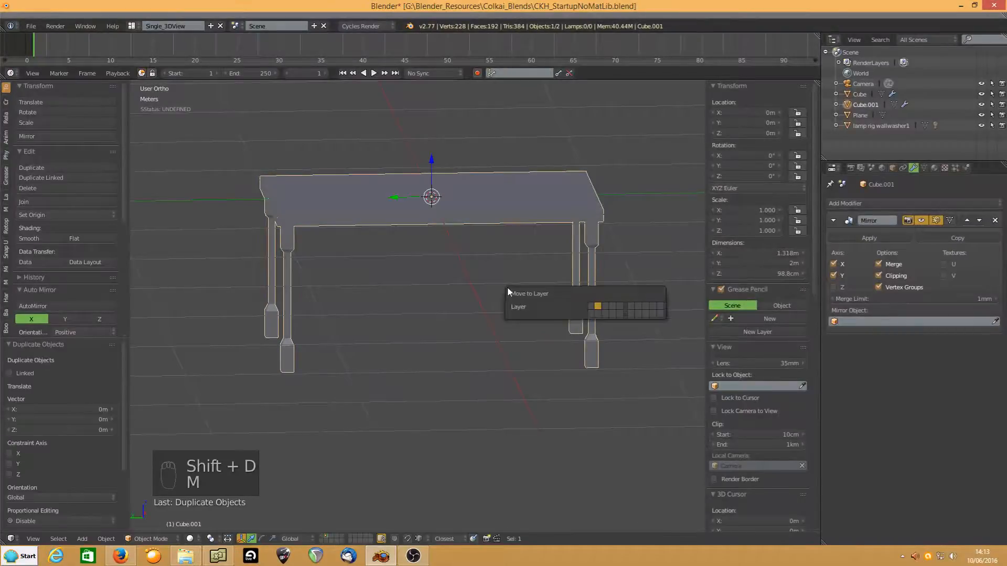
click(605, 307)
click(332, 536)
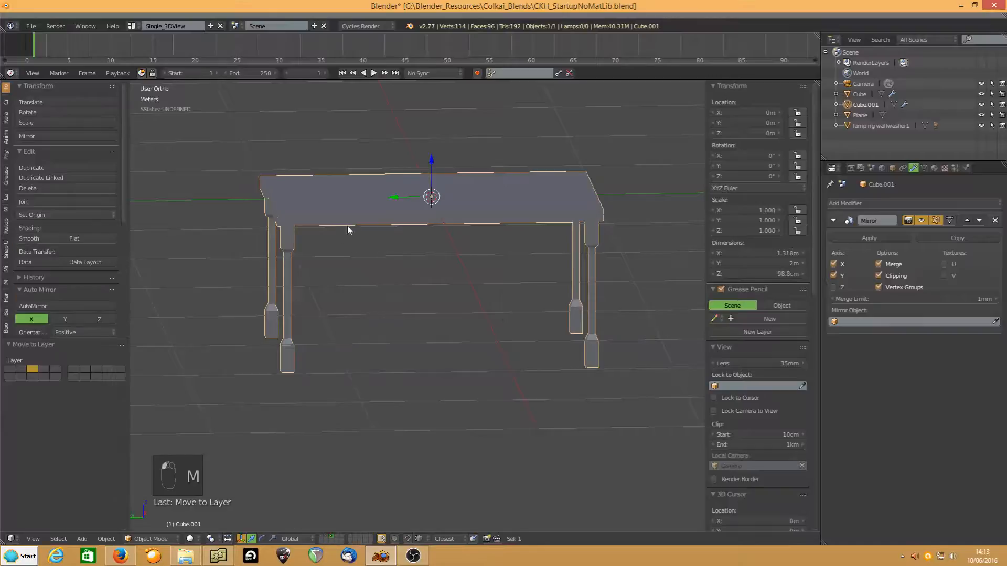
- Enter Edit Mode on the table copy and add one centred vertical loop cut along the first side of the leg
key(Tab)
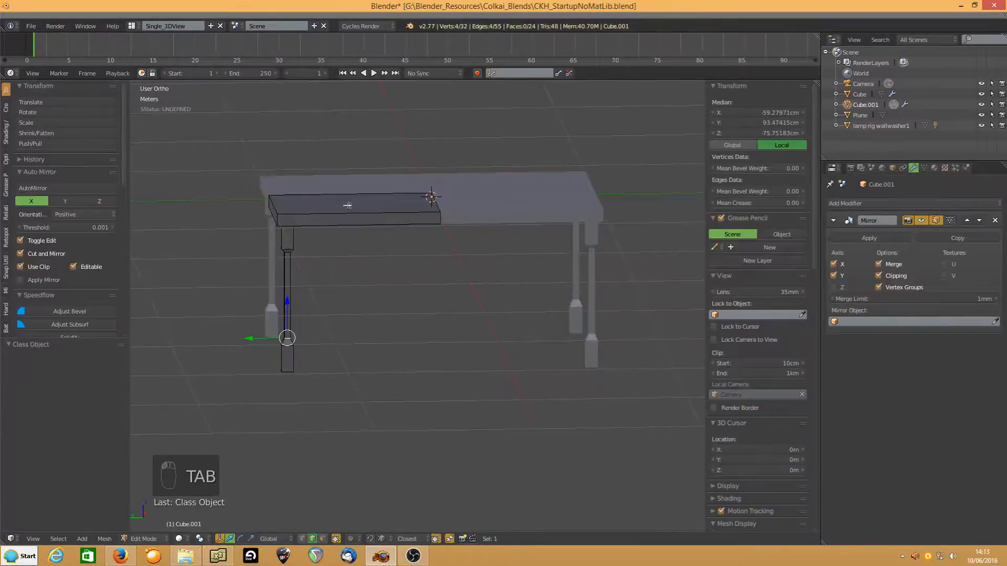
middle_drag(357, 204, 428, 287)
scroll(353, 313, up, 3)
mouse_move(332, 301)
middle_down()
mouse_move(341, 303)
mouse_move(329, 297)
middle_up()
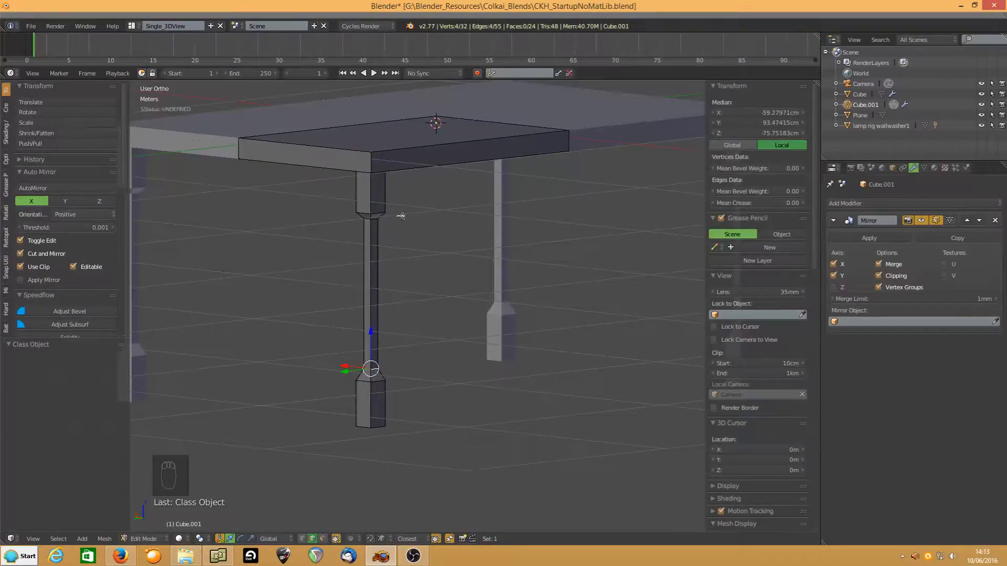
middle_drag(400, 216, 354, 224)
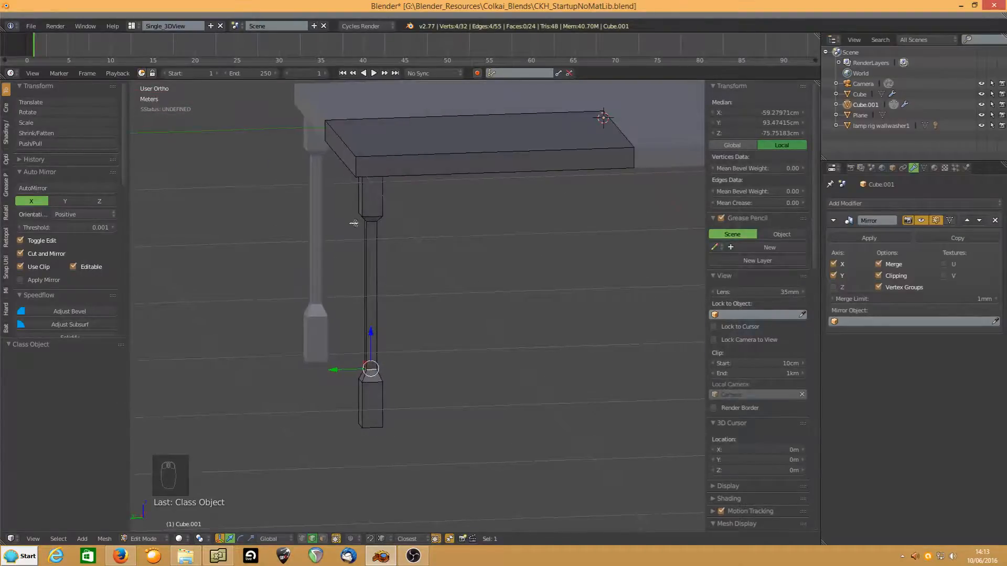
alt+click(364, 205)
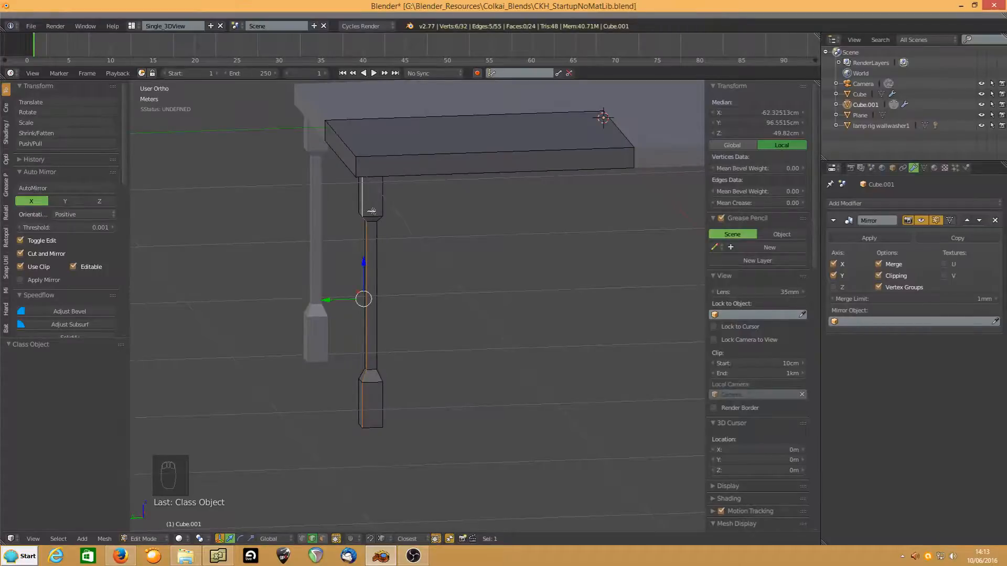
key(ctrl+r)
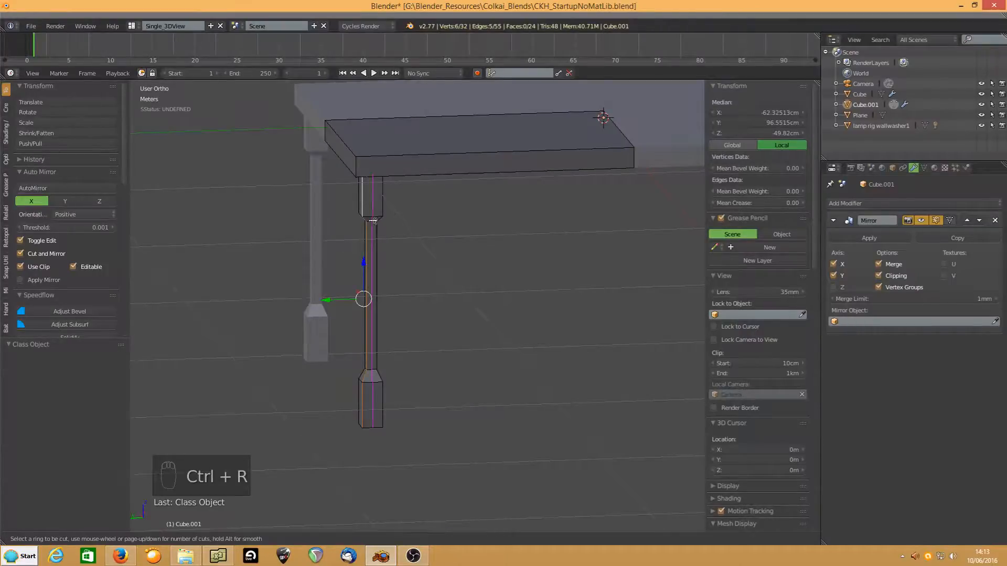
click(373, 221)
right_click(373, 221)
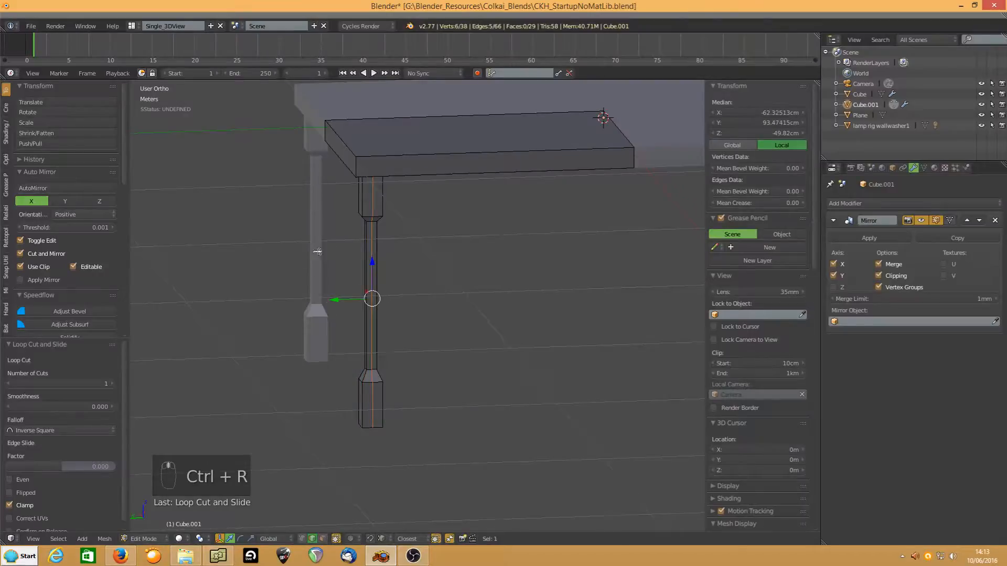
- Add one centred vertical loop cut along each of the leg's three remaining sides
middle_drag(373, 222, 390, 242)
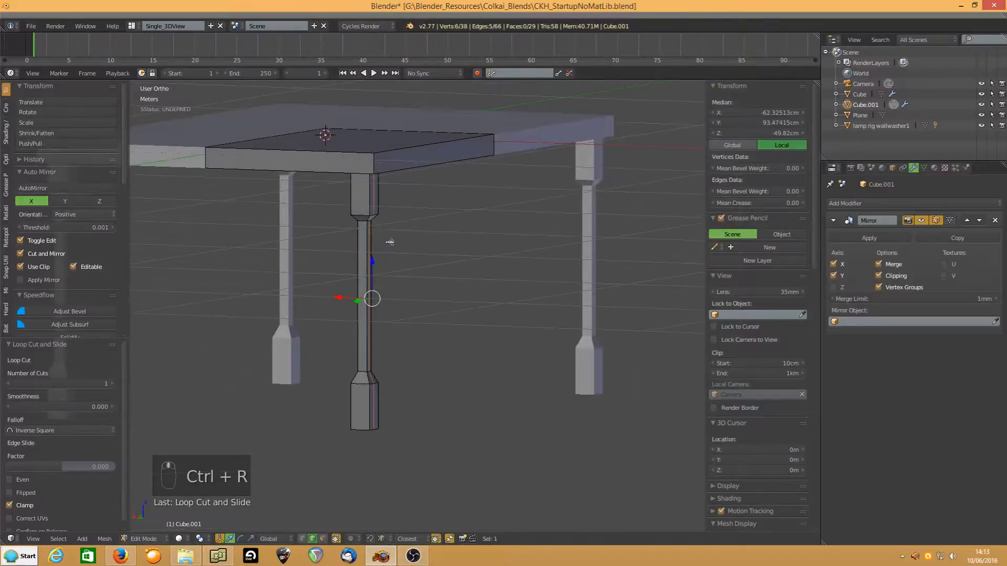
key(ctrl+r)
click(361, 216)
right_click(361, 216)
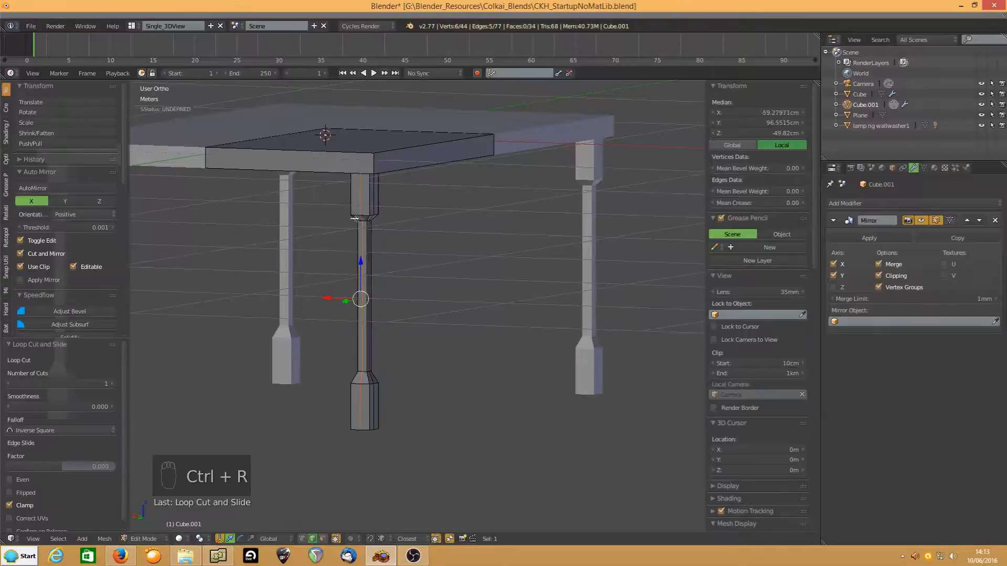
middle_drag(360, 216, 354, 215)
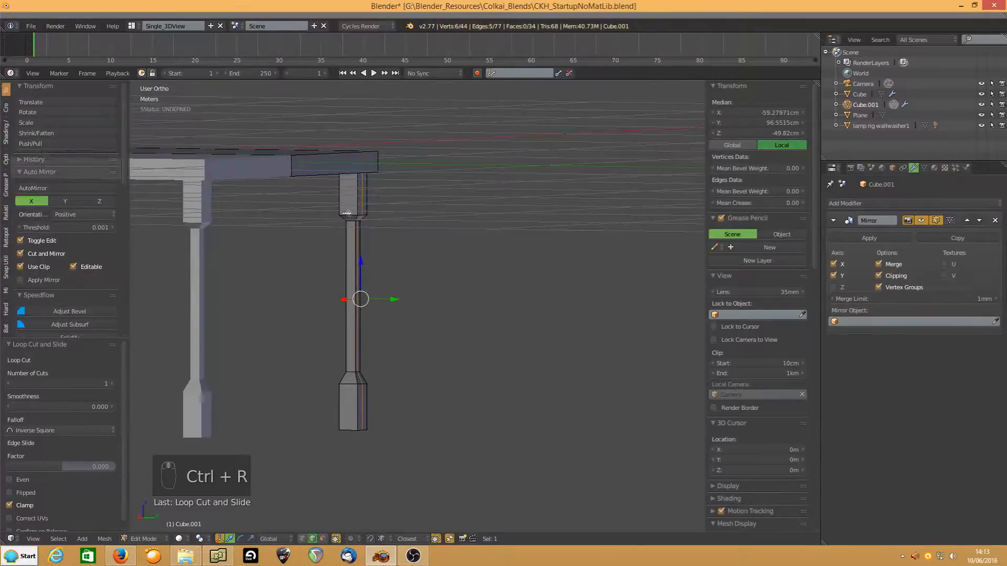
key(ctrl+r)
click(347, 216)
right_click(347, 216)
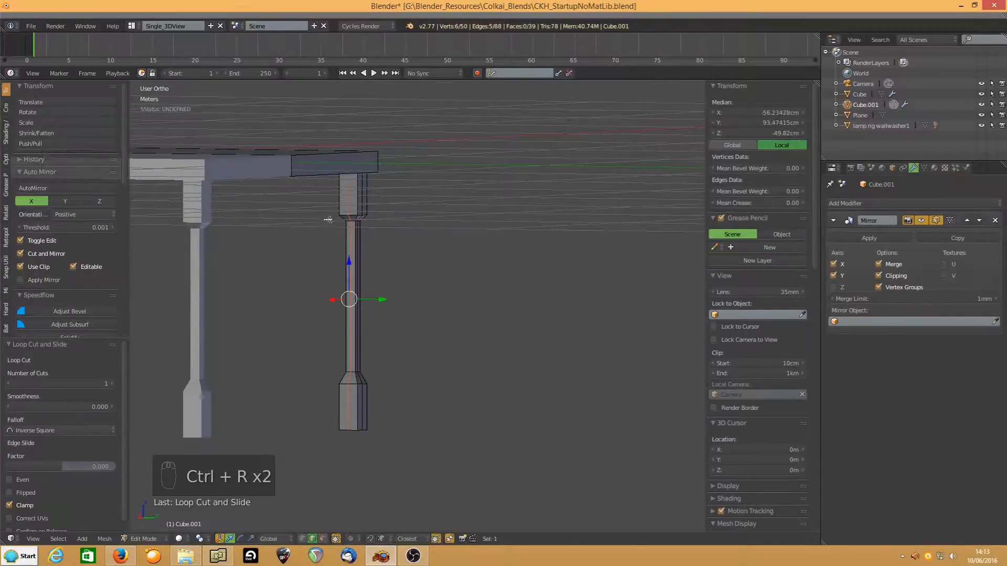
middle_drag(327, 219, 334, 214)
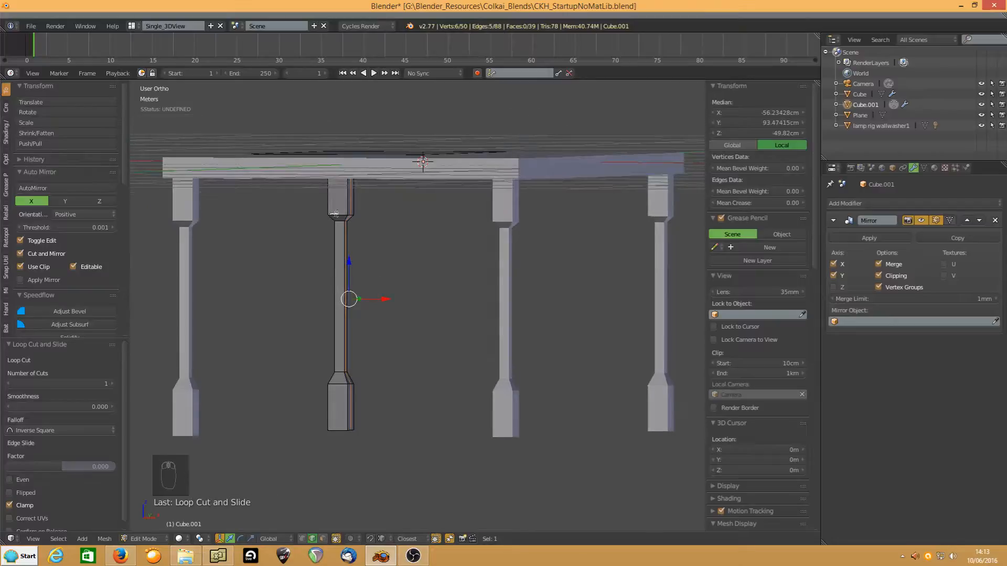
key(ctrl+r)
click(334, 215)
right_click(334, 220)
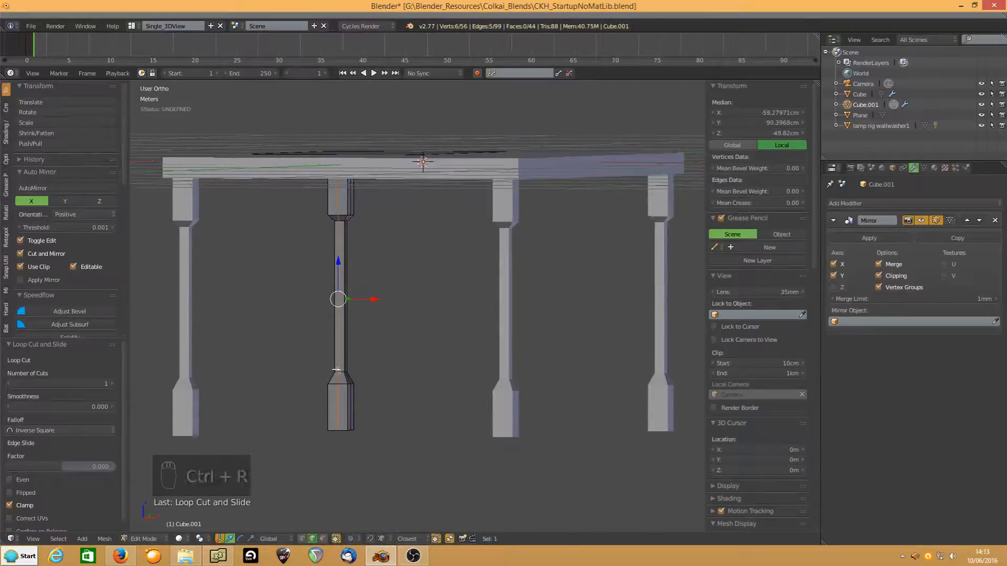
- Select the leg's horizontal edge loops at the foot's base and at both ends of the upper and lower tapers
alt+click(325, 376)
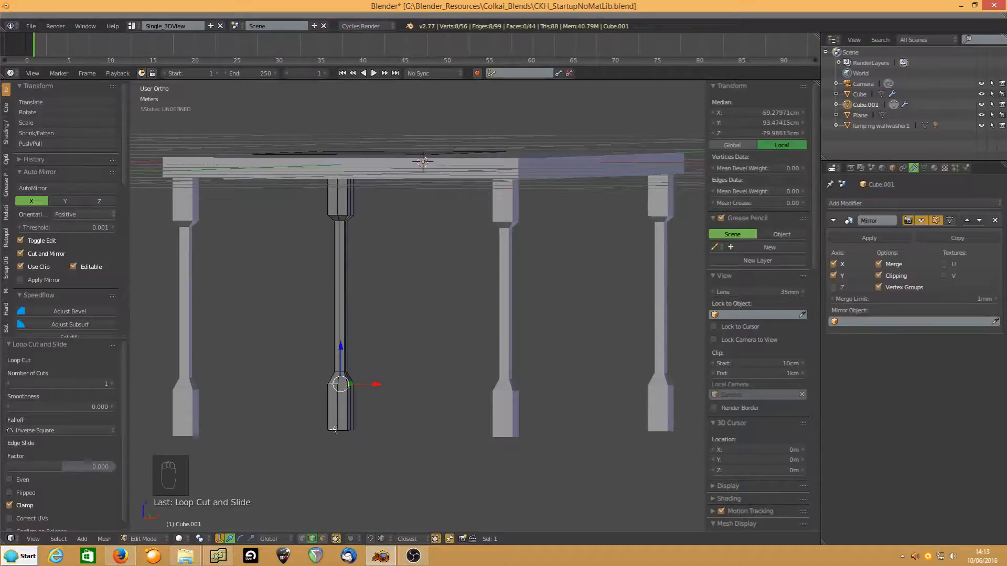
alt+shift+click(334, 430)
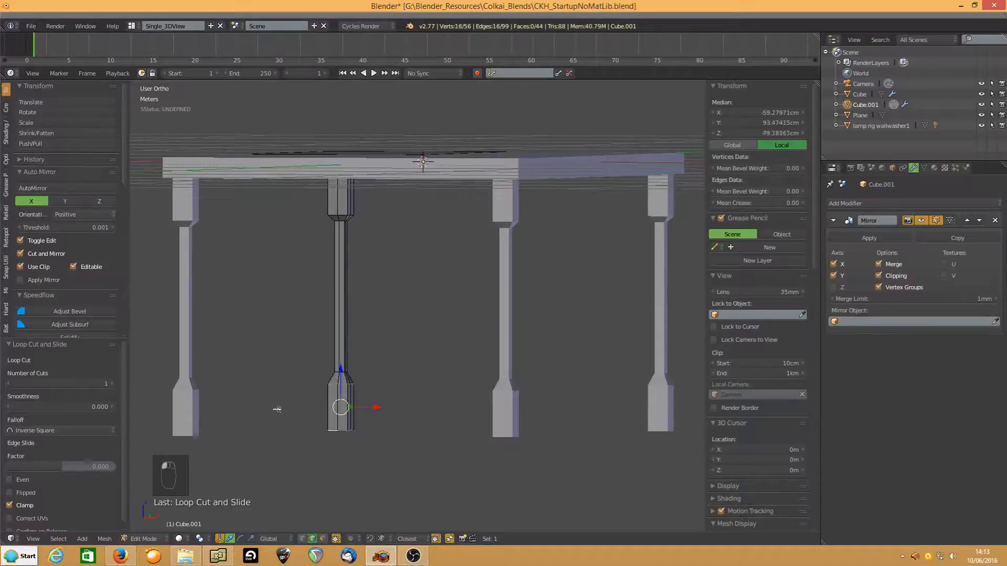
alt+shift+click(333, 216)
alt+shift+click(334, 221)
alt+shift+click(342, 373)
- Try to add the leg's uppermost edge loop, directly beneath the tabletop, to the selection
middle_drag(383, 263, 232, 250)
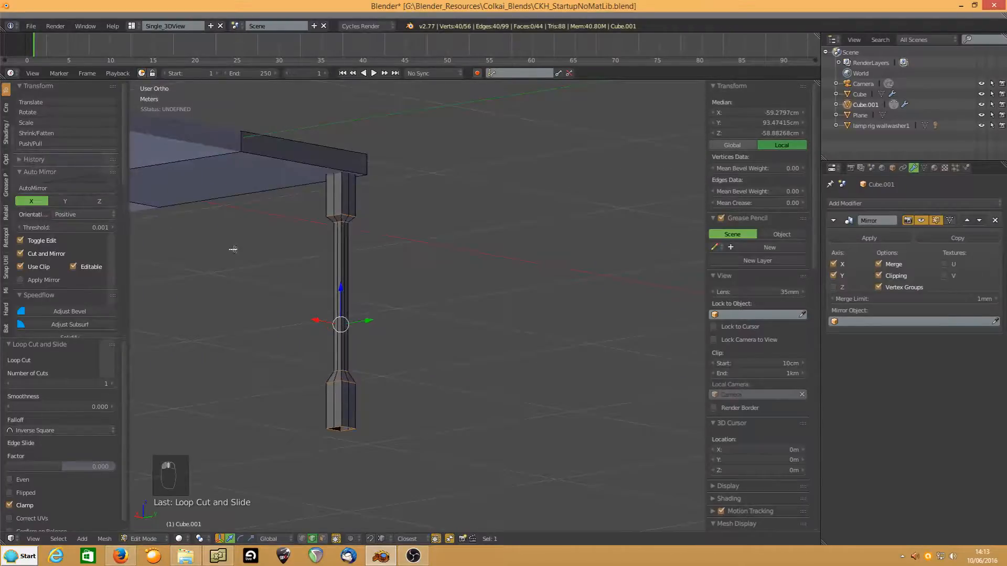
shift+click(330, 175)
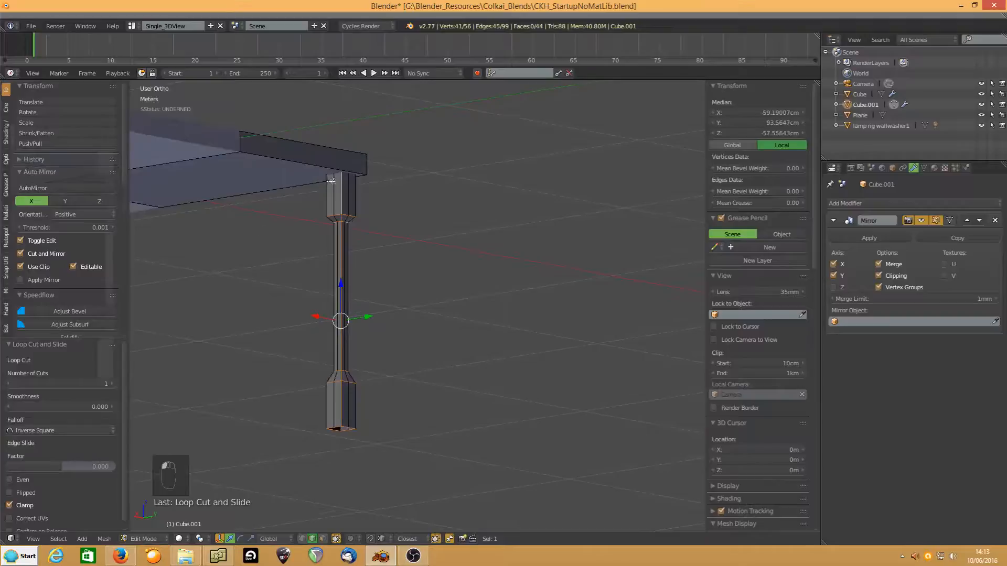
alt+shift+click(342, 185)
alt+shift+click(338, 174)
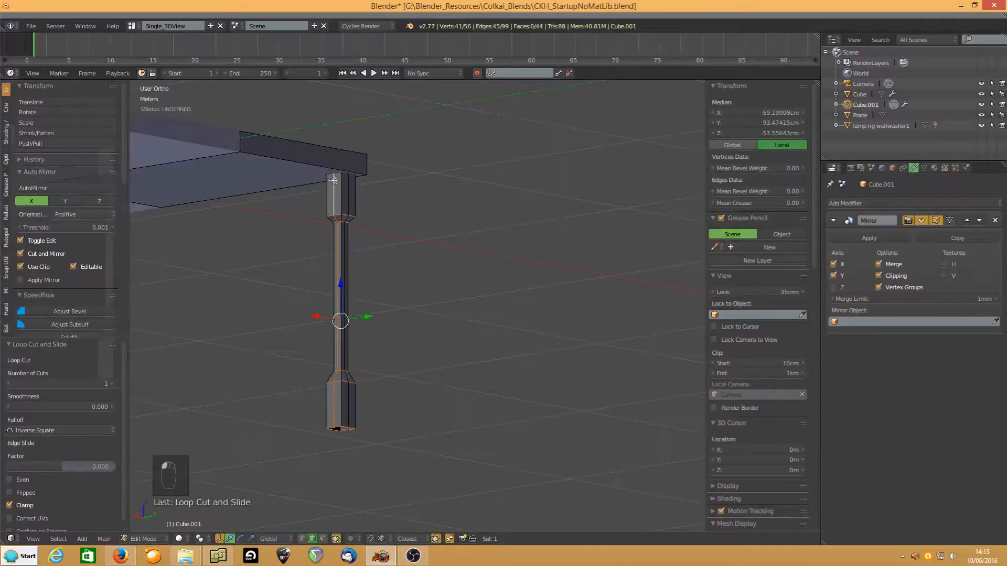
alt+shift+click(334, 181)
alt+shift+click(338, 174)
alt+shift+click(338, 173)
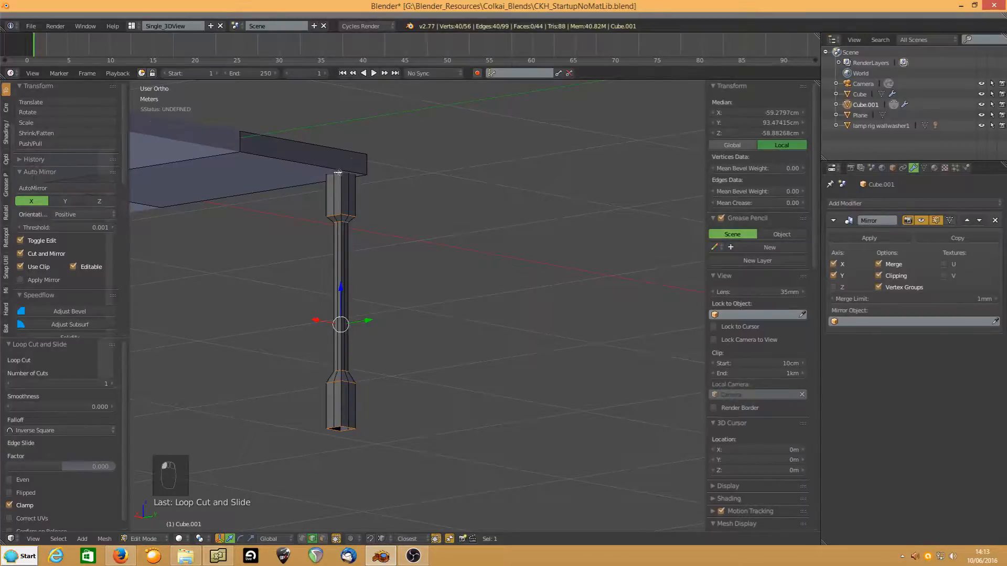
alt+shift+click(332, 176)
alt+shift+click(332, 175)
alt+shift+click(334, 176)
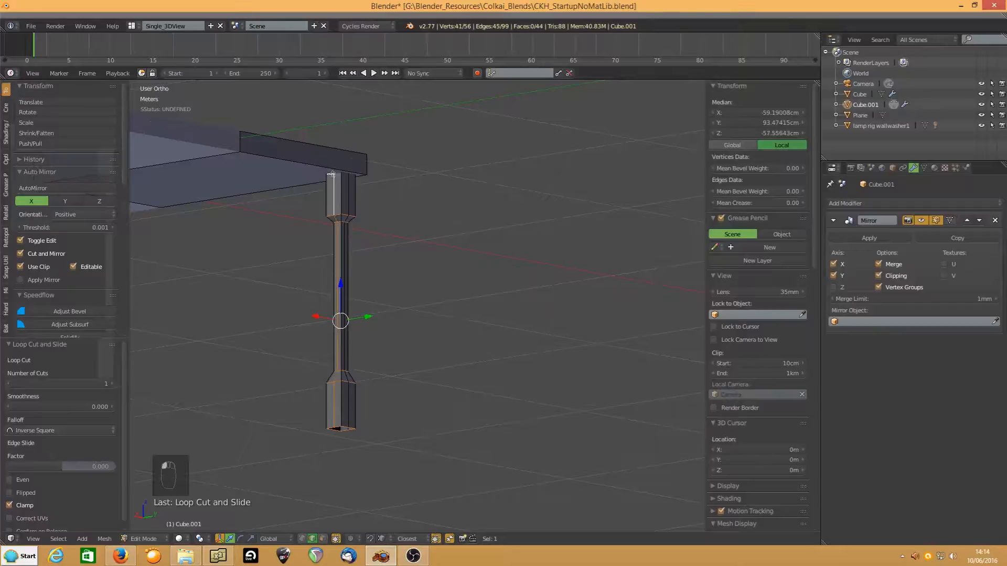
alt+shift+click(330, 174)
alt+shift+click(329, 182)
alt+shift+click(334, 182)
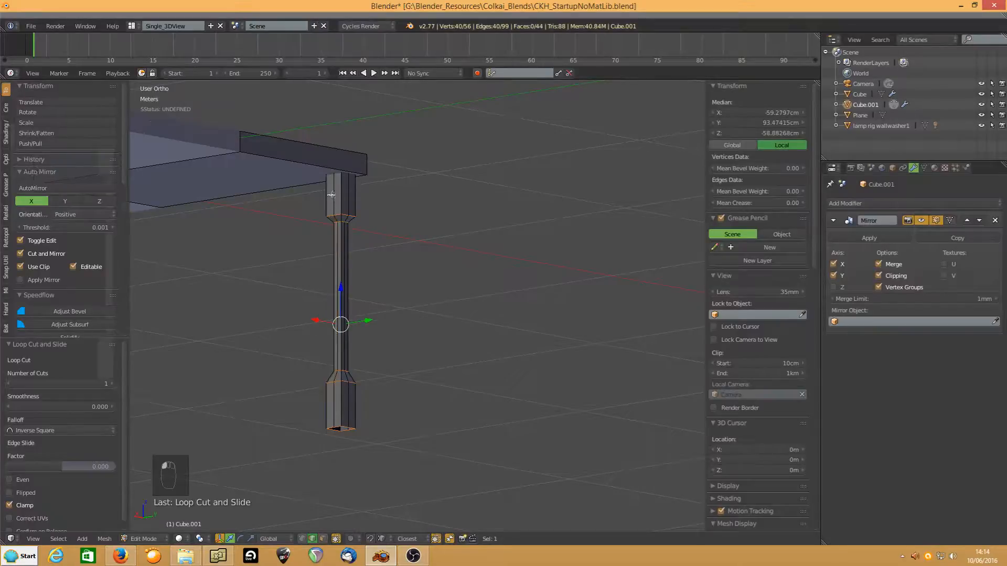
- Select all linked geometry of the leg and hide the unselected tabletop
shift+middle_drag(316, 218, 284, 323)
scroll(324, 323, up, 3)
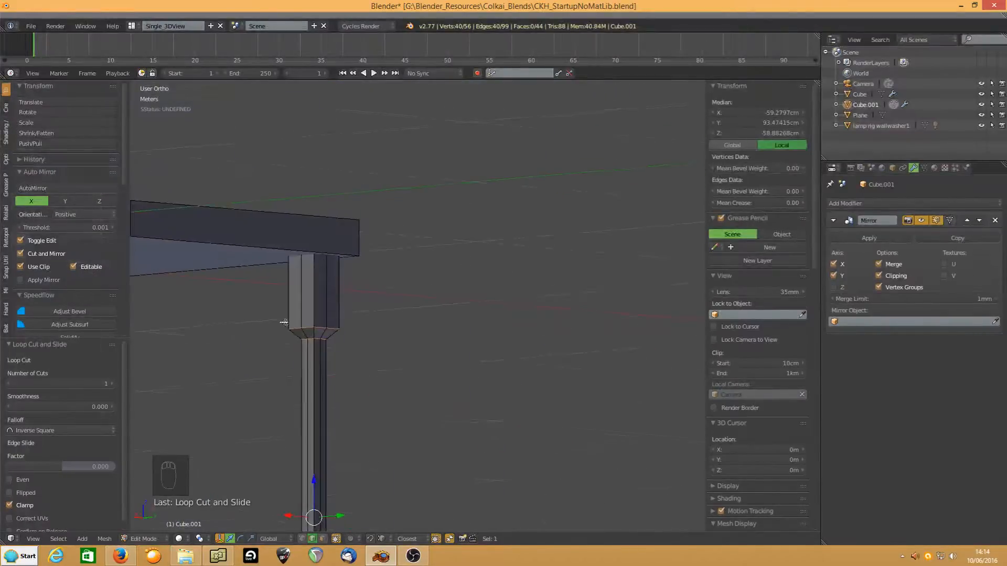
key(l)
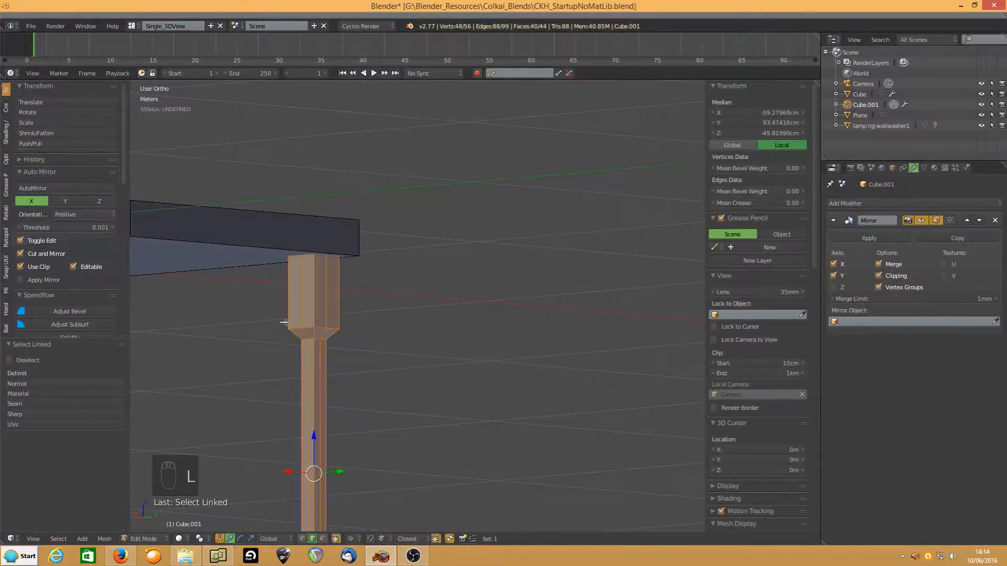
key(shift+h)
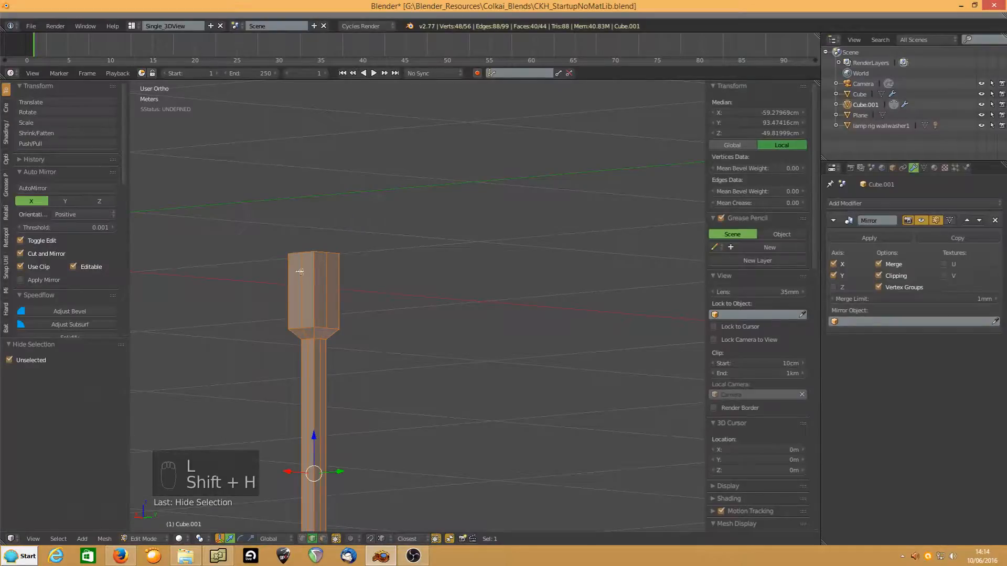
- Select the leg's six horizontal edge loops: its top, both ends of each taper, and the foot's base
alt+right_click(313, 253)
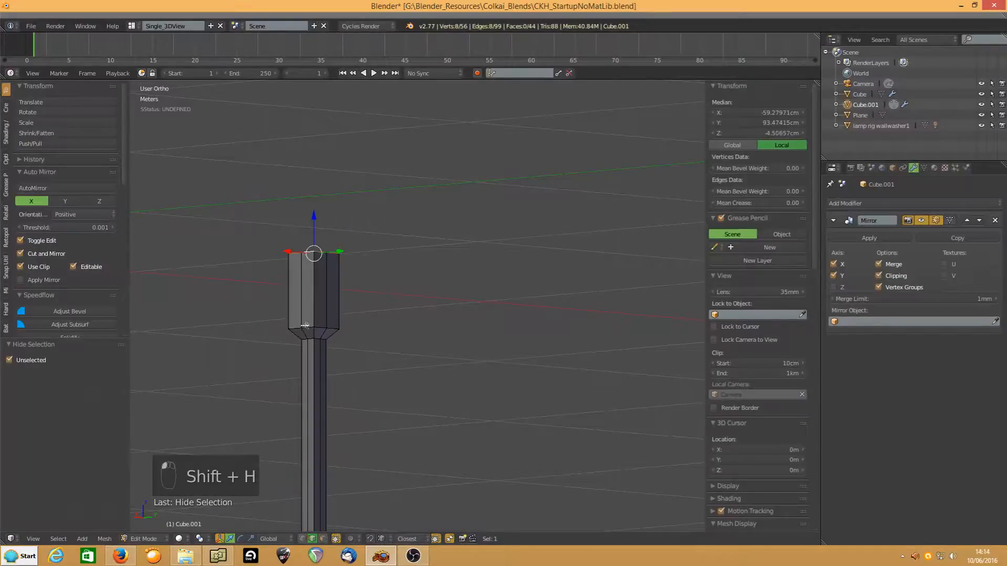
alt+shift+right_click(310, 333)
alt+shift+right_click(305, 342)
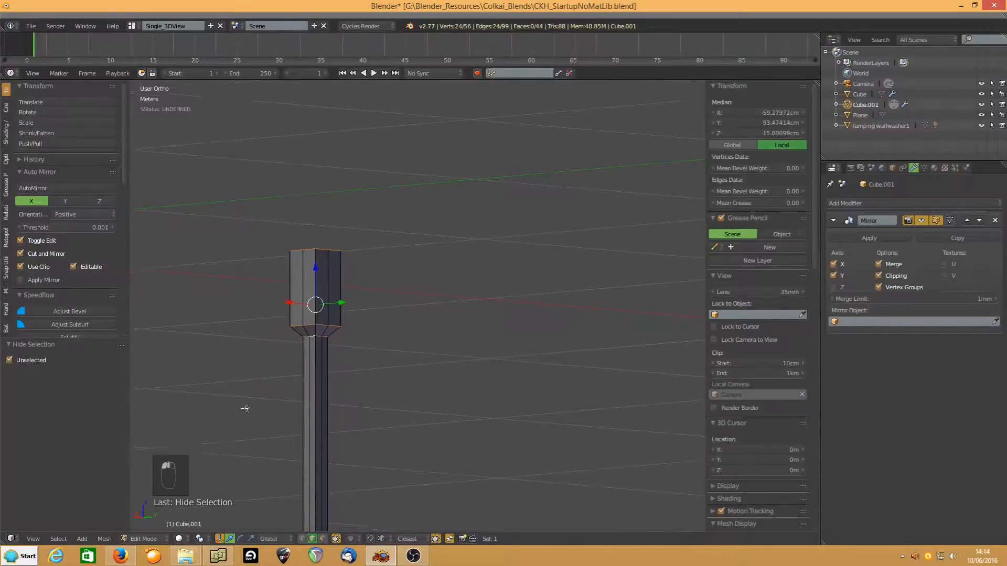
shift+middle_drag(238, 417, 321, 185)
alt+shift+right_click(394, 353)
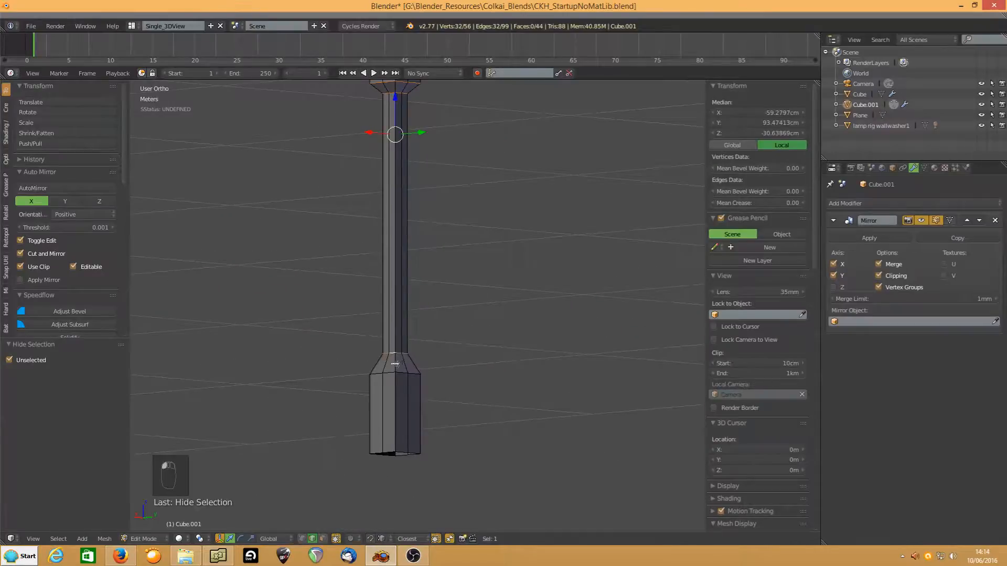
alt+shift+right_click(392, 373)
alt+shift+right_click(387, 450)
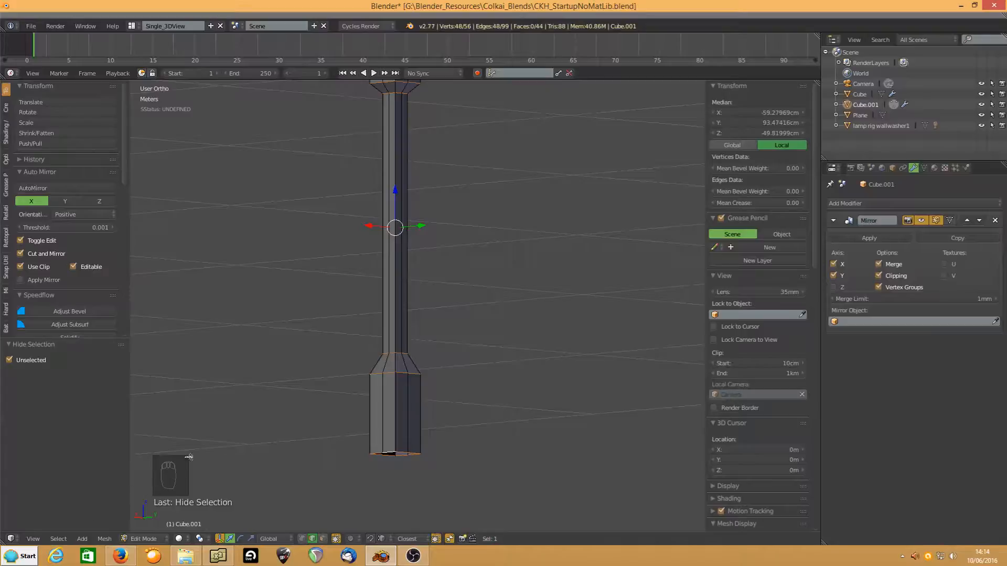
- Round the selected leg edge loops with the LoopTools Circle operation
key(w)
mouse_move(179, 248)
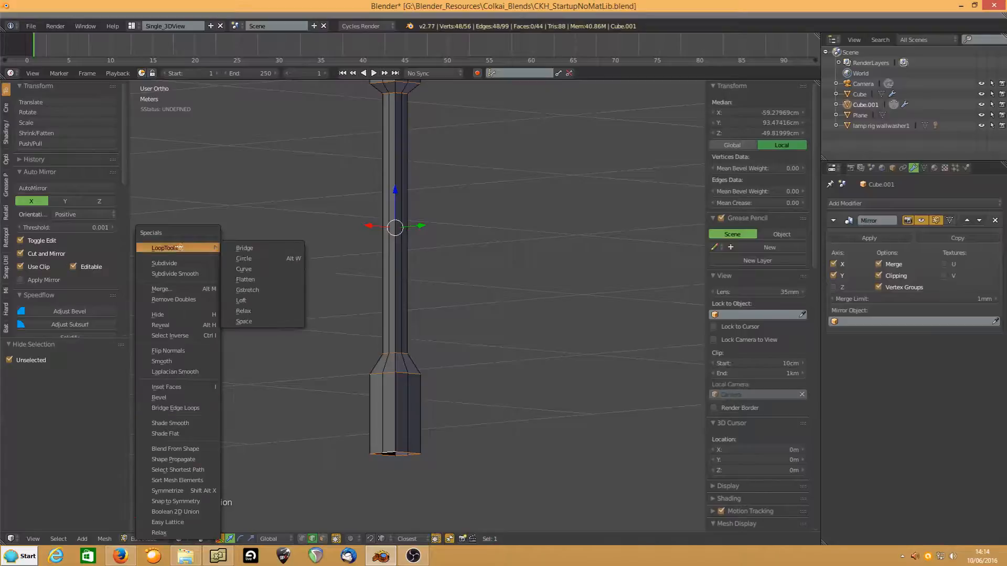
click(244, 258)
scroll(333, 242, down, 2)
middle_drag(348, 231, 346, 202)
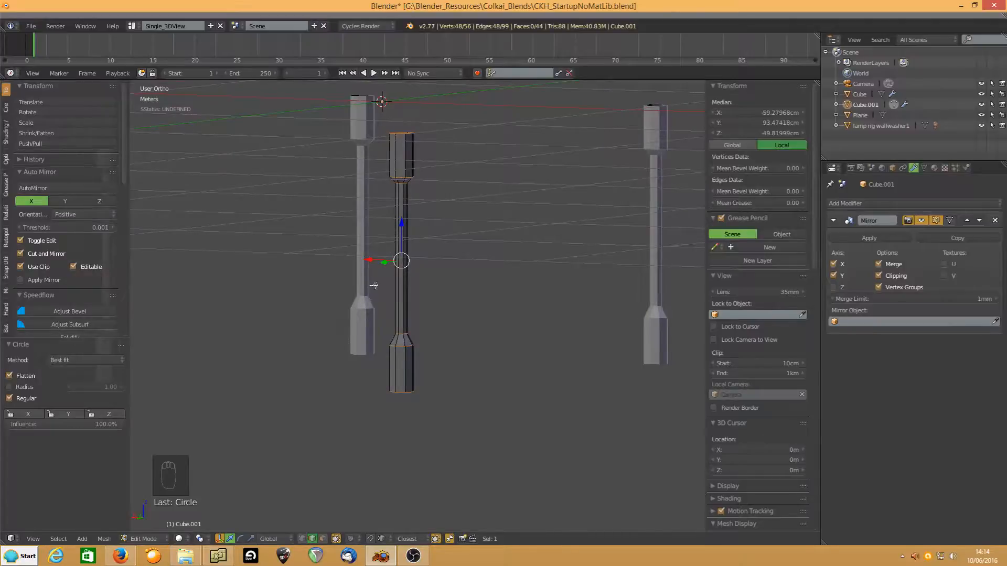
- Add a centred edge loop around the middle of the leg's thin shaft and scale it outward by about 4.22
middle_drag(456, 242, 388, 263)
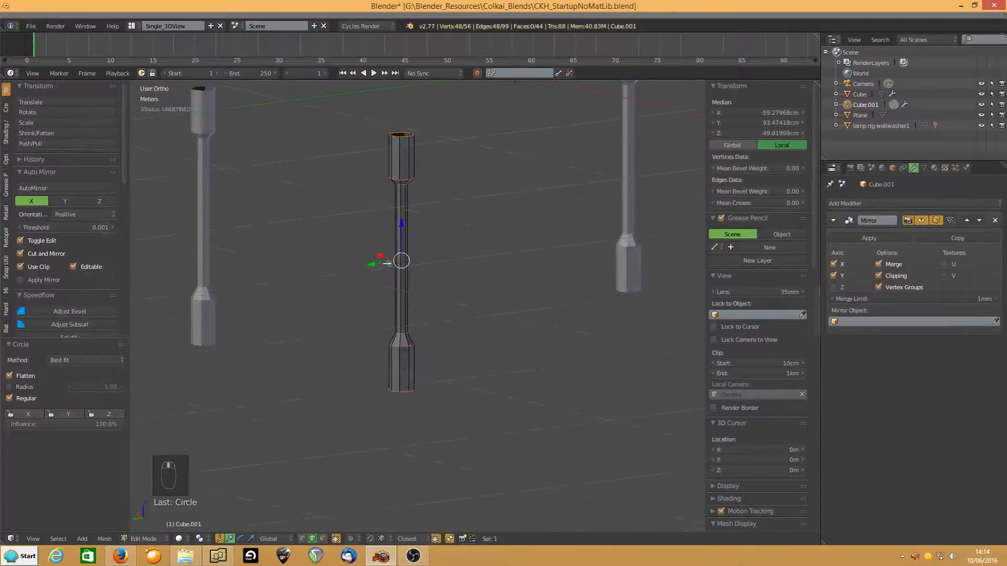
key(ctrl+r)
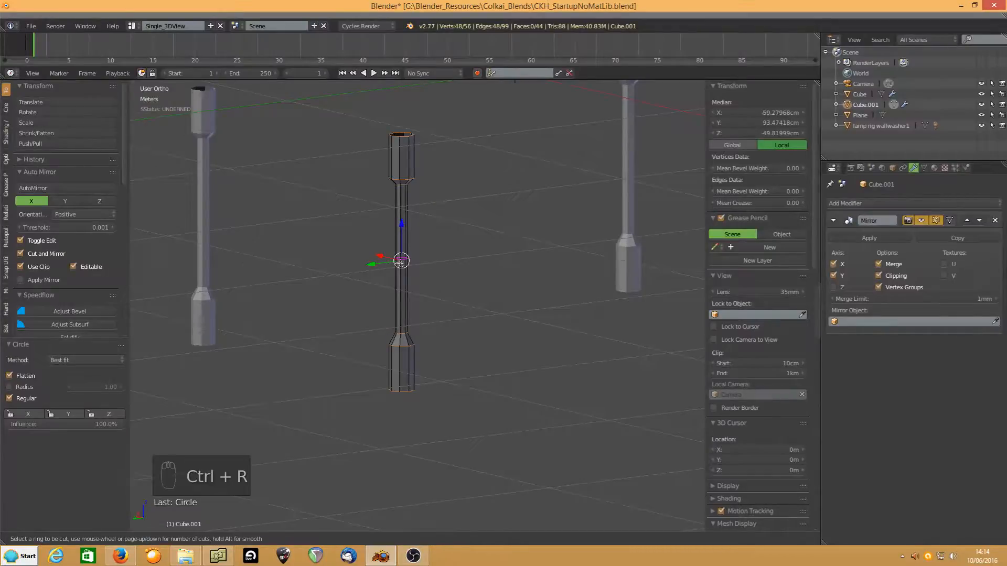
click(401, 260)
right_click(401, 261)
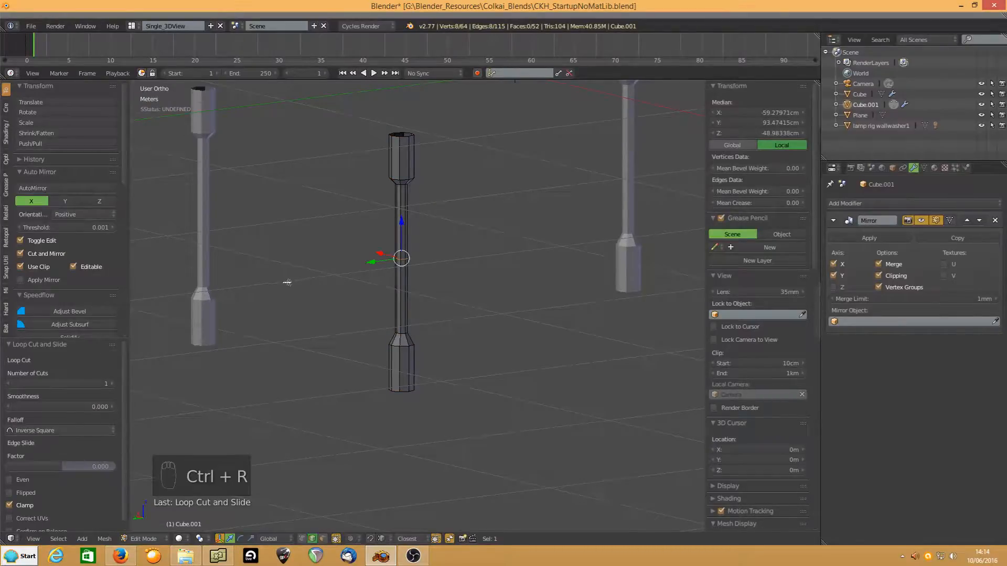
key(s)
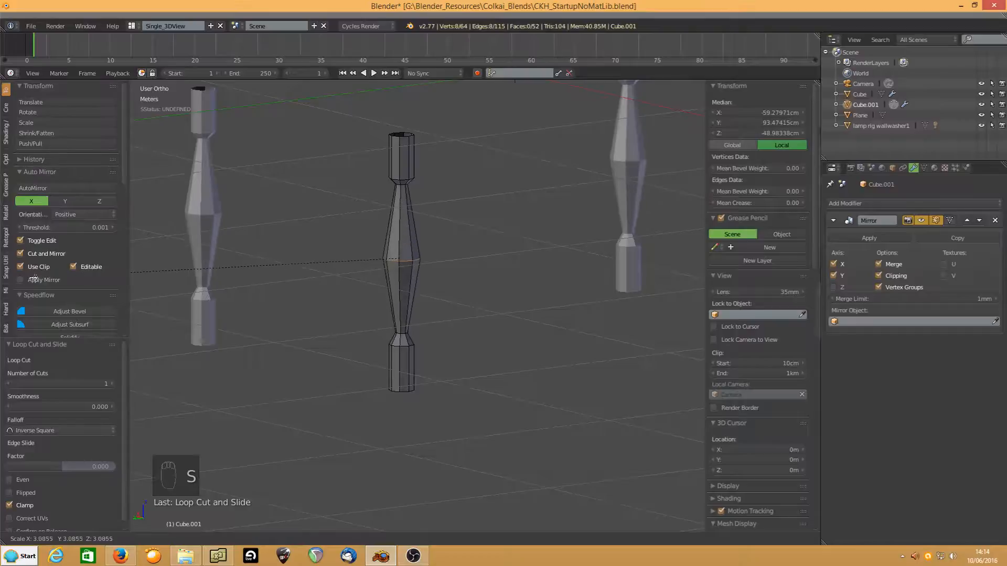
click(717, 269)
- Bevel the enlarged middle edge loop of the leg by about 0.214 with 12 segments to form a rounded bulge
scroll(528, 296, up, 1)
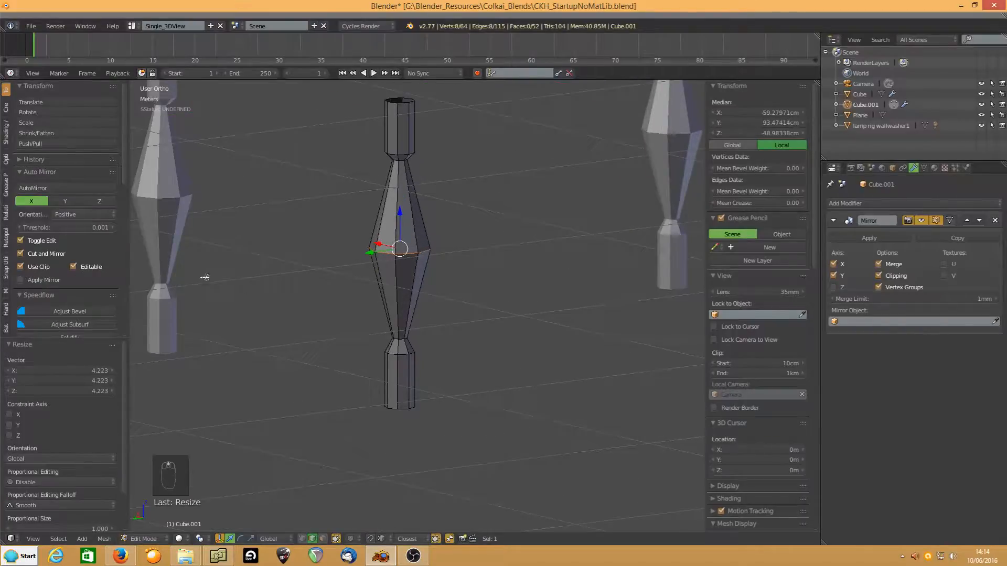
key(ctrl+b)
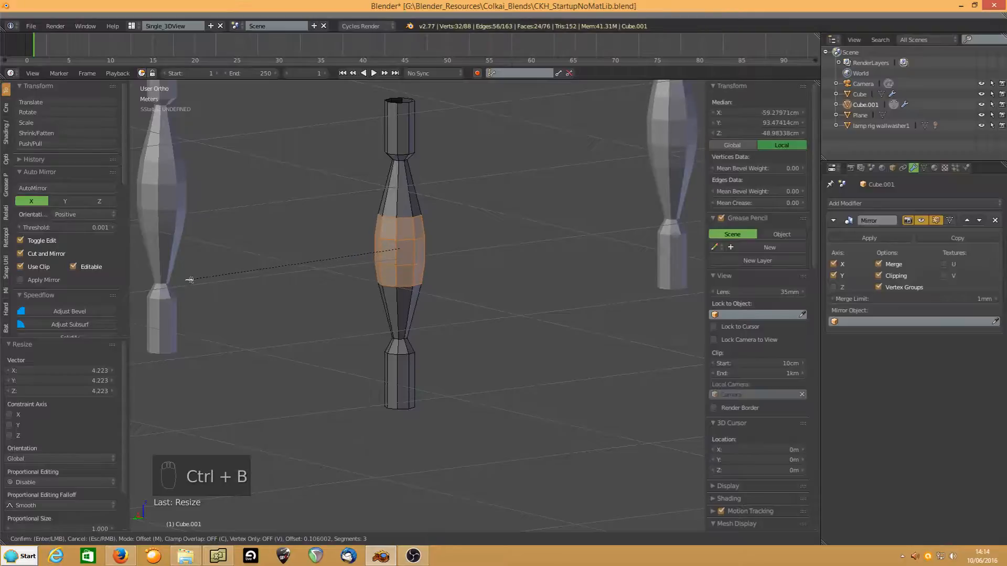
scroll(169, 280, up, 2)
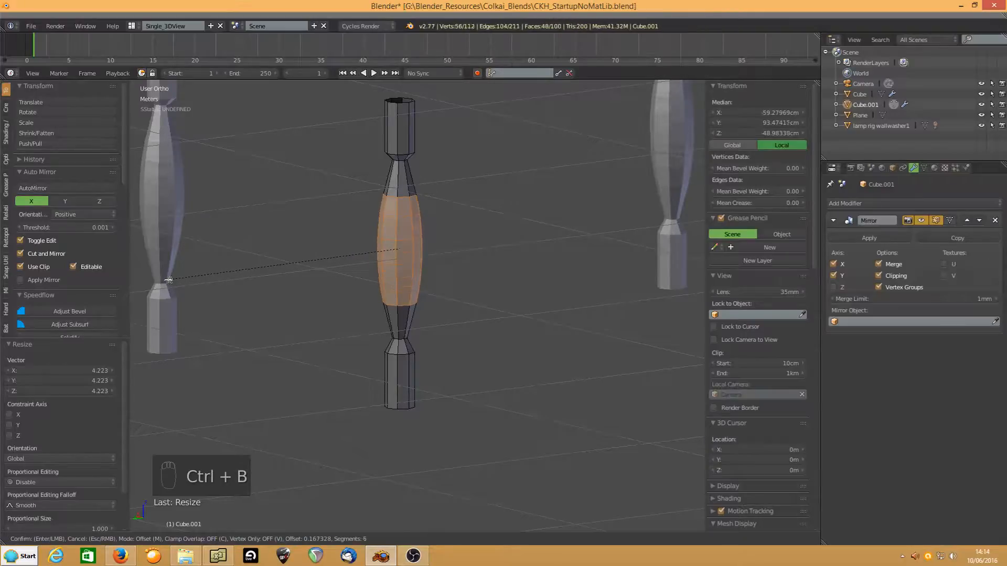
scroll(167, 280, up, 5)
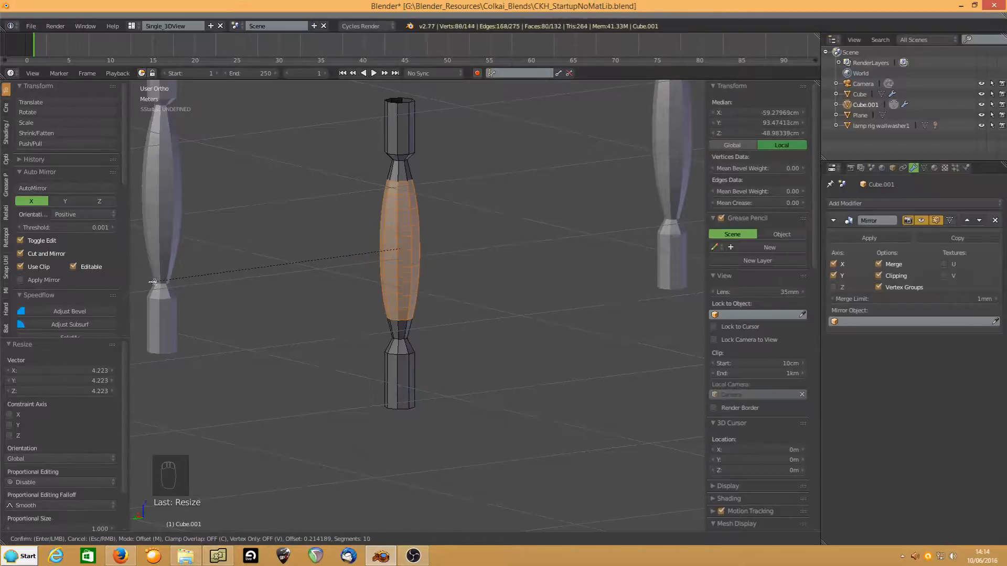
scroll(152, 282, up, 2)
click(153, 282)
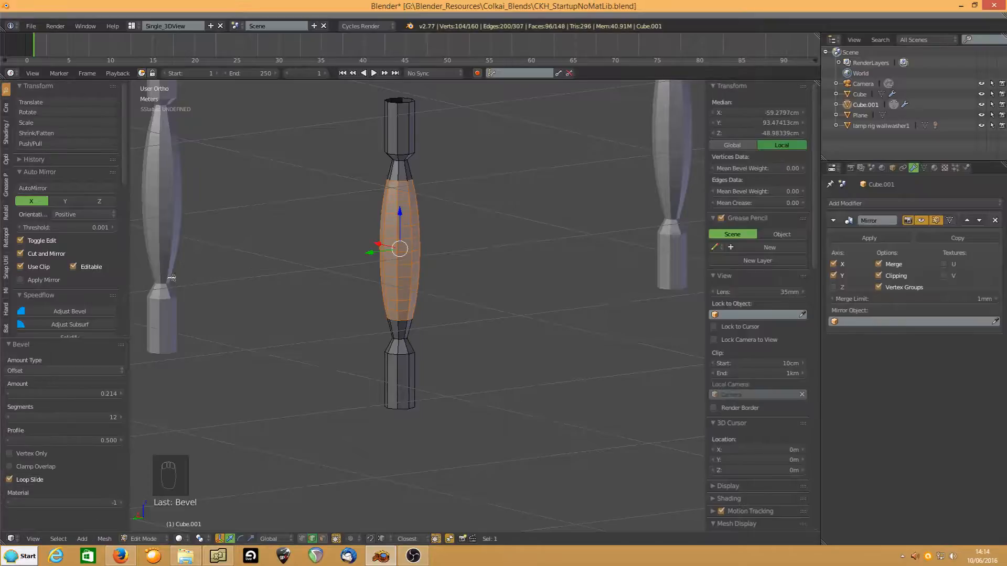
- Reveal the hidden tabletop geometry and open the choice of interaction modes
scroll(310, 260, down, 5)
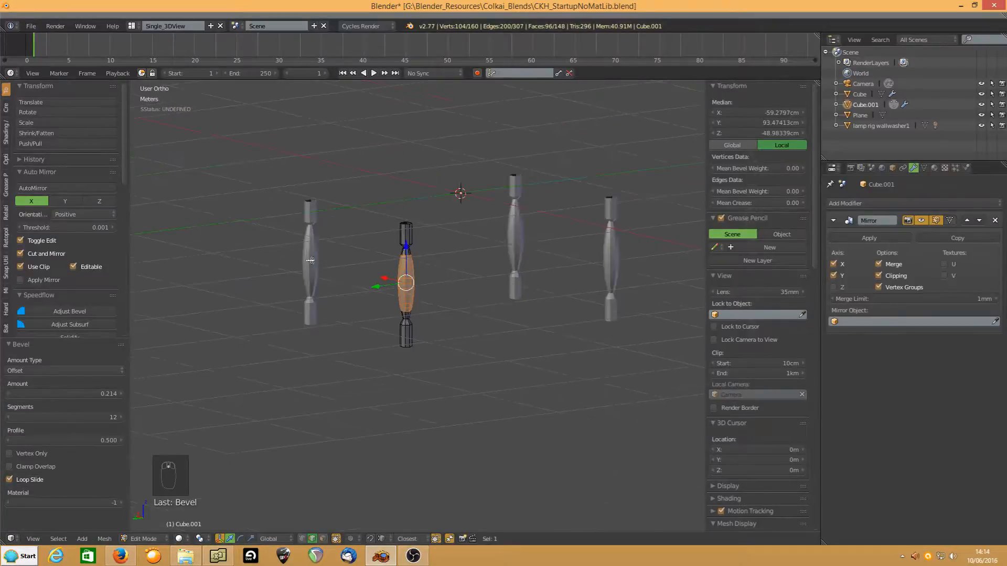
key(alt+h)
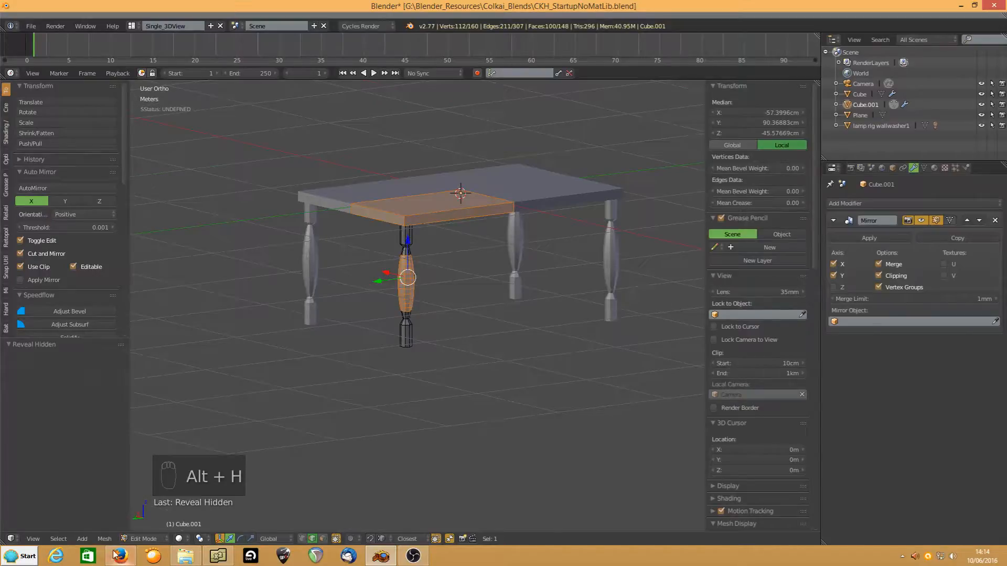
click(144, 539)
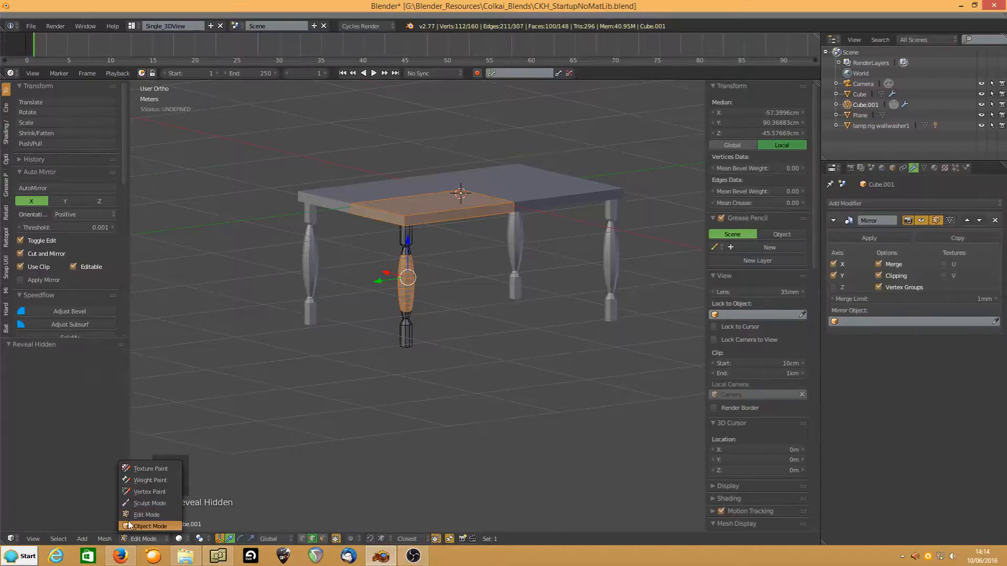
- Return the table to Object Mode and apply smooth shading to it
click(127, 527)
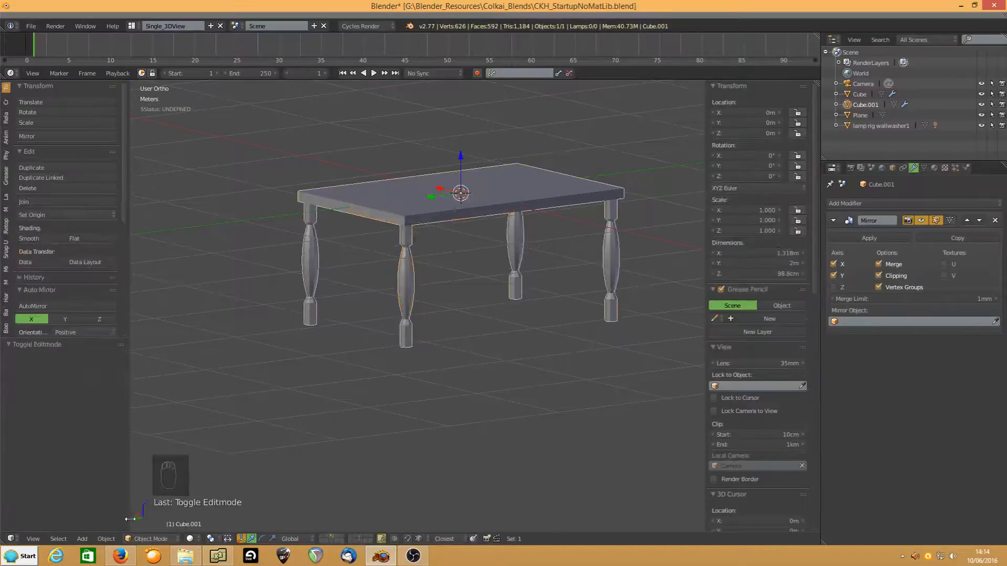
click(43, 239)
mouse_move(309, 276)
middle_down()
mouse_move(461, 248)
mouse_move(452, 239)
mouse_move(387, 257)
mouse_move(440, 212)
middle_up()
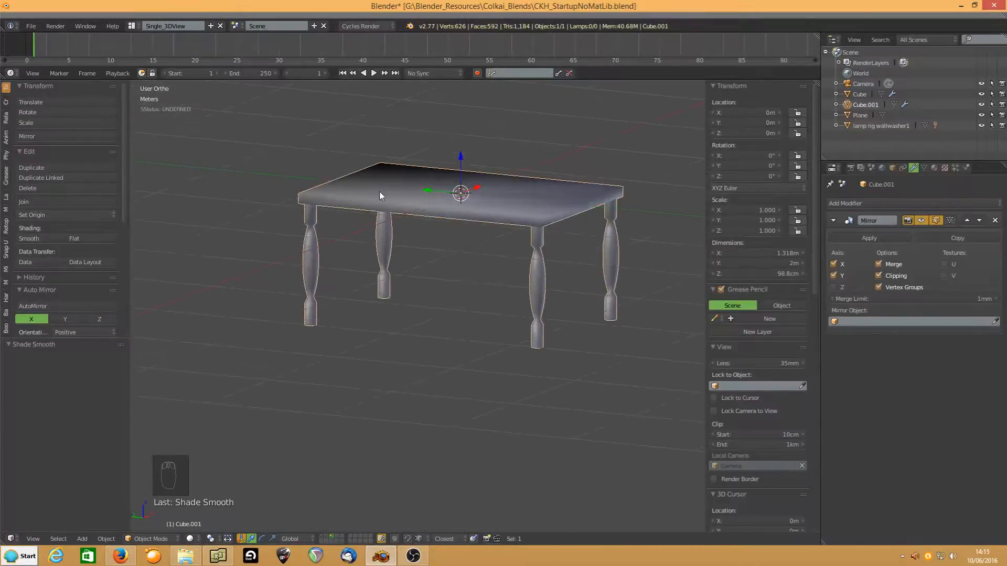
- Enable Auto Smooth for the table mesh with an angle of 60°
click(924, 168)
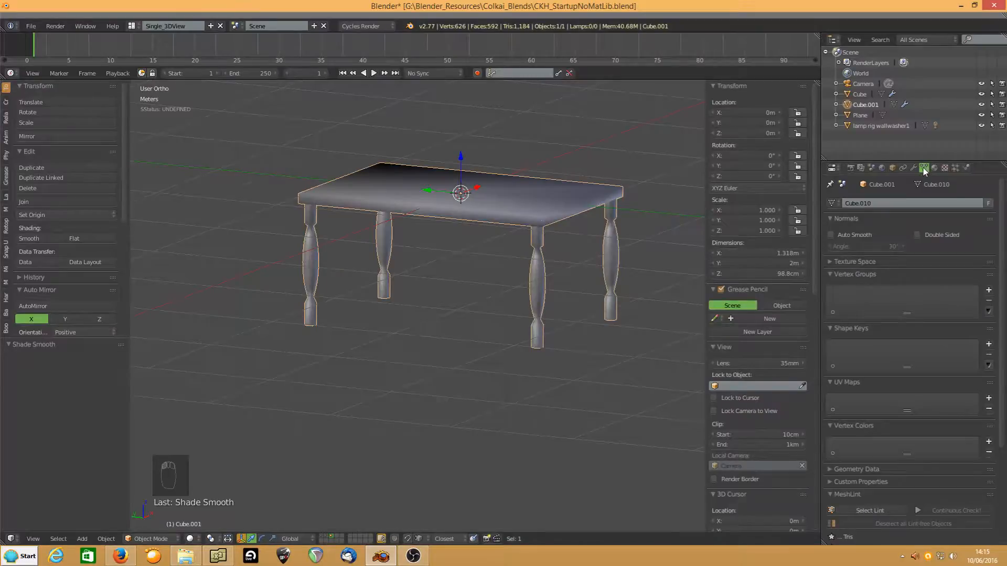
click(834, 234)
click(867, 248)
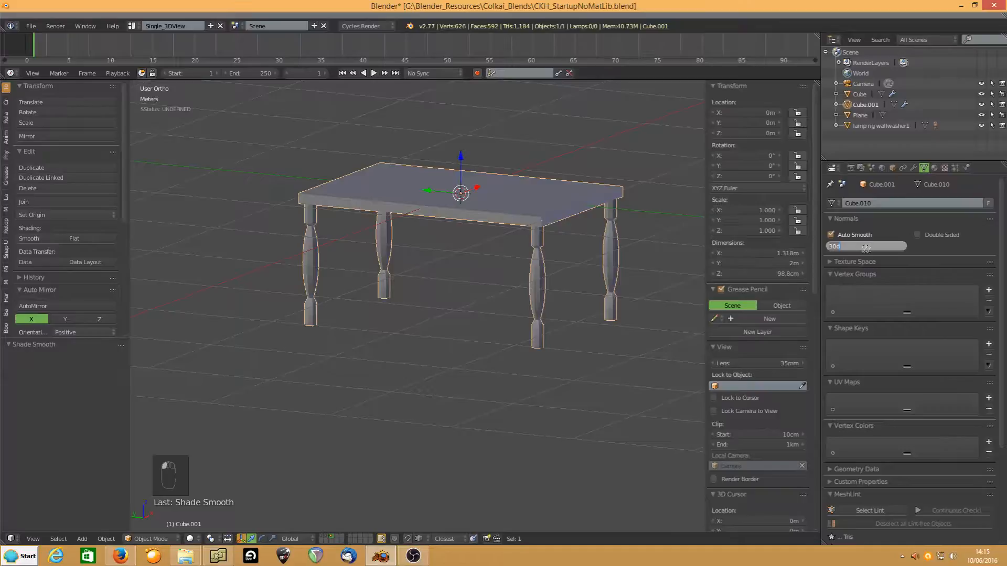
text(60)
key(Return)
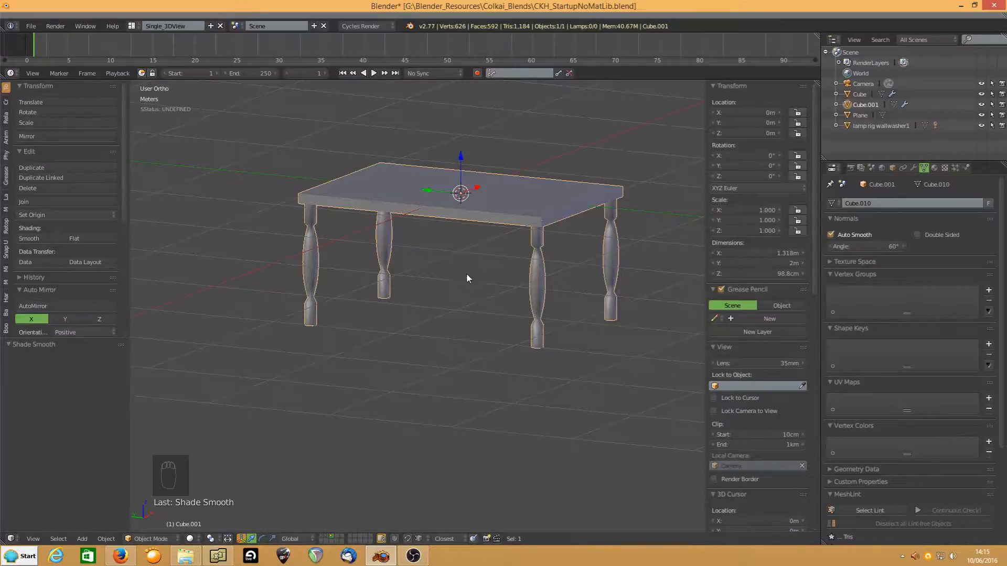
- Enter Edit Mode on the table mesh for work on its editable leg
shift+middle_drag(493, 238, 431, 275)
scroll(431, 274, up, 3)
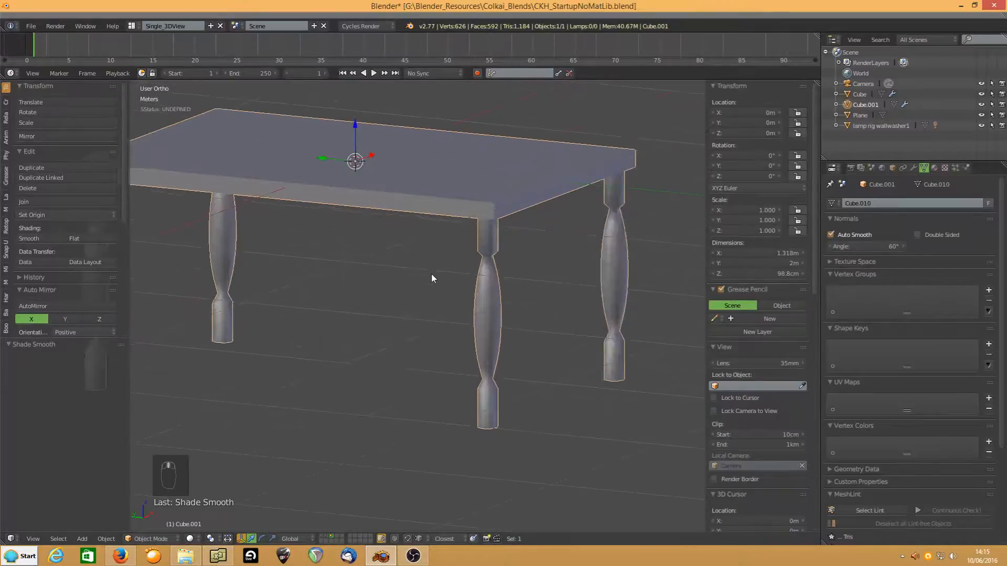
key(Tab)
middle_drag(299, 266, 400, 267)
middle_drag(274, 272, 599, 257)
scroll(427, 282, up, 5)
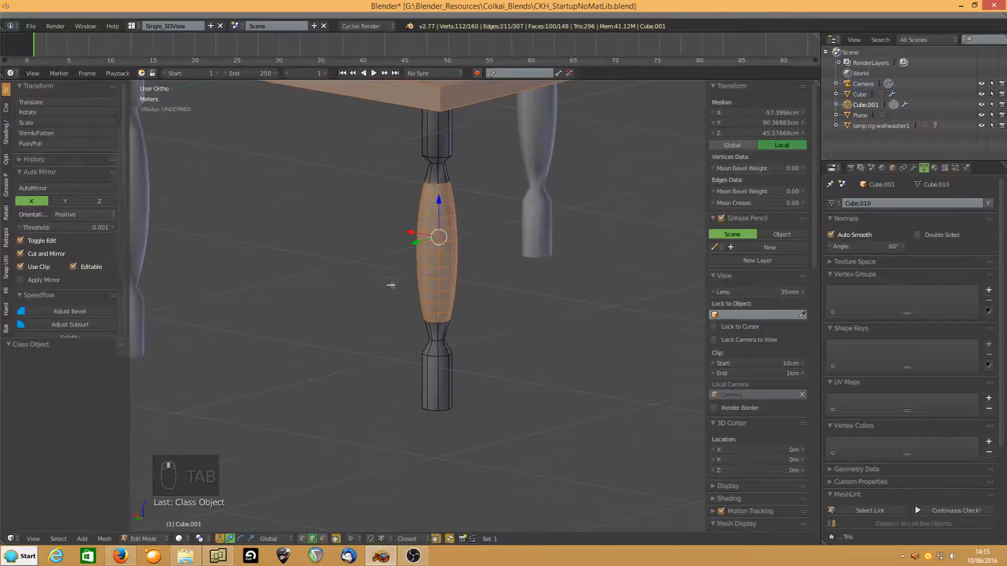
shift+middle_drag(464, 199, 428, 258)
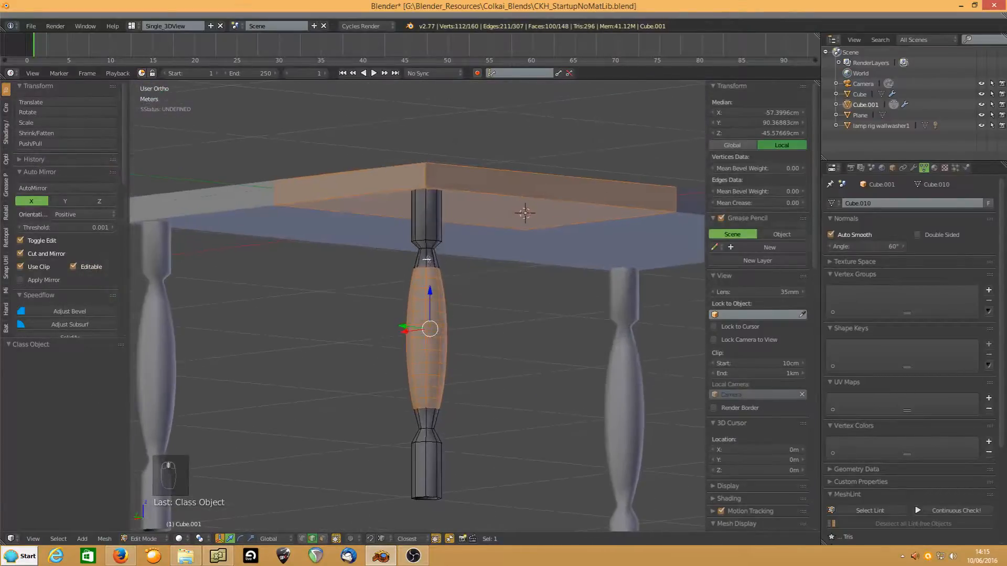
alt+right_click(422, 240)
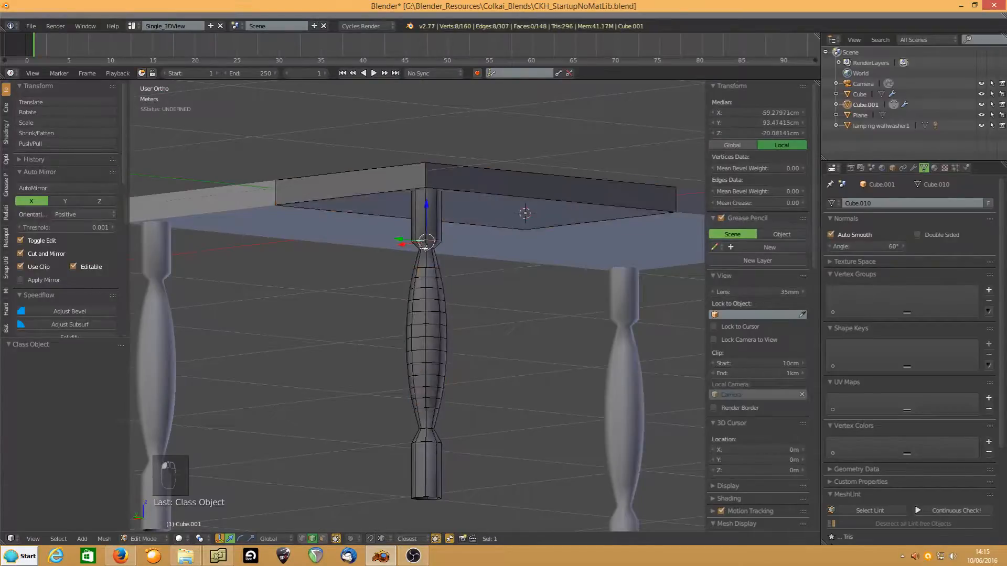
alt+shift+right_click(419, 441)
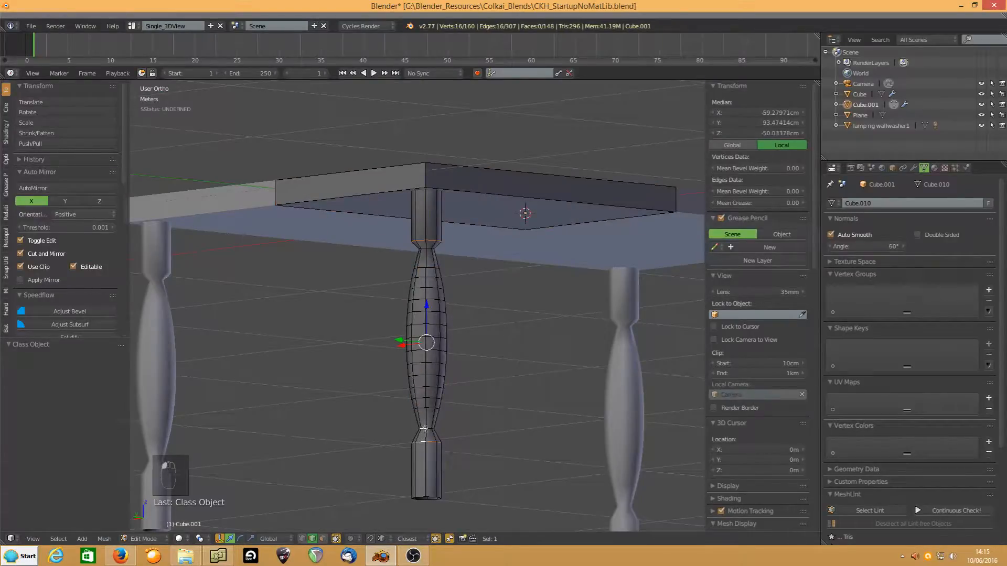
alt+shift+right_click(424, 429)
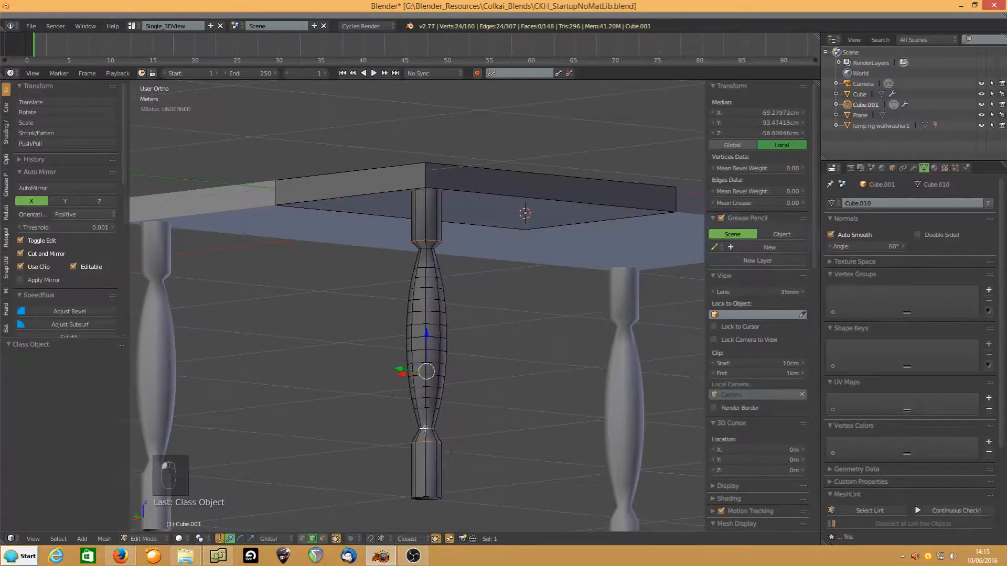
alt+shift+right_click(427, 249)
- Hide the transform manipulator, select the four edge loops bounding the leg's upper and lower necks, and mark them sharp
alt+right_click(424, 248)
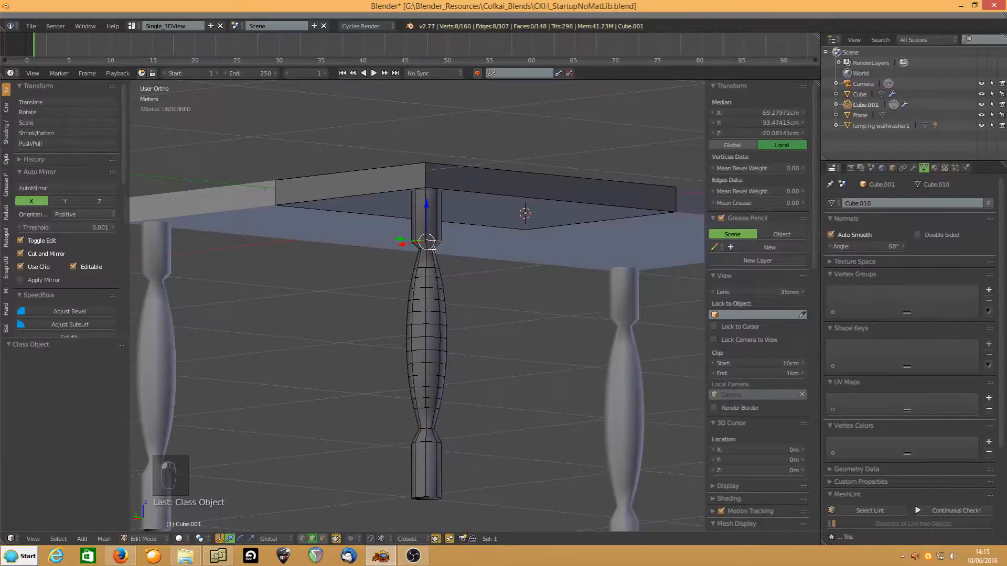
click(220, 539)
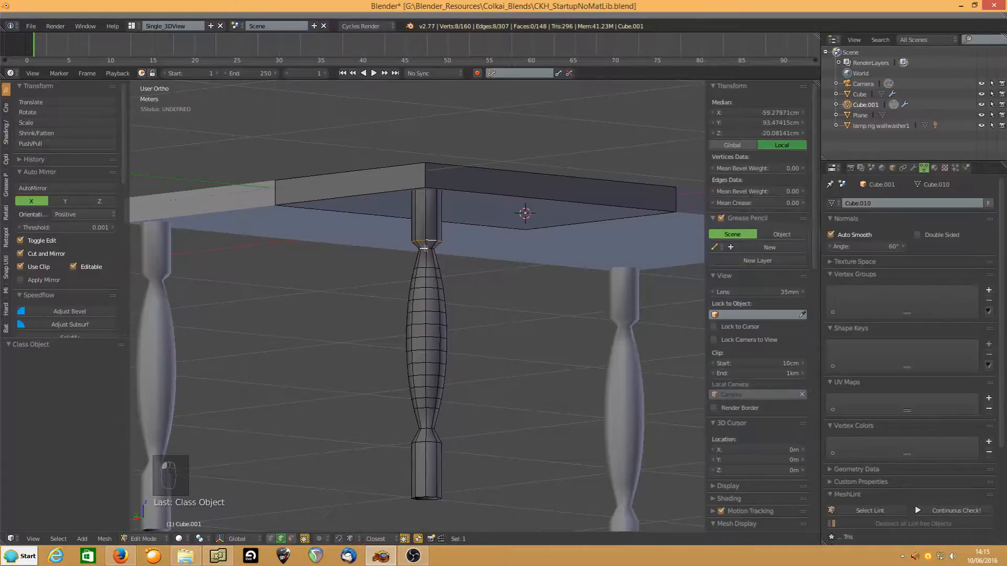
alt+shift+right_click(425, 247)
alt+shift+right_click(424, 442)
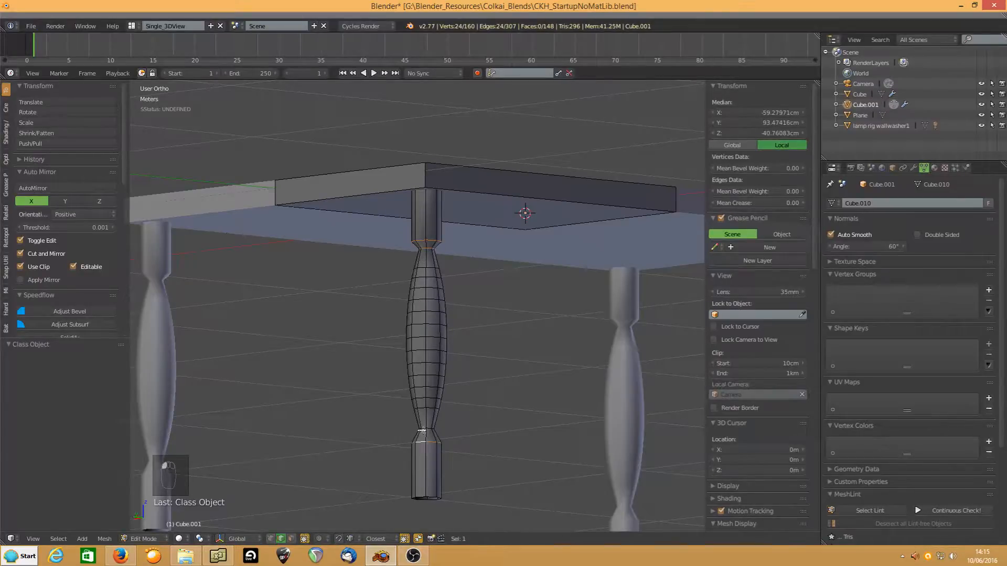
alt+shift+right_click(423, 431)
middle_drag(464, 334, 452, 348)
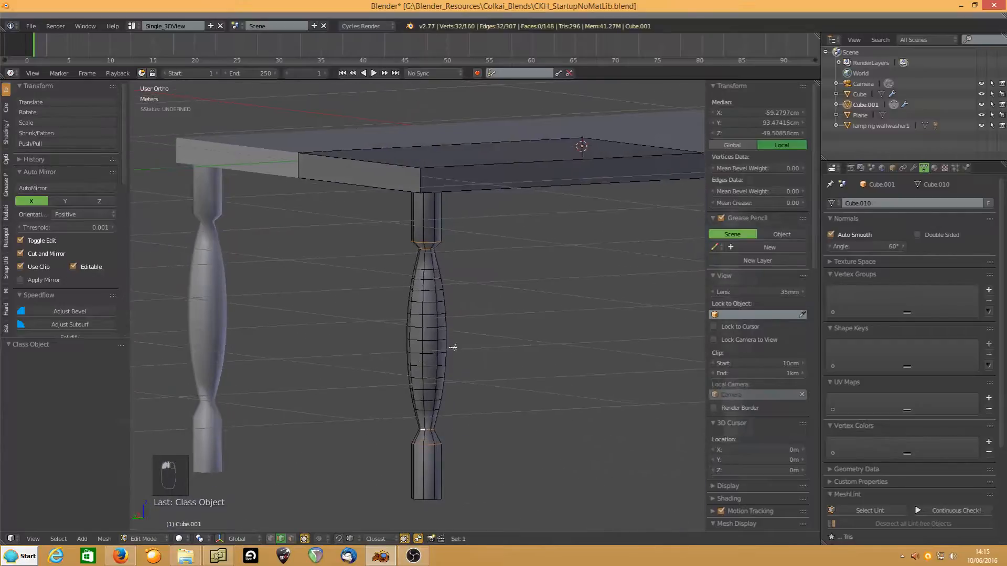
key(ctrl+e)
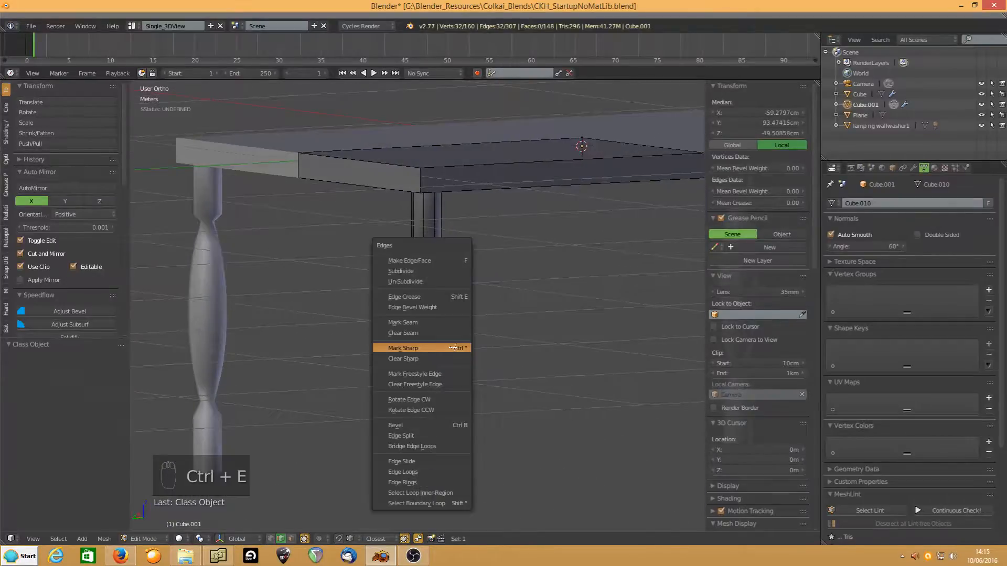
click(403, 348)
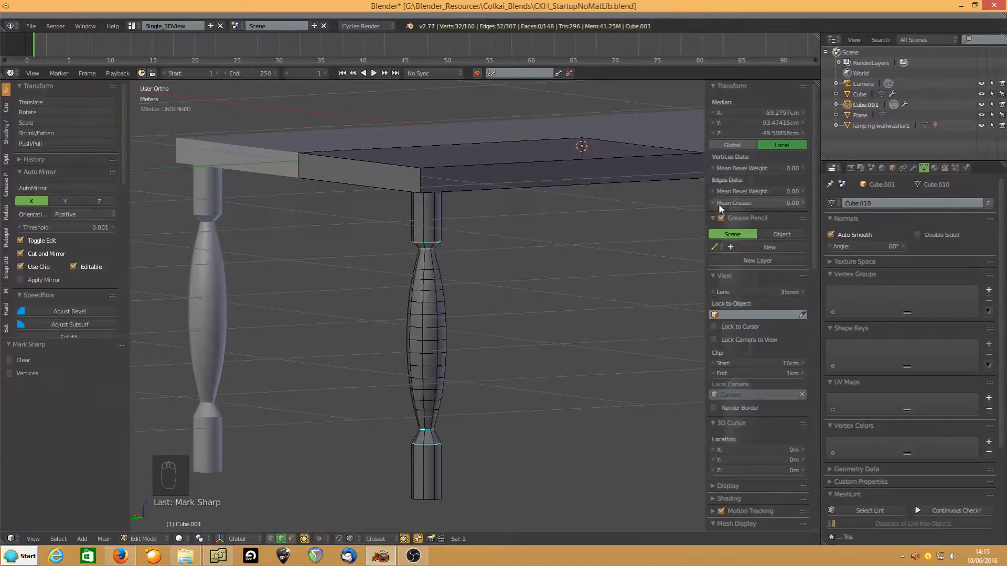
- Set the mean crease and mean bevel weight of the four neck loops to 1.00
drag(721, 204, 797, 205)
drag(725, 192, 797, 192)
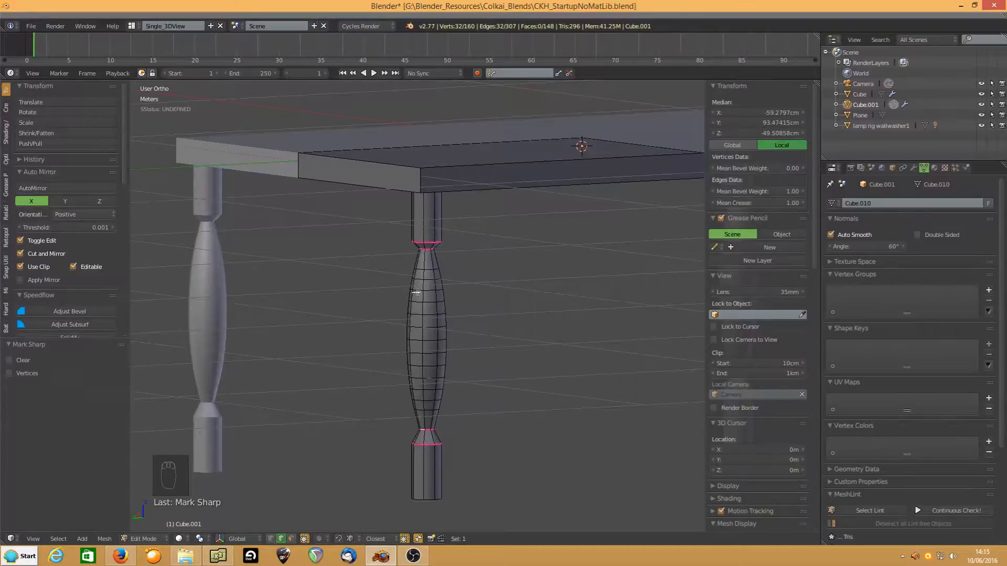
middle_drag(416, 292, 369, 289)
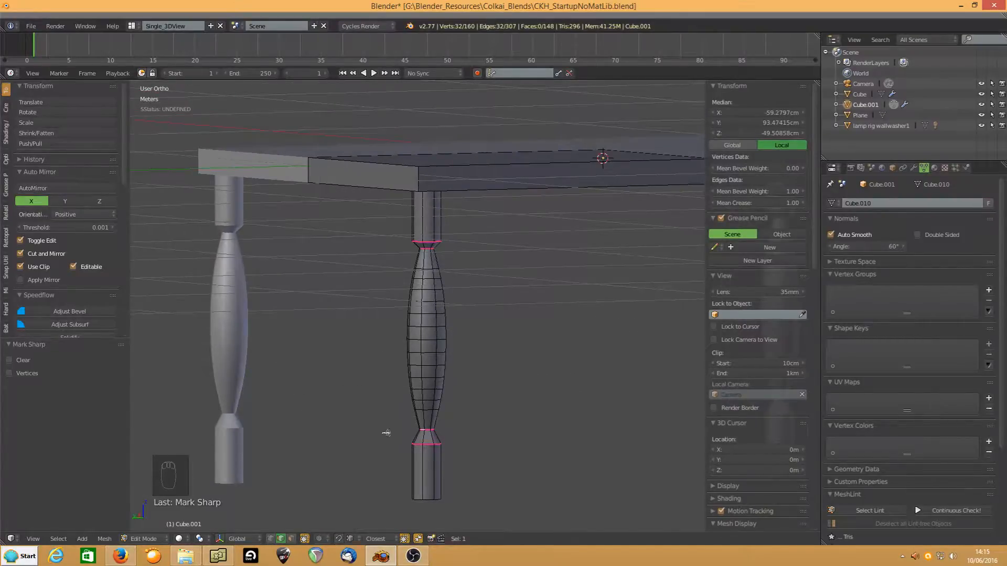
- Bevel the edge loop around the middle of the leg by about 0.013 with 2 segments
alt+right_click(429, 340)
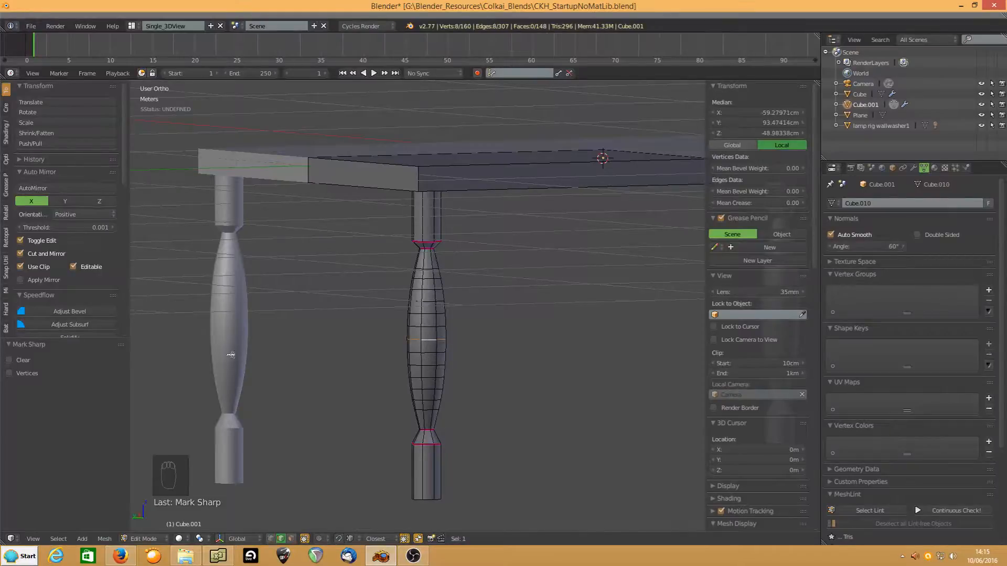
key(ctrl+b)
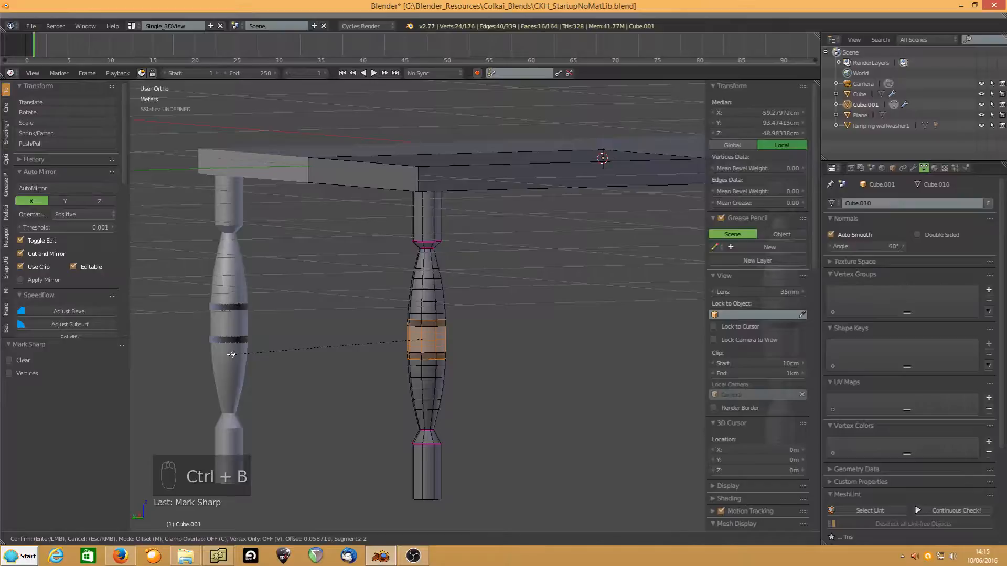
scroll(231, 355, down, 1)
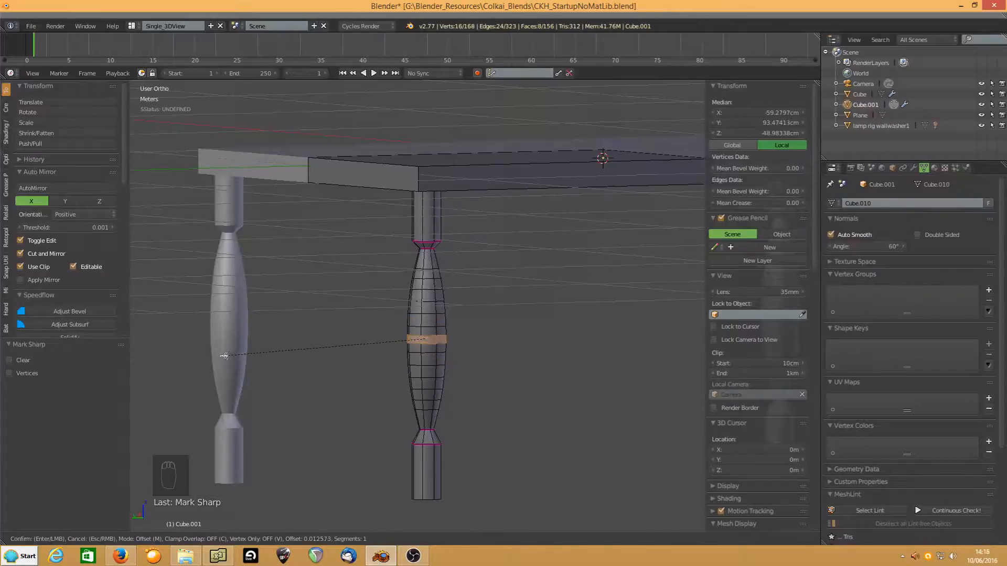
scroll(225, 356, up, 1)
click(225, 356)
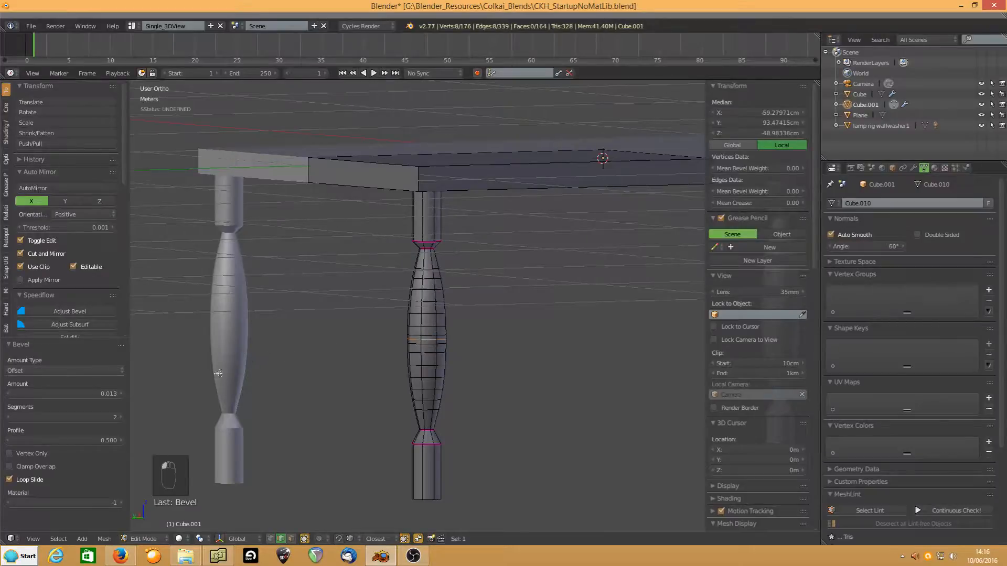
- Scale the bevel's centre loop inward to about 0.752 to form a groove around the leg
key(s)
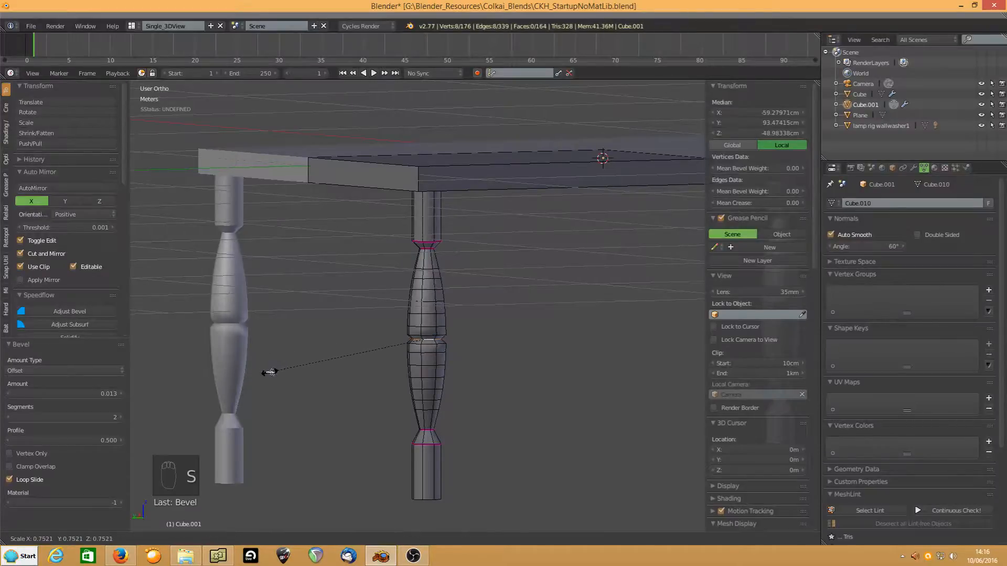
click(271, 372)
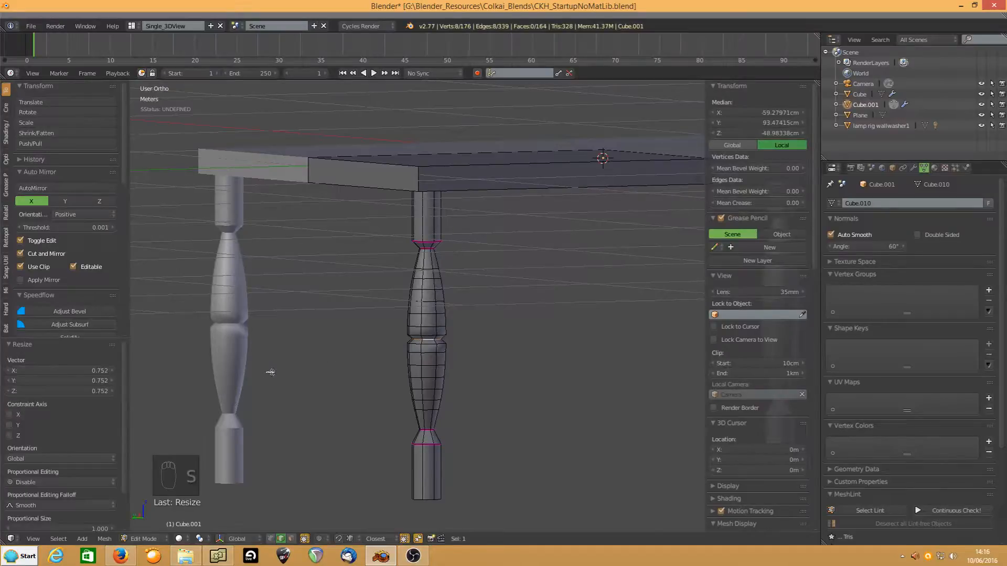
- Select the two edge loops bordering the leg's middle groove and mark them sharp
scroll(271, 372, up, 2)
alt+right_click(417, 346)
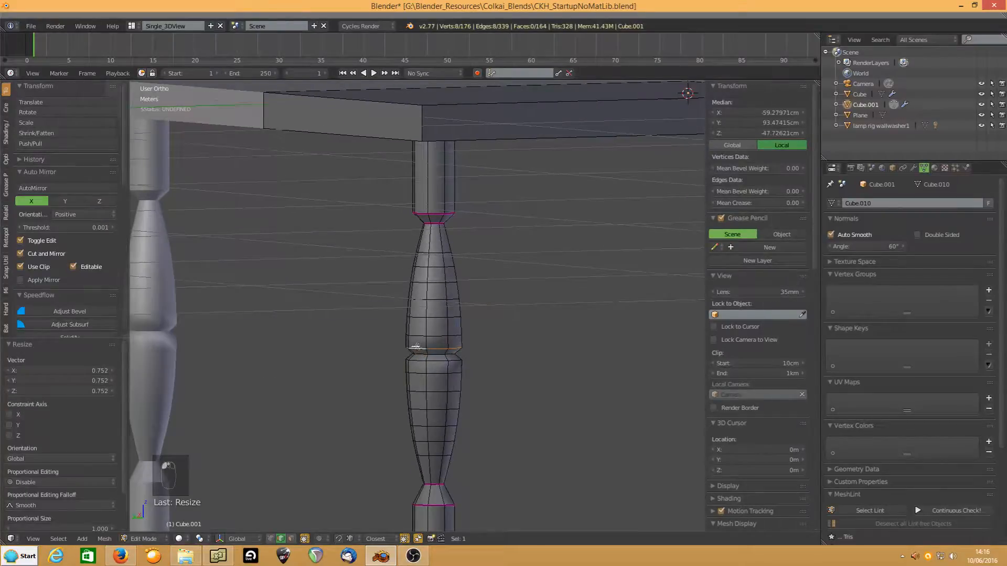
alt+shift+right_click(418, 361)
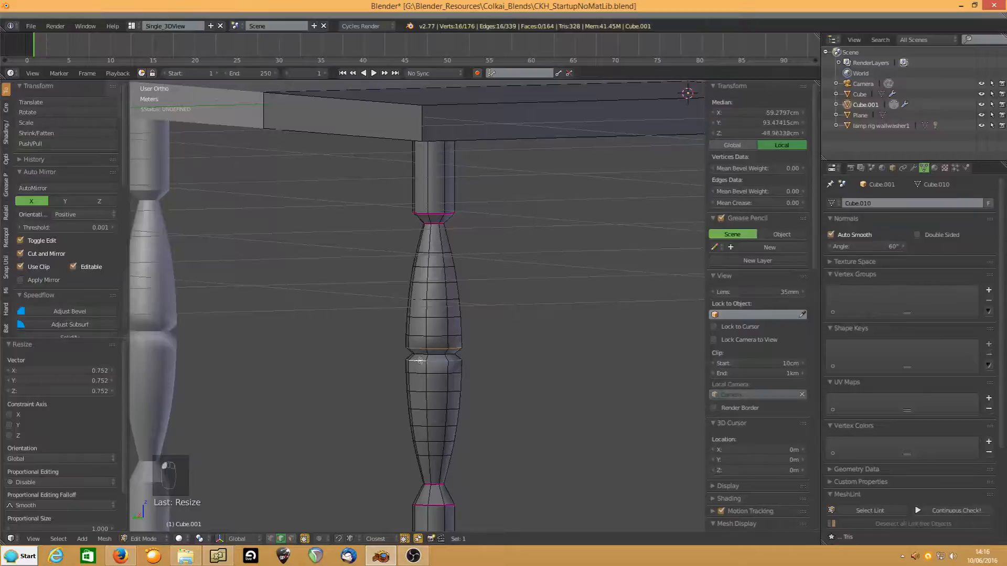
key(ctrl+e)
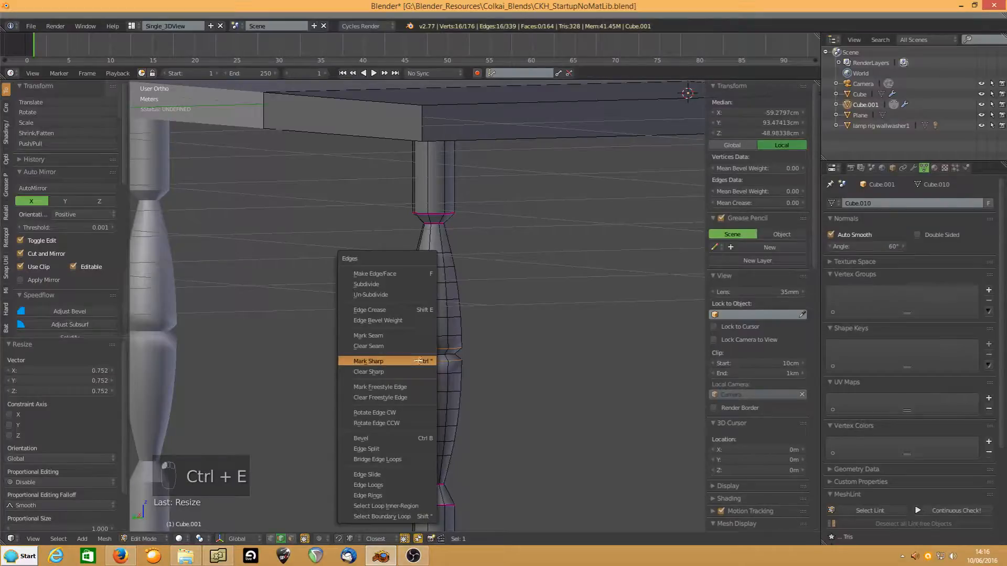
click(378, 362)
middle_drag(377, 346, 320, 353)
scroll(320, 354, down, 3)
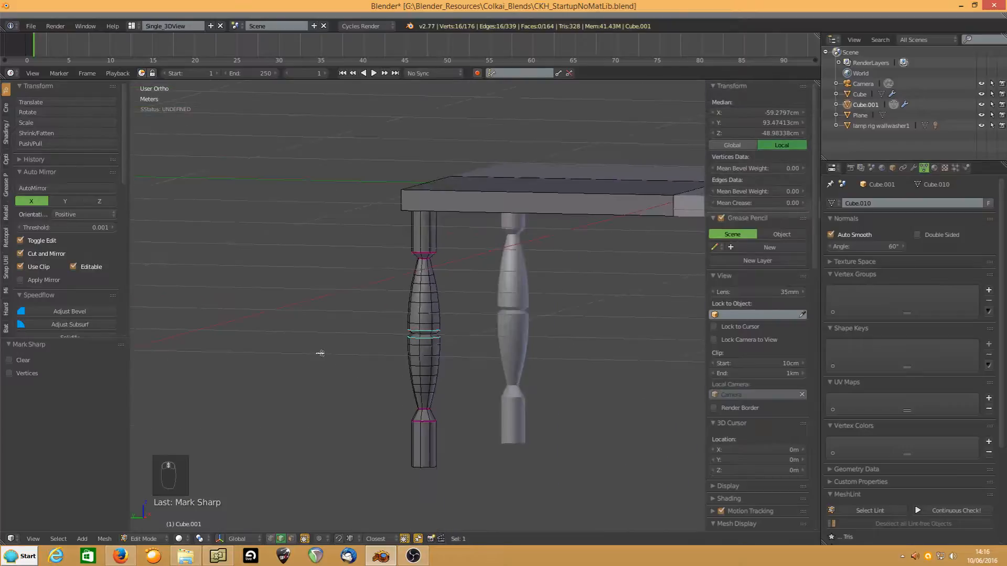
middle_drag(434, 340, 461, 331)
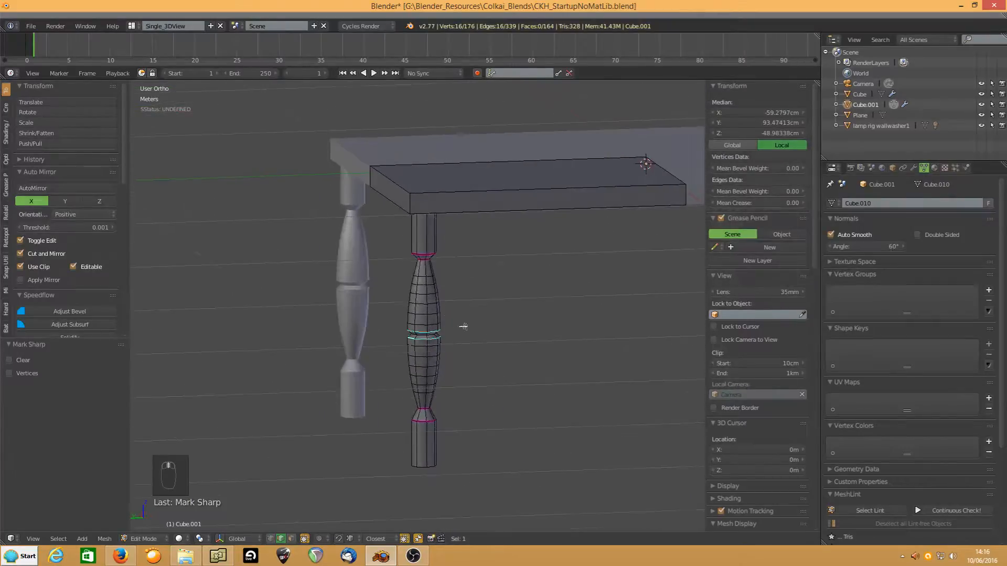
- Bevel the two upper outer edges of the tabletop by about 0.042 with 3 segments
right_click(396, 184)
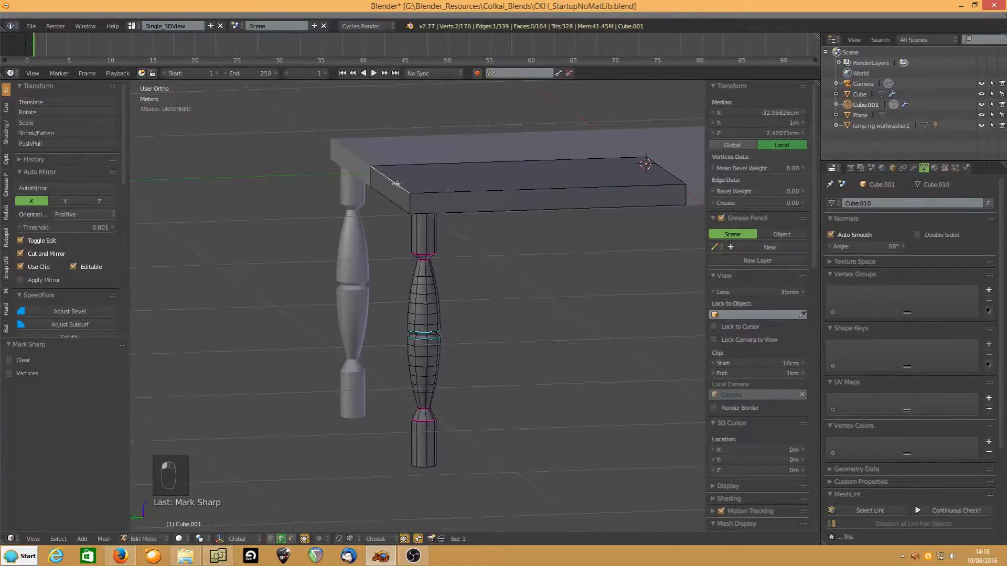
shift+right_click(454, 191)
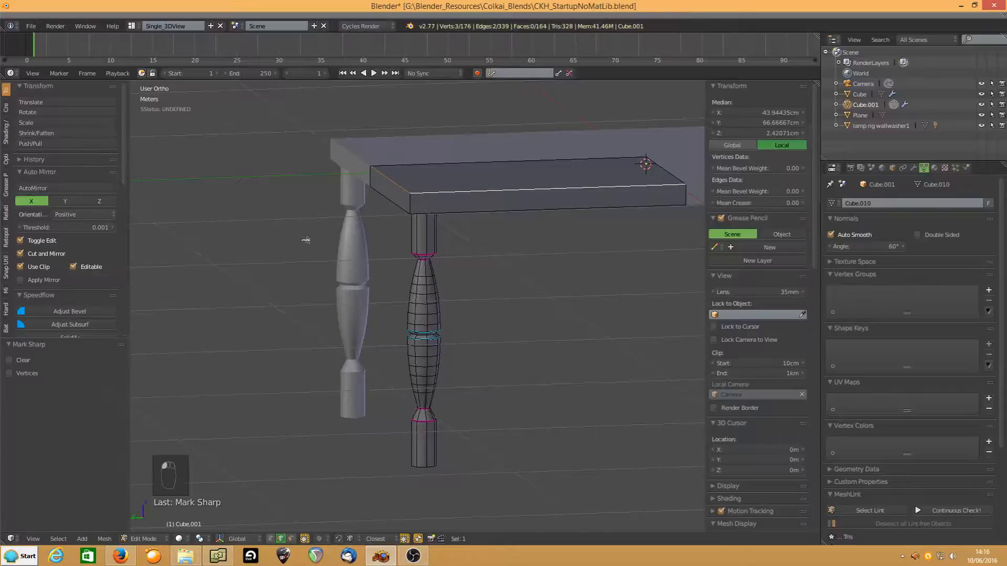
key(ctrl+b)
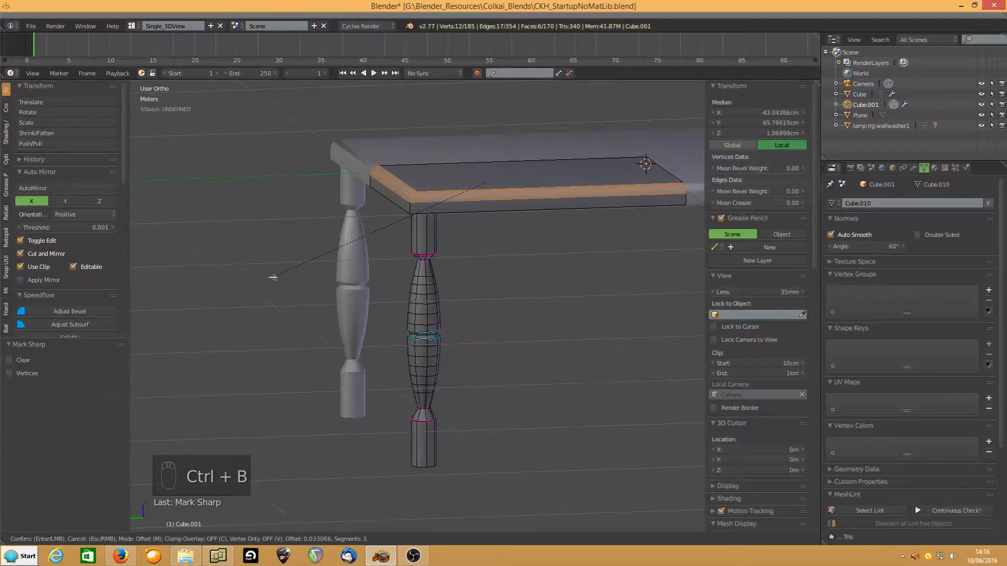
click(270, 277)
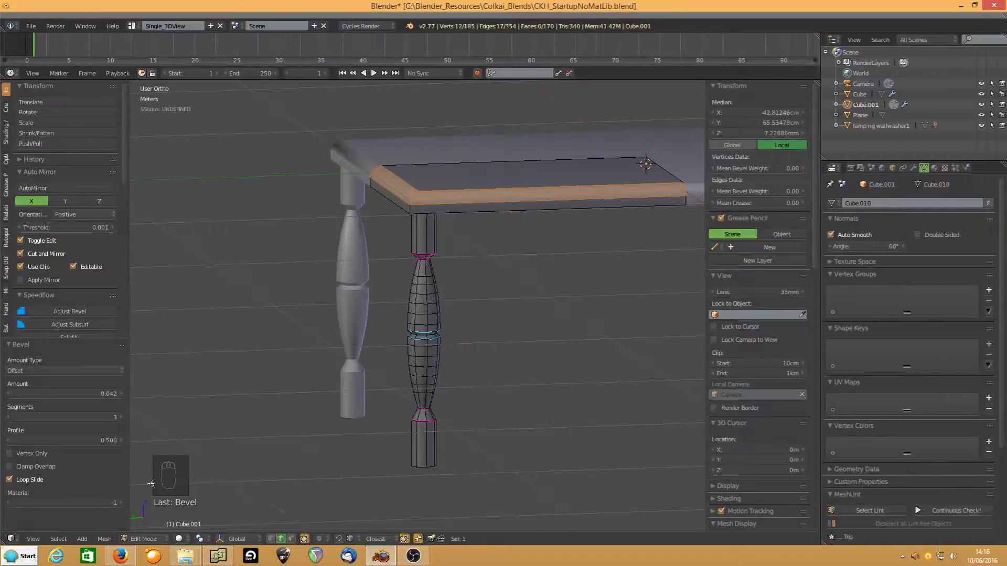
- Select the boundary loop of the tabletop's bevelled edge faces and mark those edges sharp
click(59, 538)
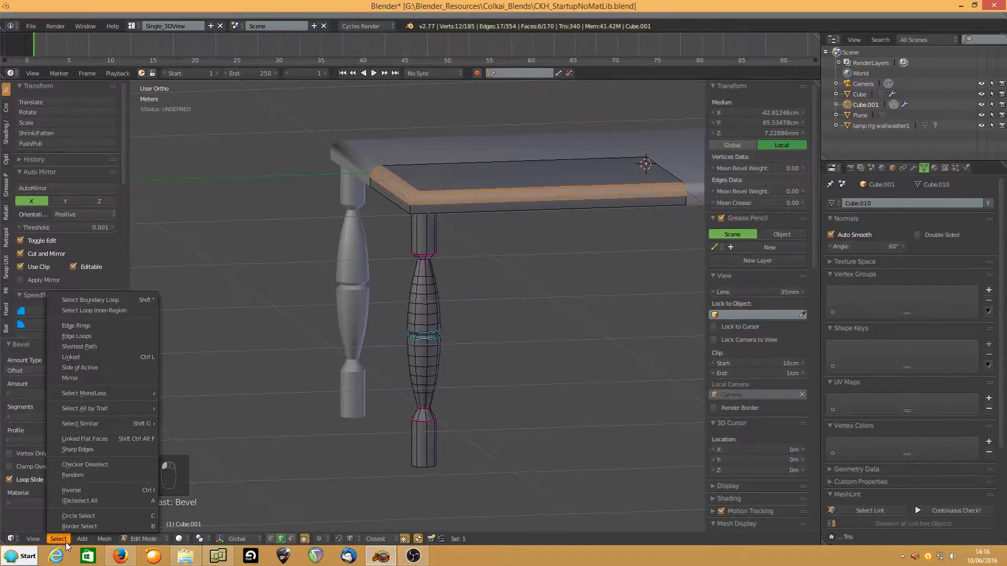
click(116, 307)
key(ctrl+e)
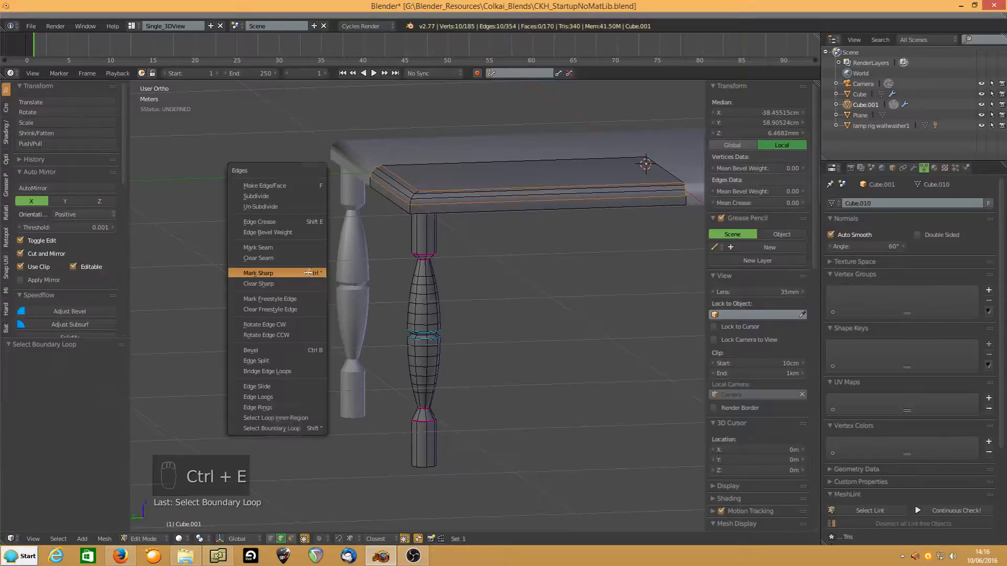
click(308, 272)
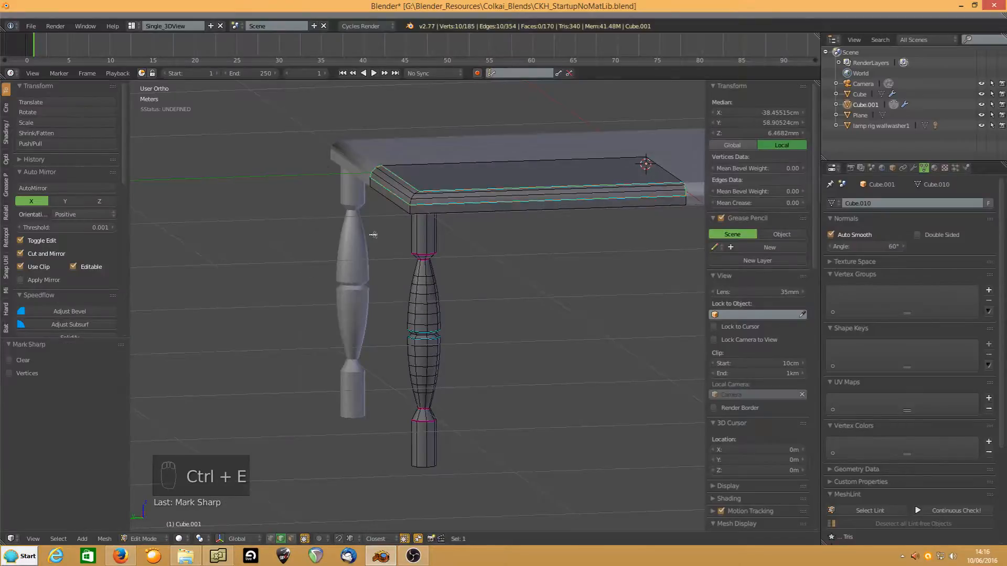
- Bevel the vertical edges at the tabletop's outer corner by about 0.098 with 6 segments and check the whole table in Object Mode
click(411, 200)
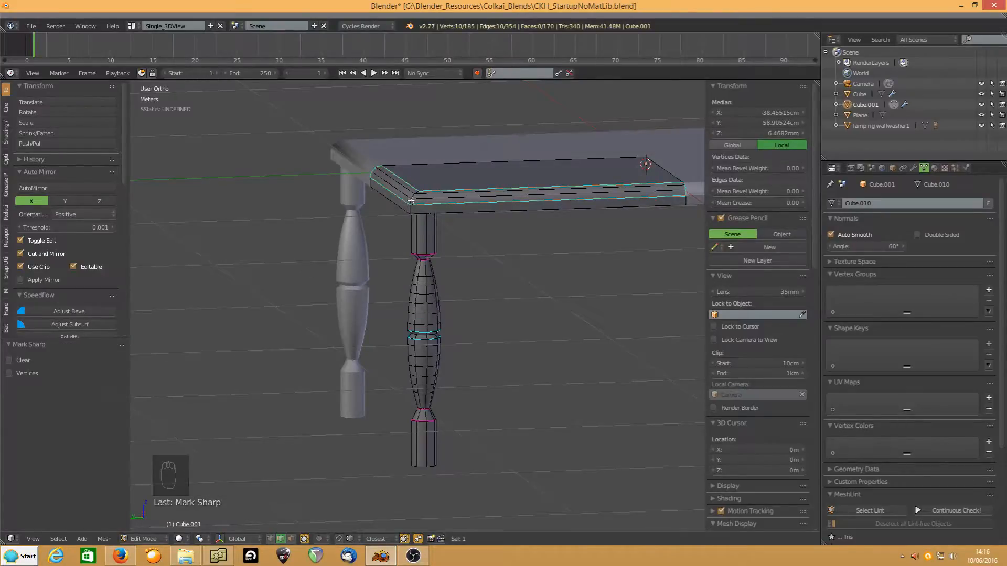
middle_drag(306, 234, 335, 270)
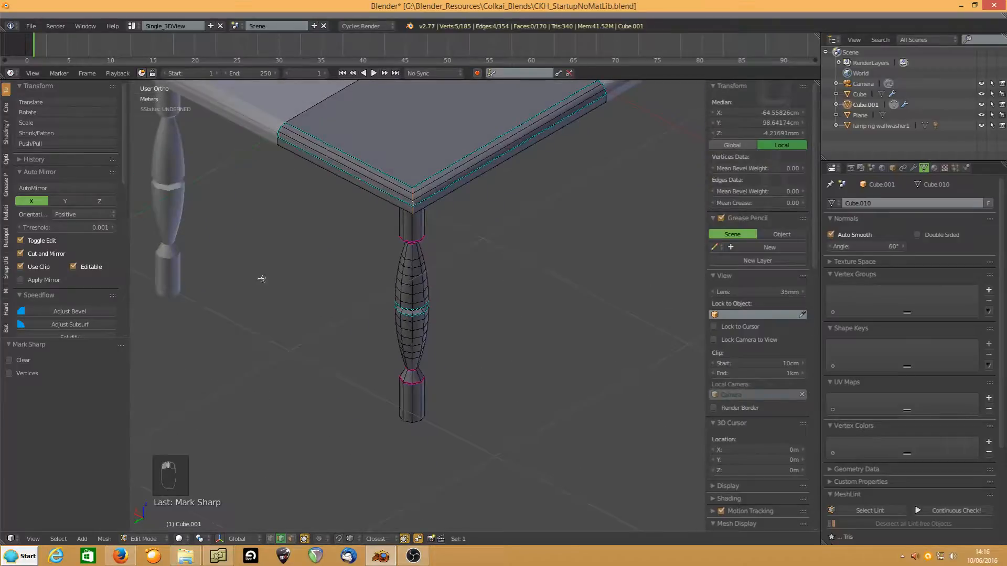
key(ctrl+b)
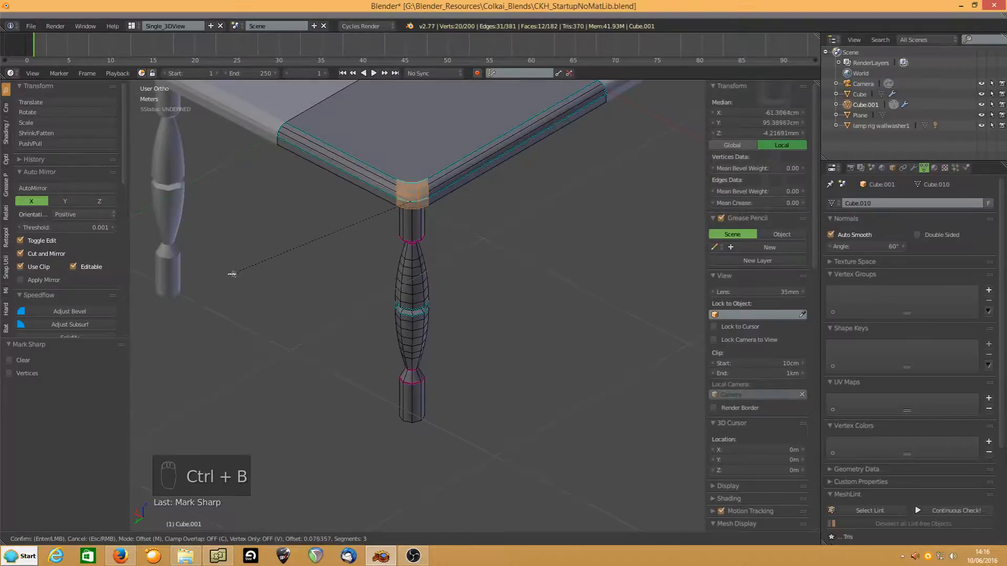
scroll(226, 273, up, 3)
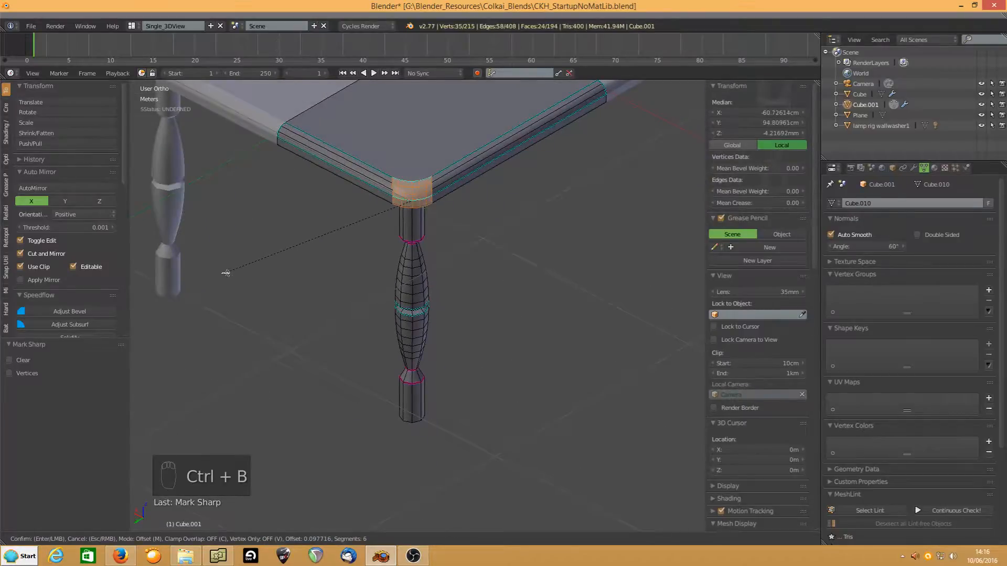
click(226, 273)
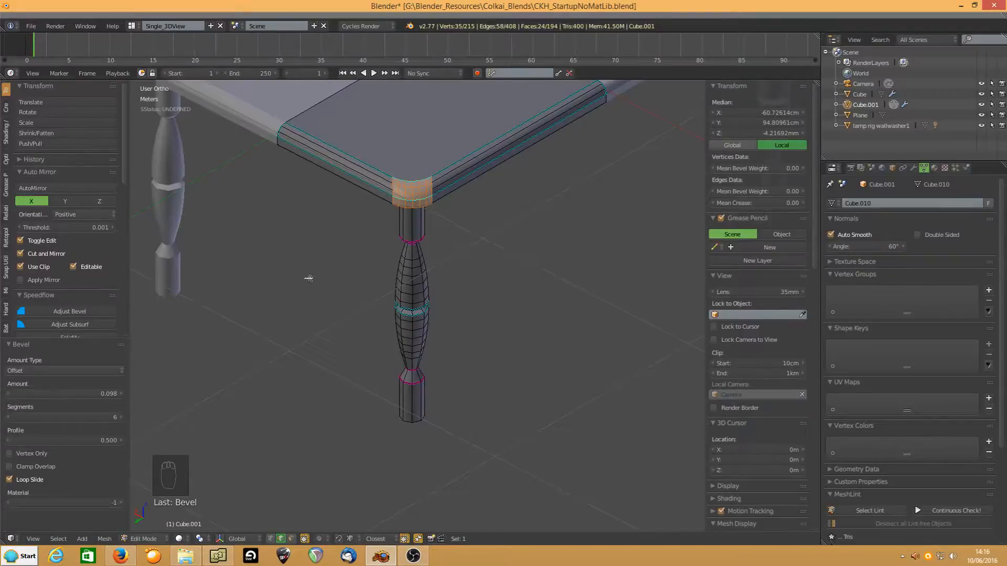
middle_drag(362, 283, 342, 259)
key(Tab)
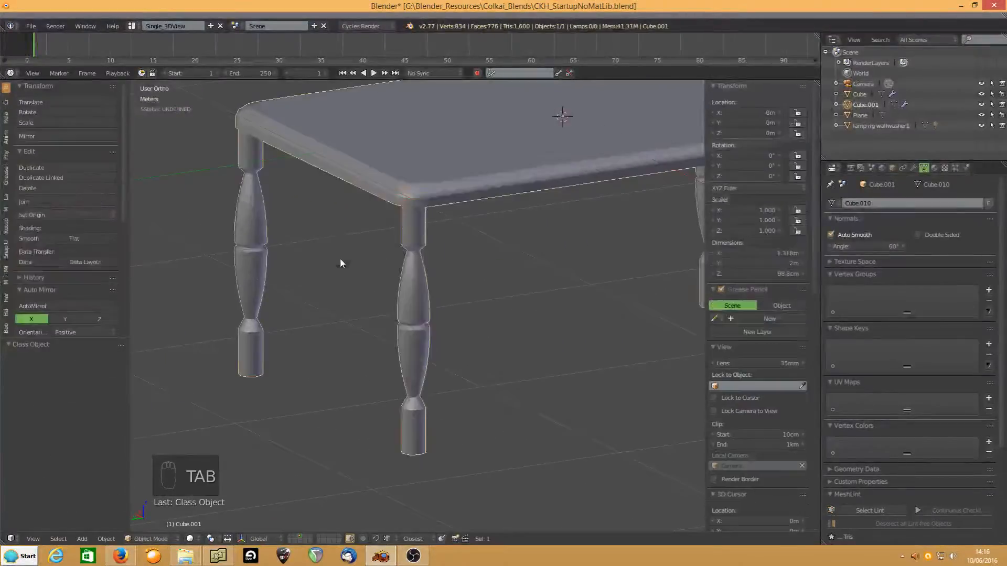
scroll(340, 258, down, 4)
middle_drag(515, 282, 456, 285)
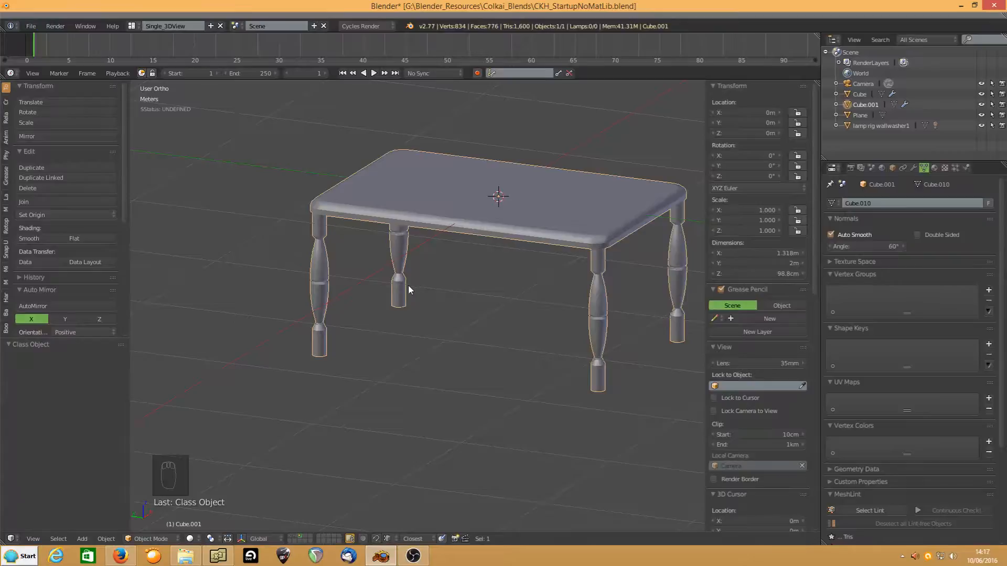
middle_drag(381, 294, 402, 293)
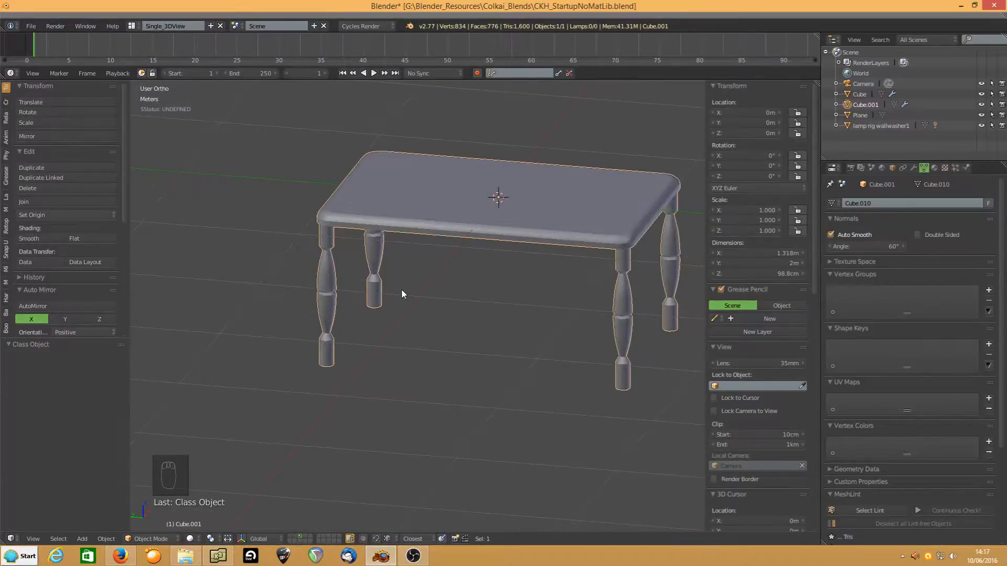
- Add a cube to the table mesh in Edit Mode and scale it to 0.1
key(Tab)
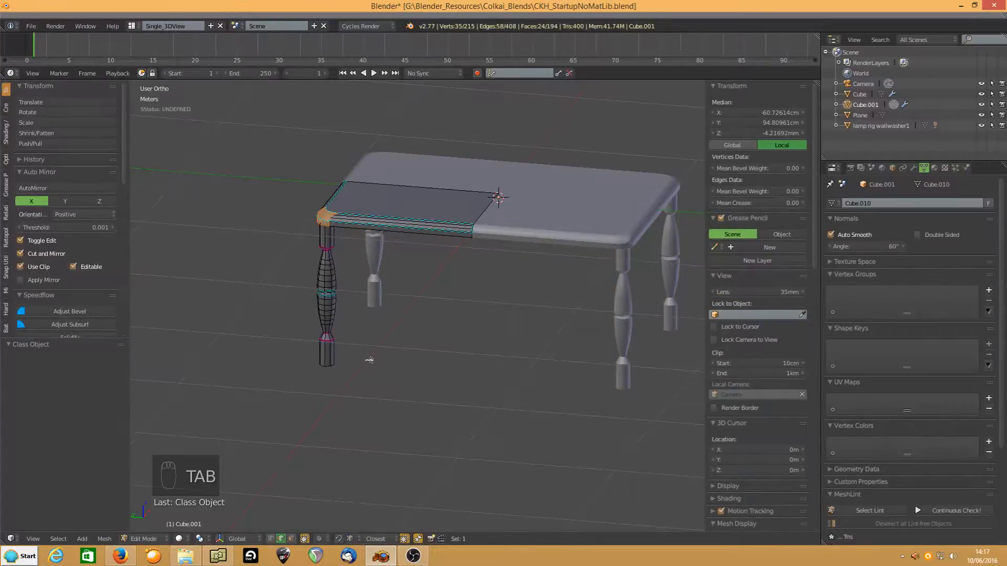
key(shift+a)
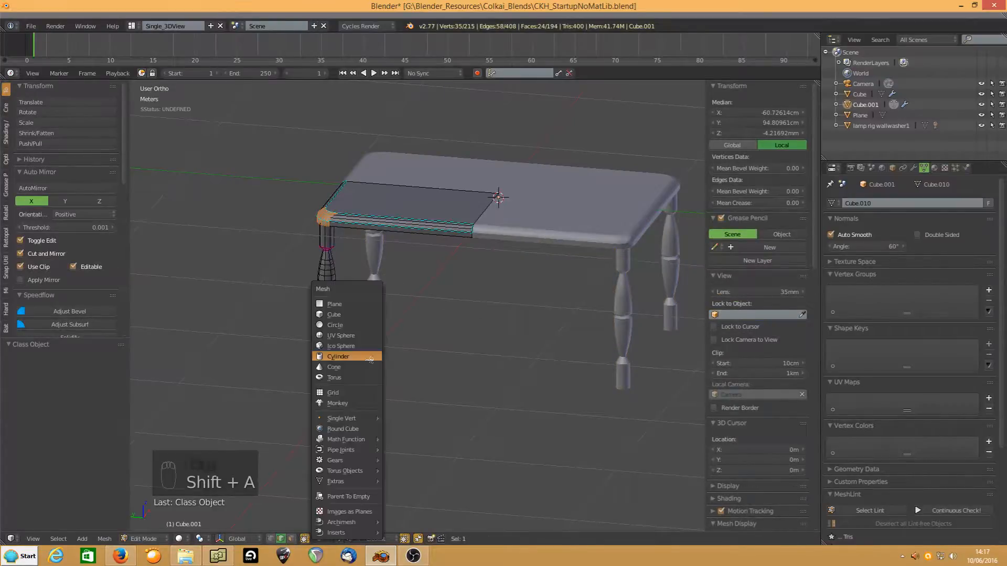
click(348, 315)
text(s.1)
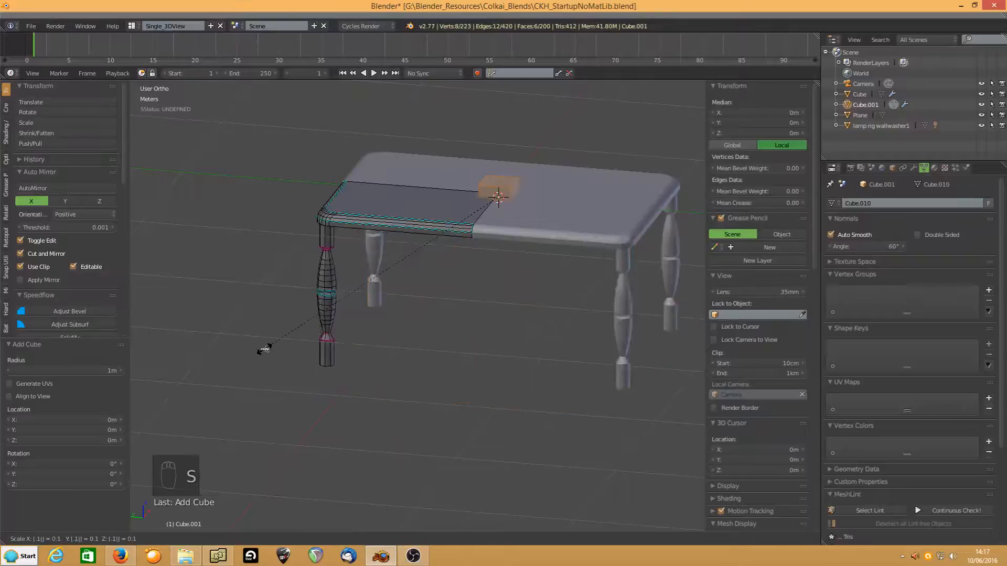
key(Return)
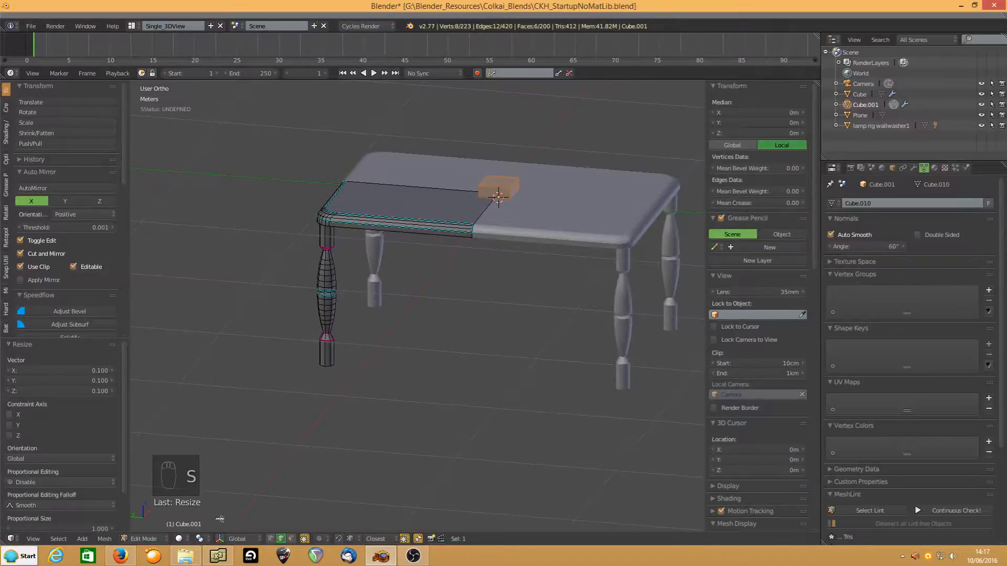
- Show the transform manipulator and move the cube below the tabletop, to about Y 17.8 cm and Z -68.6 cm
key(ctrl+space)
drag(496, 158, 507, 275)
drag(473, 303, 422, 337)
middle_drag(369, 338, 415, 343)
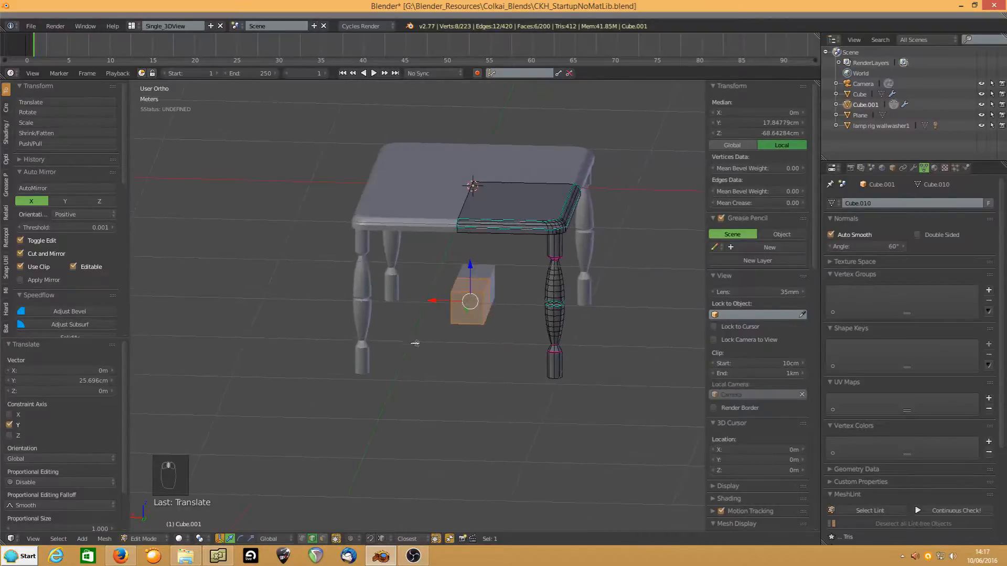
- Scale the cube to about 0.191 along X and 0.426 along Z to form a slim bar
key(s)
key(x)
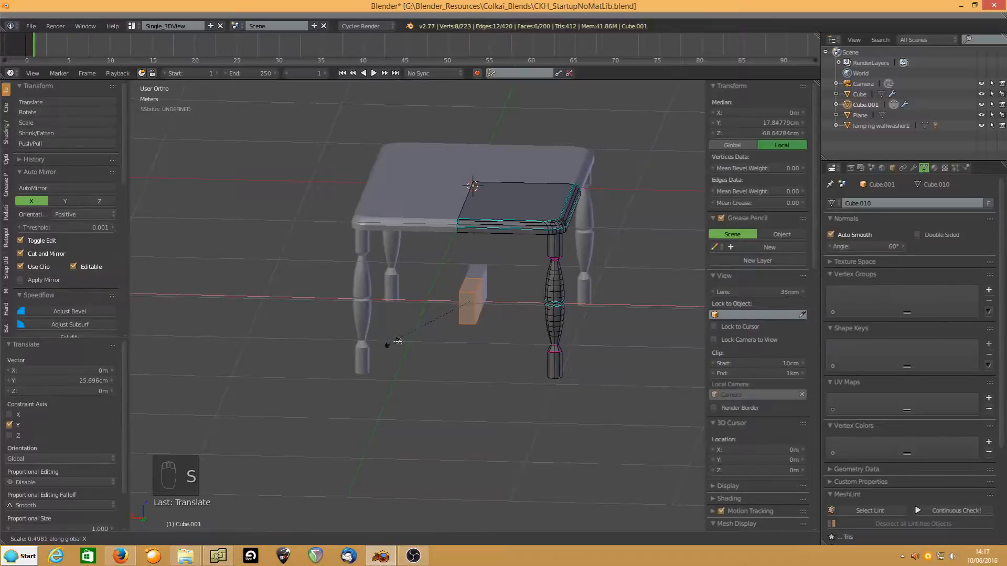
click(452, 330)
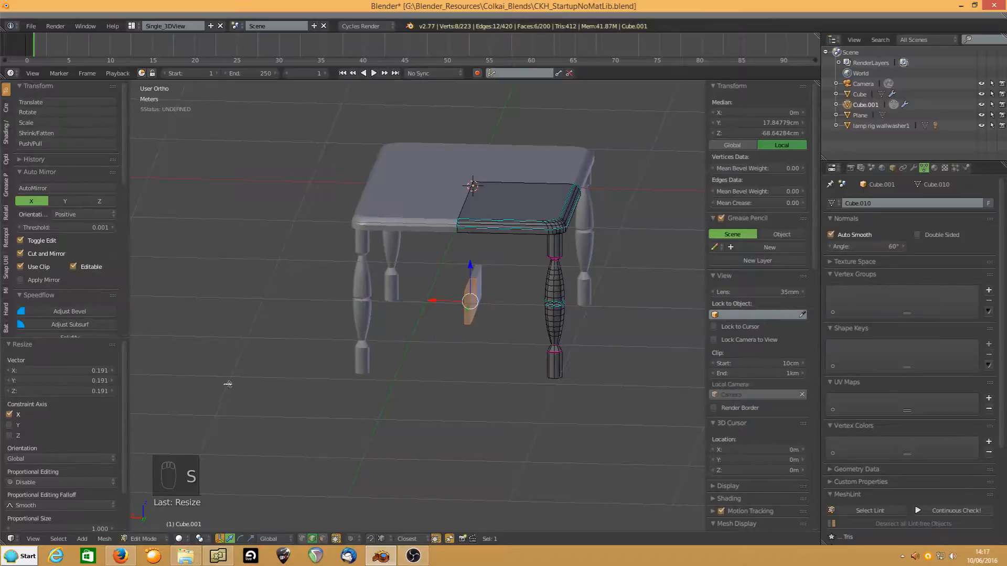
key(s)
key(z)
click(370, 345)
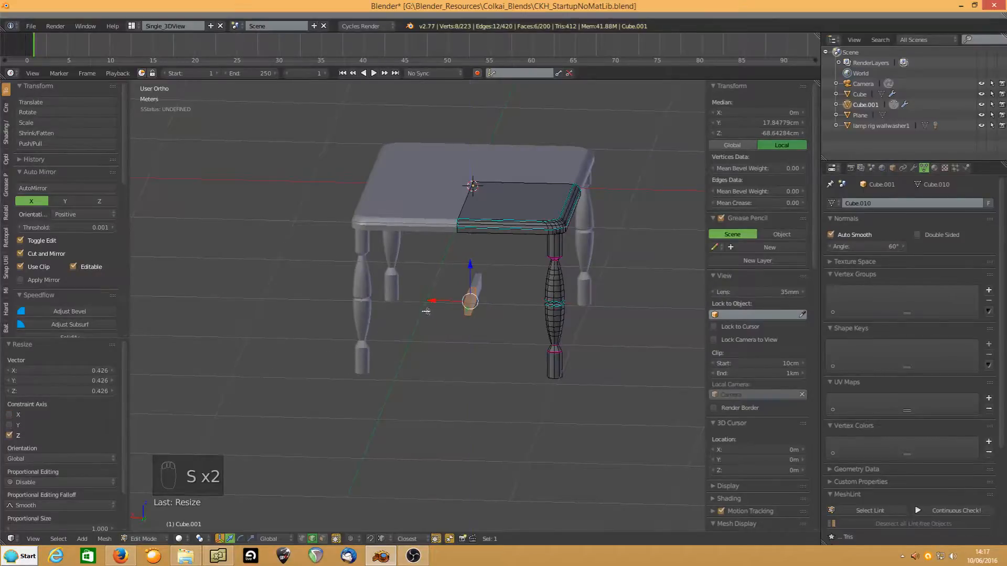
- Show the mesh as wireframe from the top and turn off the Mirror modifier's display in Edit Mode
key(z)
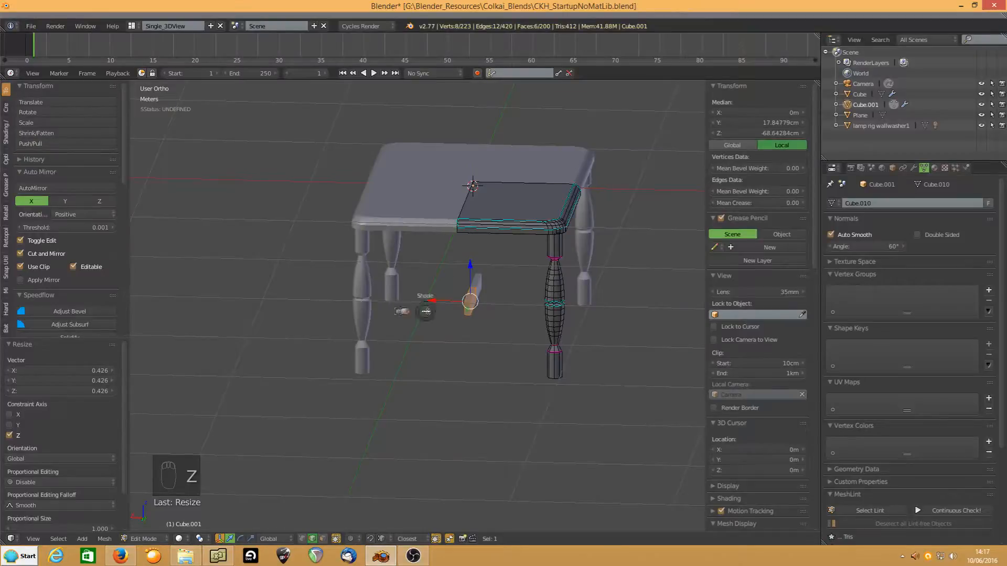
key(KP_7)
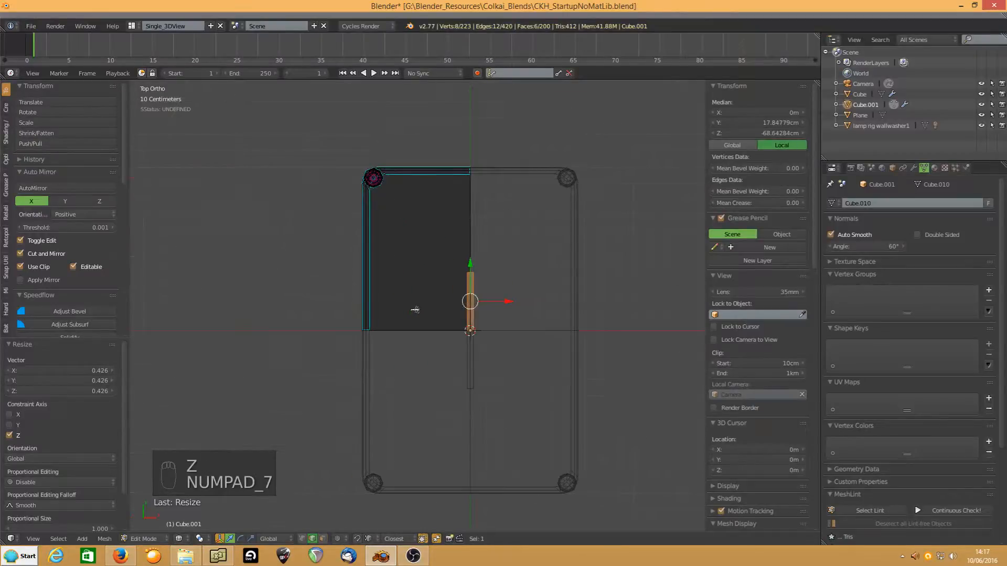
key(g)
right_click(352, 243)
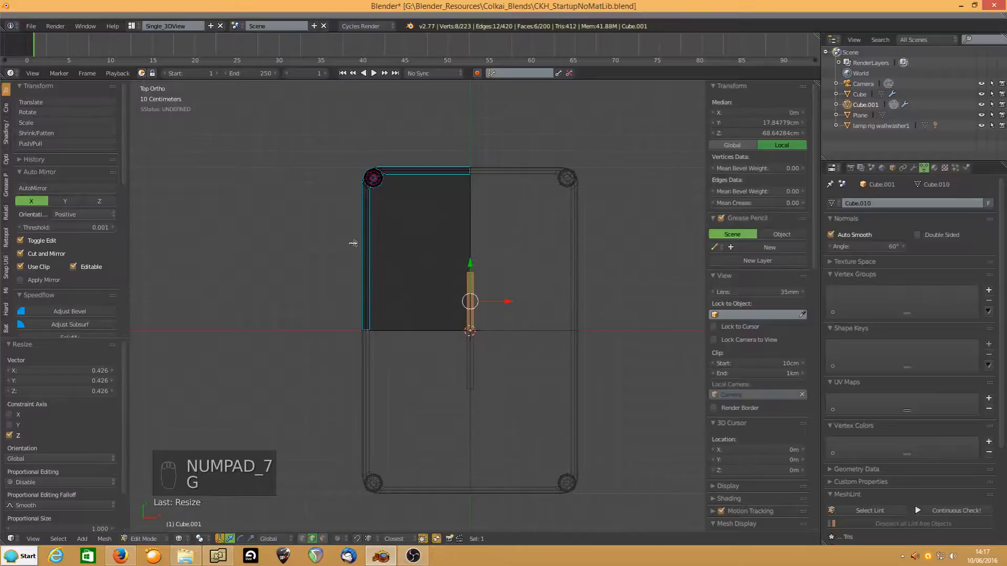
click(893, 168)
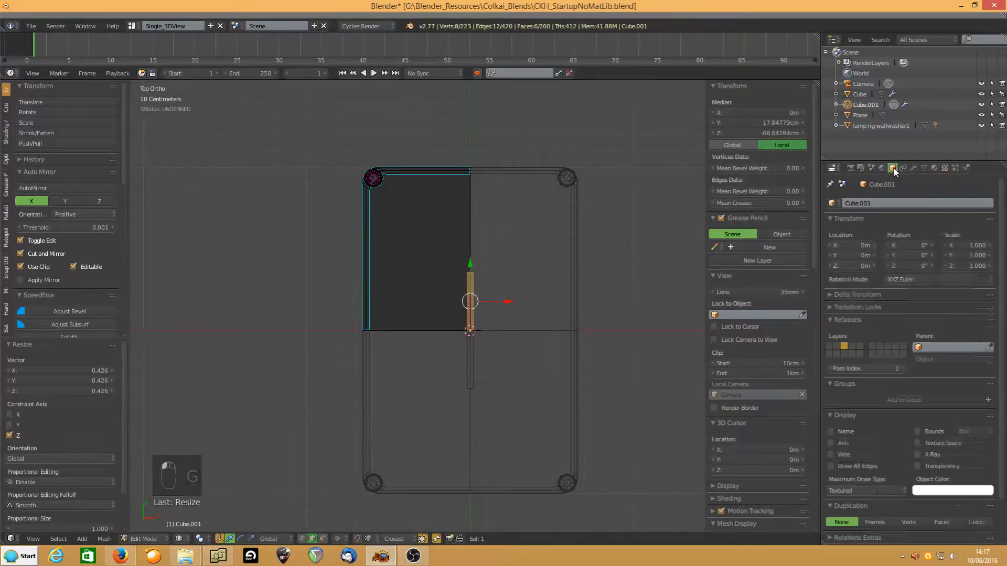
click(913, 168)
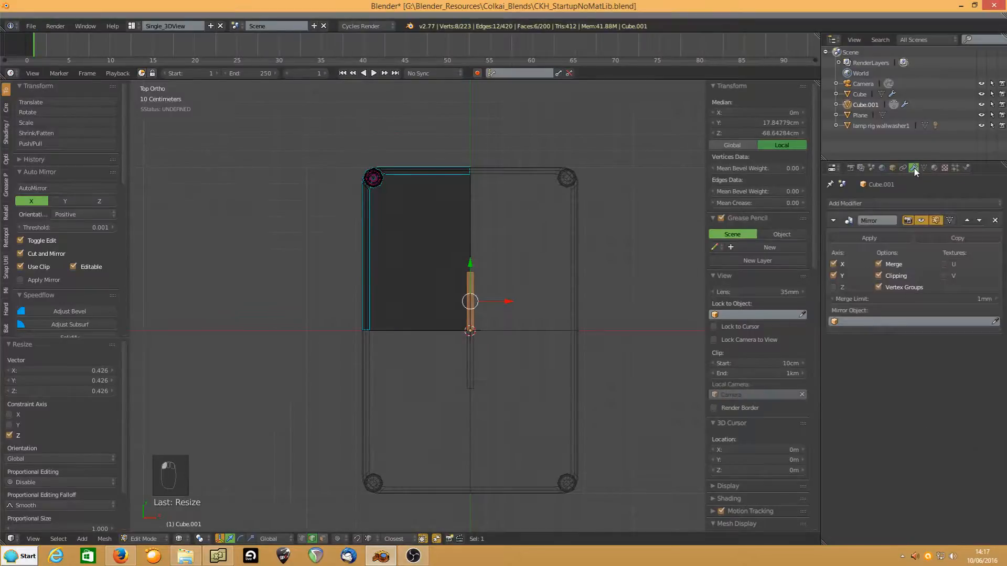
click(933, 220)
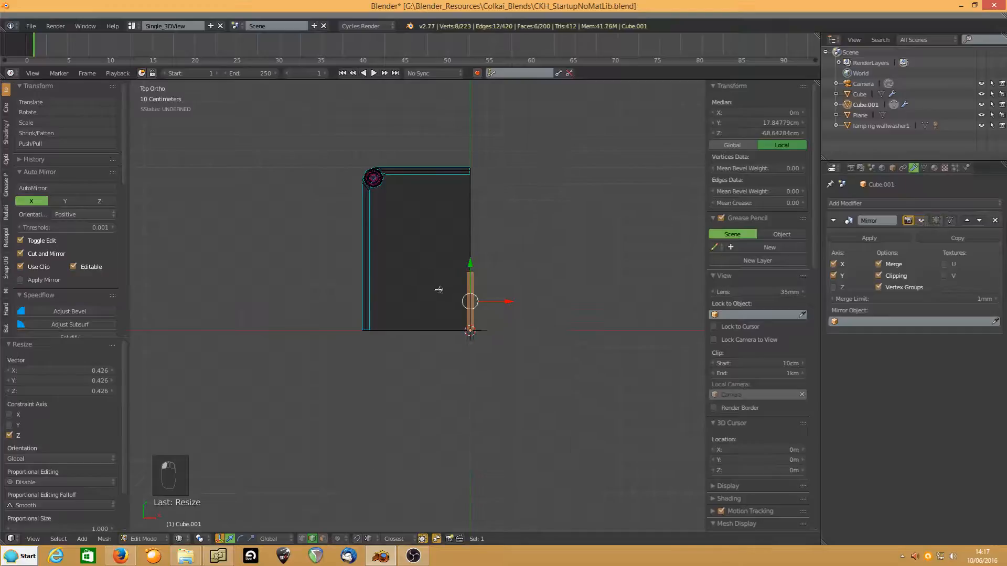
- Move the bar near the corner leg, about -50.7 cm in X and 53.3 cm in Y, and turn the Mirror modifier's Edit Mode display back on
key(g)
click(355, 205)
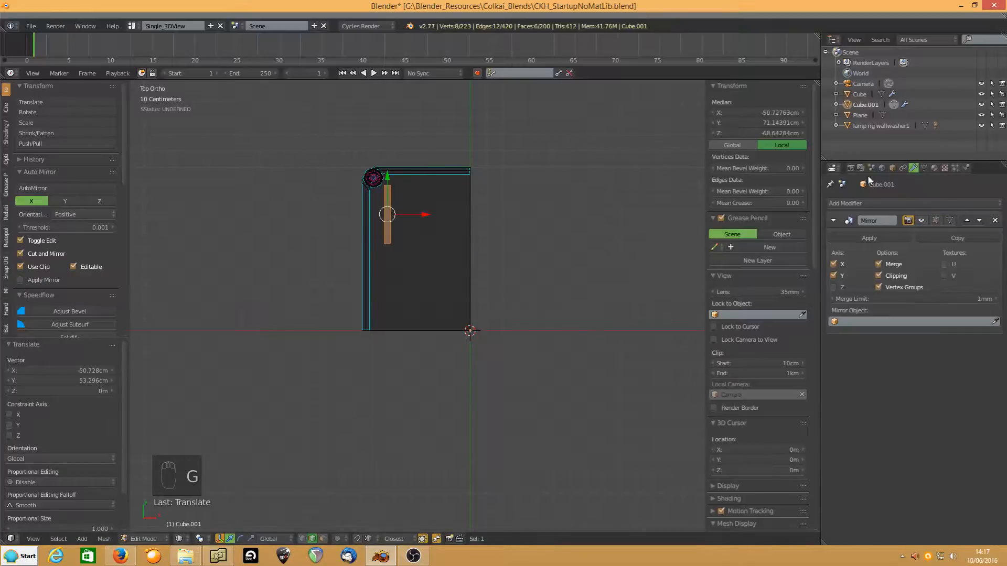
click(936, 220)
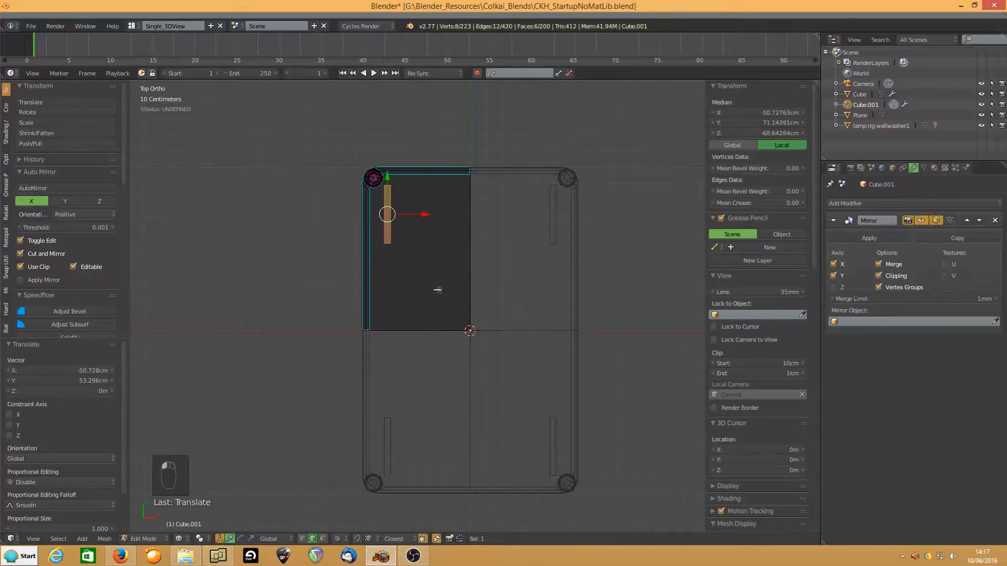
- Line the bar up with the corner leg in top view by moving it about -8.8 cm along X
middle_drag(334, 319, 427, 239)
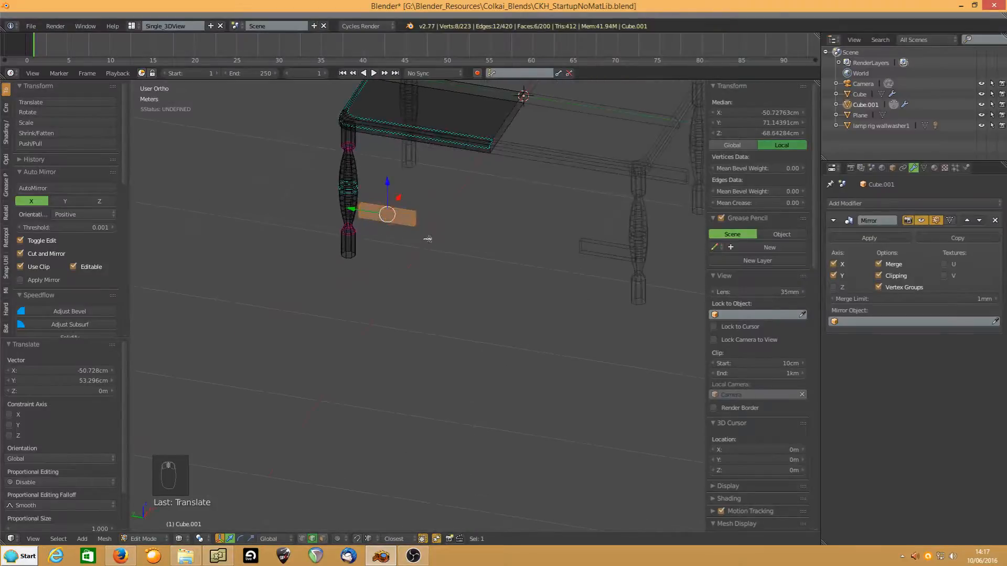
key(KP_7)
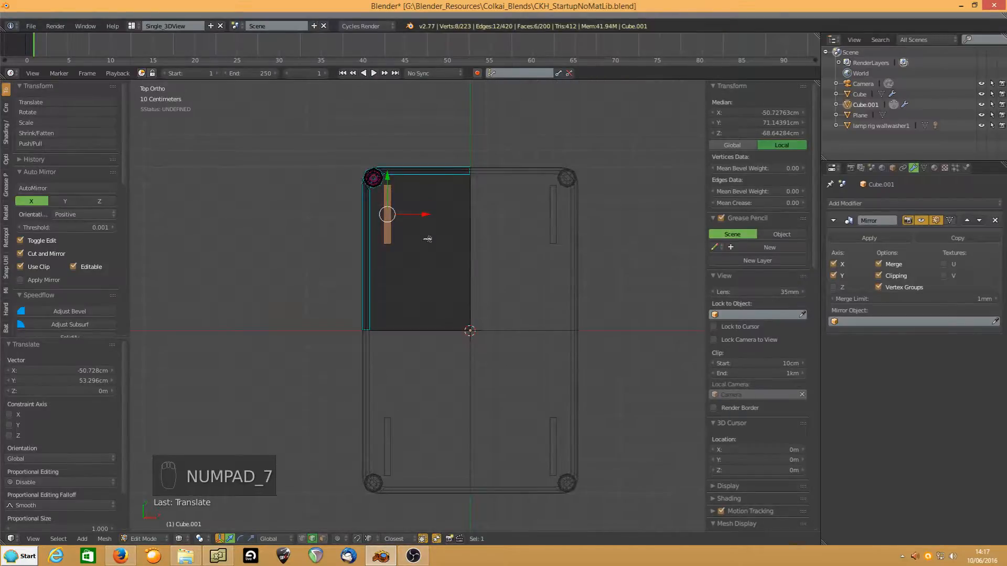
key(KP_Decimal)
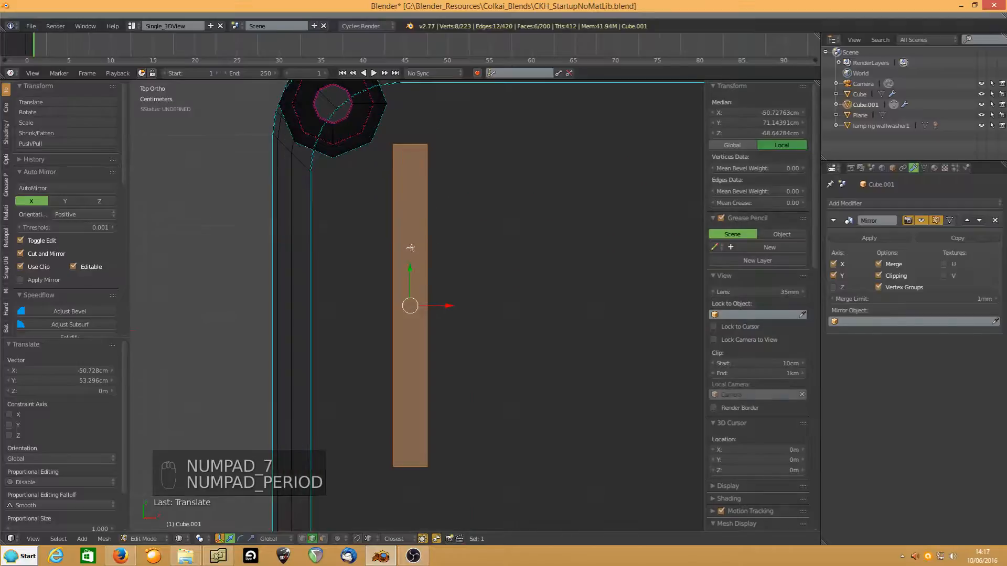
key(g)
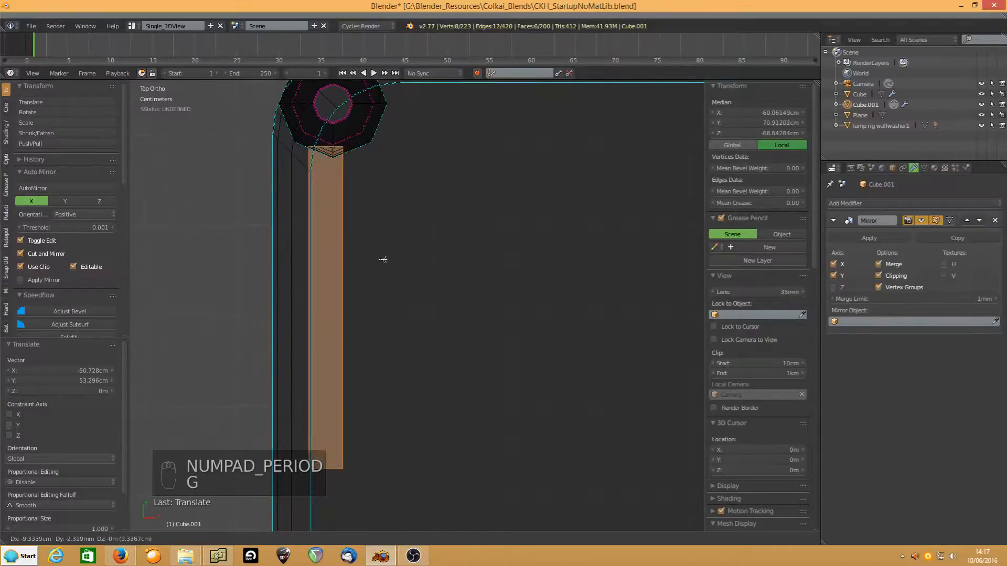
click(387, 260)
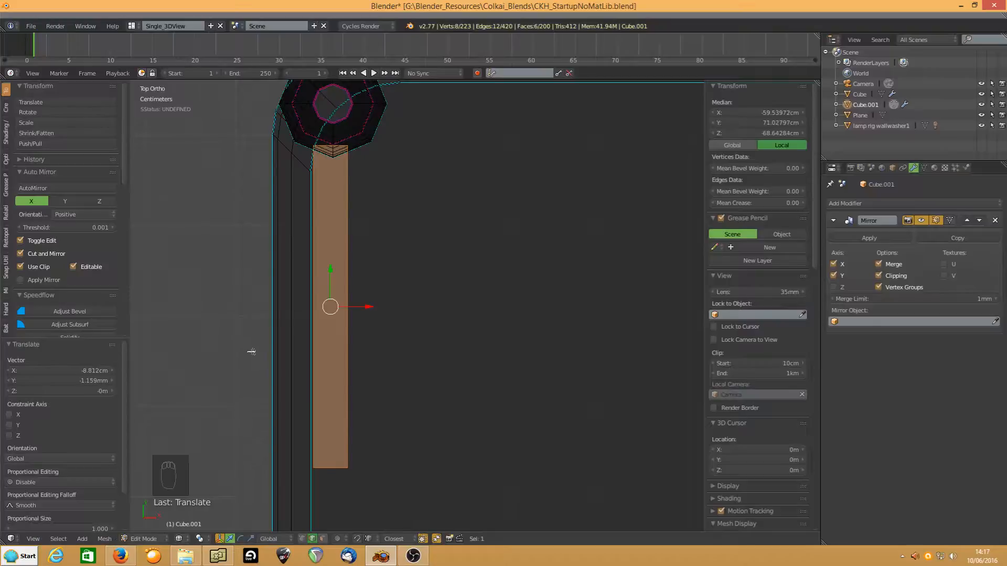
- Lower the bar about 18.5 cm to the leg's foot and shift it about 1.7 cm along Y into the leg
middle_drag(252, 350, 336, 247)
scroll(313, 294, down, 3)
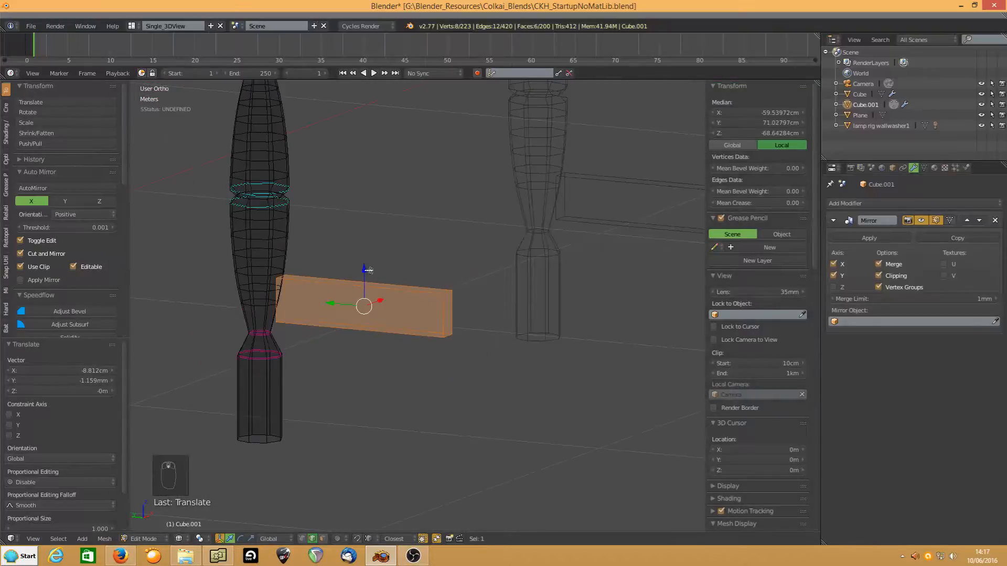
drag(366, 273, 360, 363)
middle_drag(363, 349, 362, 399)
key(z)
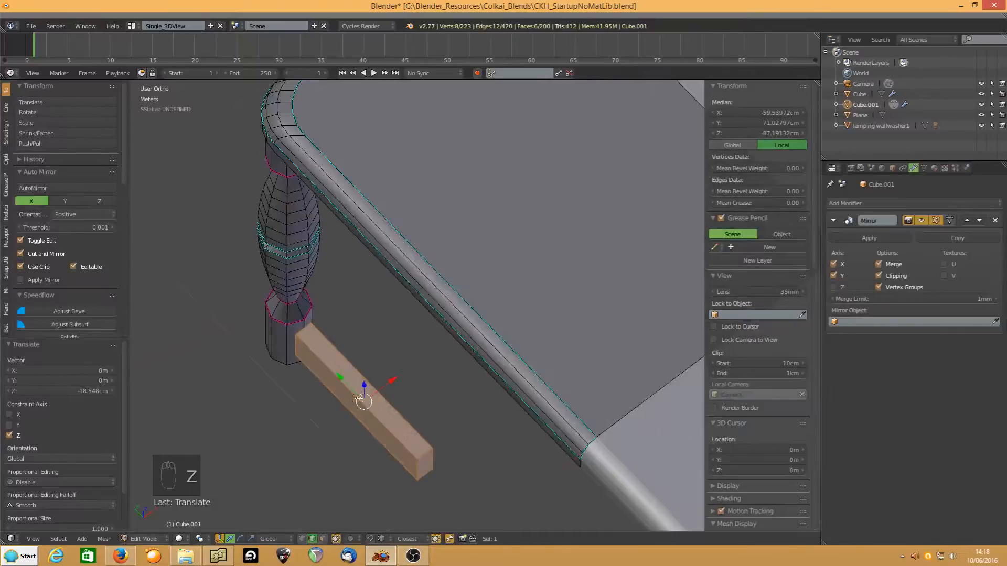
drag(339, 377, 330, 370)
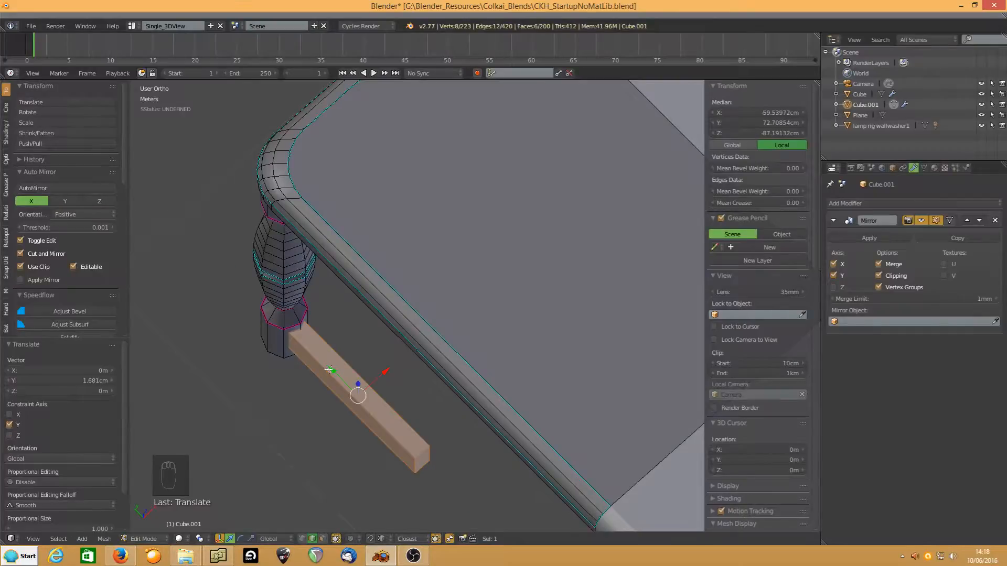
- Isolate the stretcher bar, delete its two end faces, and reveal the rest of the table mesh again
key(shift+h)
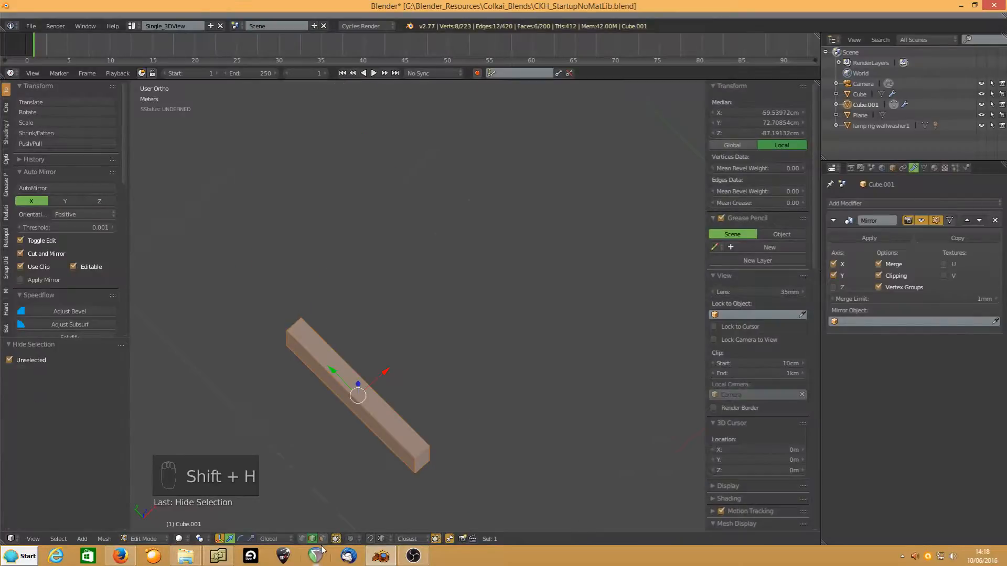
click(323, 538)
right_click(423, 462)
middle_drag(189, 388, 269, 330)
shift+right_click(243, 477)
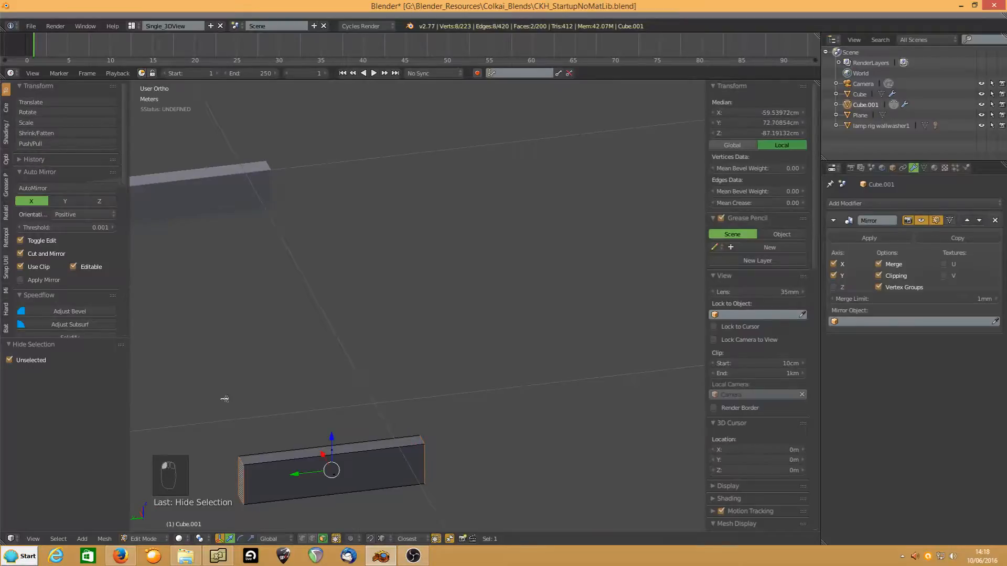
key(Delete)
click(224, 399)
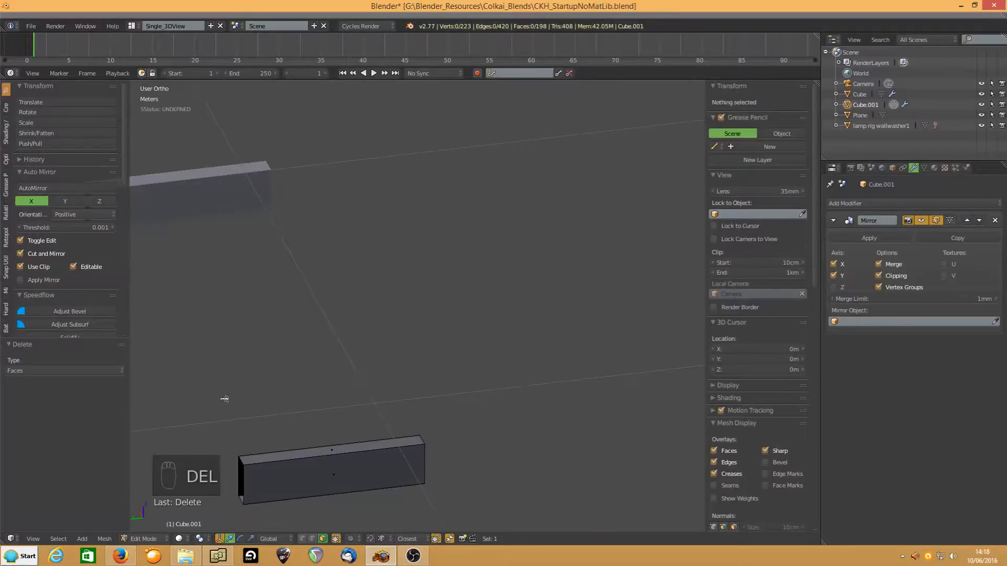
key(alt+h)
- Extend the bar's open inner end along Y to the mirror centre plane at Y 0 so both halves meet
right_click(306, 488)
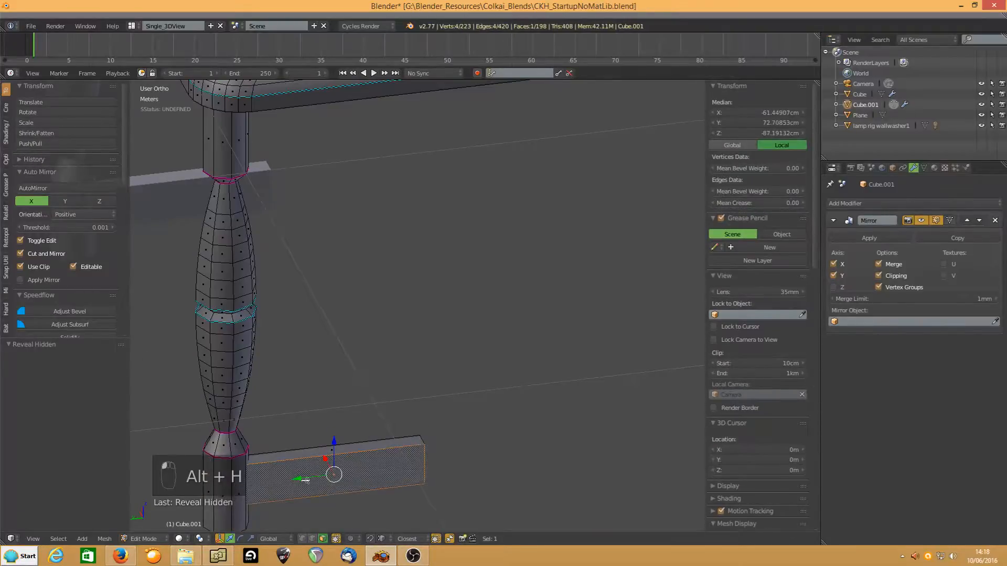
key(ctrl+l)
scroll(385, 442, down, 5)
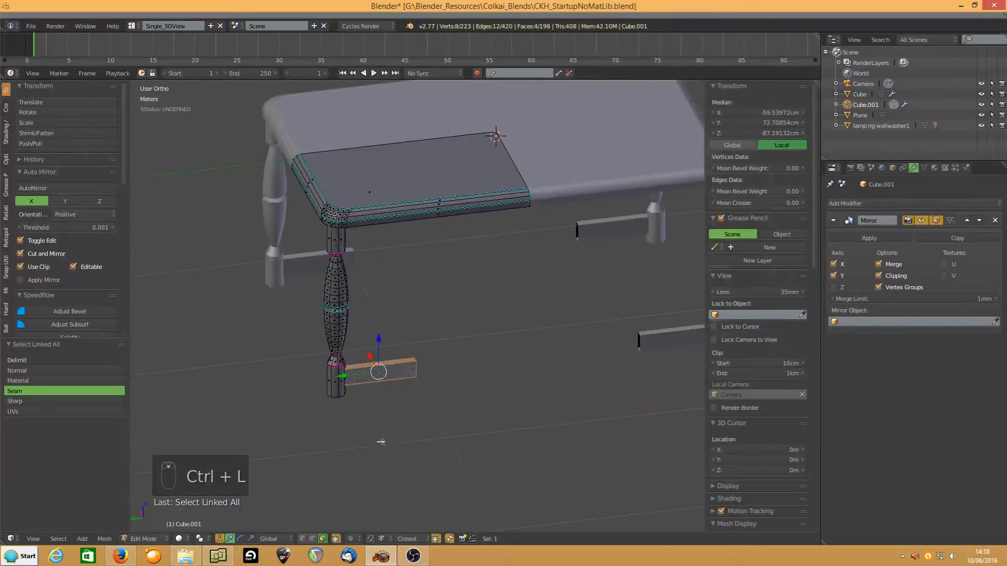
middle_drag(391, 424, 428, 401)
click(312, 538)
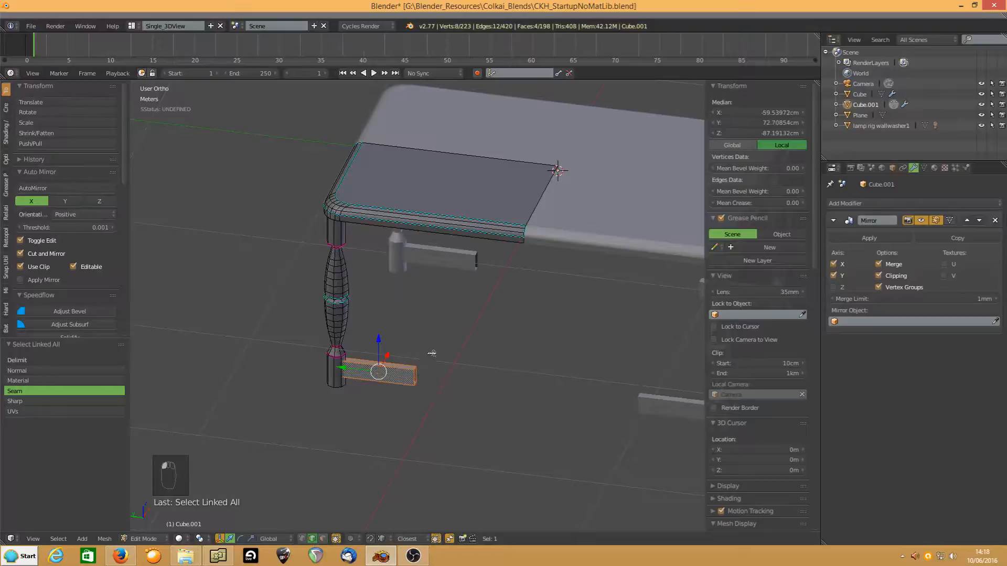
right_click(412, 375)
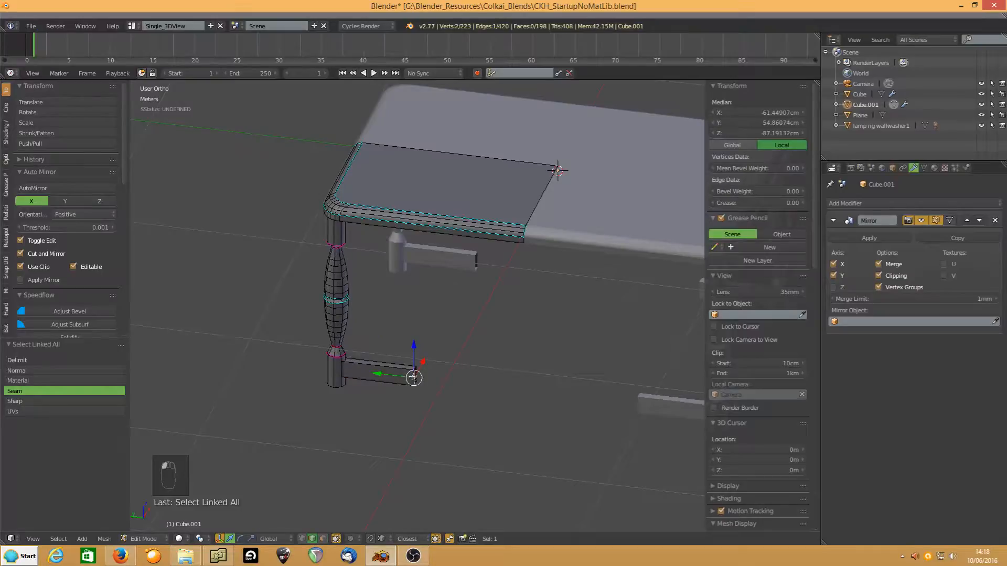
alt+right_click(407, 384)
key(g)
key(y)
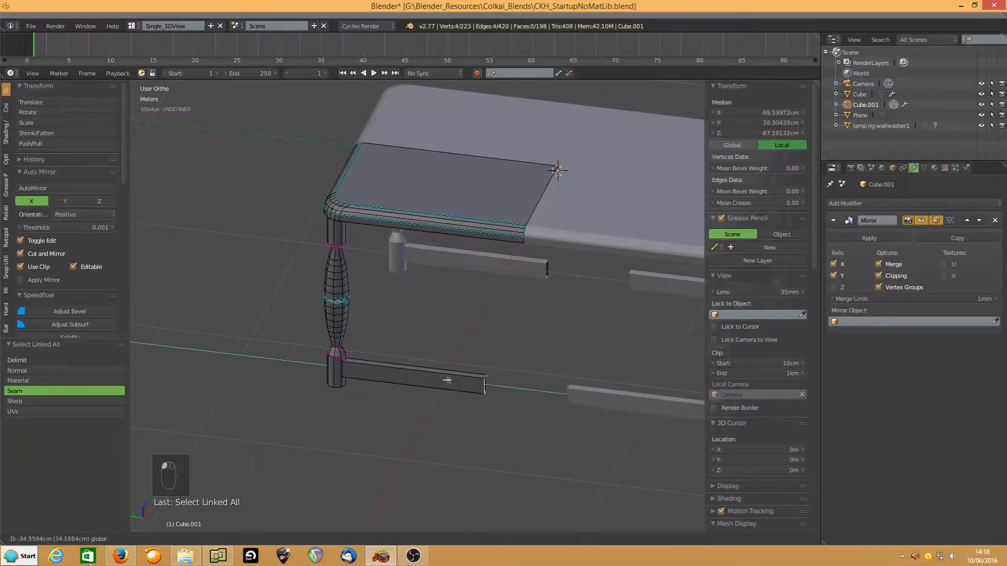
click(706, 396)
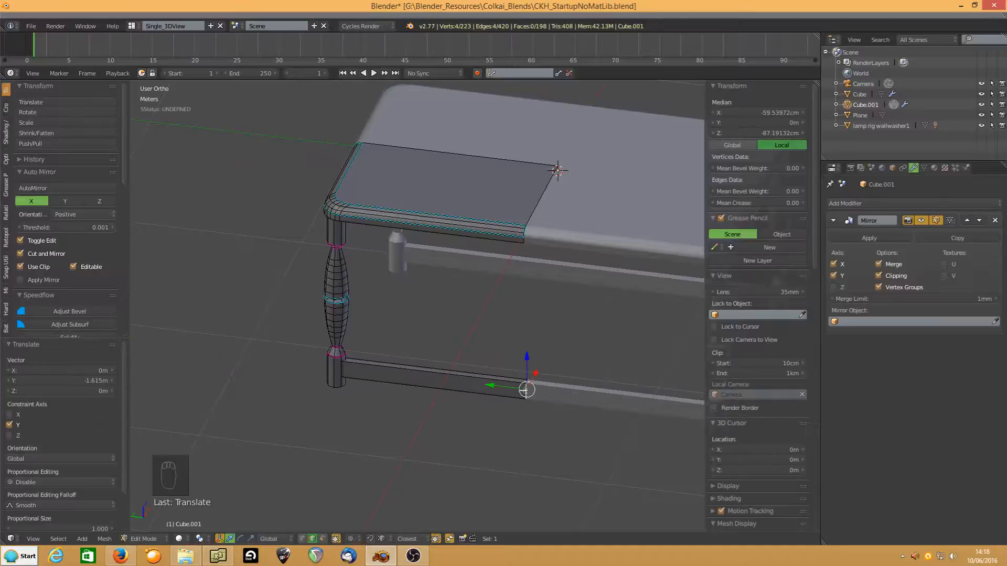
- Add five evenly spaced lengthwise loop cuts to the bar's outer side face
middle_drag(382, 397, 437, 400)
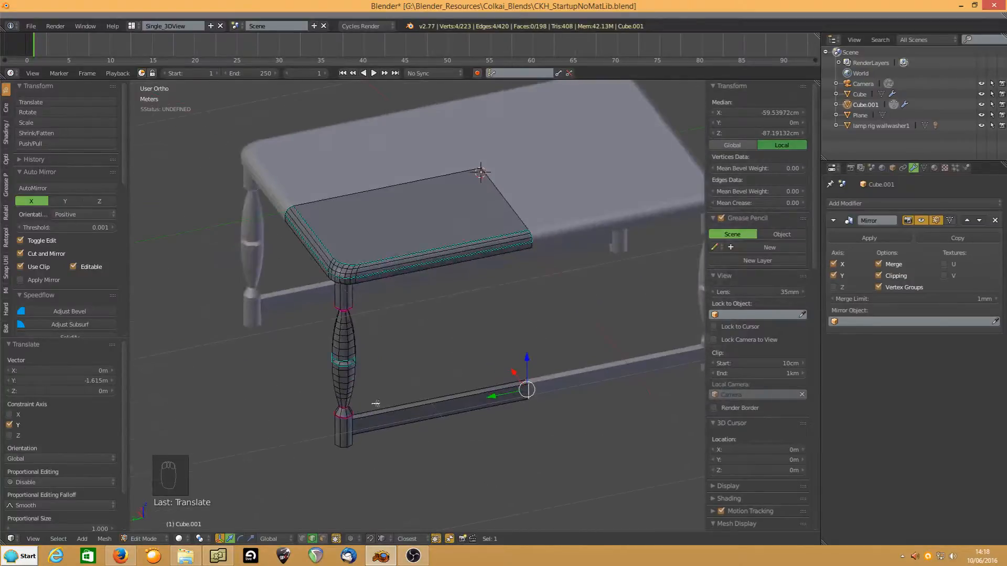
middle_drag(375, 404, 304, 382)
scroll(432, 377, up, 3)
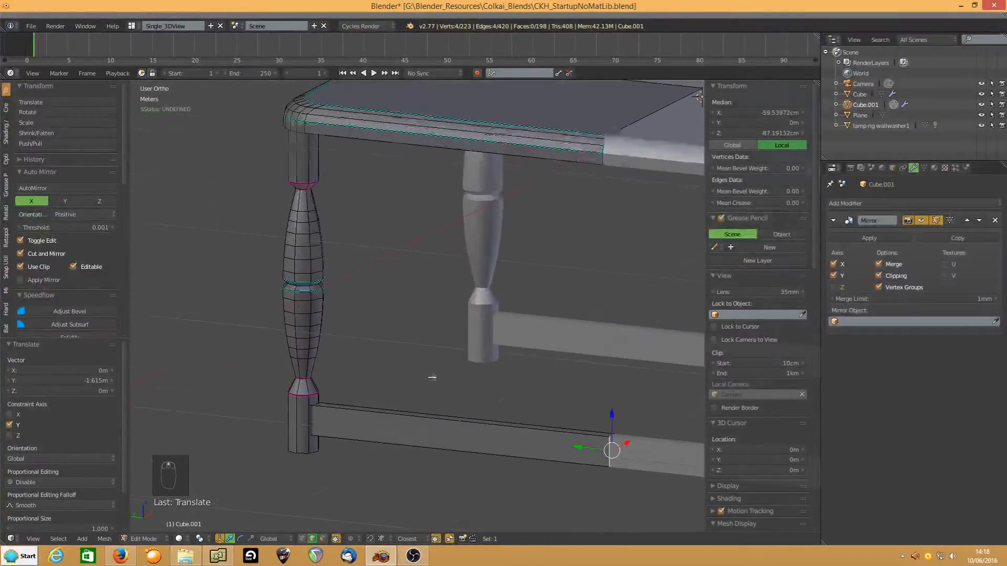
key(ctrl+r)
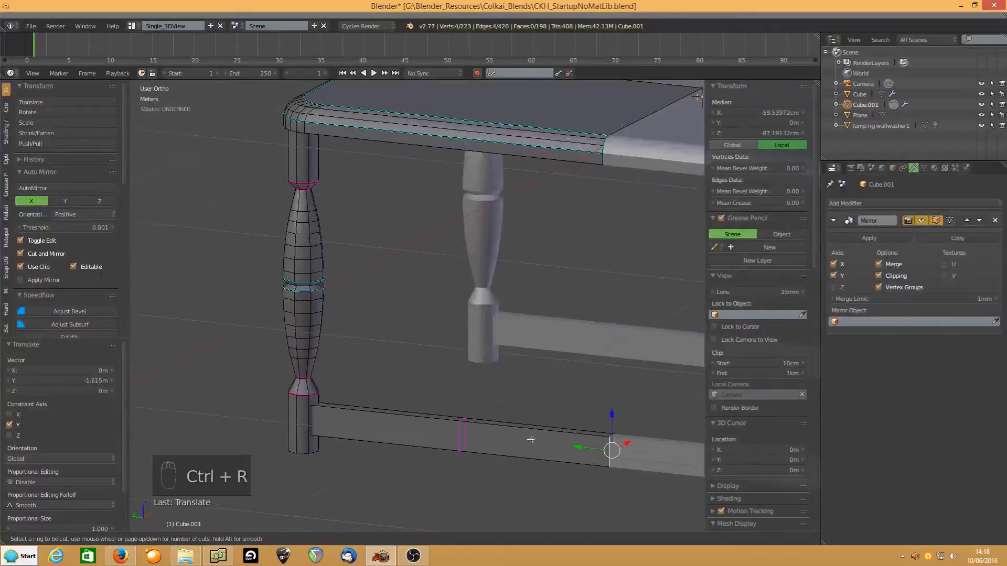
scroll(611, 451, up, 2)
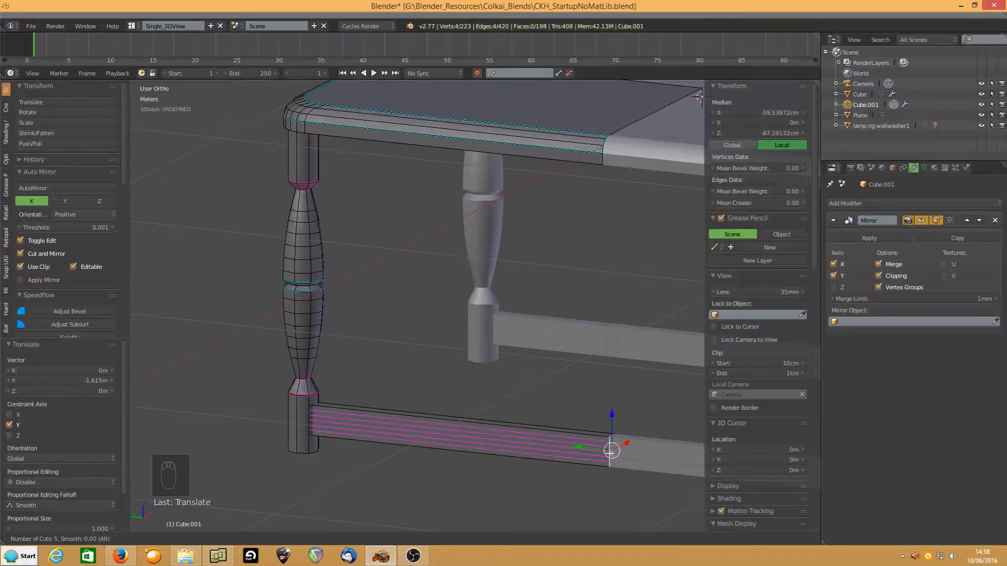
click(611, 451)
click(610, 453)
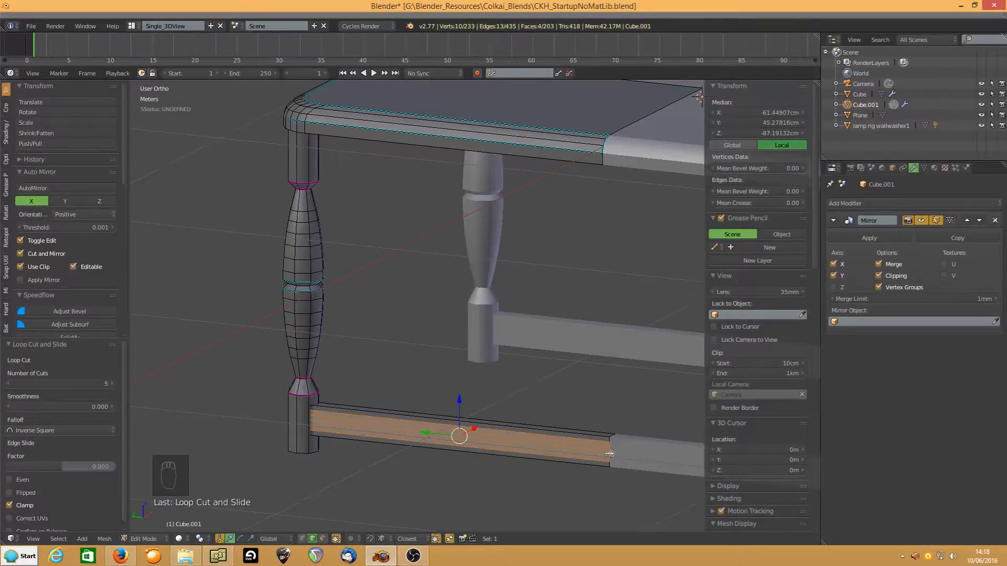
- Push the second and fourth lengthwise cuts about 1.17 cm along X into the bar to form two grooves
key(KP_Decimal)
key(KP_0)
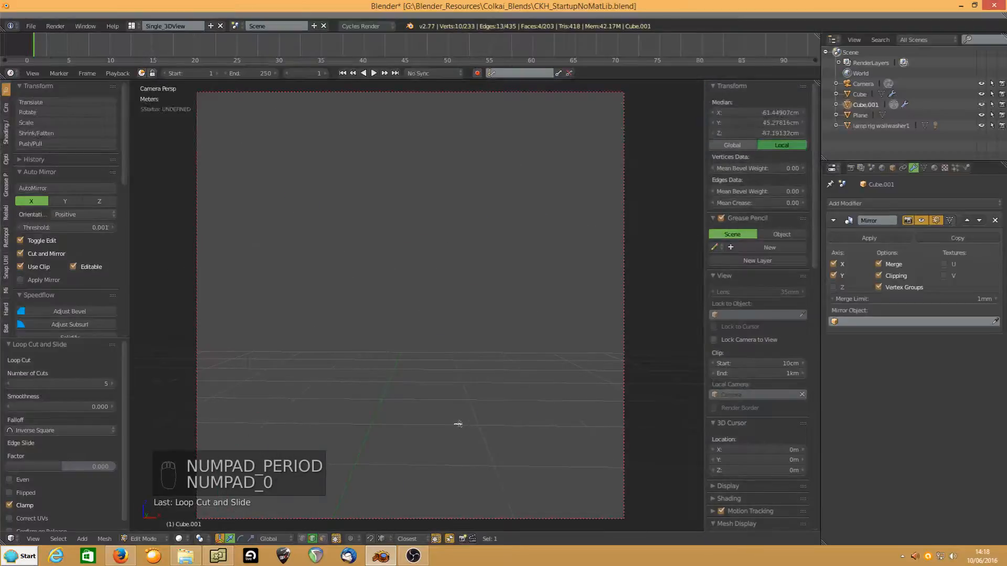
key(KP_0)
key(KP_Decimal)
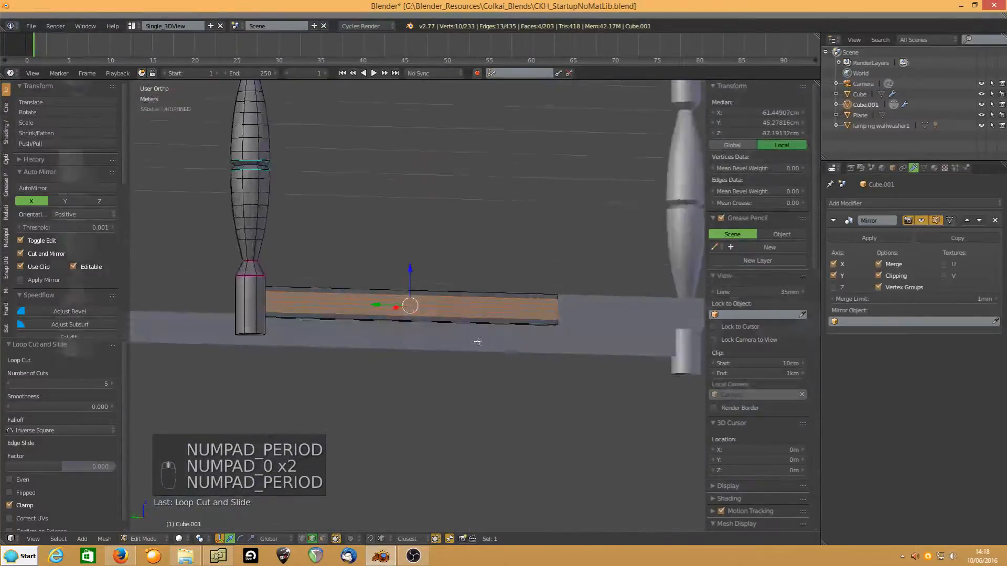
middle_drag(517, 343, 443, 353)
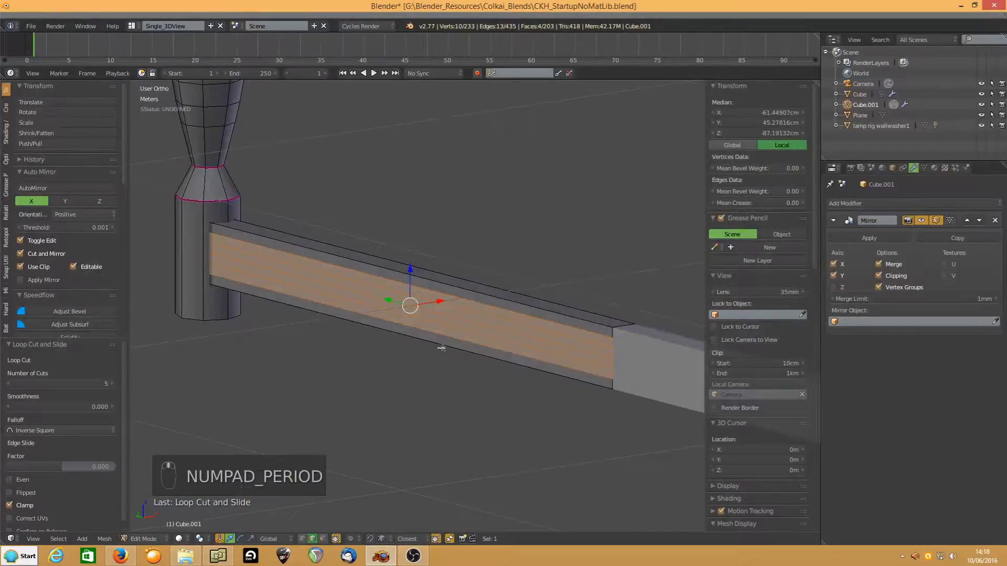
alt+right_click(239, 252)
alt+shift+right_click(235, 270)
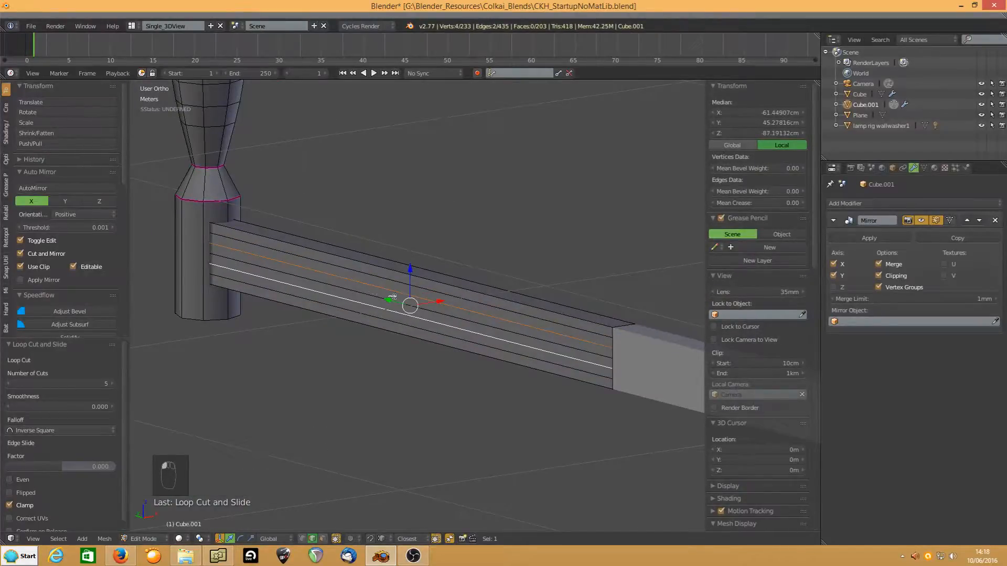
drag(440, 301, 447, 300)
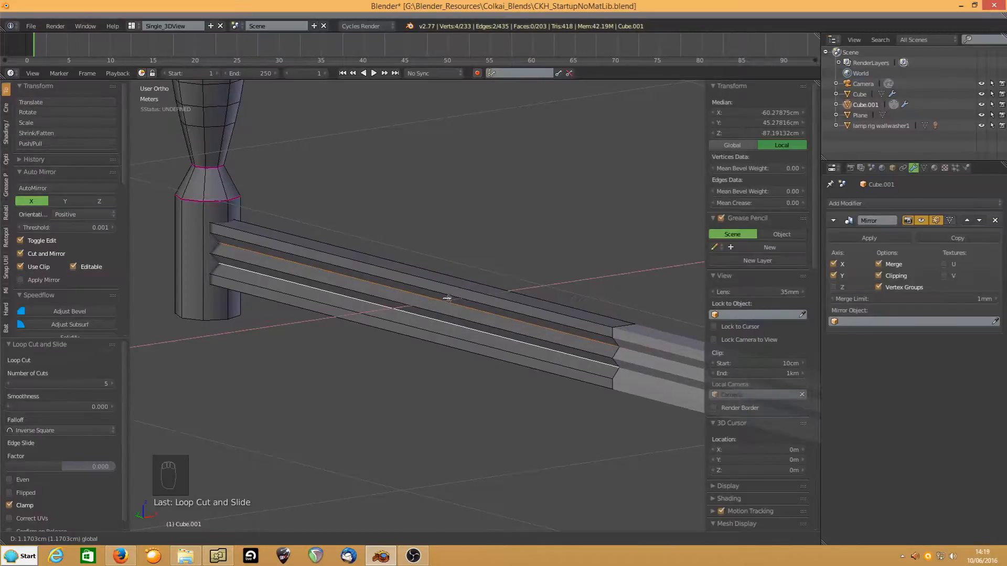
drag(447, 298, 447, 299)
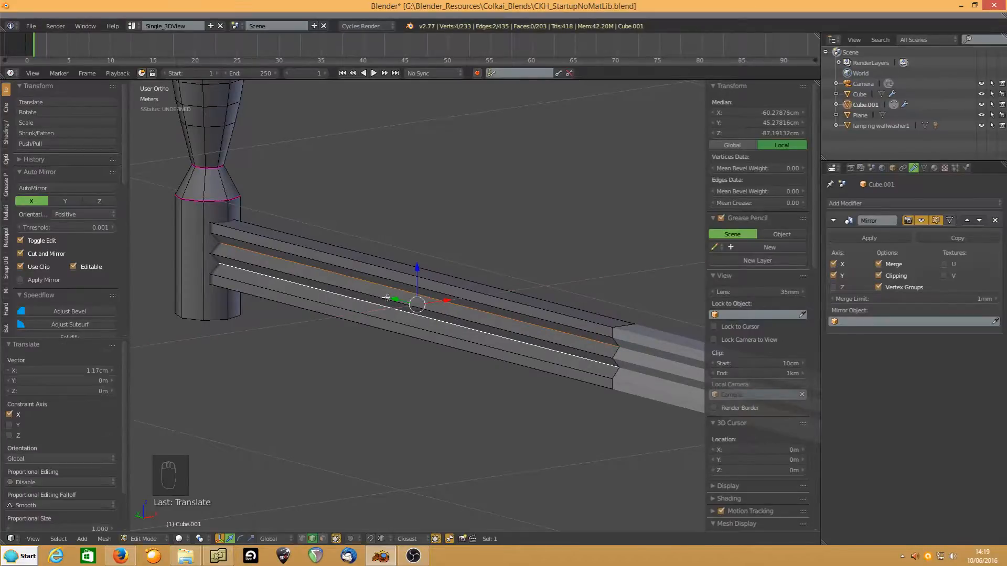
- Bevel the middle ridge edge between the two grooves with 1 segment and an amount of about 0.008
alt+right_click(330, 283)
key(ctrl+b)
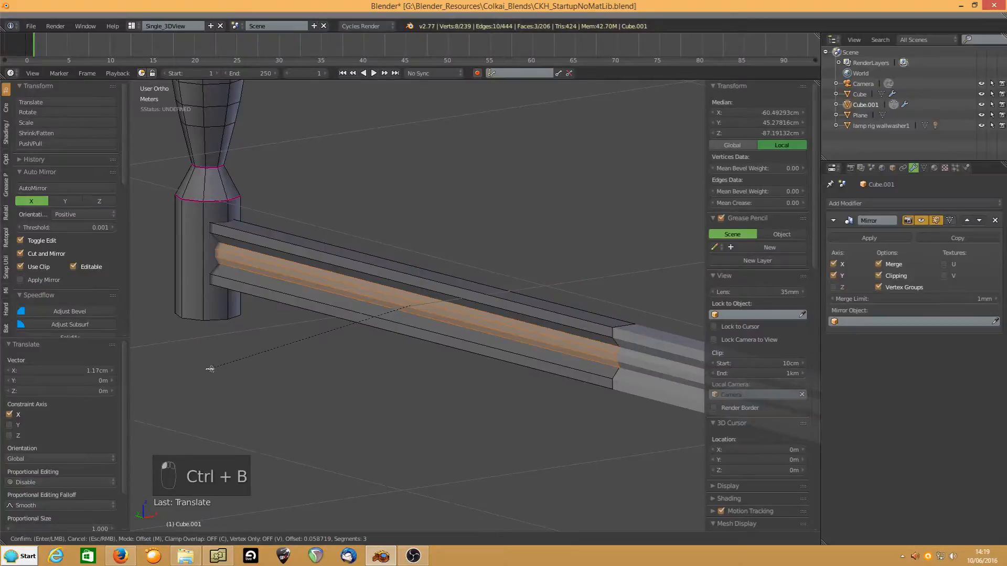
scroll(210, 369, down, 2)
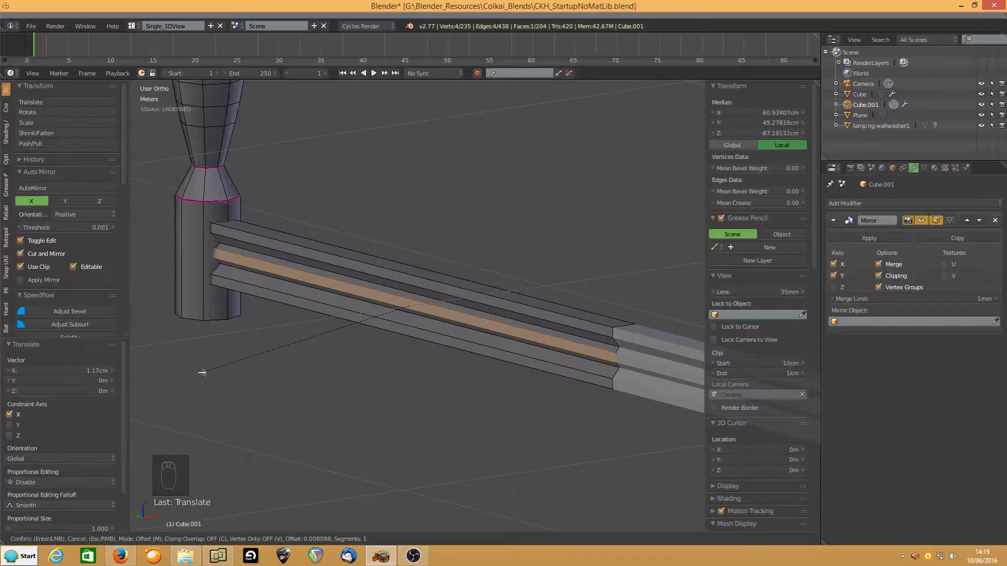
click(202, 373)
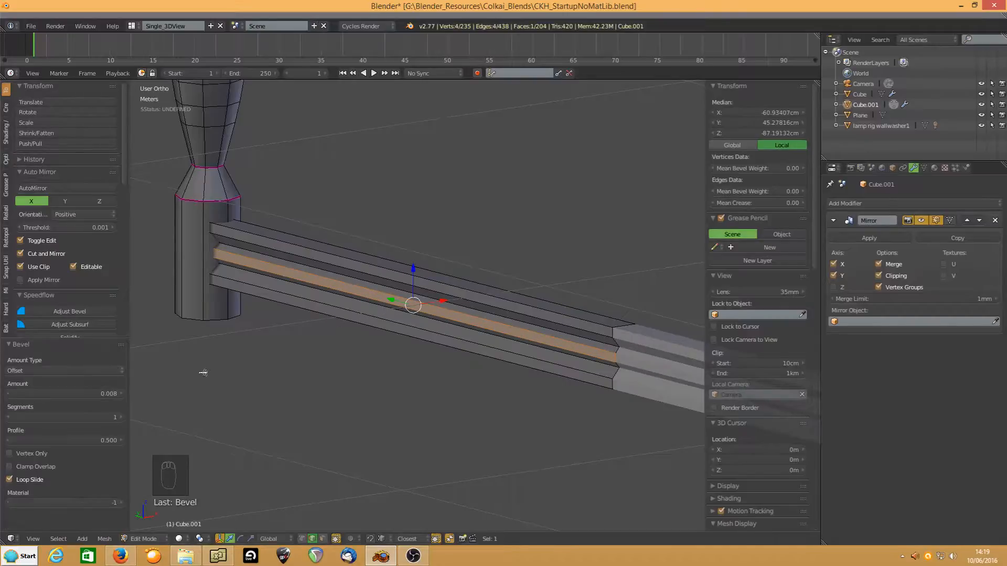
- Bevel the two groove bottom edges with 3 segments and an amount of about 0.006
alt+click(289, 261)
alt+shift+click(282, 280)
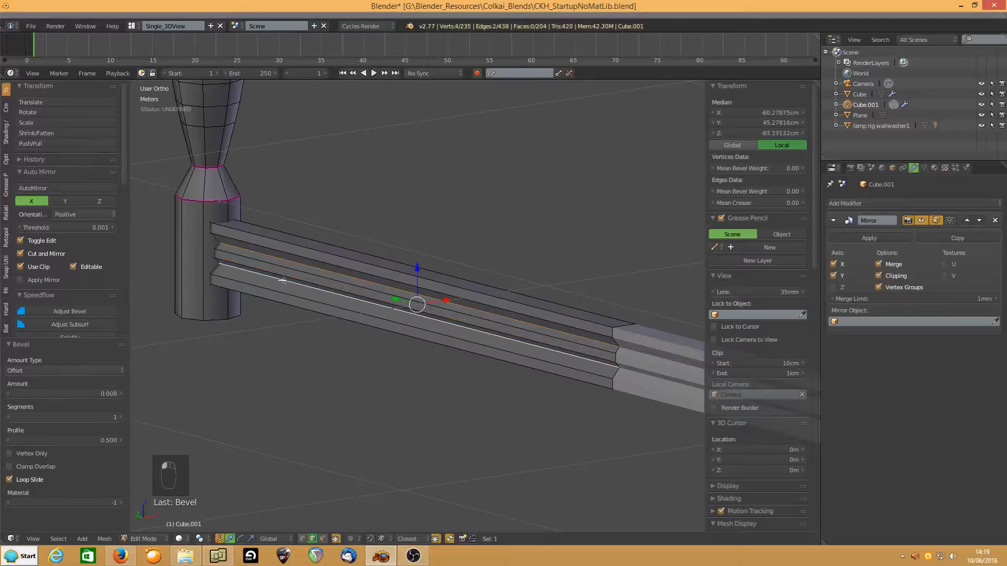
key(ctrl+b)
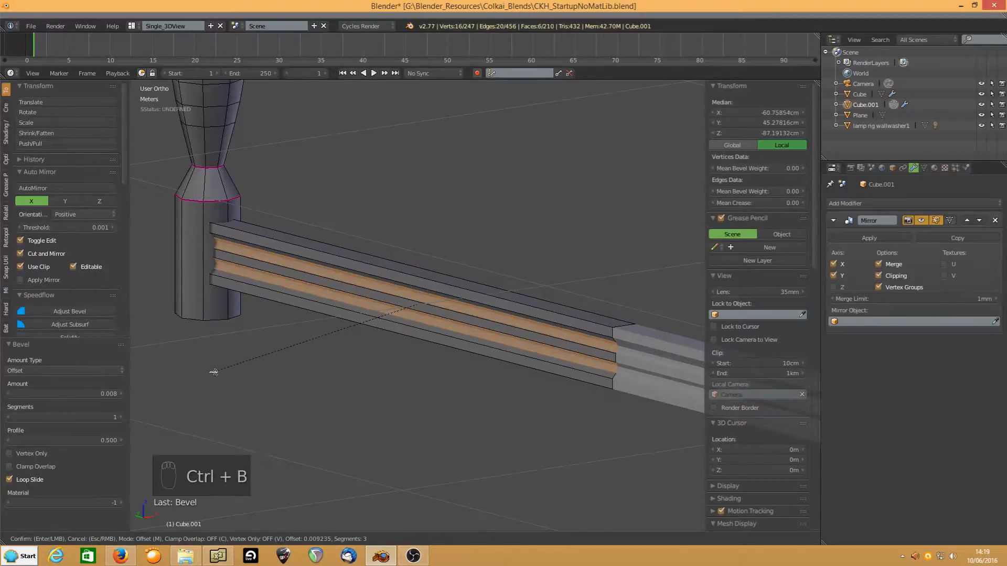
click(215, 373)
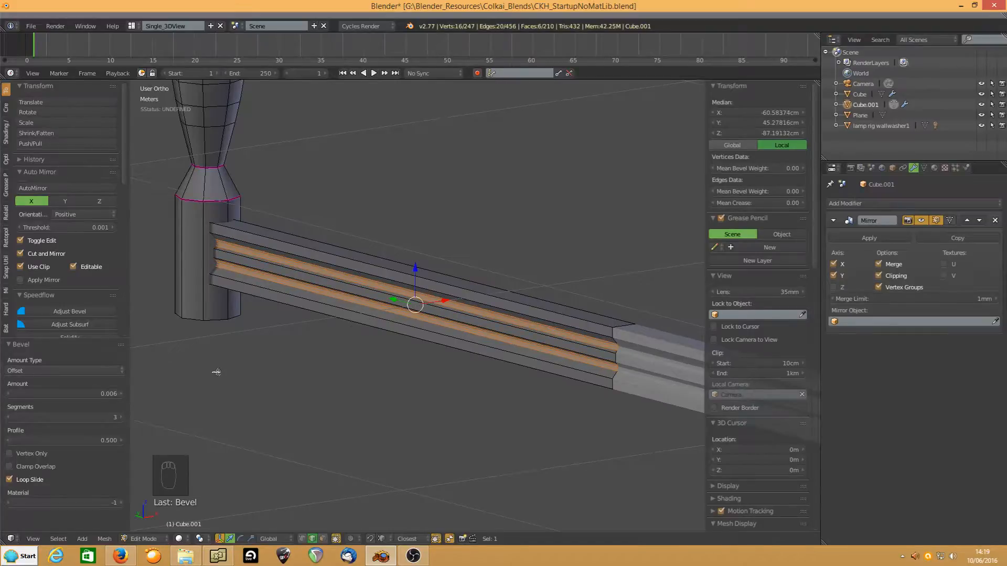
- Mark the outer side's six lengthwise profile edges as sharp, including its upper and lower borders
right_click(494, 305)
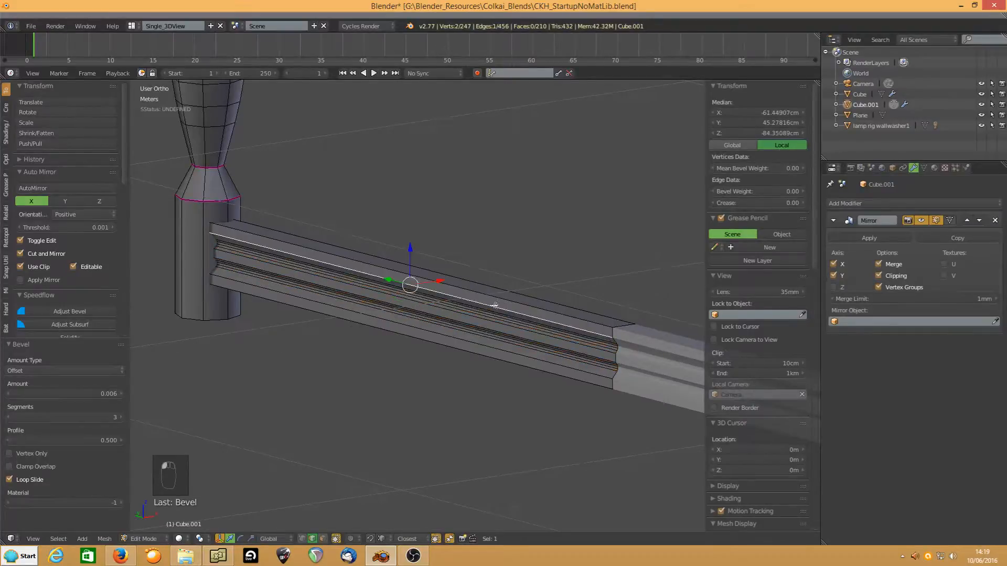
shift+right_click(503, 300)
shift+click(503, 332)
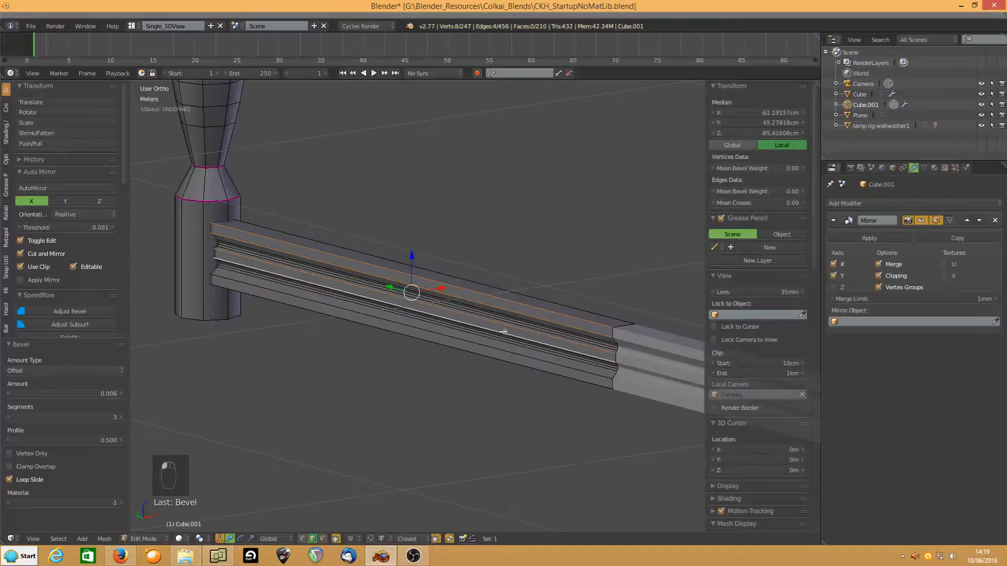
shift+click(499, 347)
shift+click(496, 358)
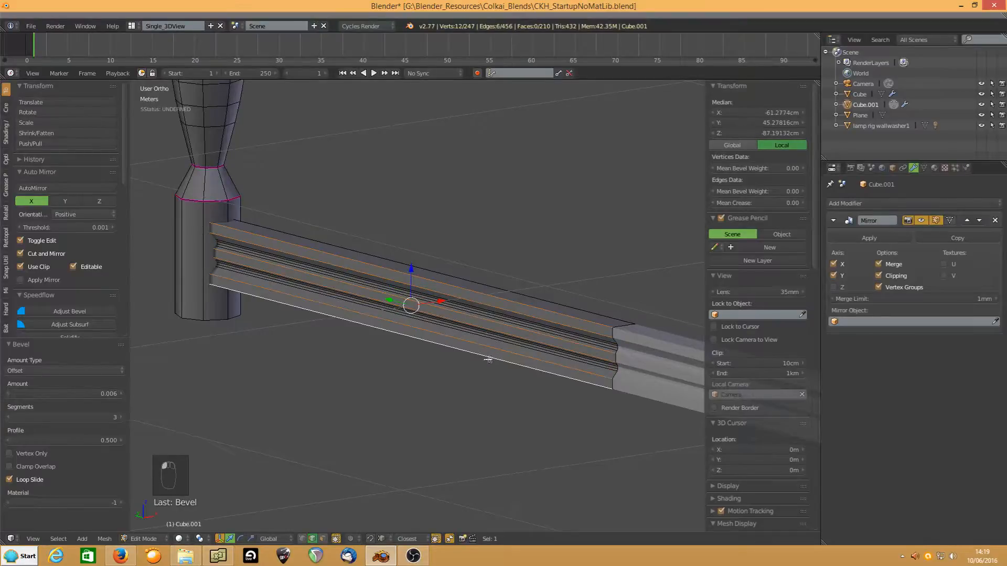
key(ctrl+e)
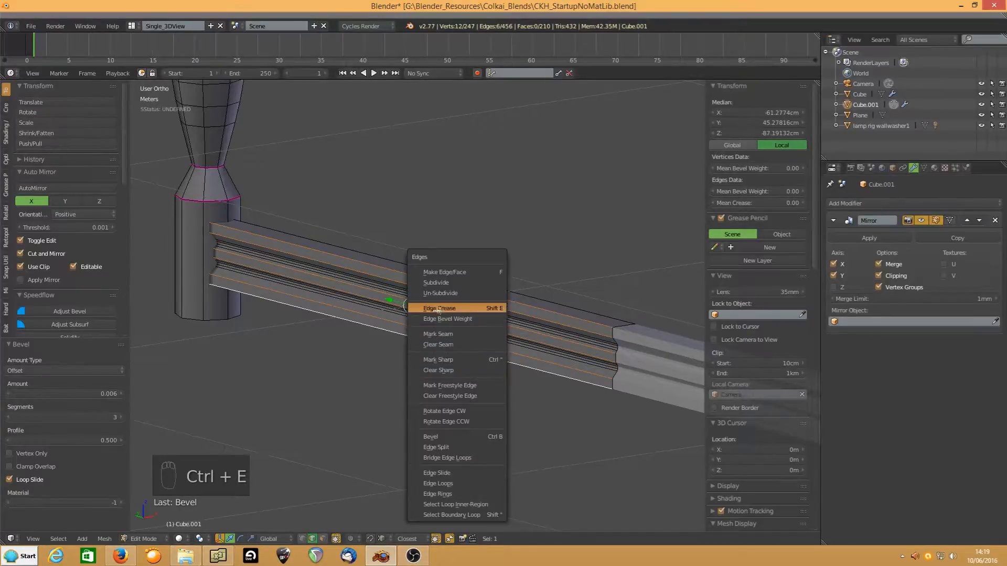
click(438, 361)
scroll(467, 341, down, 3)
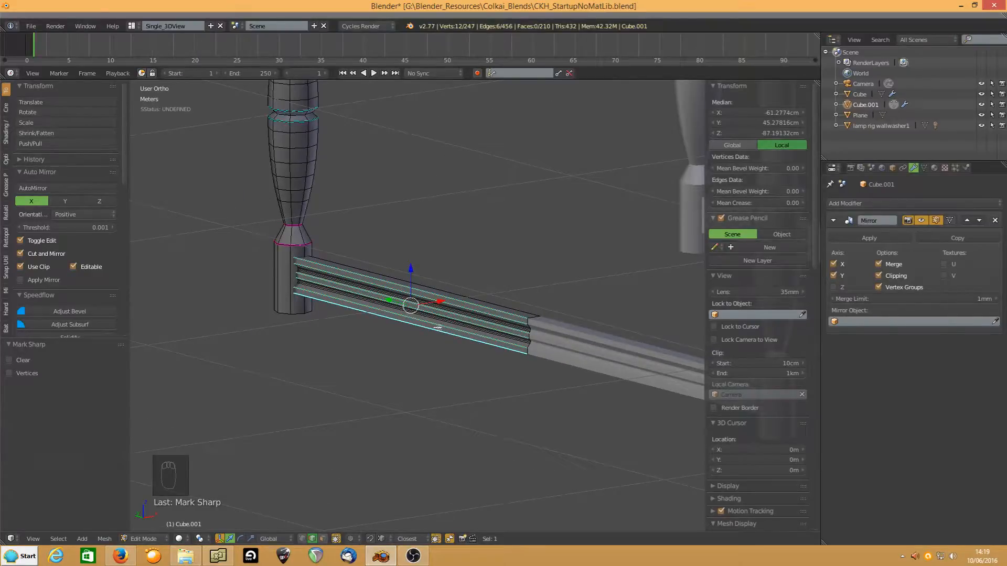
- Check the moulded bar in Object Mode, turn off the Mirror modifier's viewport display, and return to Edit Mode
key(Tab)
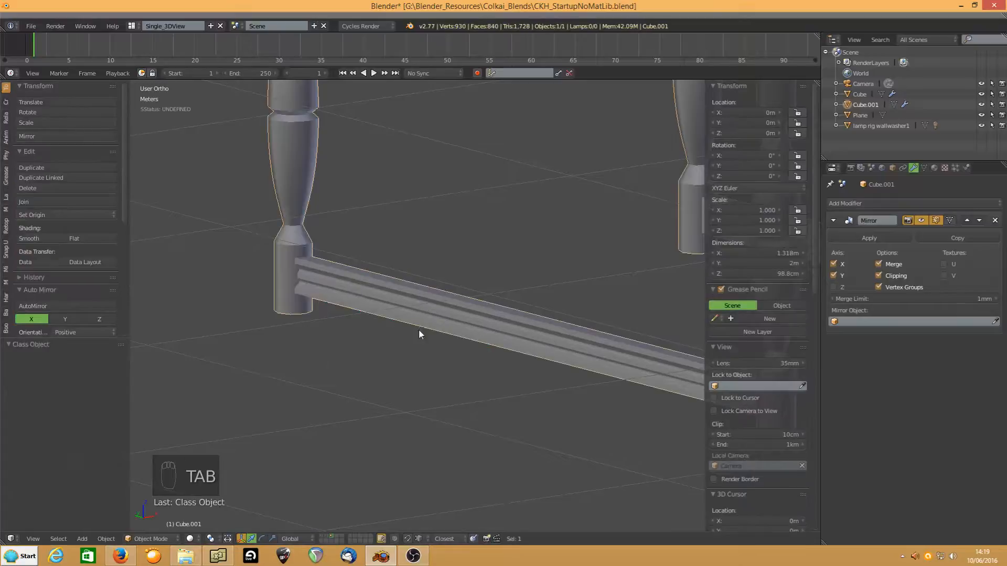
middle_drag(420, 334, 402, 324)
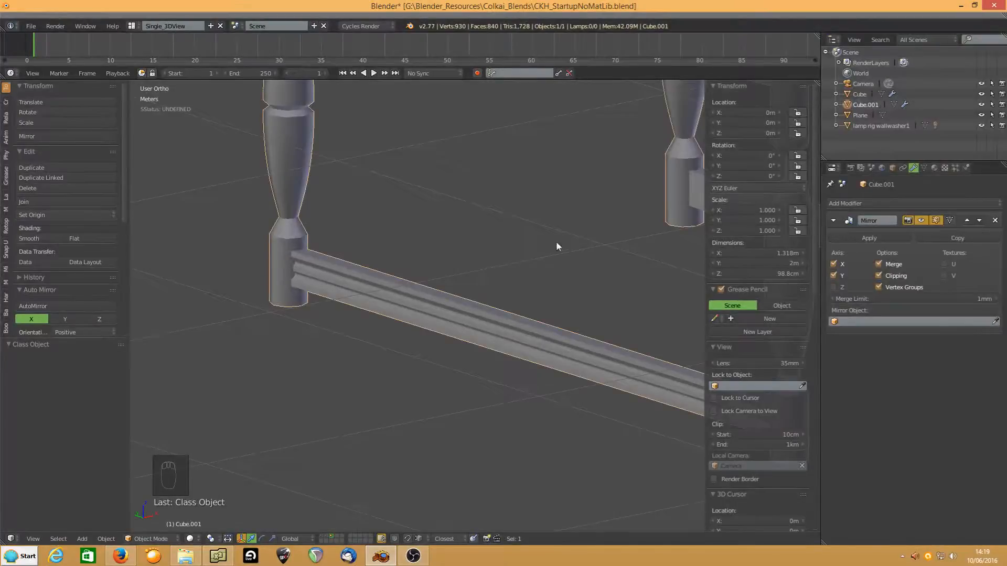
click(922, 221)
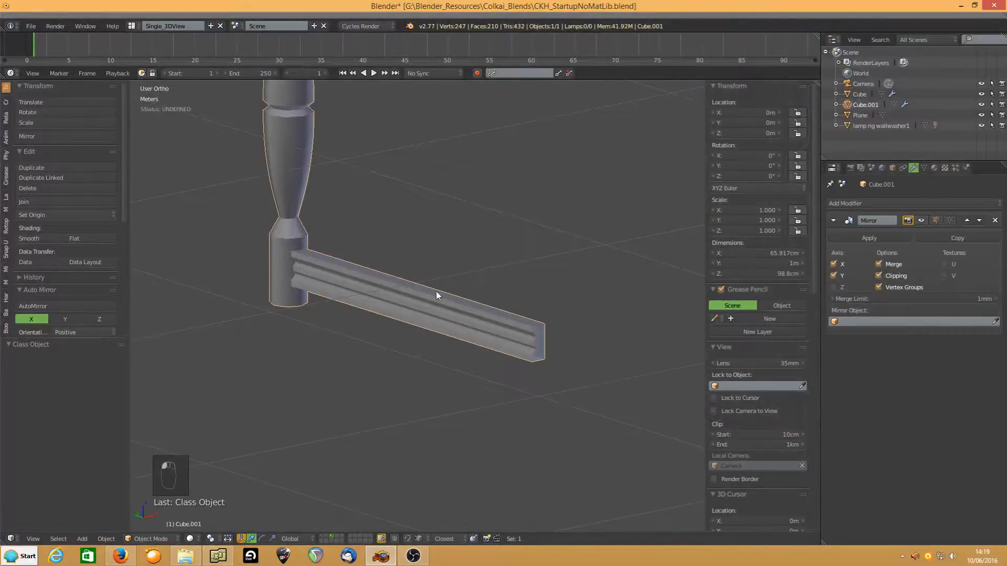
key(Tab)
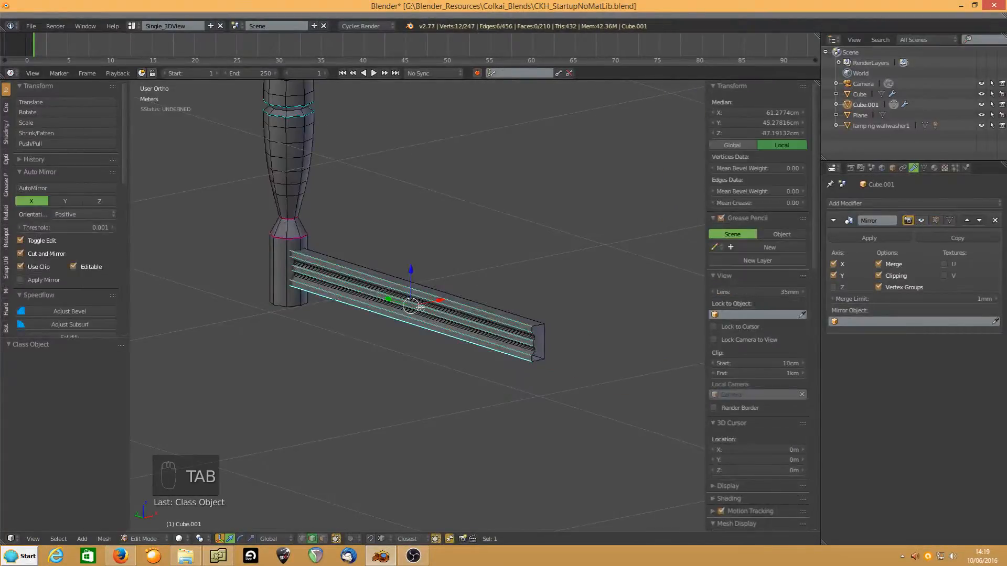
- Duplicate the whole moulded stretcher bar in place and rotate the copy -90° about the Z axis
key(l)
middle_drag(420, 307, 465, 314)
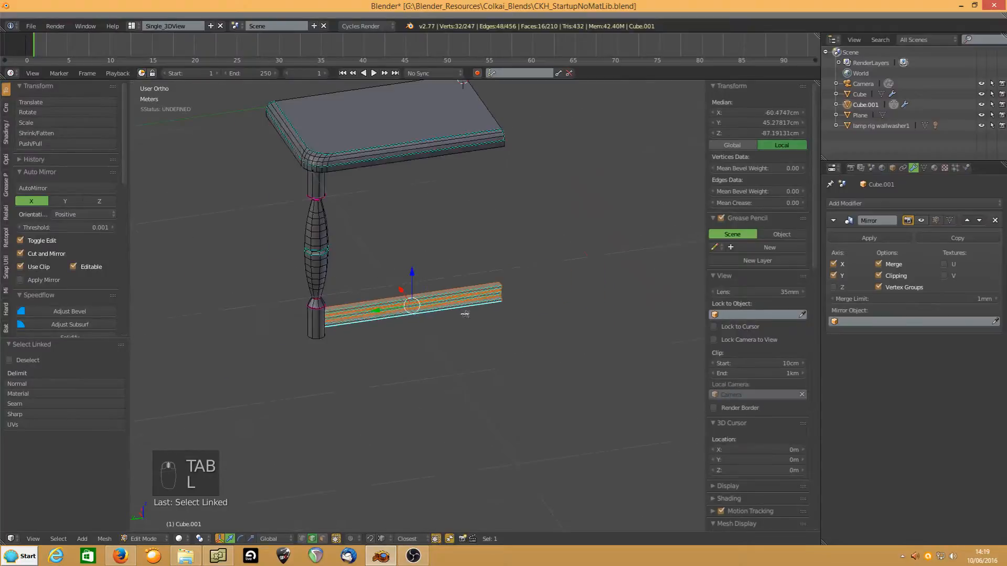
key(shift+d)
right_click(414, 341)
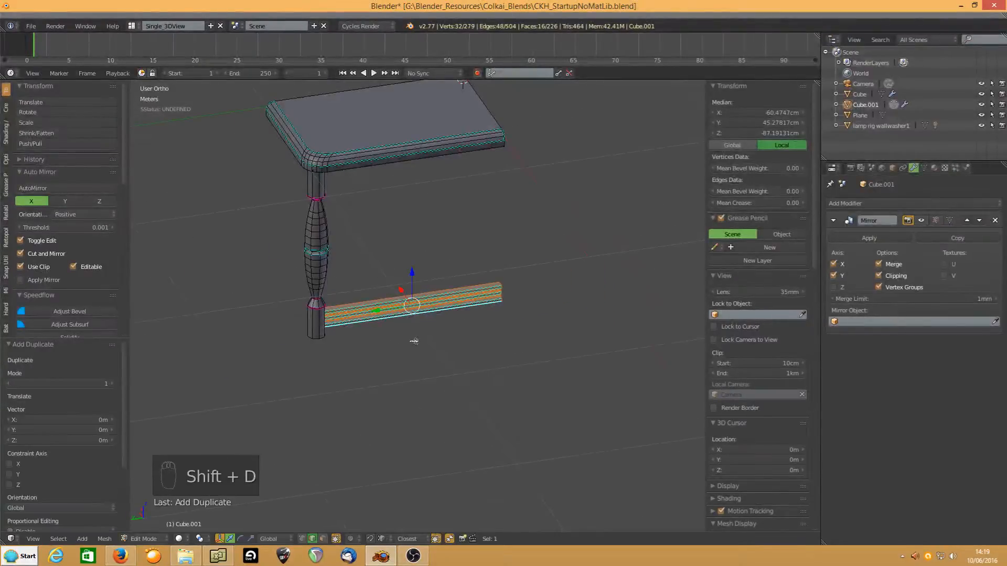
key(Escape)
key(r)
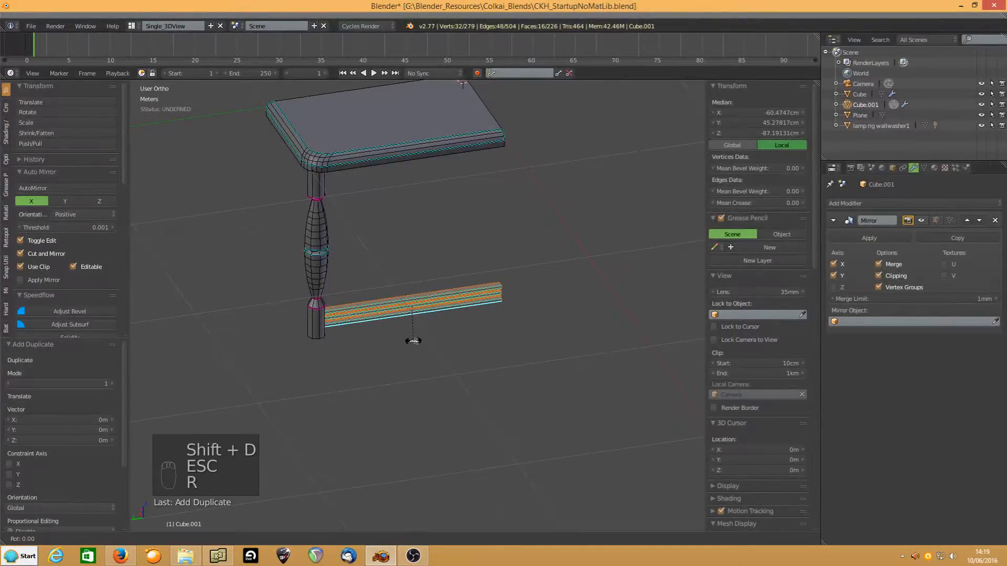
key(z)
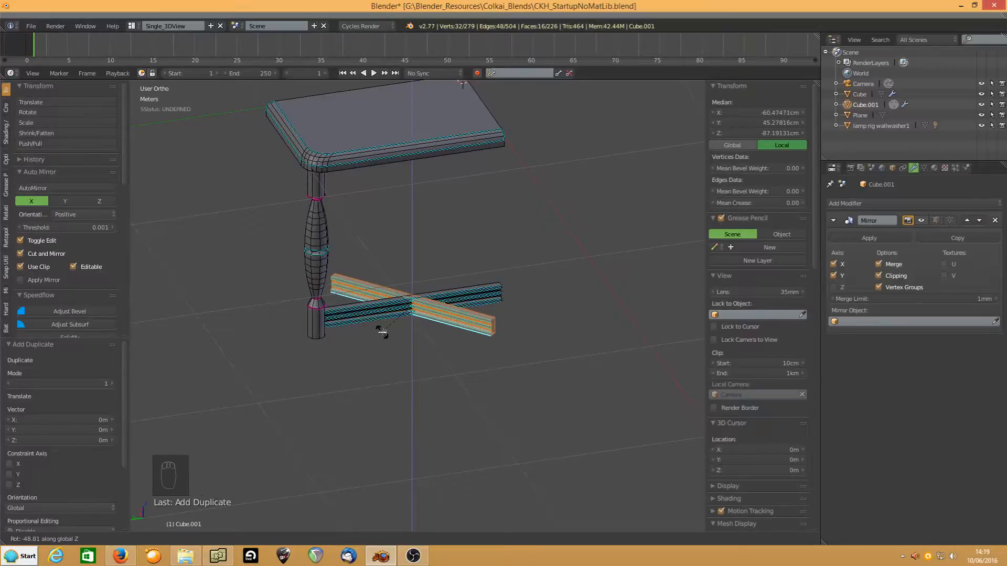
text(-90)
key(Return)
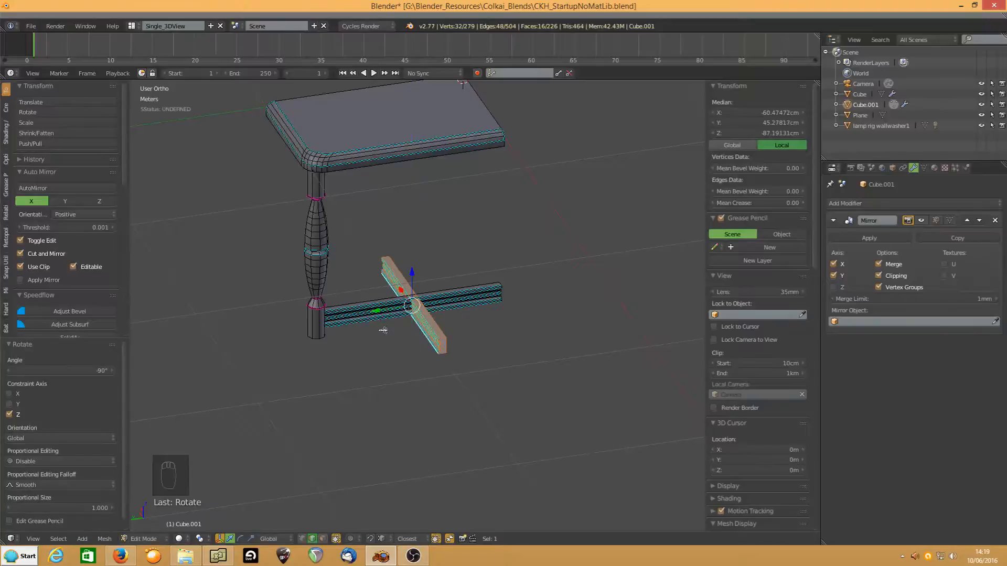
- In wireframe top view, move the rotated bar about 9.7 cm in X and 49.6 cm in Y, in line with the leg
key(z)
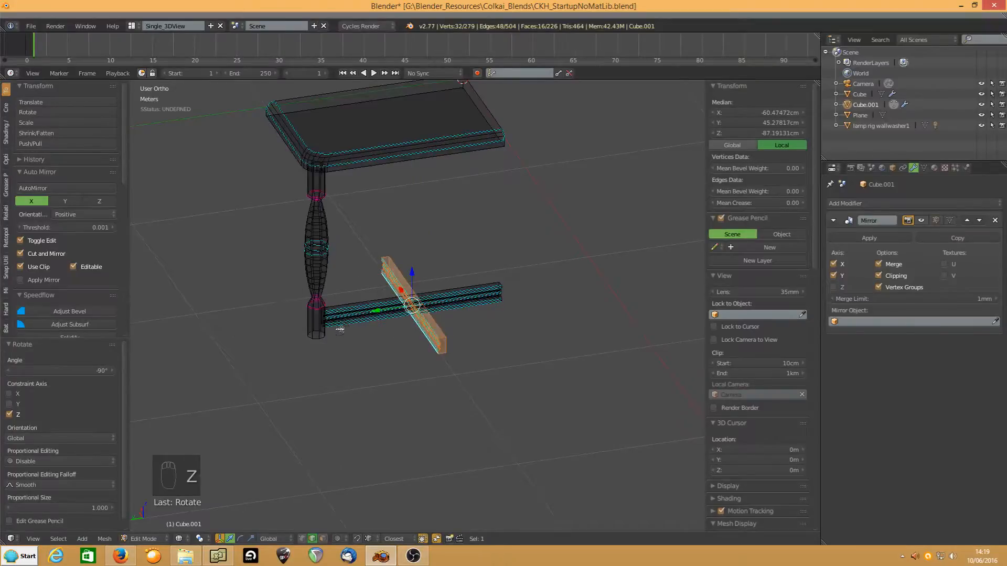
key(KP_7)
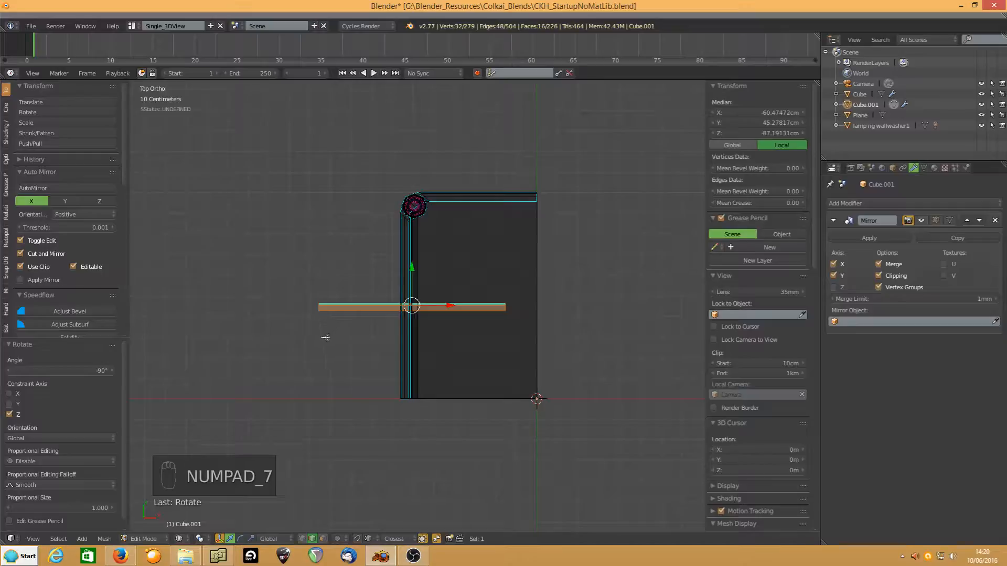
key(g)
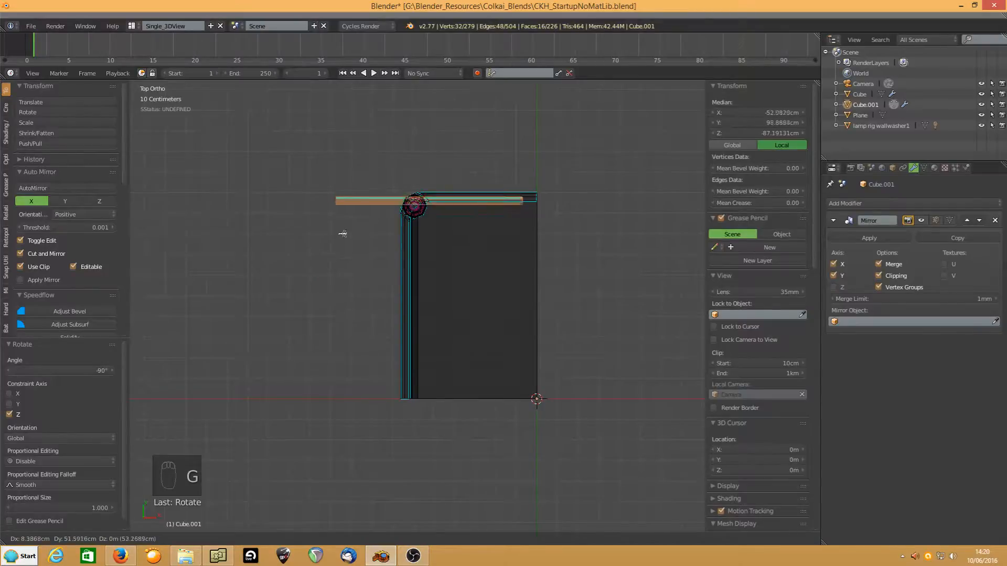
click(346, 237)
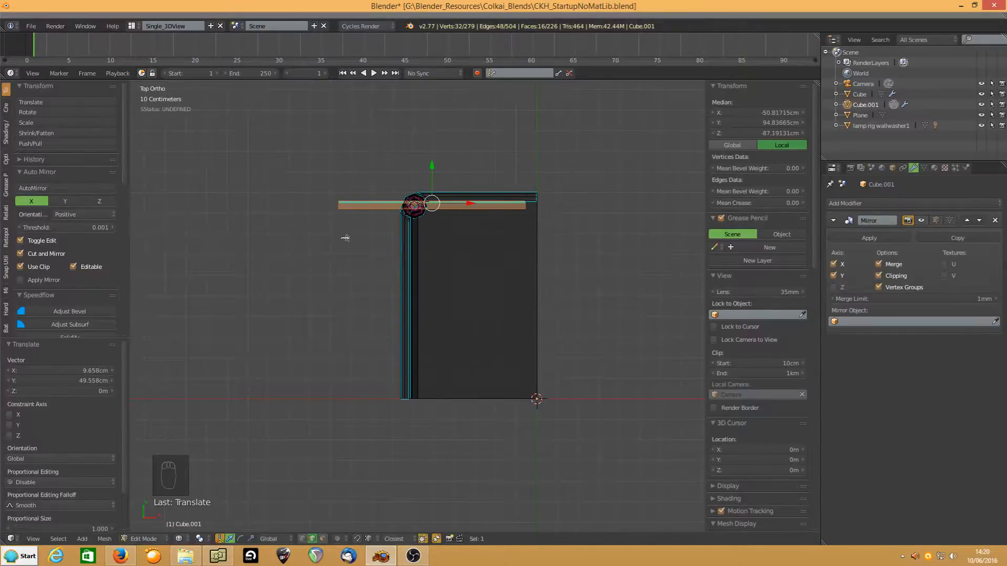
- Turn the Mirror modifier's display back on and slide the short-side bar about 39.9 cm along X so it starts at the leg
click(935, 221)
key(g)
key(x)
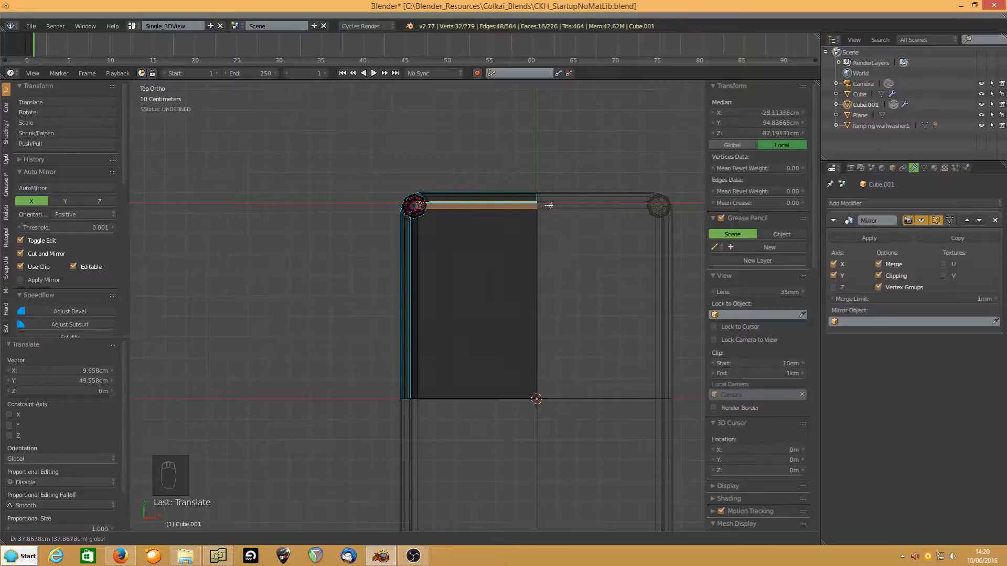
click(550, 206)
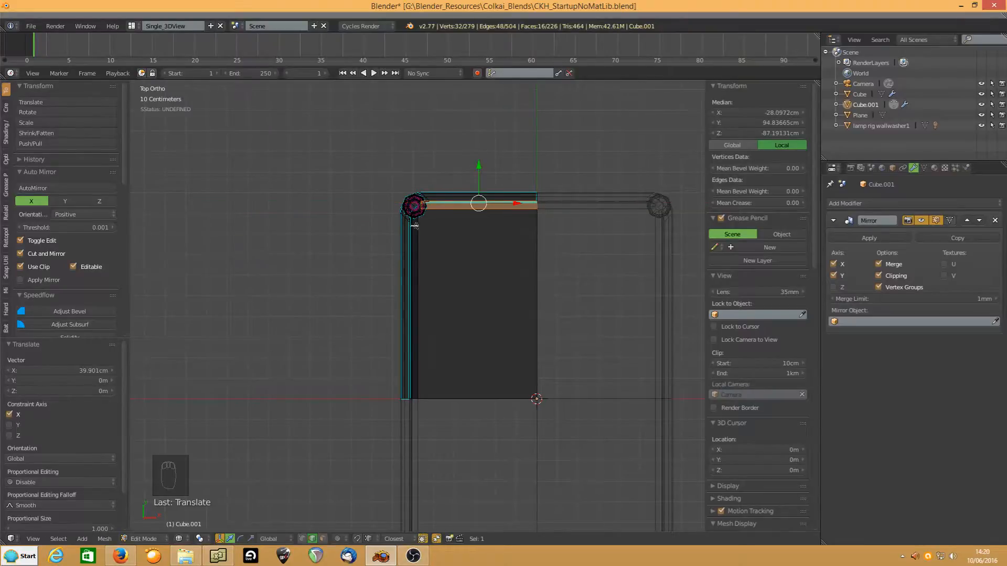
- Pull the short-side bar's inner end loop about 18.5 cm along X against the mirror centre and return to solid shading
middle_drag(414, 226, 387, 219)
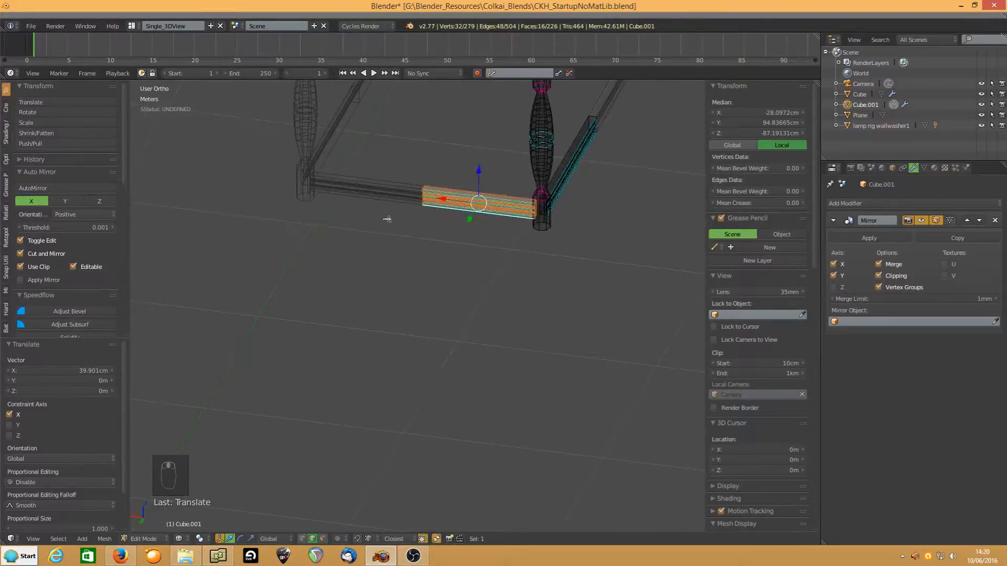
alt+click(419, 199)
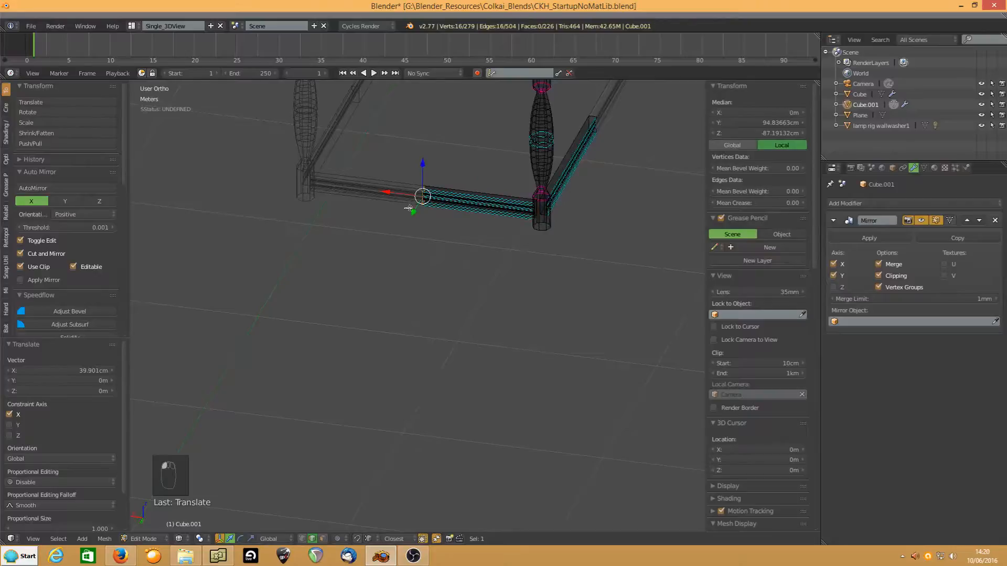
drag(385, 192, 332, 191)
mouse_move(541, 234)
middle_down()
mouse_move(547, 244)
mouse_move(482, 236)
mouse_move(534, 215)
mouse_move(470, 225)
mouse_move(459, 246)
middle_up()
key(z)
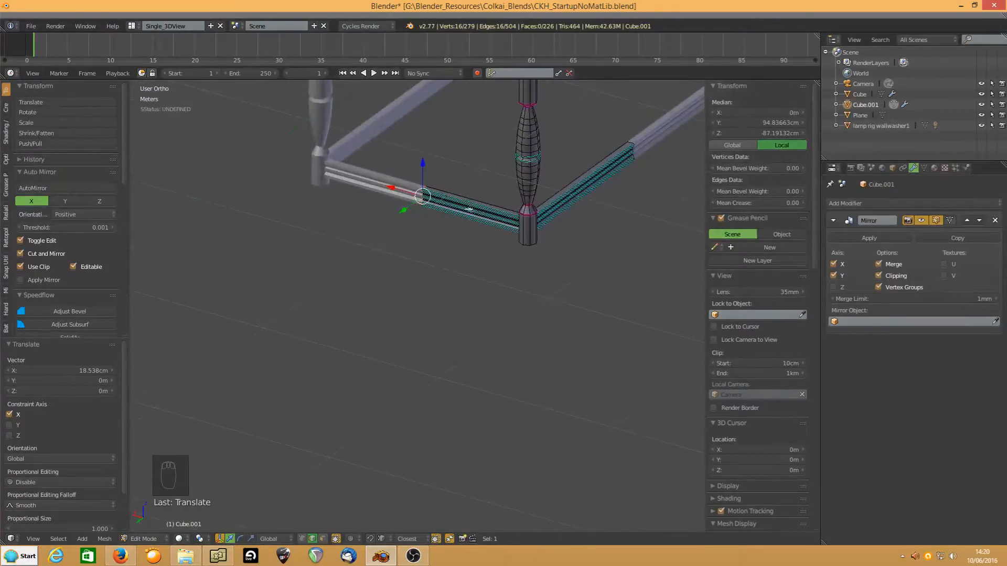
- Duplicate both lower stretcher bars and raise the copies about 36.5 cm along Z
key(l)
key(shift+l)
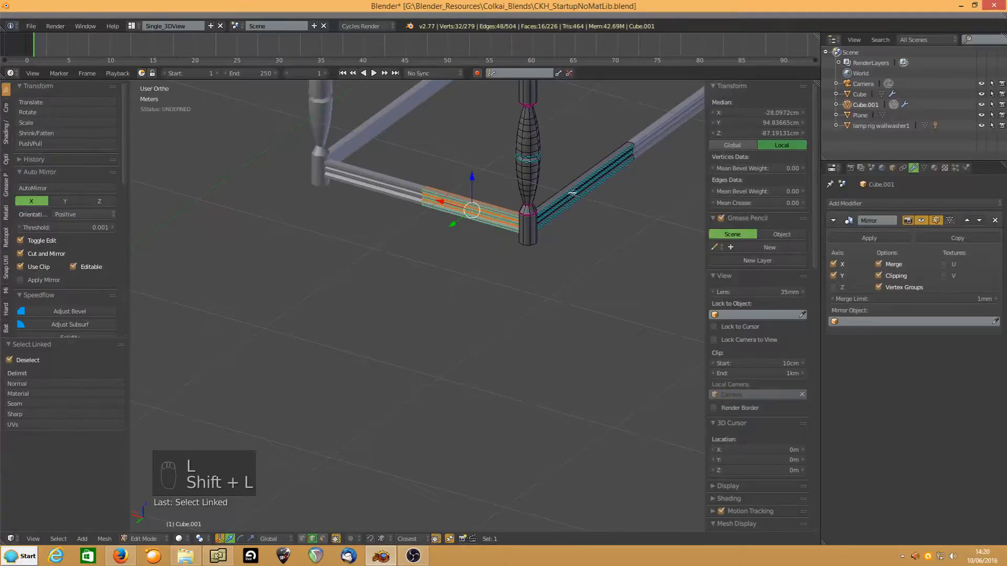
key(l)
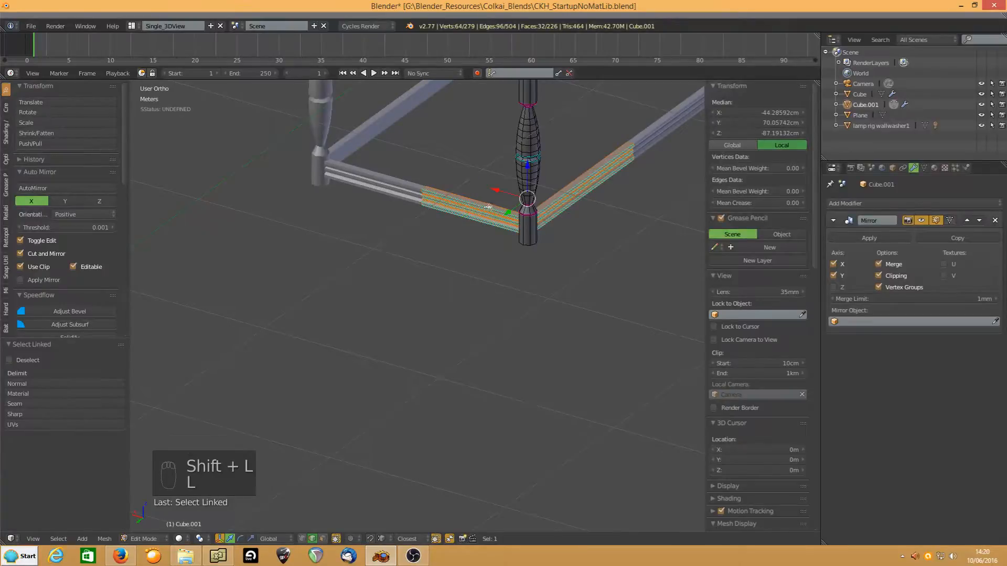
key(shift+d)
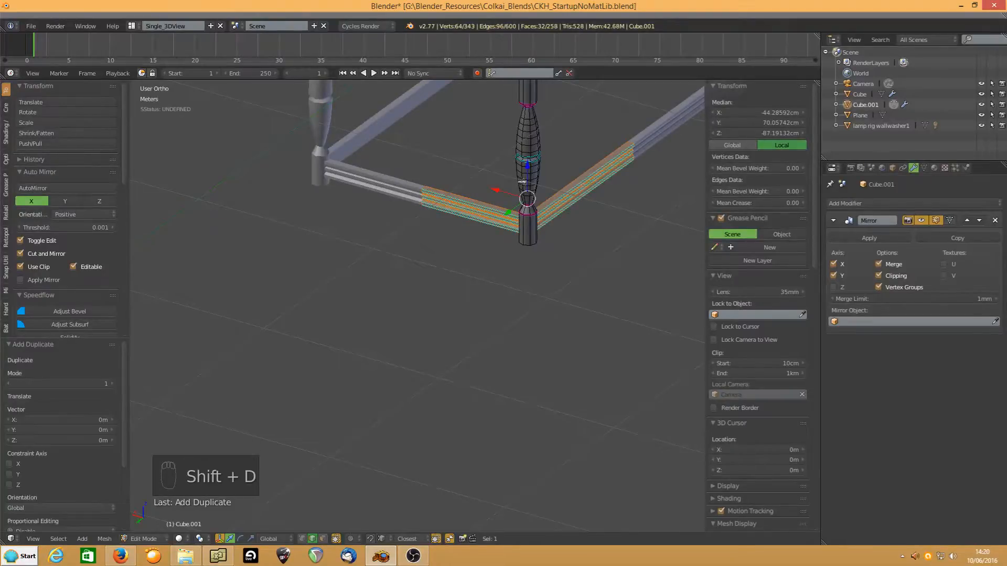
click(461, 210)
shift+middle_drag(441, 255, 372, 409)
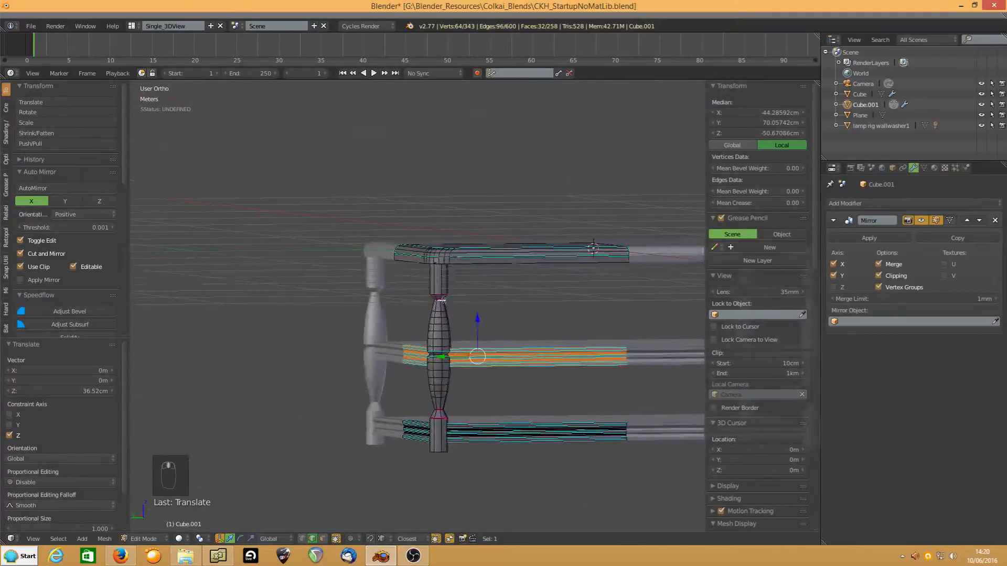
- Raise the duplicated bars about 37.9 cm further along Z to sit just beneath the tabletop
key(g)
key(z)
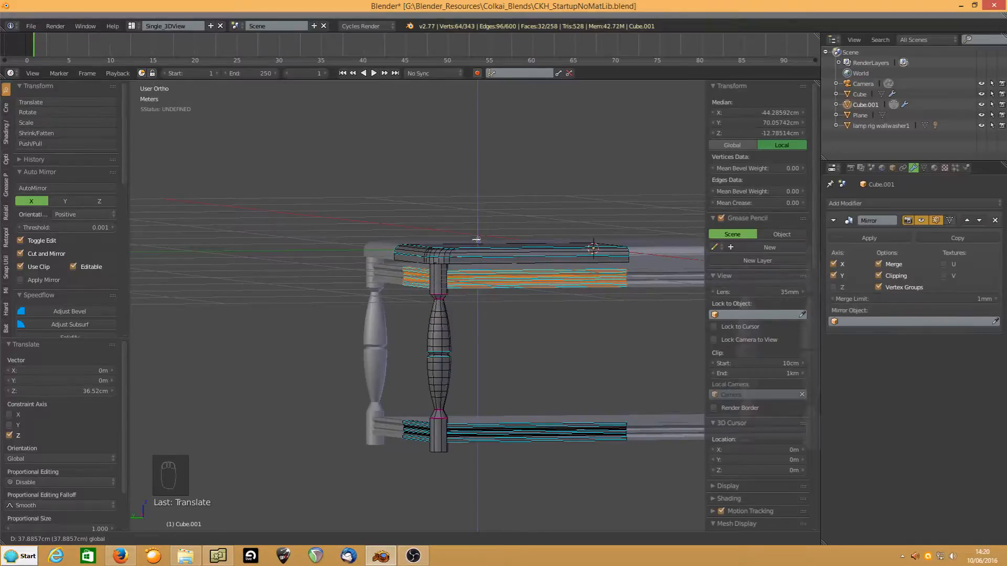
click(477, 241)
- Select the top faces of both upper bars in face mode and raise them about 2 cm along Z
scroll(520, 264, up, 4)
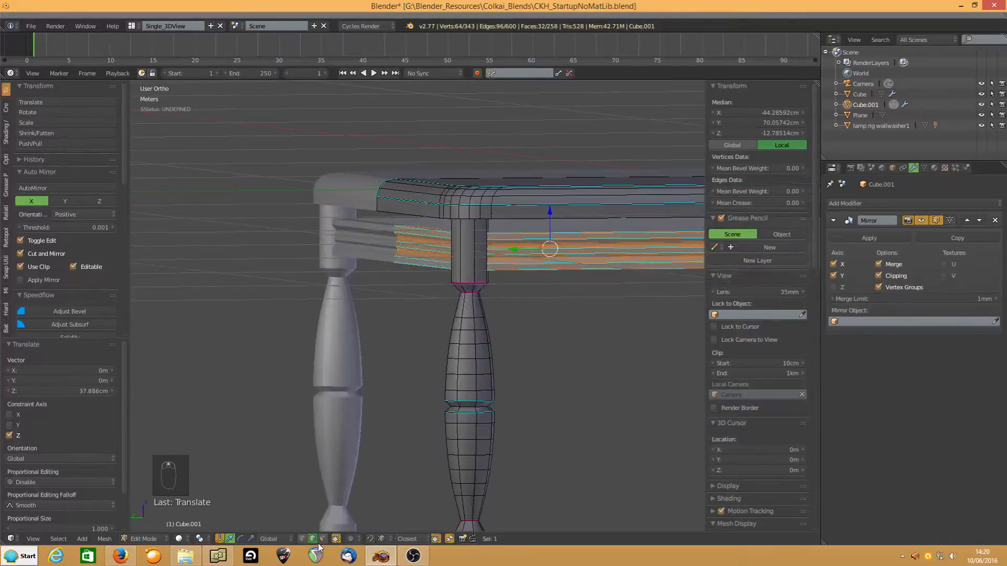
click(323, 540)
middle_drag(533, 280, 537, 283)
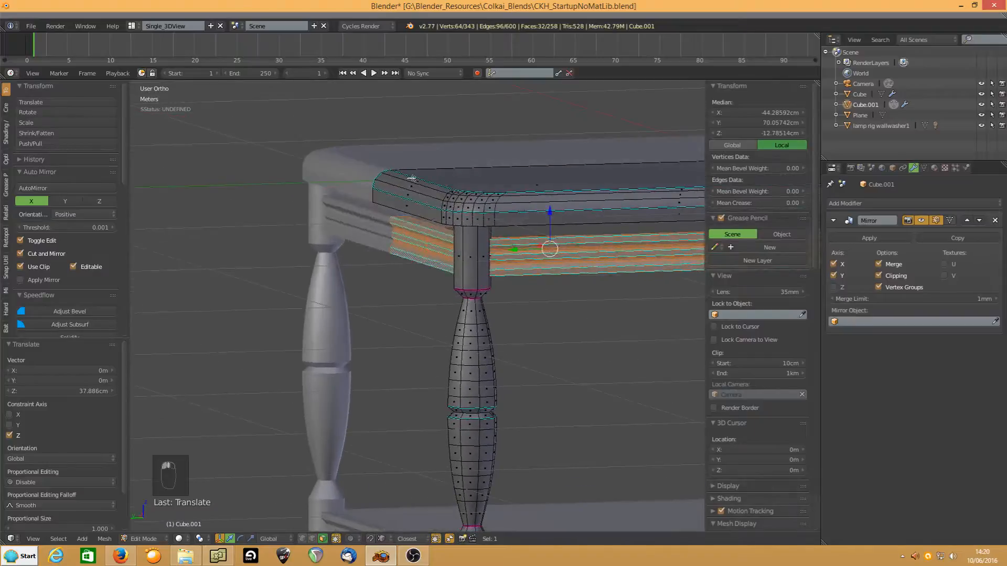
right_click(423, 225)
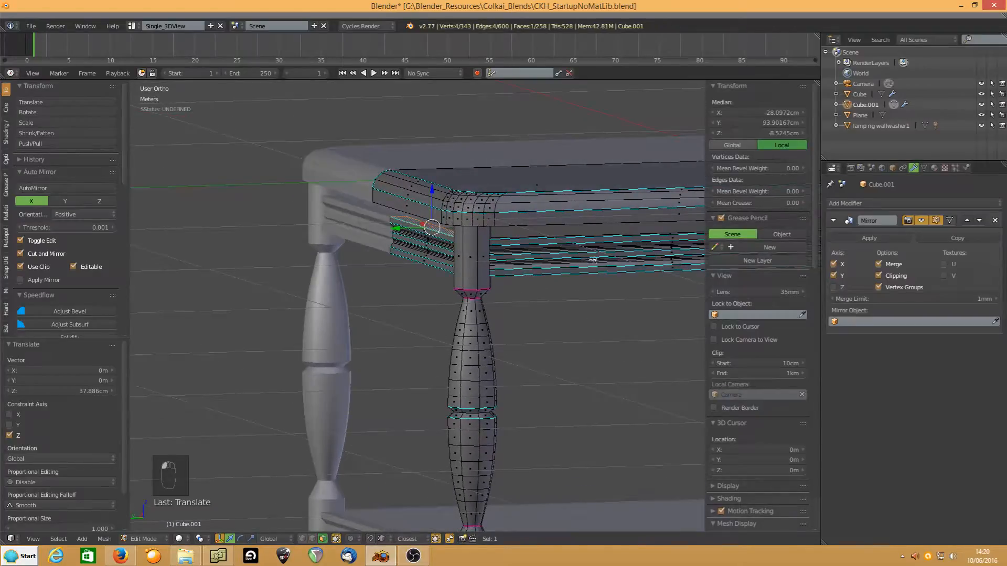
middle_drag(593, 259, 593, 267)
shift+right_click(554, 249)
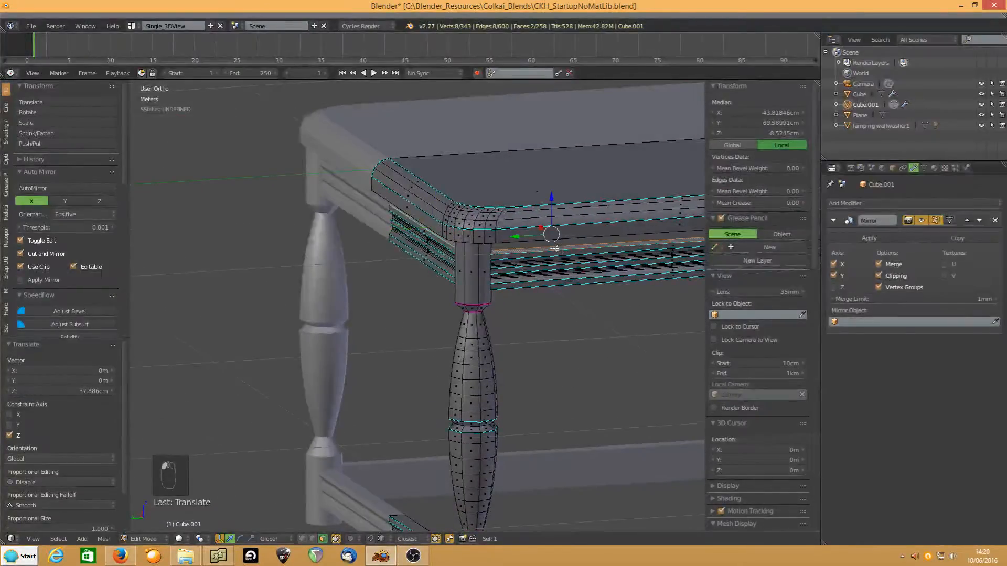
middle_drag(551, 206, 493, 251)
mouse_move(548, 195)
mouse_down()
mouse_move(551, 177)
mouse_move(549, 187)
mouse_up()
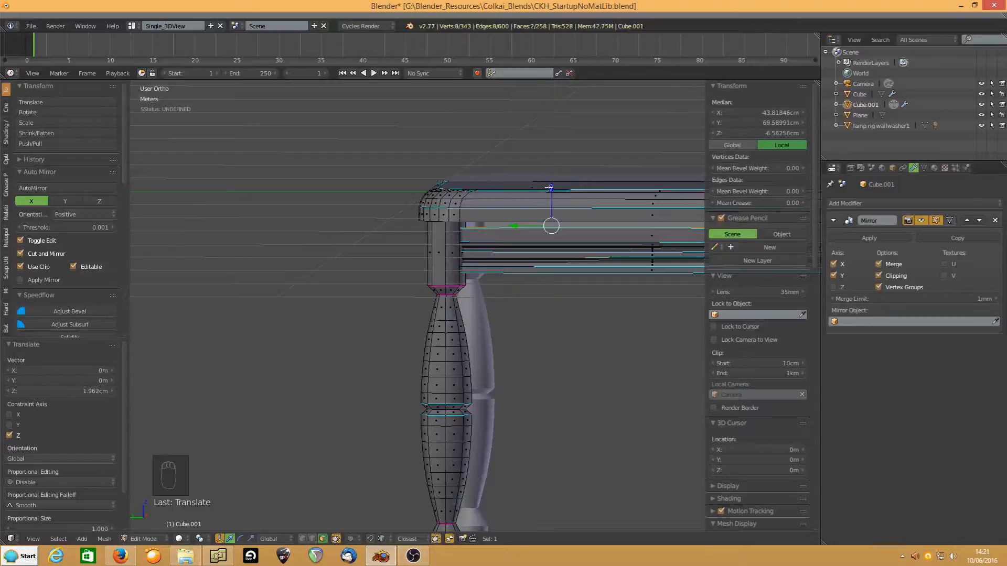
- Select the bottom faces of both upper bars and lower them about 1.1 cm along Z
middle_drag(514, 279, 488, 247)
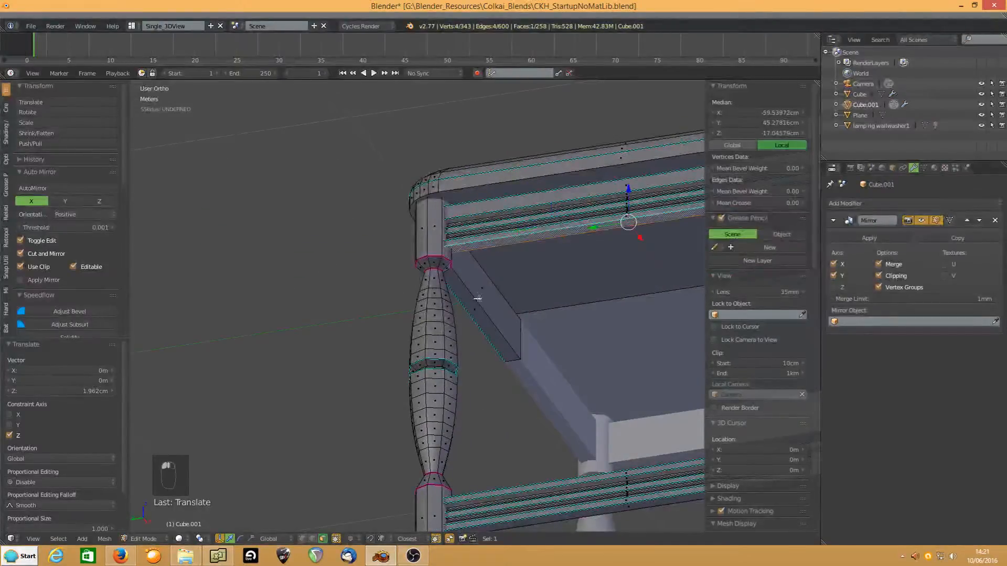
right_click(475, 309)
middle_drag(551, 266, 519, 282)
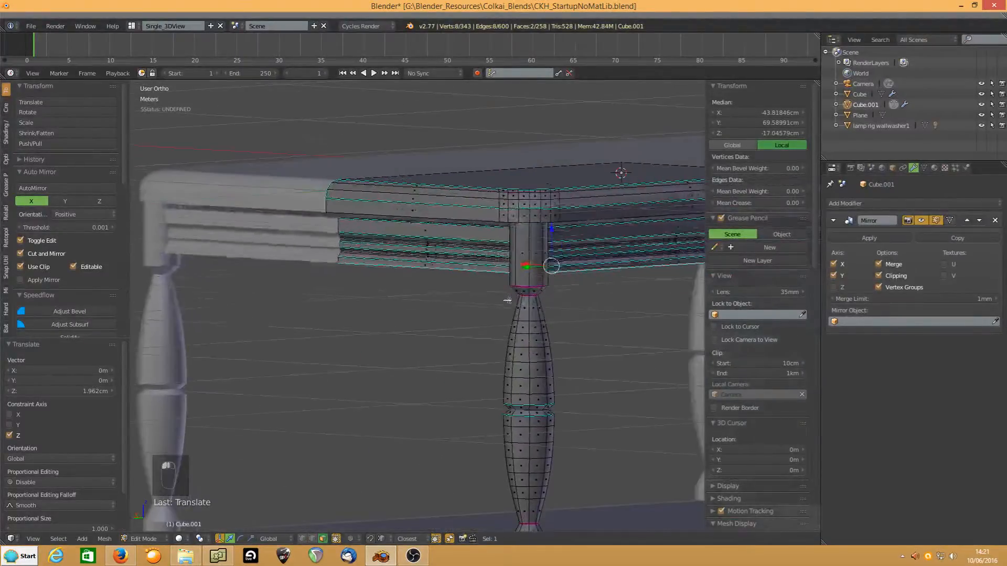
drag(555, 229, 443, 265)
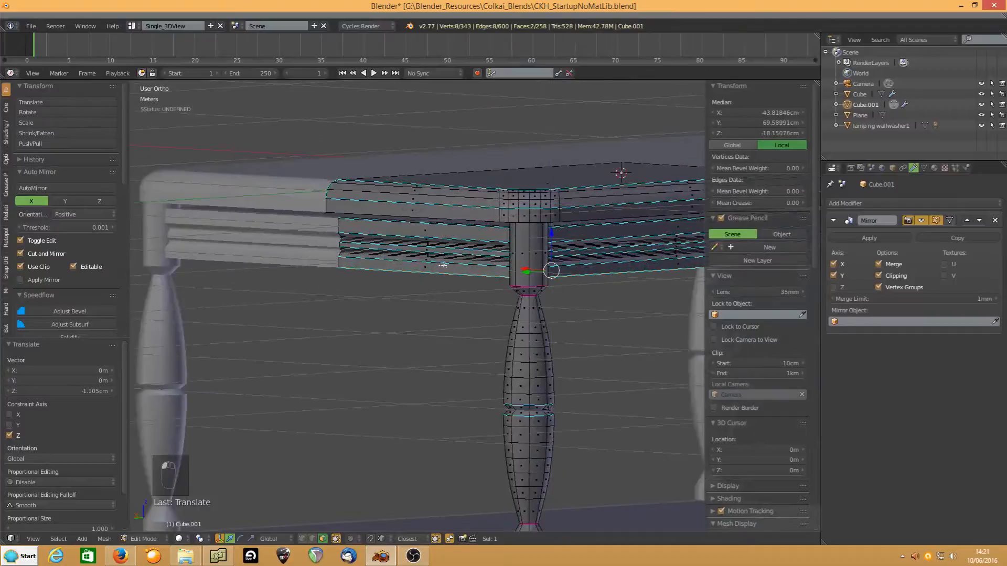
- Select both upper bars entirely and raise them about 2.6 cm along Z against the tabletop in front view
key(l)
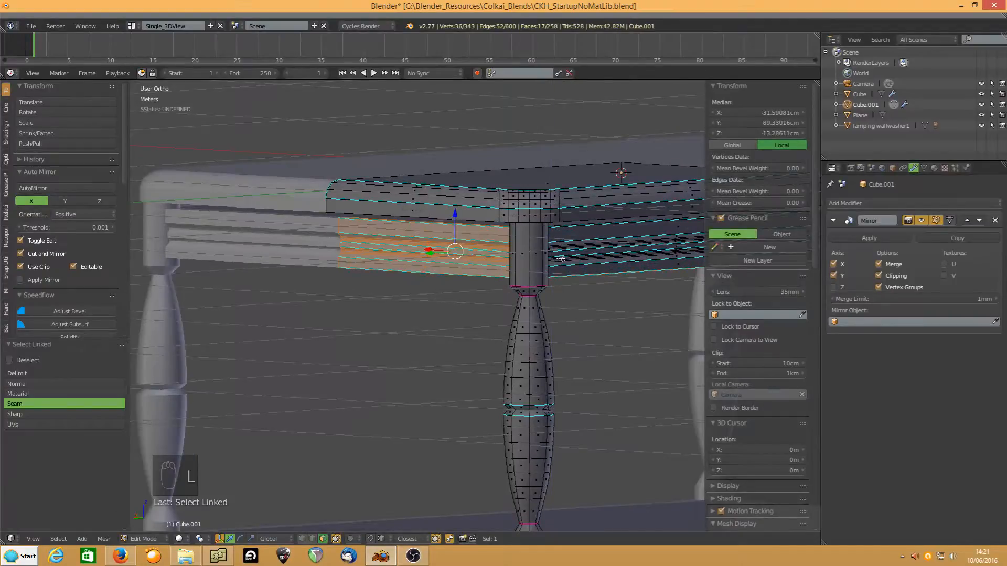
key(l)
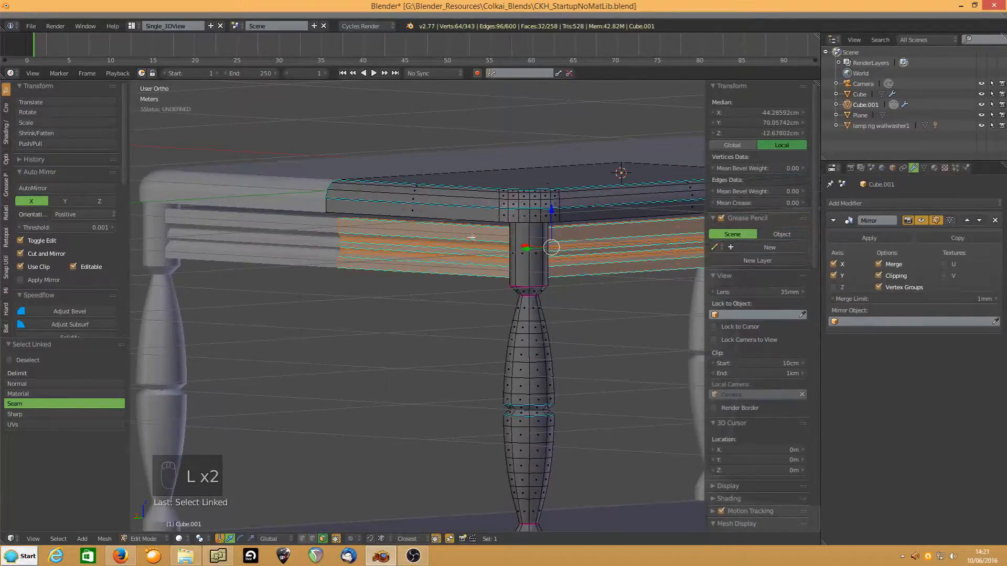
key(KP_1)
drag(556, 213, 553, 194)
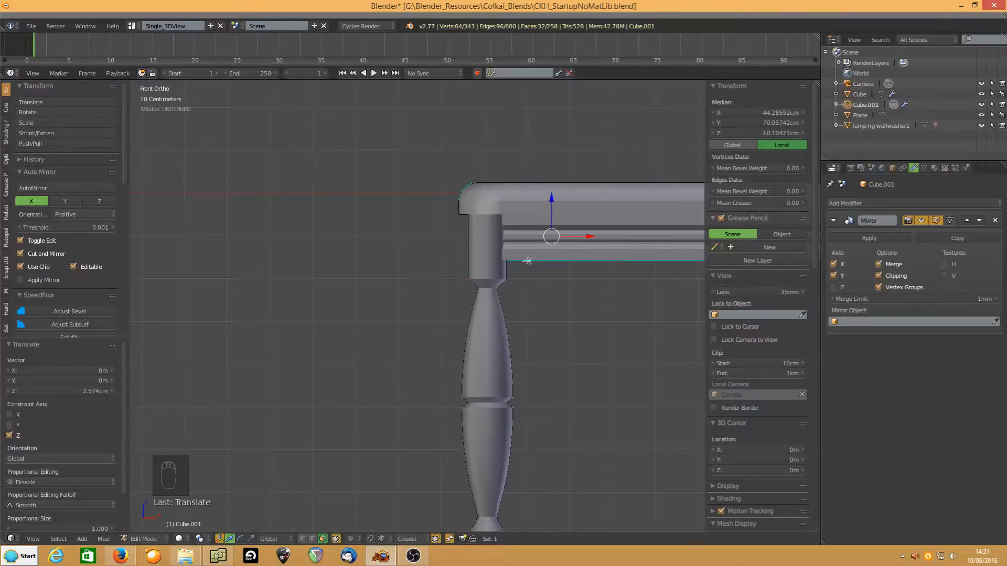
- Select the undersides of both upper bars and lower them about 2.3 cm in total along Z to deepen the rails
middle_drag(528, 267, 509, 255)
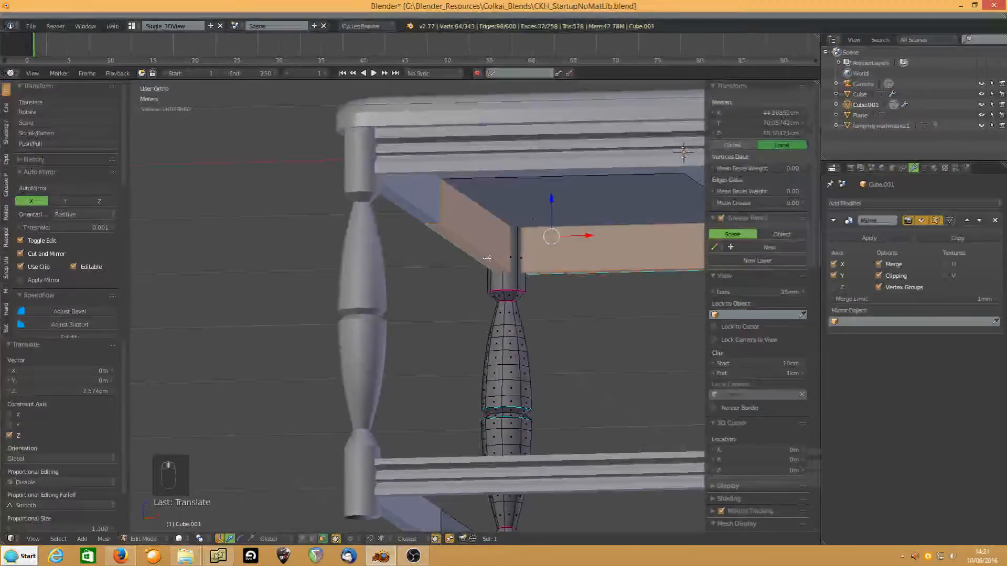
click(485, 261)
shift+click(567, 273)
middle_drag(568, 273, 609, 286)
click(628, 288)
shift+click(479, 259)
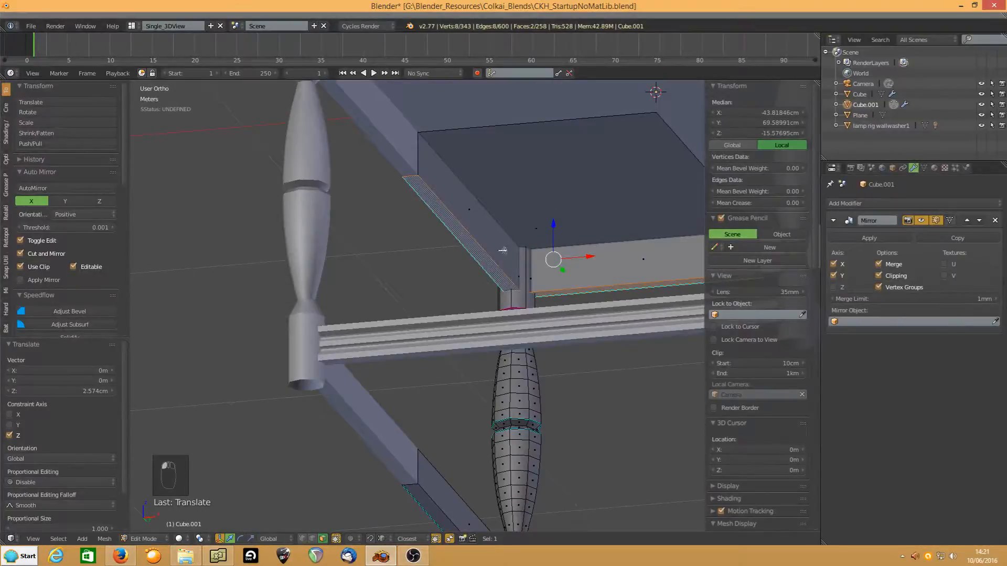
drag(555, 225, 554, 226)
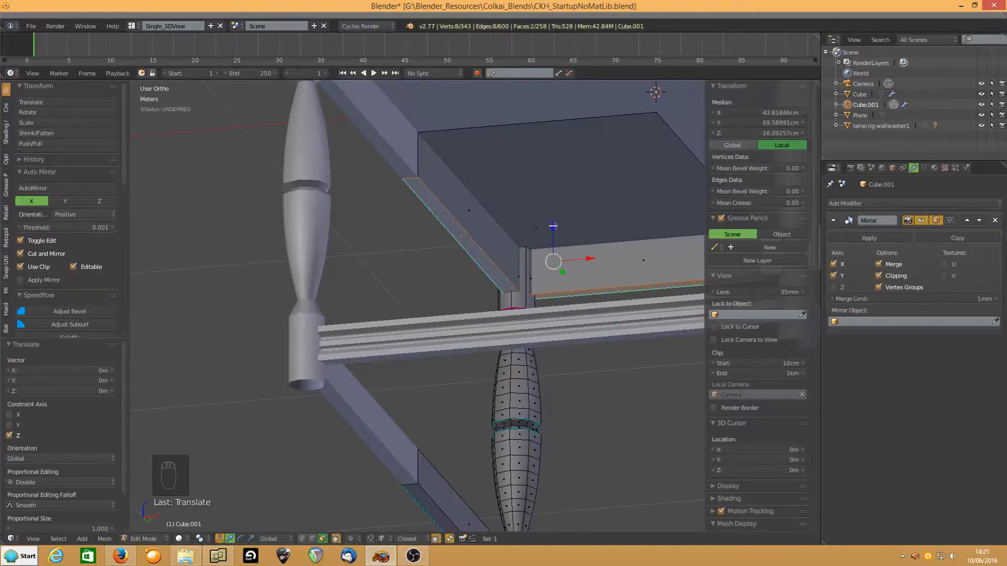
drag(553, 226, 554, 231)
- Leave Edit Mode and examine the complete mirrored table with its upper and lower rails
middle_drag(553, 231, 628, 240)
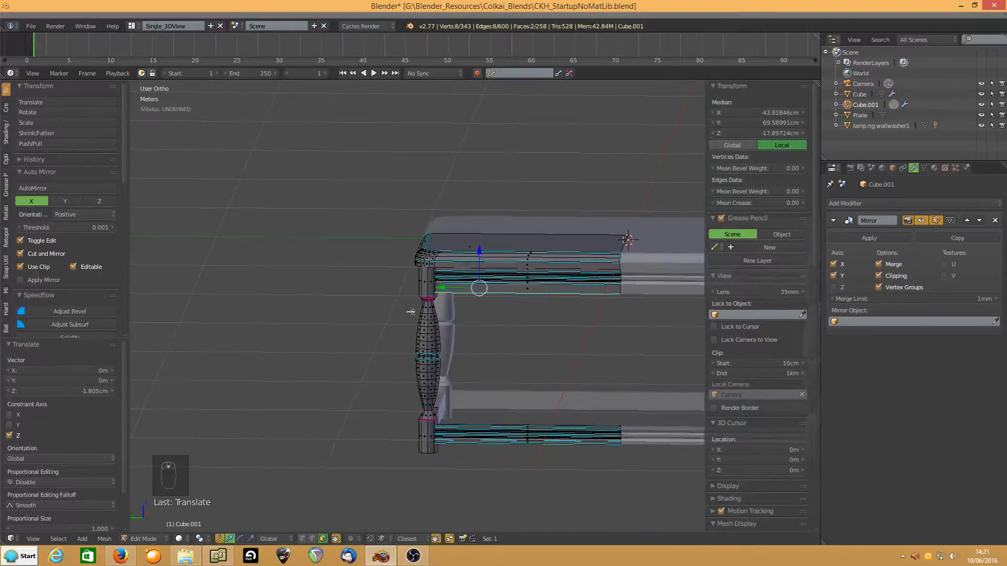
key(Tab)
scroll(407, 313, down, 3)
mouse_move(438, 319)
middle_down()
mouse_move(506, 284)
mouse_move(445, 279)
mouse_move(372, 309)
mouse_move(342, 301)
mouse_move(432, 315)
middle_up()
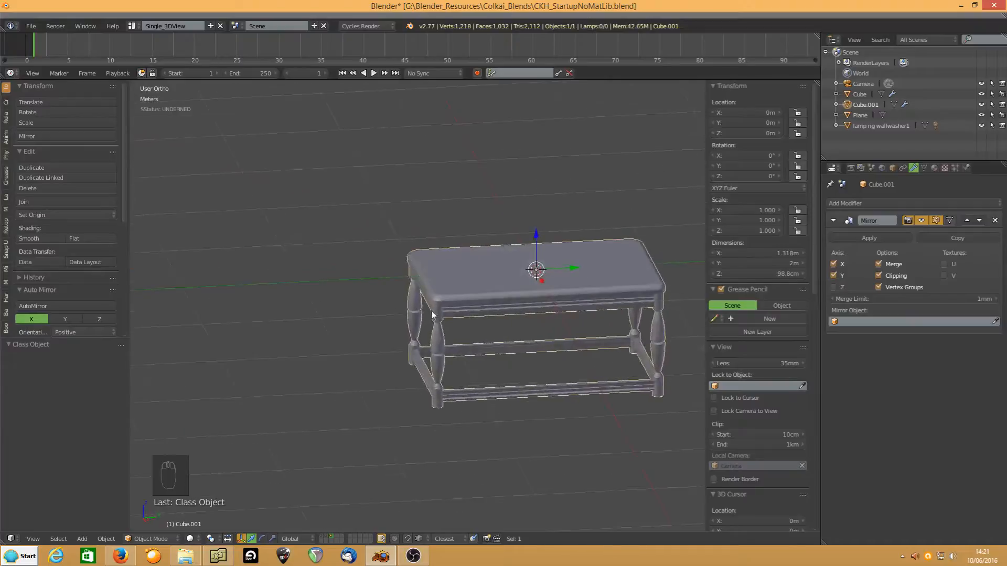
- Compare the plain table on the first layer with the finished table that has turned legs, rails and stretchers
click(325, 538)
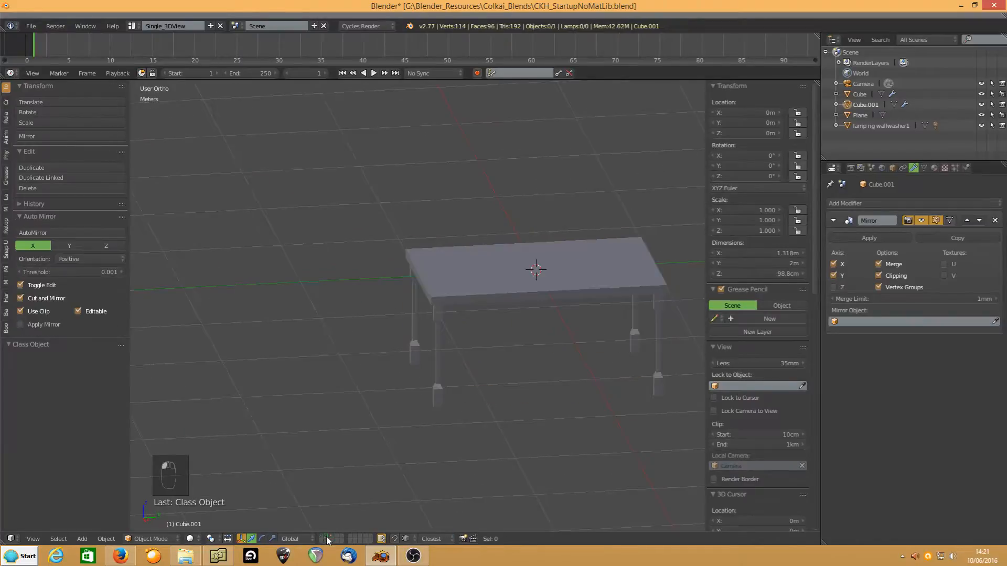
right_click(458, 290)
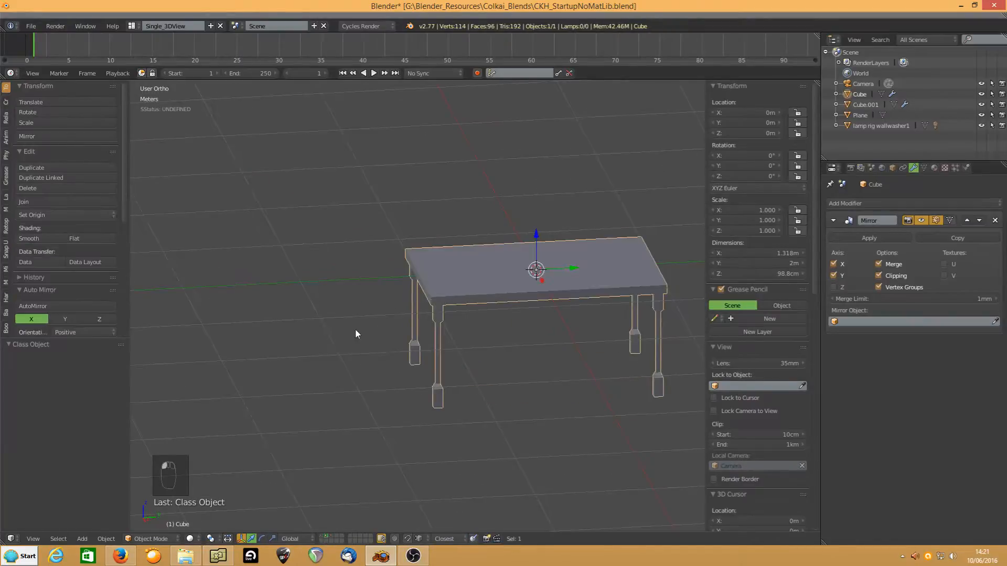
click(332, 539)
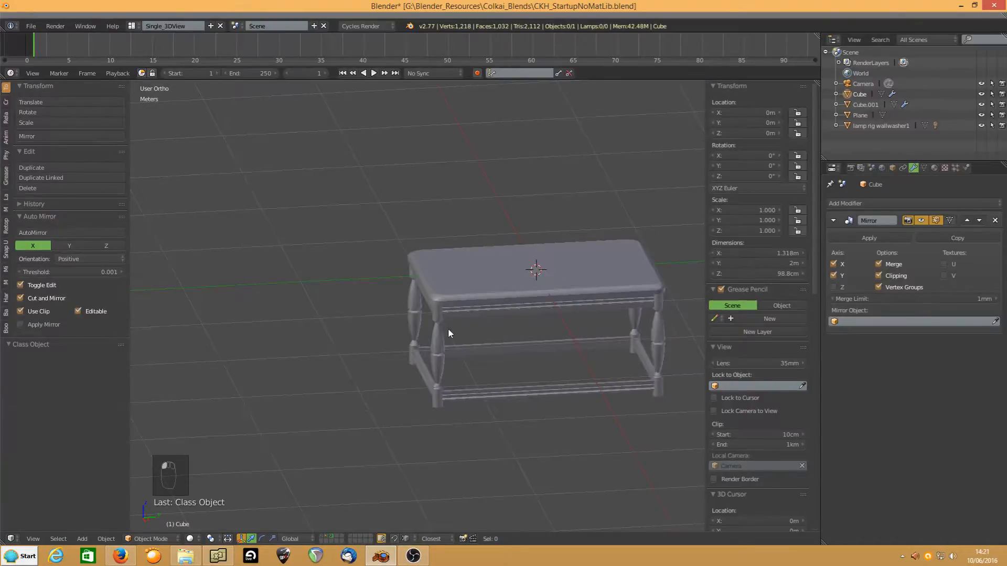
middle_drag(448, 328, 455, 286)
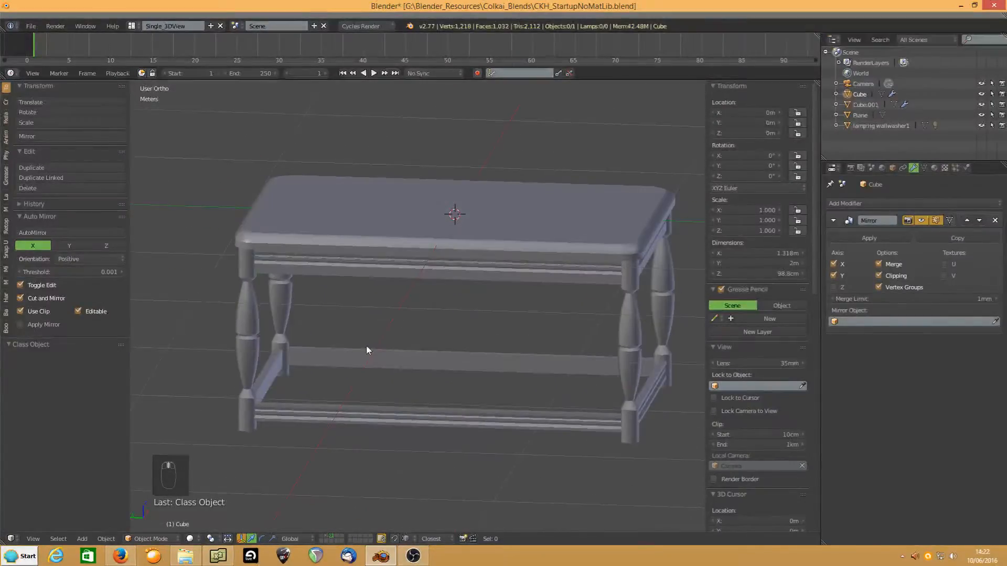
- Show the plain table's layer, enter Edit Mode and add a centred vertical loop cut along one side of the leg
click(329, 537)
scroll(342, 394, up, 6)
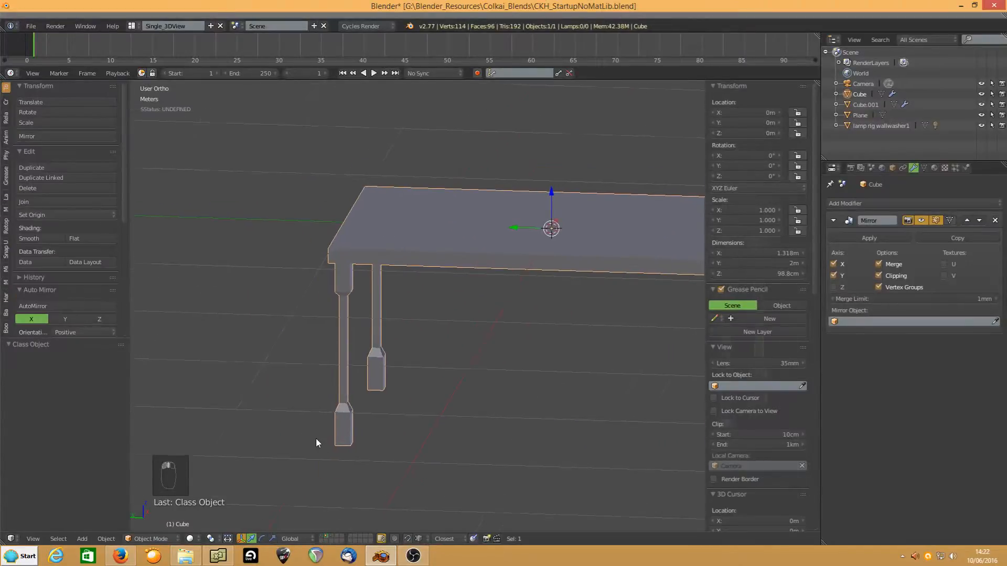
scroll(378, 385, up, 2)
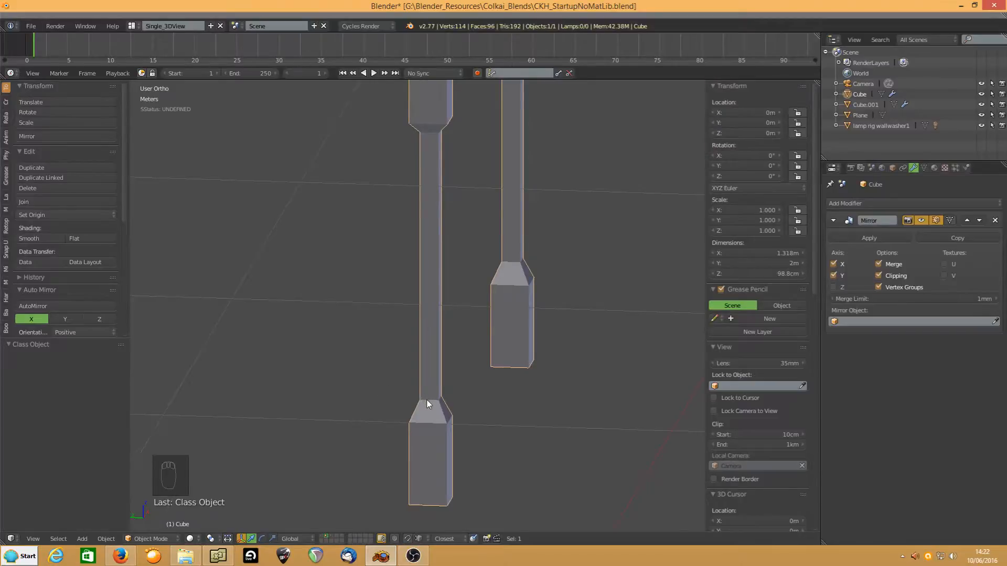
key(Tab)
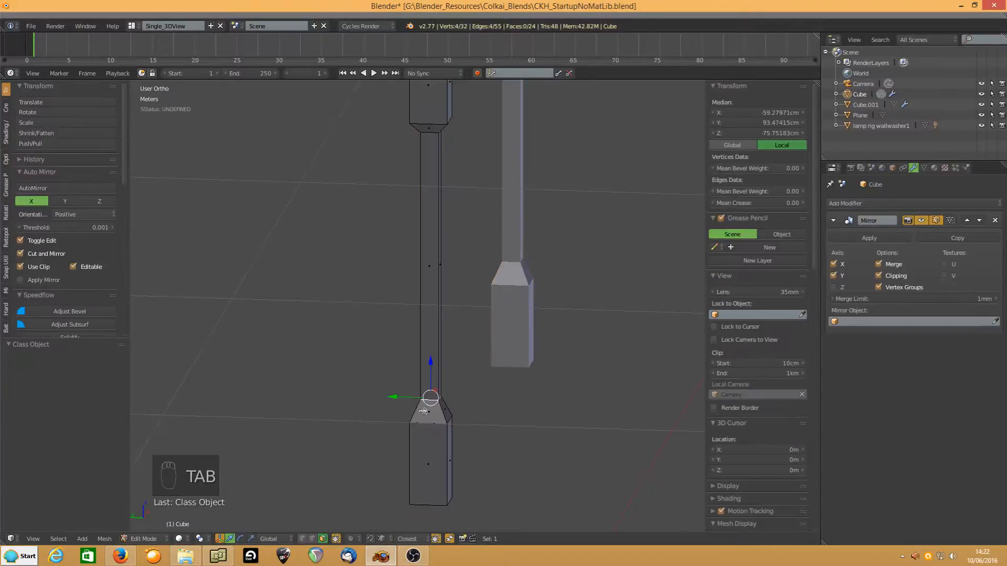
key(ctrl+r)
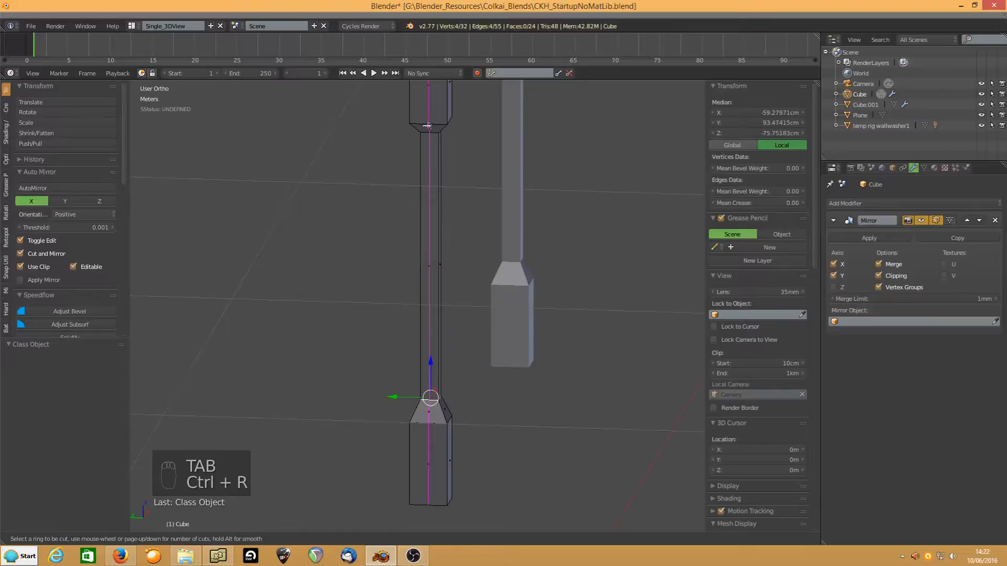
click(429, 126)
right_click(440, 177)
middle_drag(441, 176, 477, 165)
- Add centred vertical loop cuts to the leg's three remaining sides to make it eight-sided
key(ctrl+r)
click(446, 129)
right_click(467, 158)
key(ctrl+r)
click(462, 120)
right_click(462, 121)
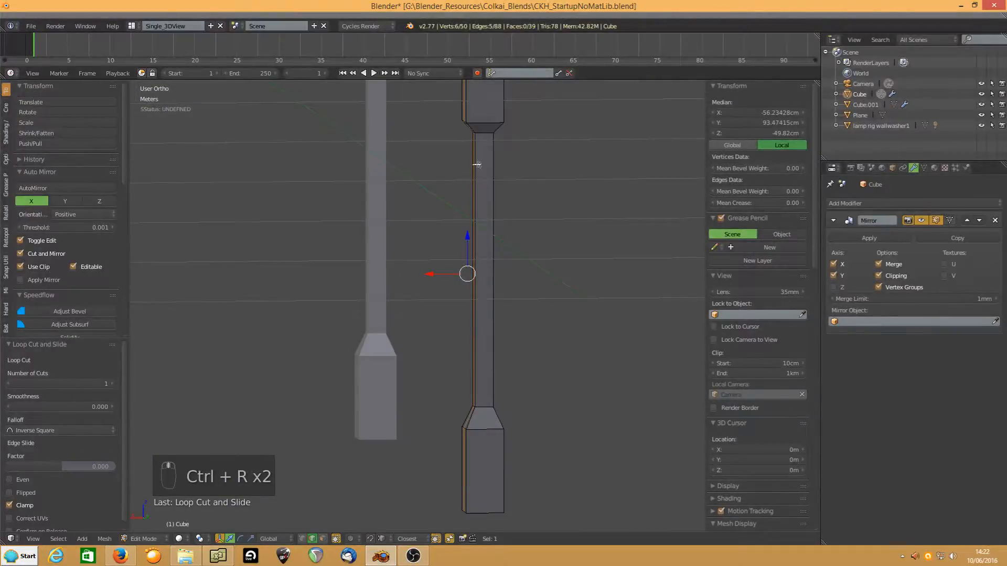
key(ctrl+r)
click(486, 123)
right_click(486, 124)
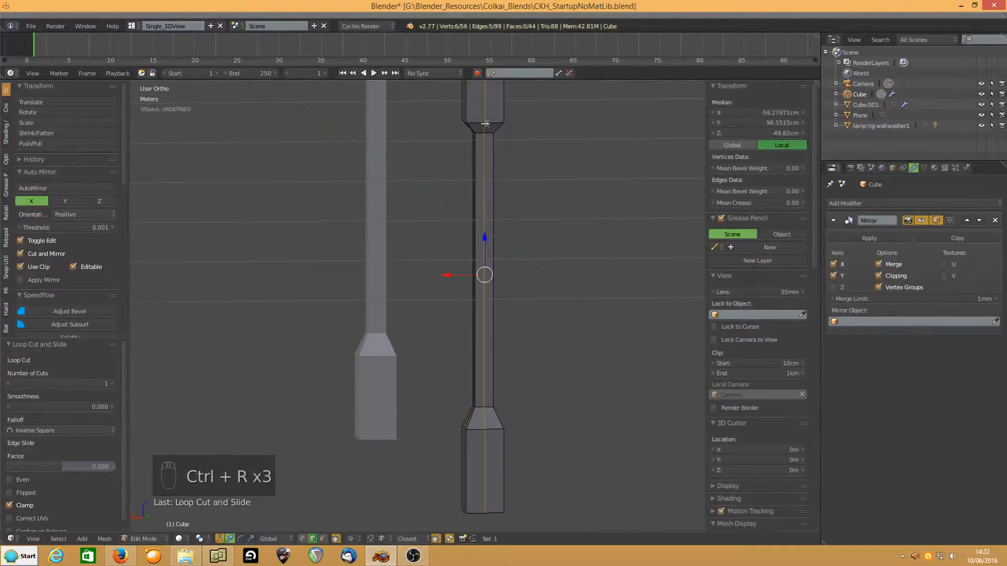
- Select the edge loops at both ends of the slim leg shaft and round them with LoopTools Circle
alt+right_click(482, 133)
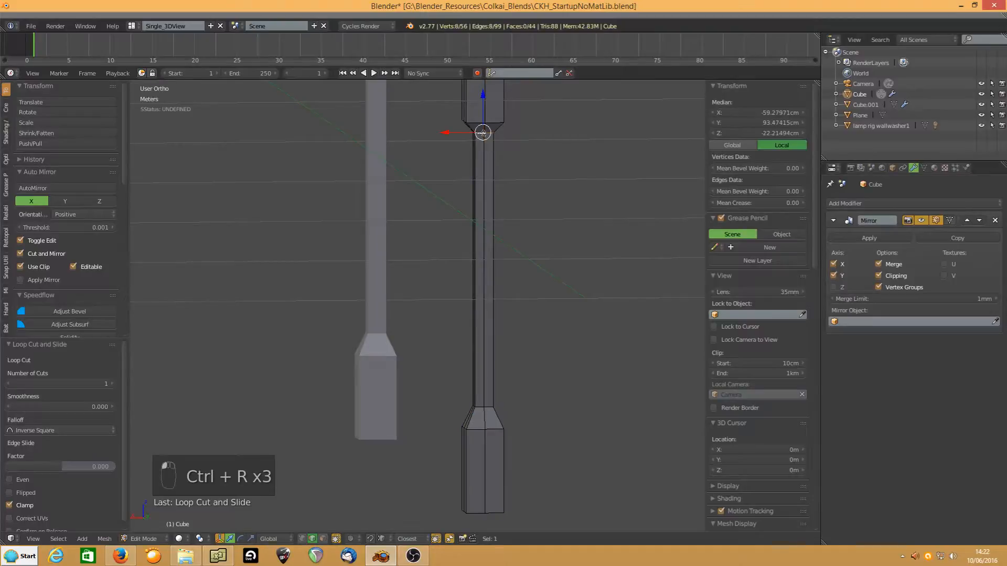
alt+shift+right_click(459, 396)
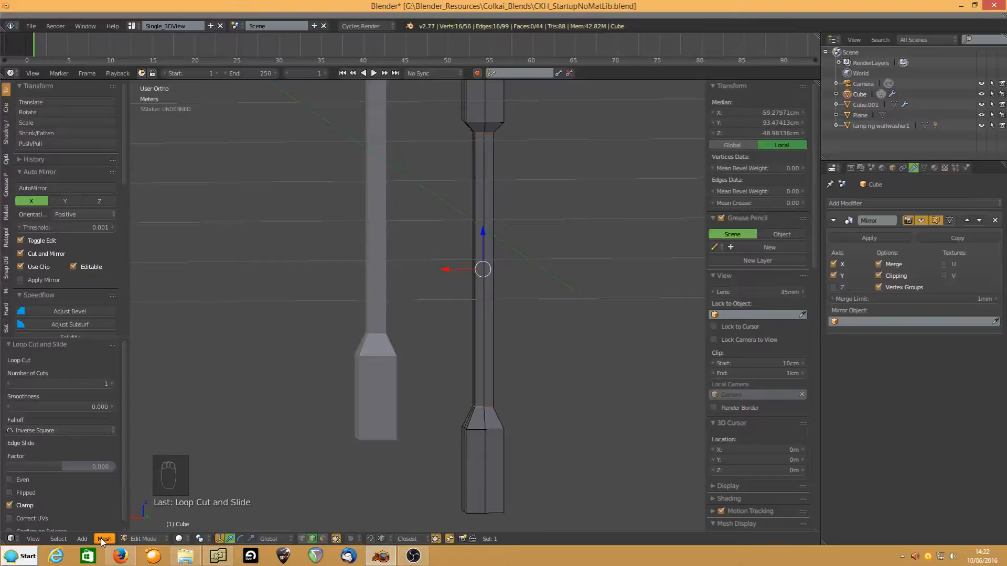
key(w)
mouse_move(450, 204)
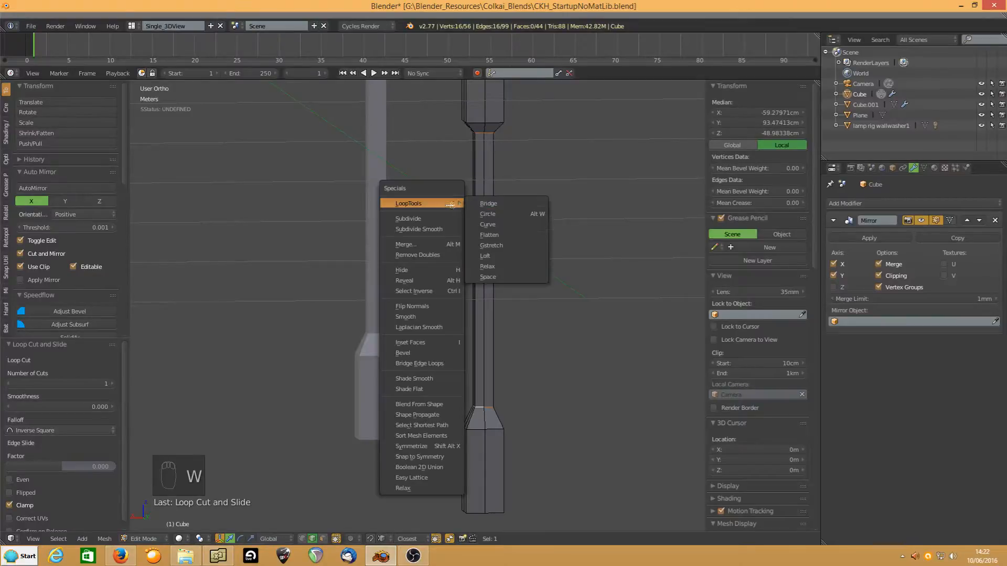
click(487, 214)
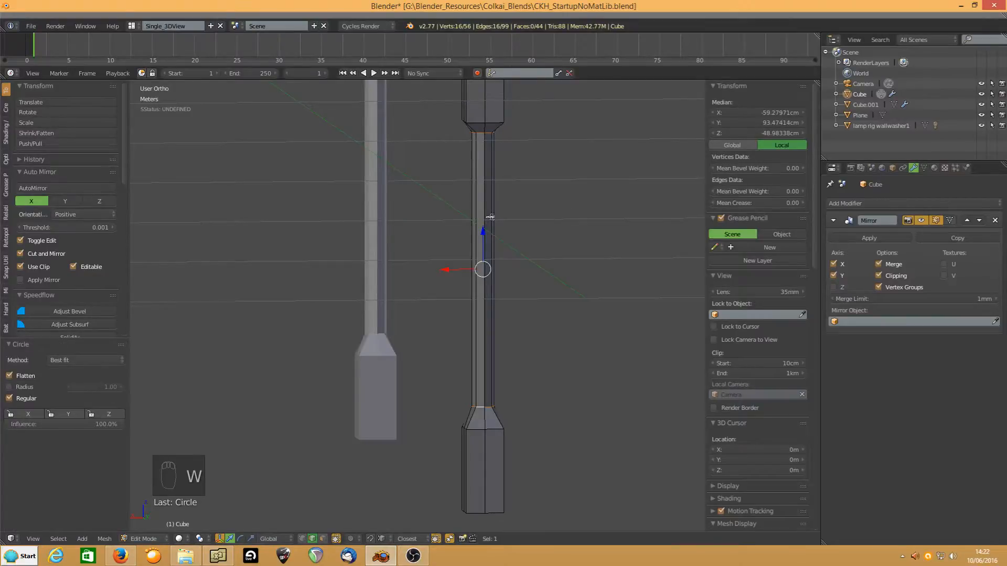
middle_drag(426, 202, 466, 193)
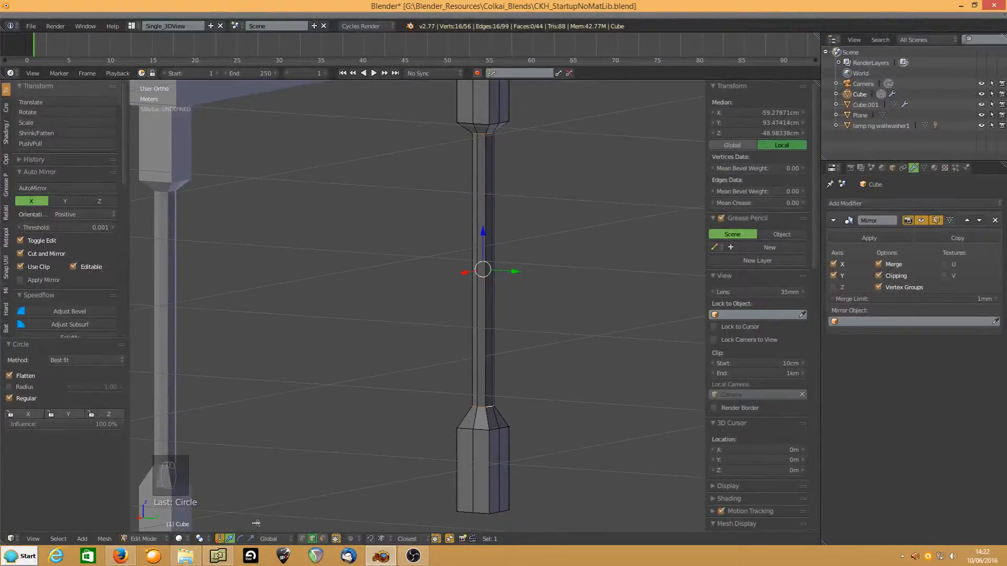
- Select the four mid-side vertices on the lower leg block's upper edge and raise them about 2 cm along Z
click(302, 538)
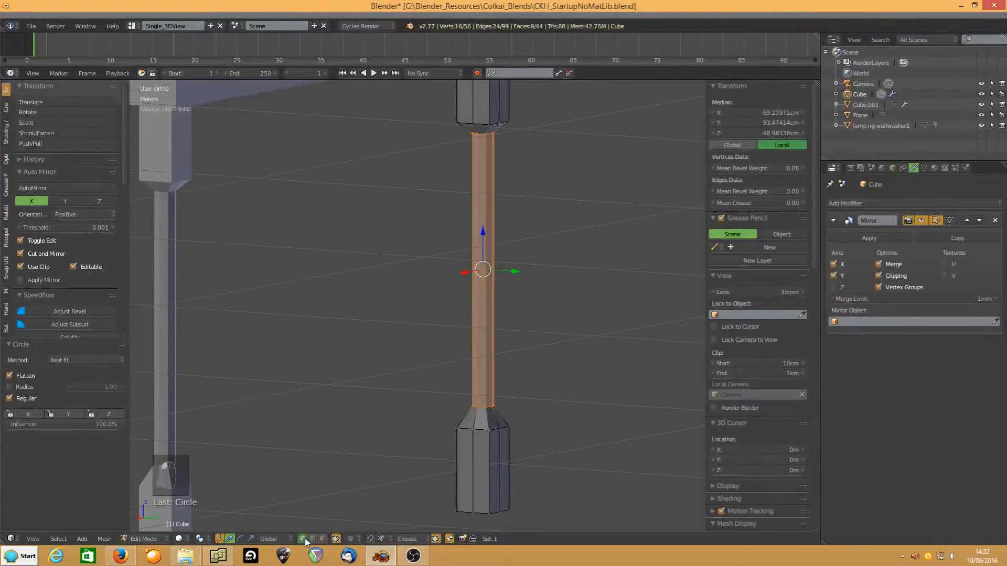
right_click(472, 431)
middle_drag(536, 426, 483, 447)
shift+right_click(498, 435)
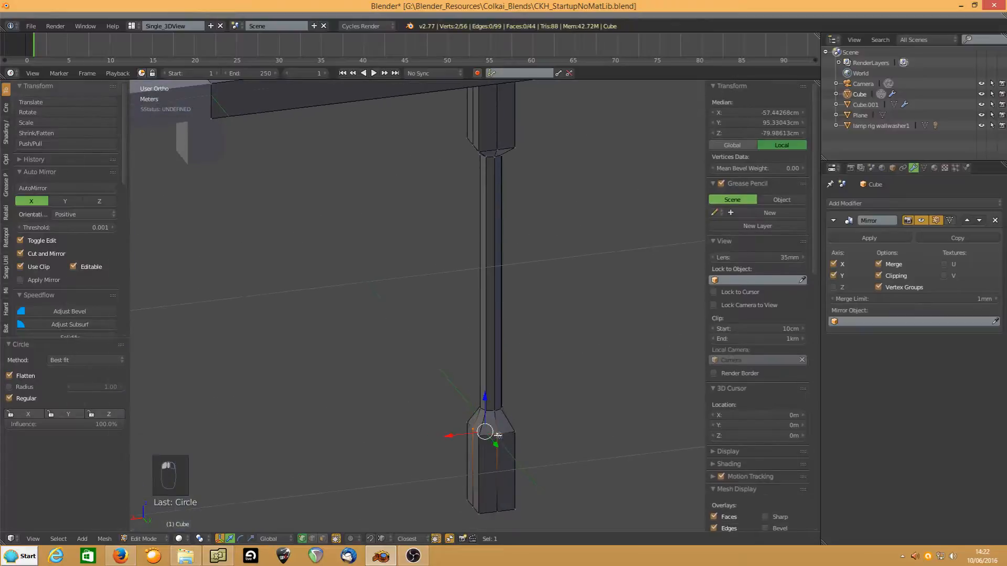
middle_drag(559, 422, 497, 434)
shift+right_click(507, 435)
middle_drag(583, 412, 468, 415)
shift+right_click(507, 441)
middle_drag(567, 445, 502, 435)
drag(495, 400, 495, 390)
middle_drag(400, 434, 467, 416)
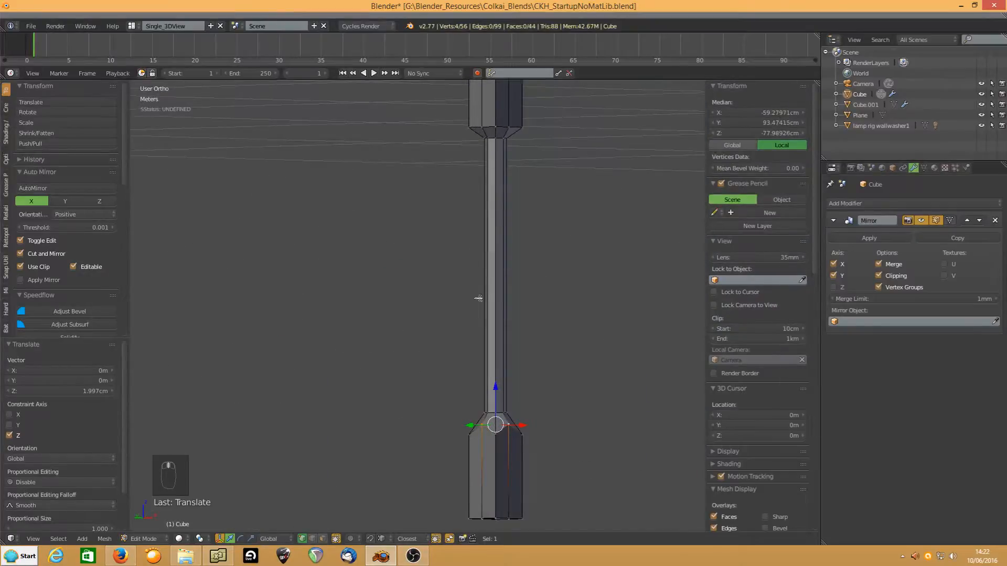
- Select the four mid-side vertices on the upper leg block's lower edge and lower them about 1.4 cm along Z
right_click(482, 127)
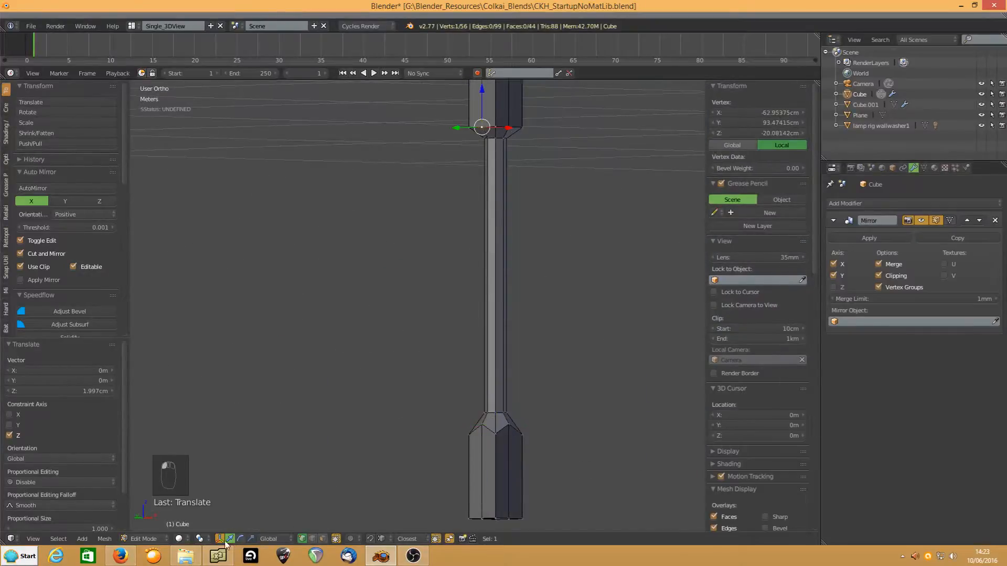
key(ctrl+space)
shift+right_click(517, 124)
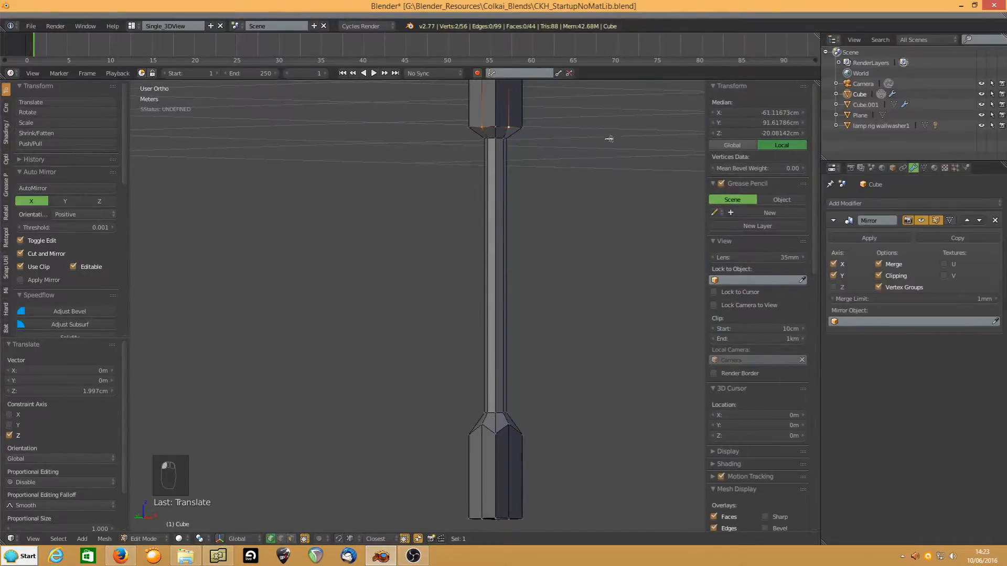
middle_drag(607, 135, 513, 121)
shift+right_click(514, 123)
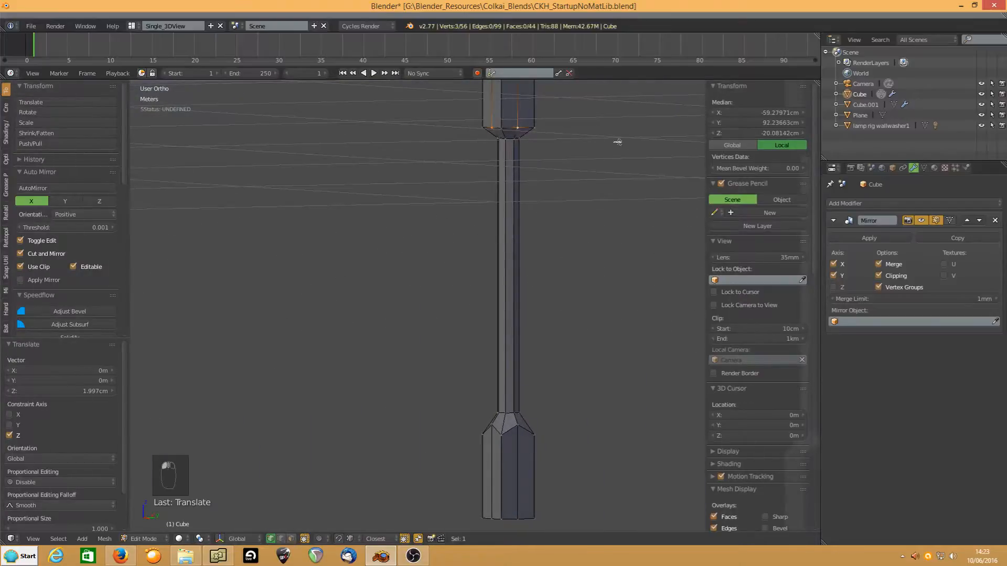
middle_drag(589, 151, 490, 152)
shift+right_click(520, 127)
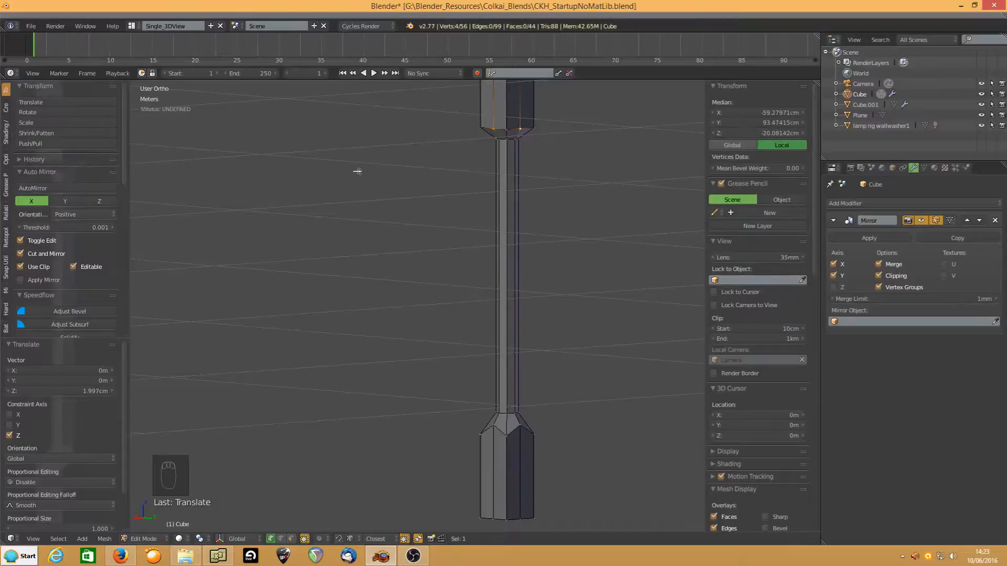
key(g)
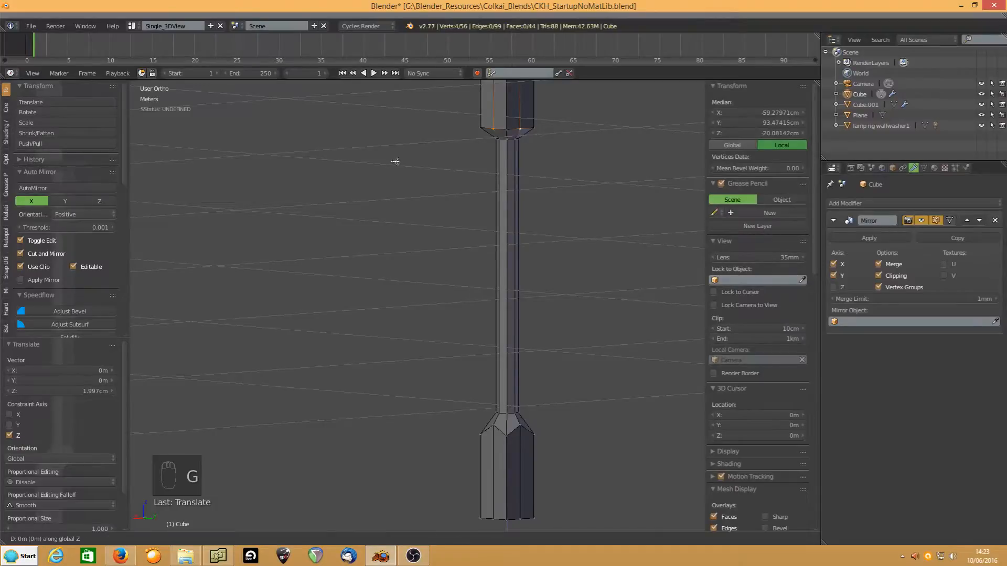
key(z)
click(394, 168)
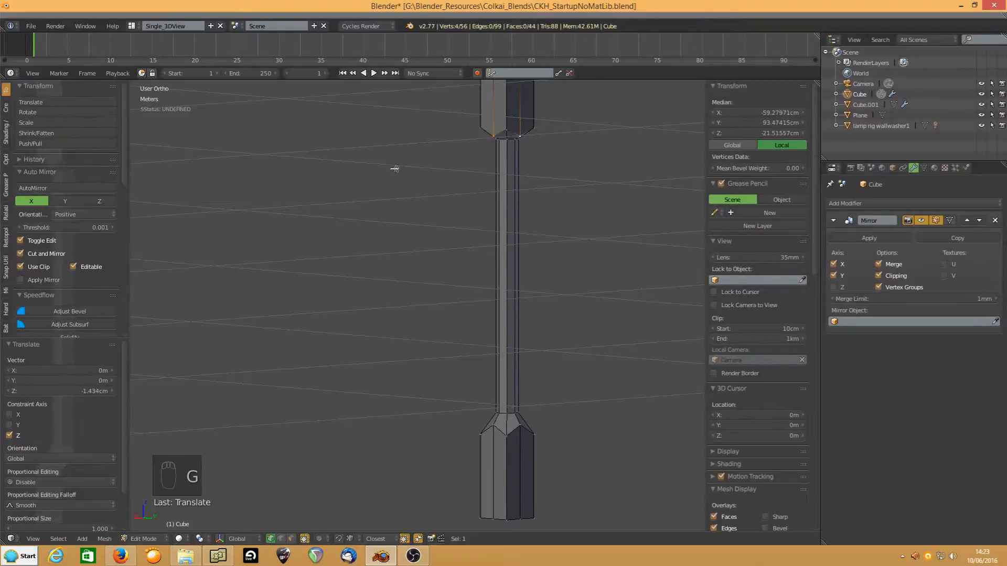
- Add a horizontal loop cut around each leg block, slid close to its tapered end by factors of about -0.89 and 0.87
middle_drag(392, 184, 398, 253)
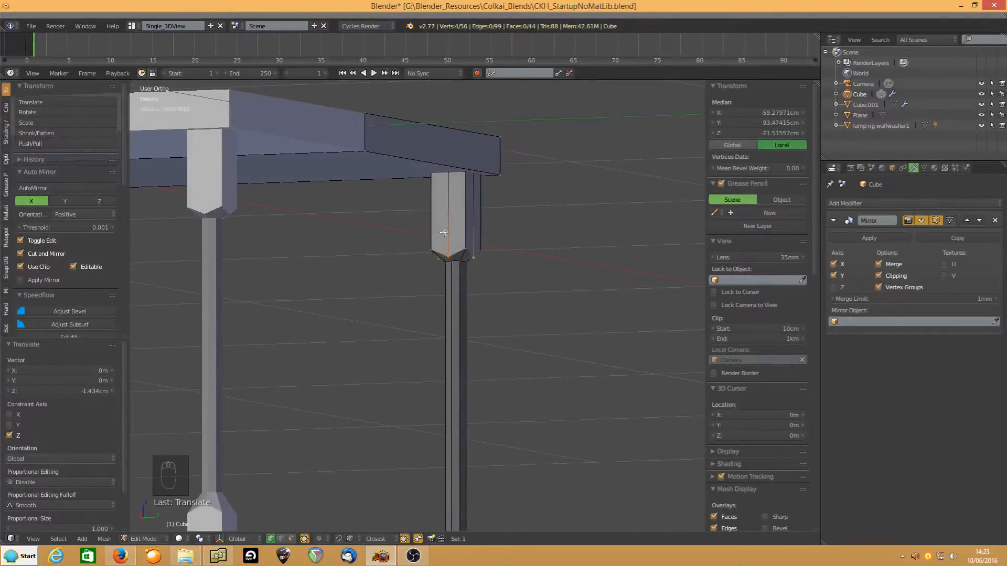
key(ctrl+r)
click(444, 233)
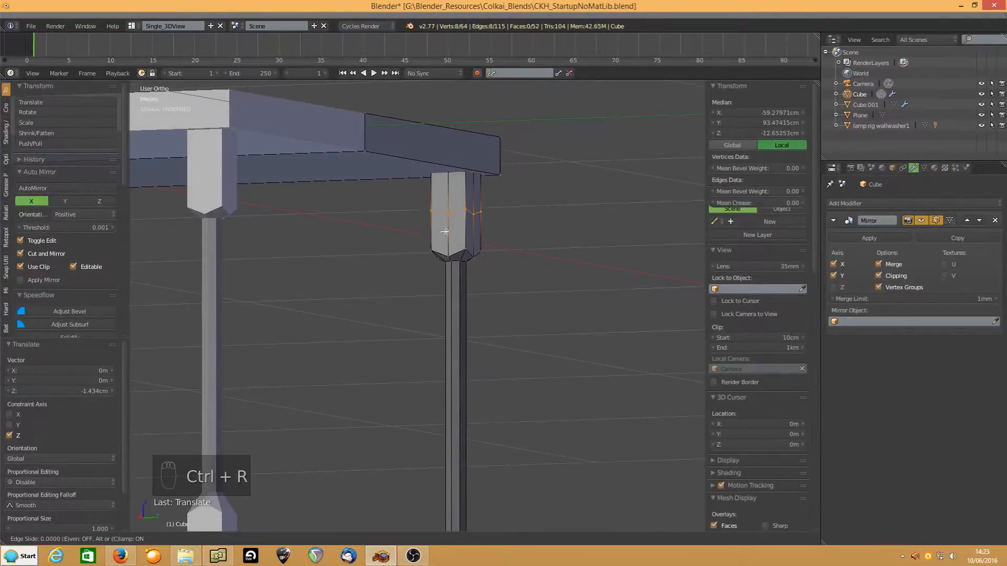
click(440, 273)
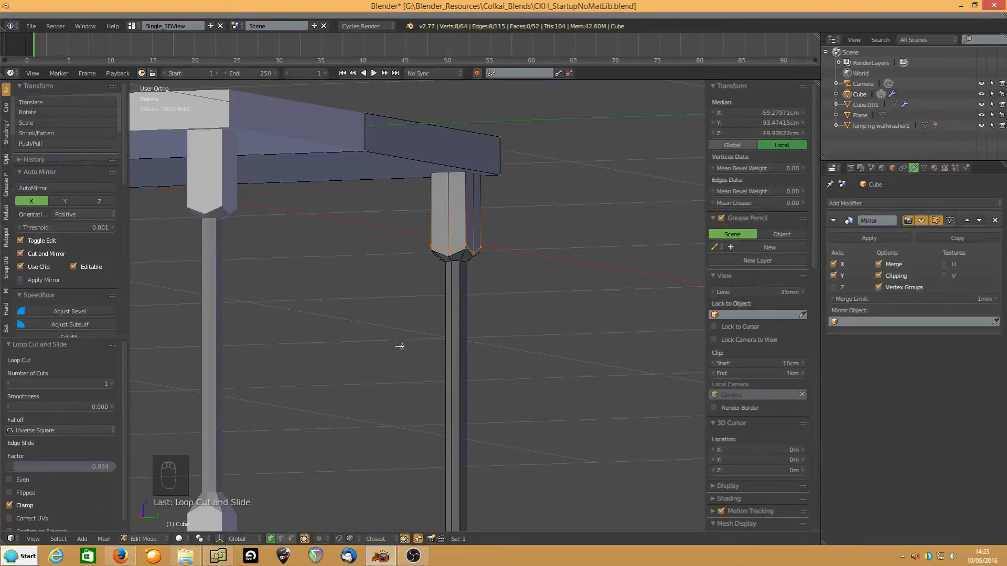
shift+middle_drag(403, 356, 442, 139)
key(ctrl+r)
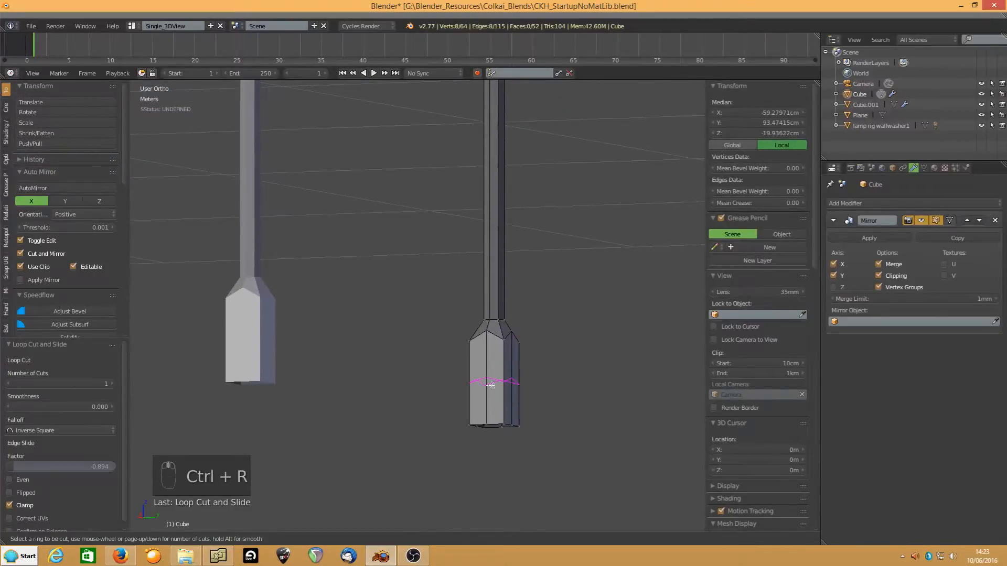
click(499, 375)
click(483, 346)
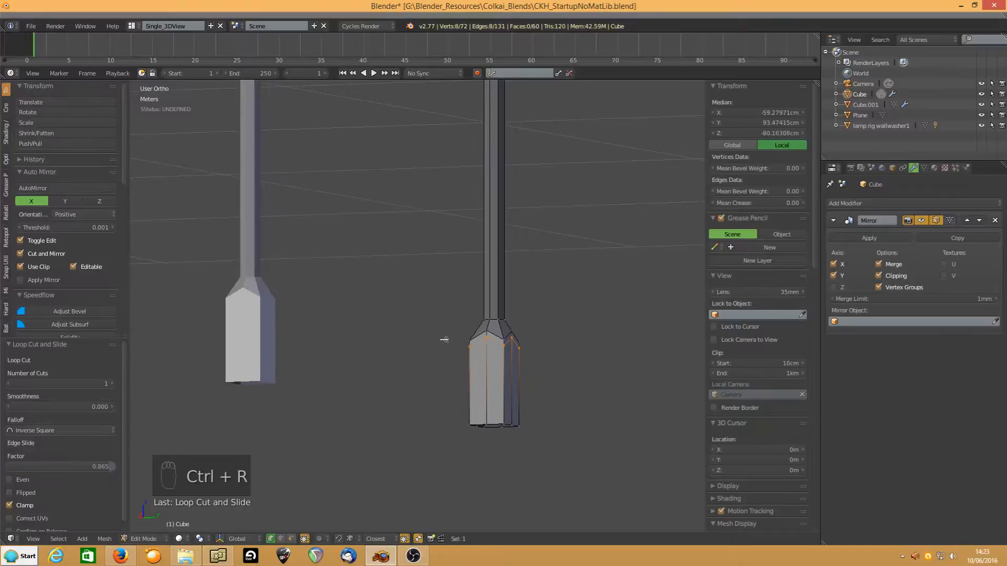
- Add a centred horizontal loop cut around the slim leg shaft and scale it up by about 3.2 to bulge the leg
scroll(448, 333, down, 2)
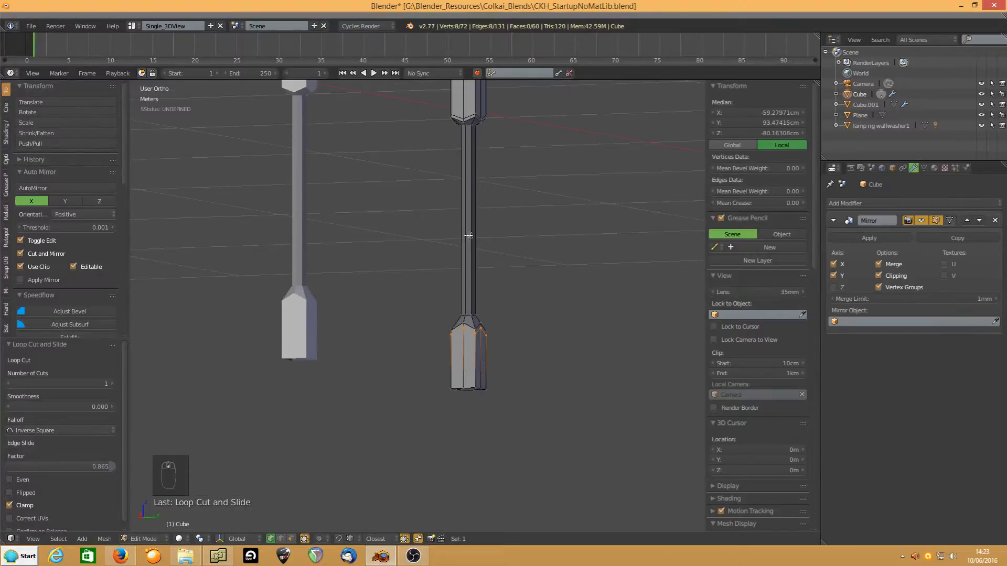
key(ctrl+r)
click(464, 207)
right_click(465, 207)
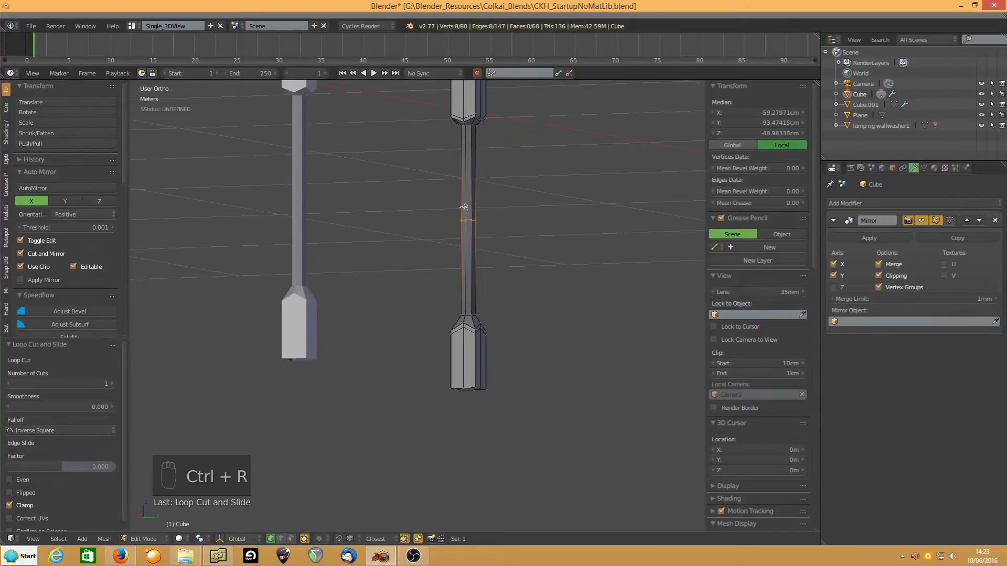
key(s)
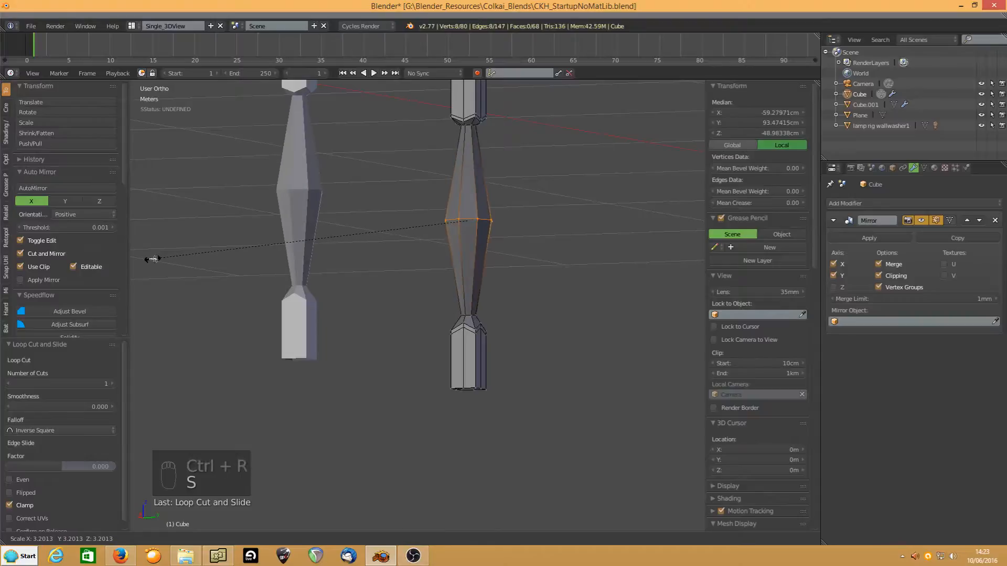
click(153, 259)
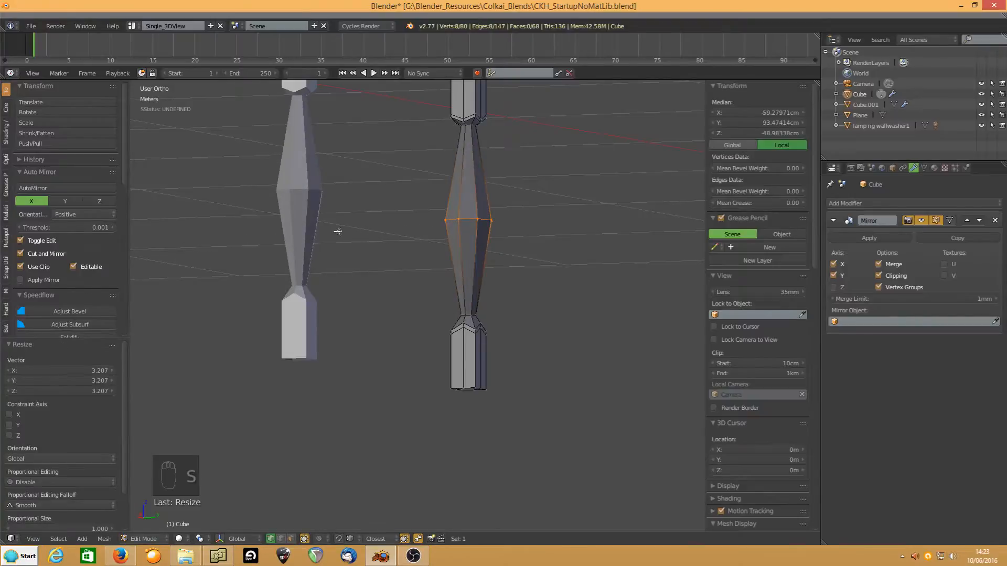
- Bevel the bulged middle loop of the leg with 7 segments and an amount of about 0.203
key(ctrl+b)
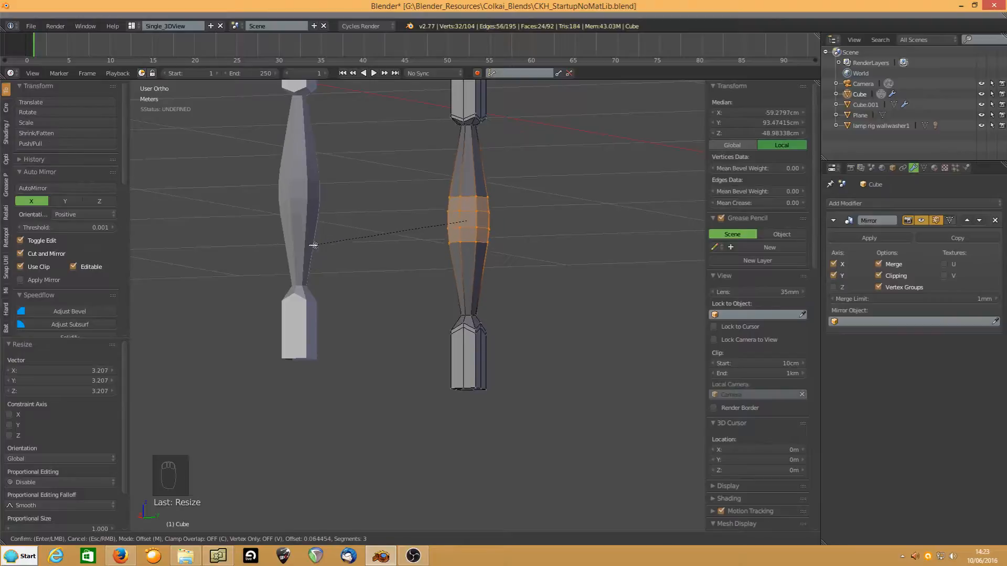
scroll(310, 246, up, 2)
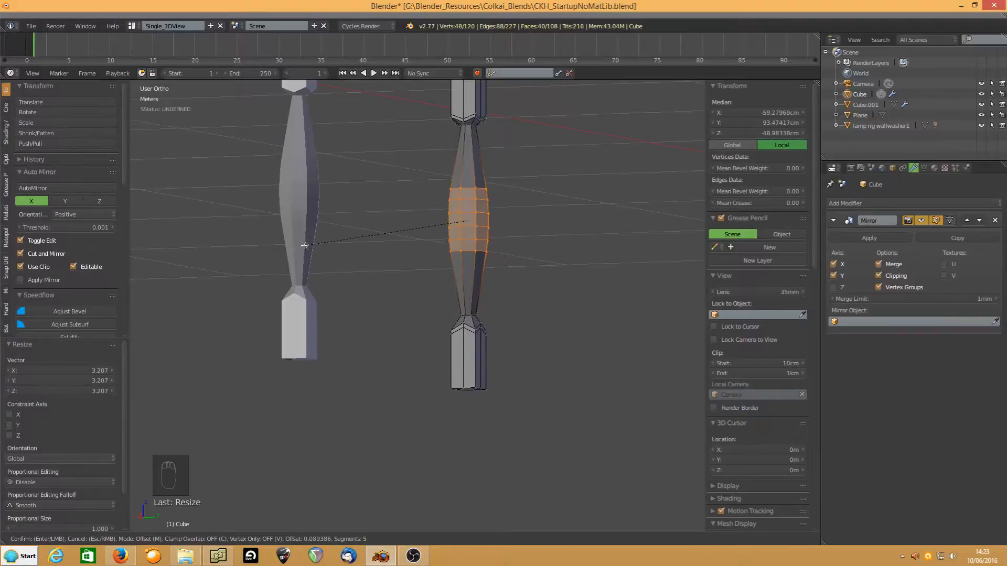
scroll(304, 245, up, 2)
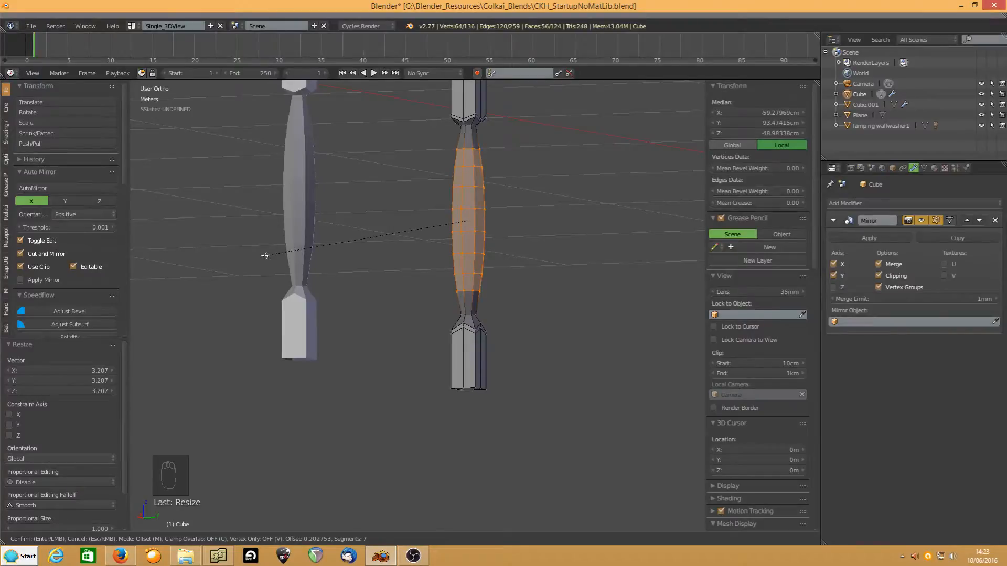
click(265, 256)
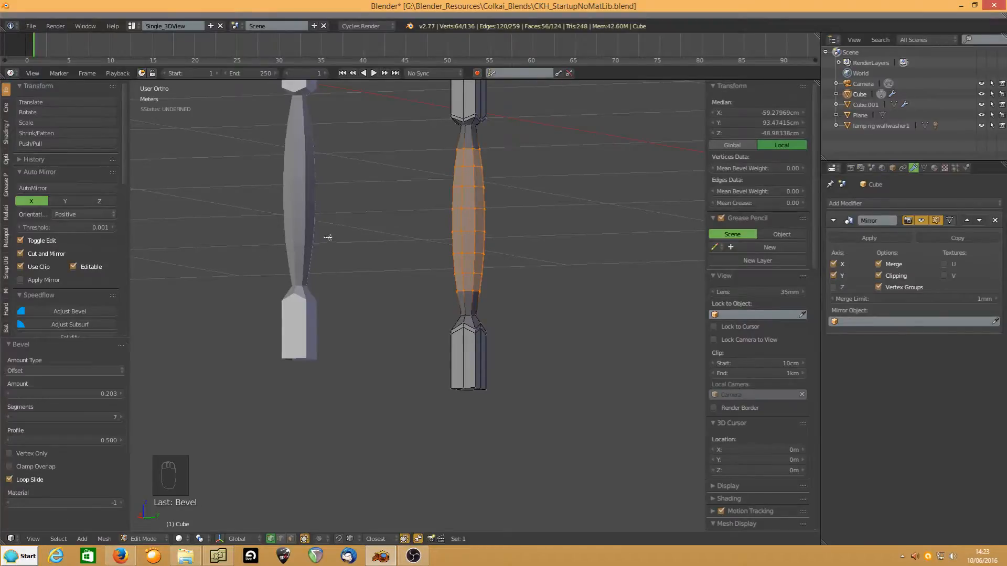
- Return to Object Mode and apply smooth shading to the table
click(143, 538)
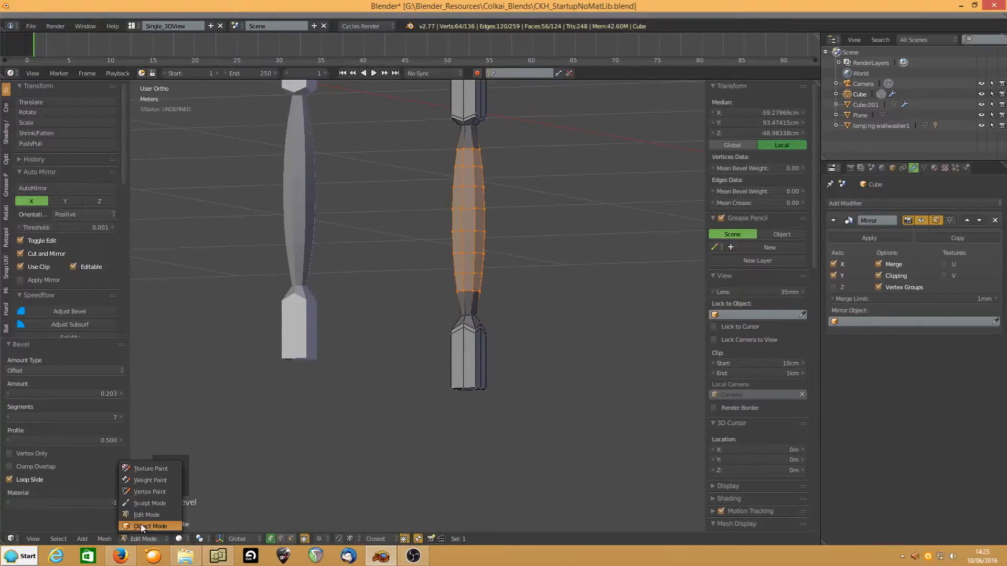
click(139, 524)
click(30, 239)
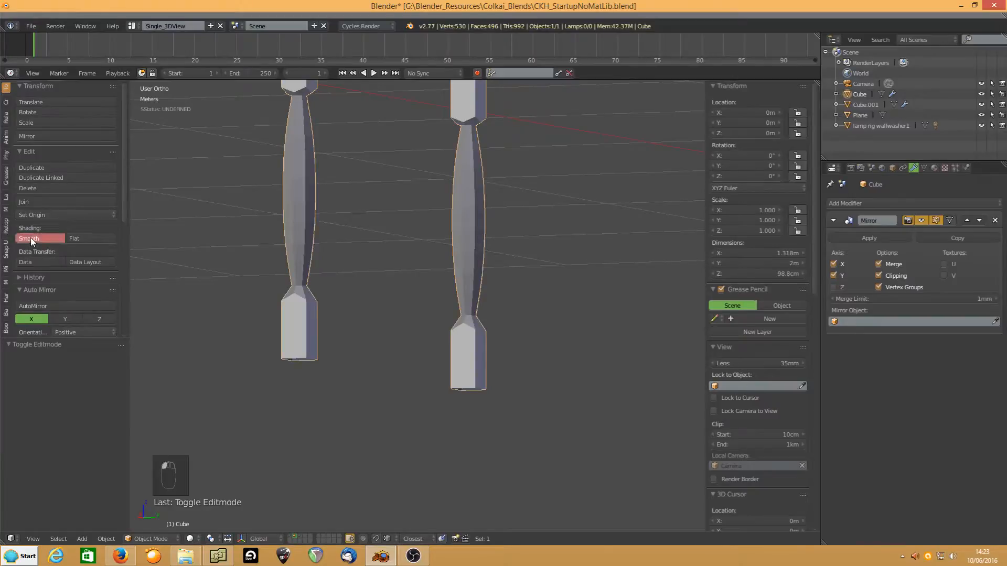
mouse_move(544, 261)
middle_down()
mouse_move(449, 267)
mouse_move(464, 274)
middle_up()
shift+middle_drag(325, 245, 419, 326)
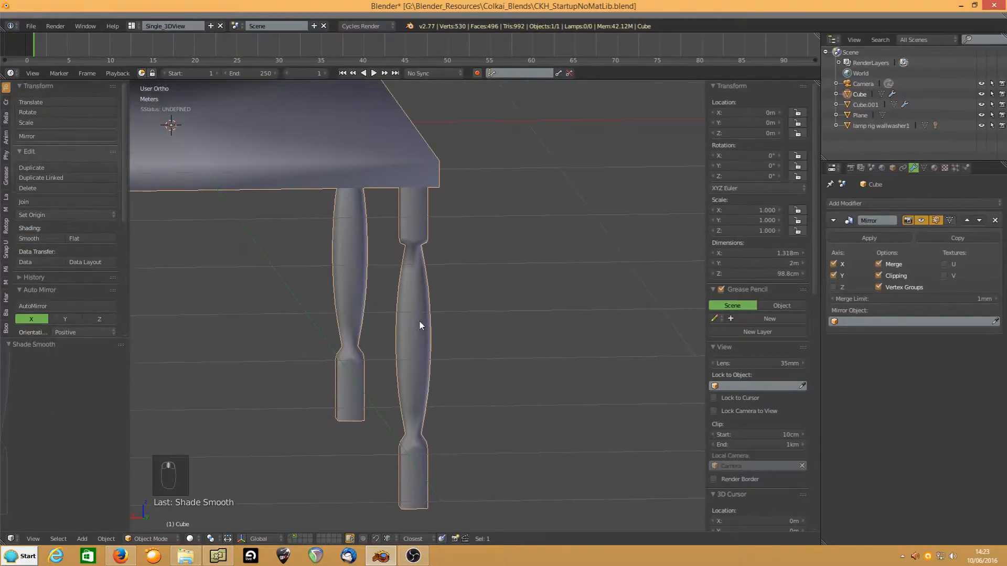
- In Edit Mode, select the edge loops near the tapered ends of both leg blocks and mark them sharp
key(Tab)
click(404, 240)
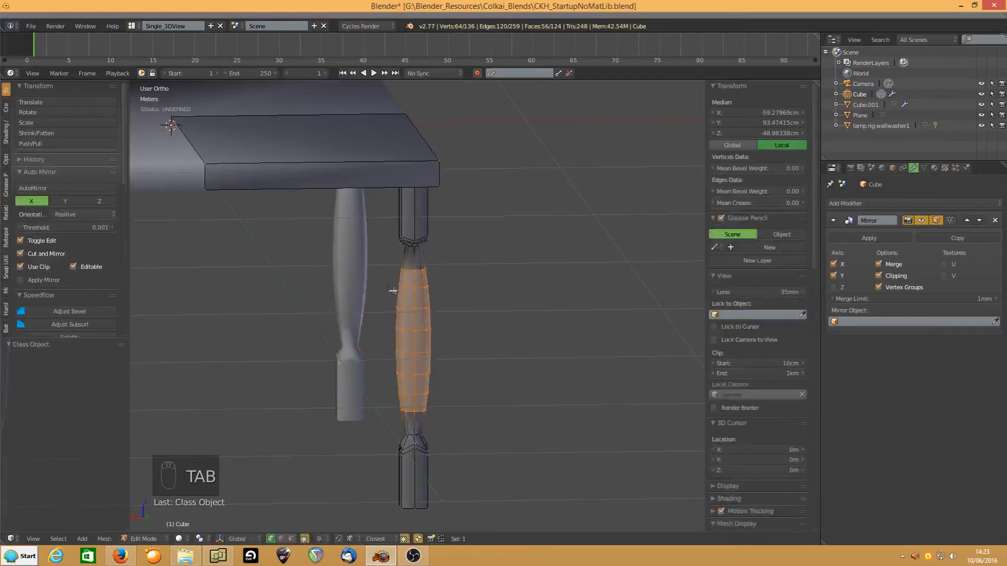
alt+right_click(405, 237)
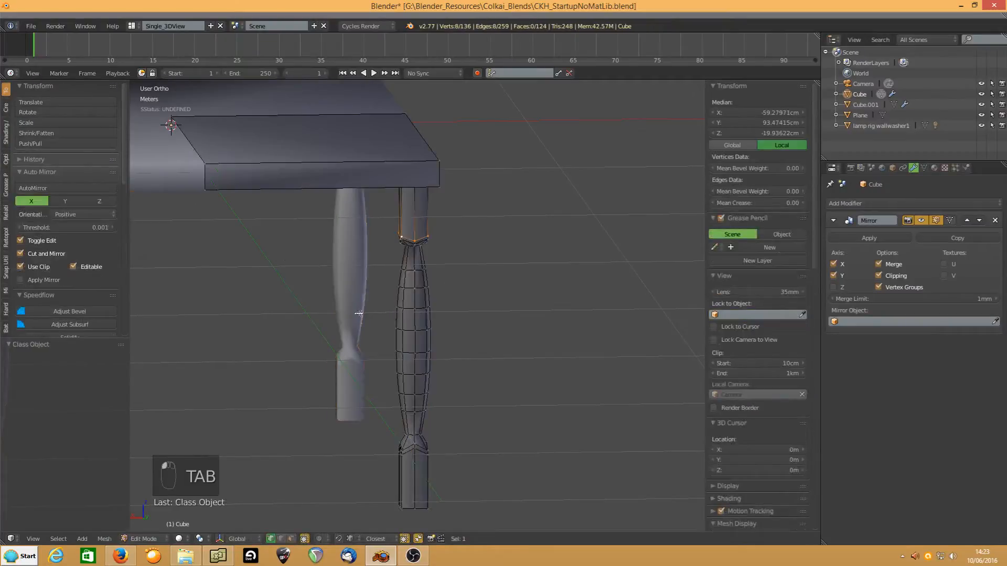
middle_drag(389, 271, 386, 298)
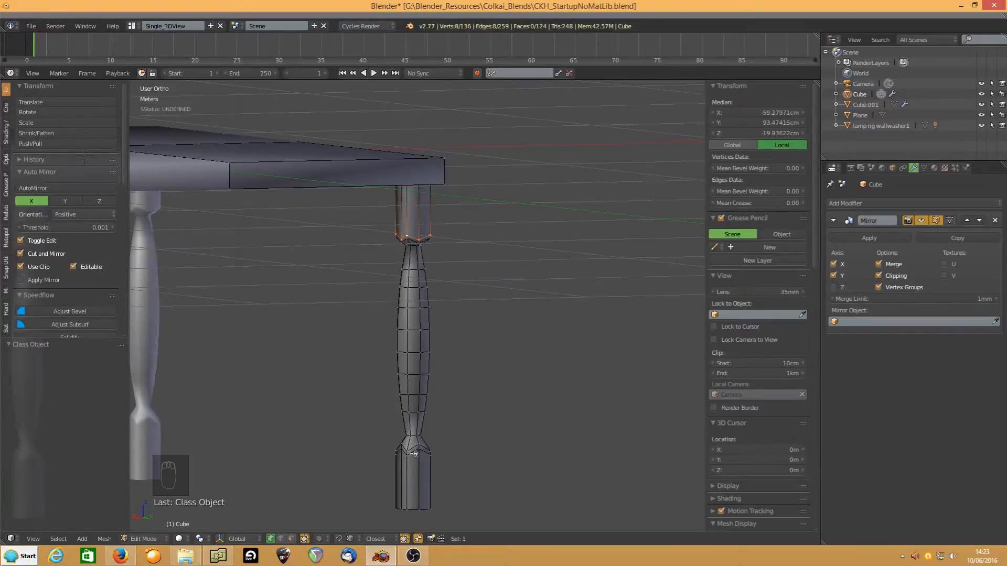
alt+shift+right_click(414, 454)
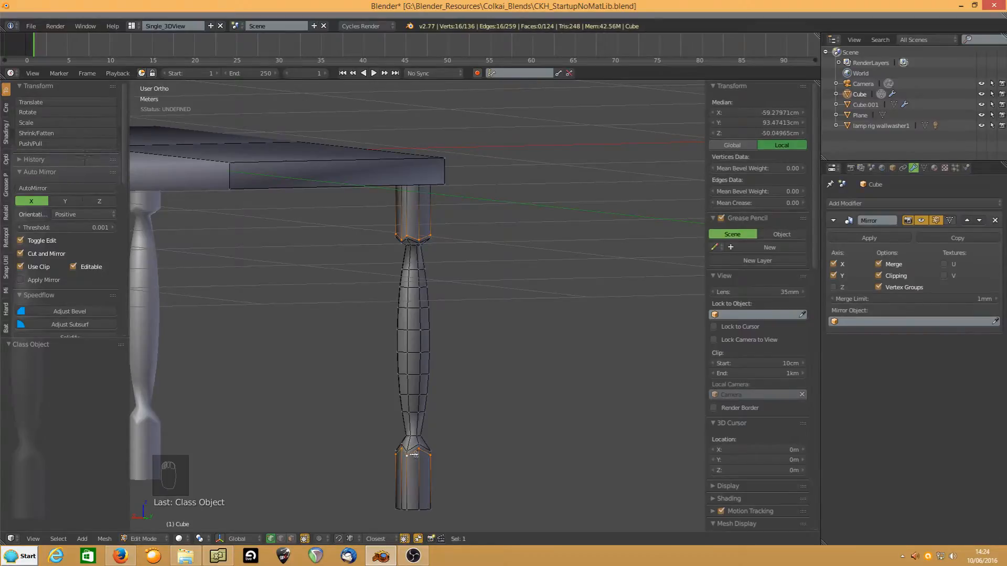
key(ctrl+e)
click(369, 374)
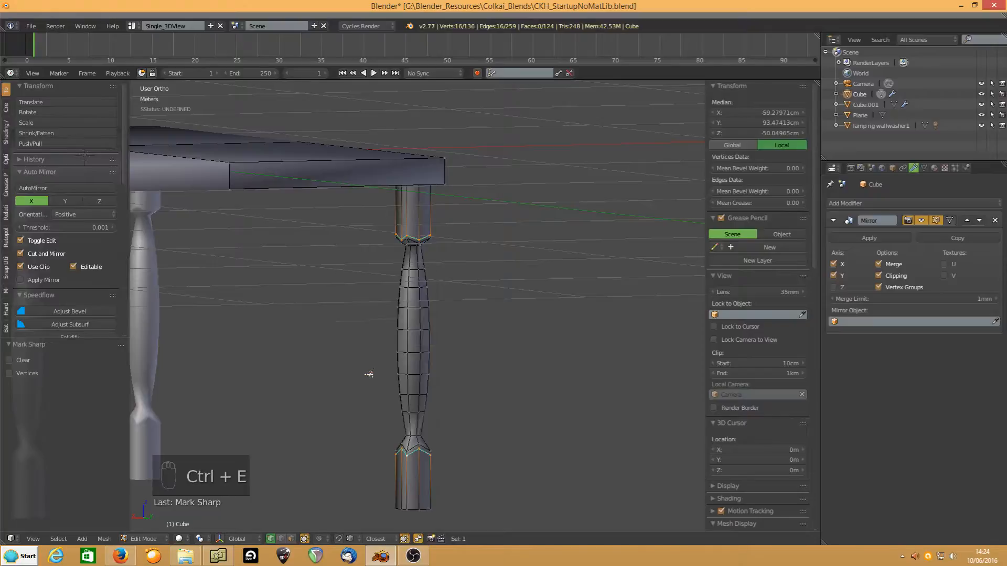
- Select the narrow neck loop where the turned shaft meets the lower leg block and mark it sharp
middle_drag(335, 307, 331, 304)
shift+middle_drag(248, 286, 450, 274)
middle_drag(337, 295, 208, 310)
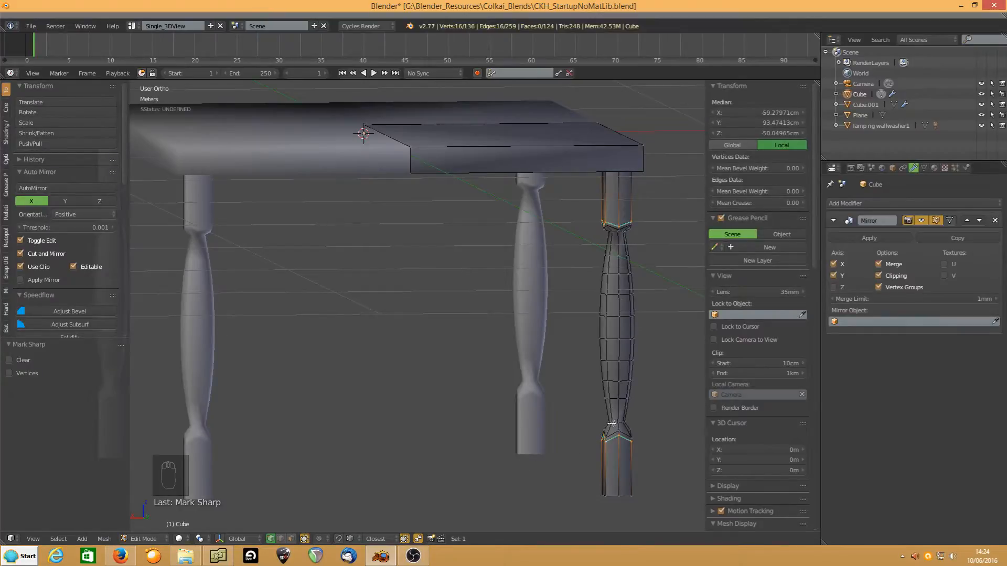
alt+click(612, 425)
alt+click(614, 424)
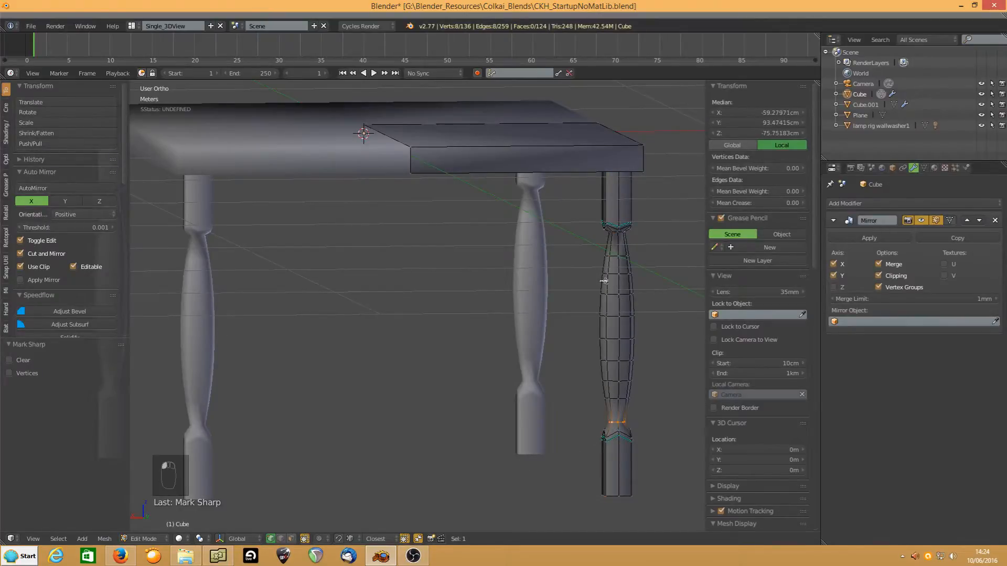
alt+shift+click(613, 234)
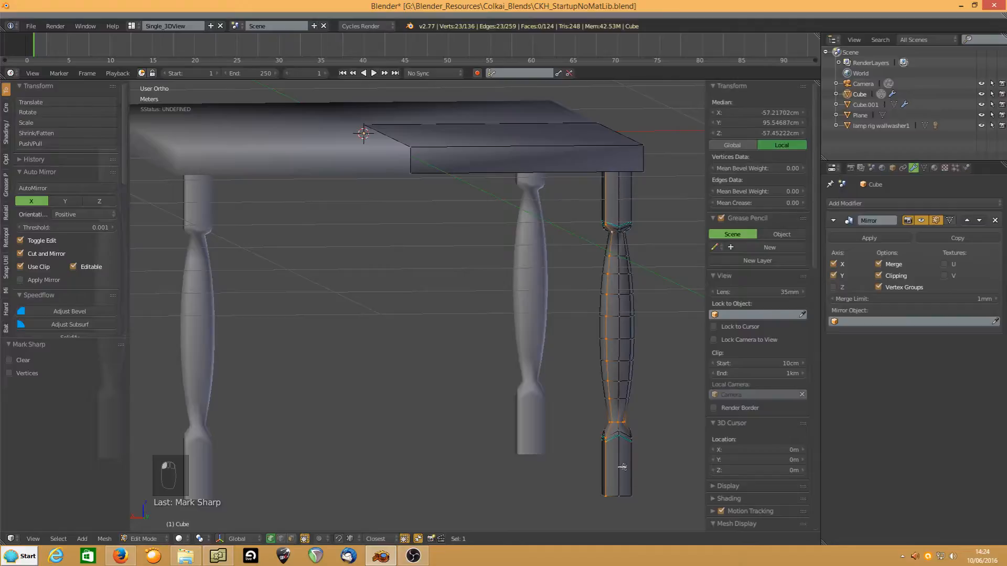
alt+click(622, 423)
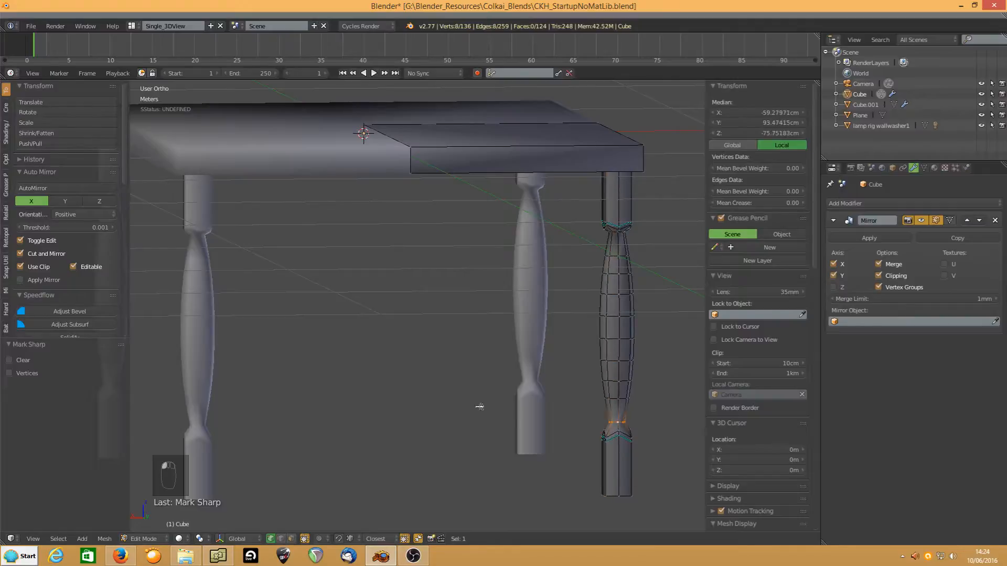
key(ctrl+e)
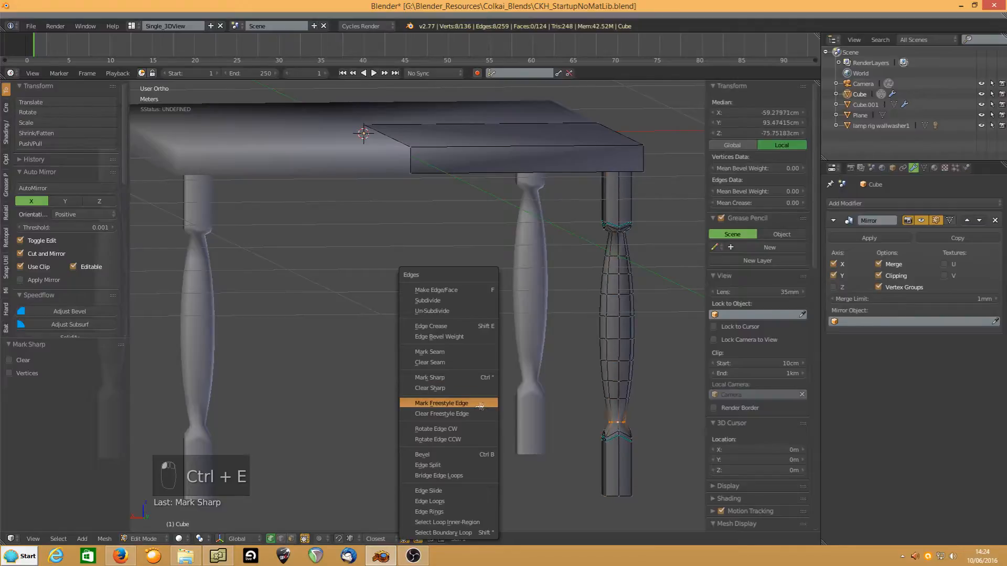
click(454, 377)
- Add a loop cut on the turned shaft just above the lower neck, slid by a factor of about 0.741
scroll(579, 435, up, 1)
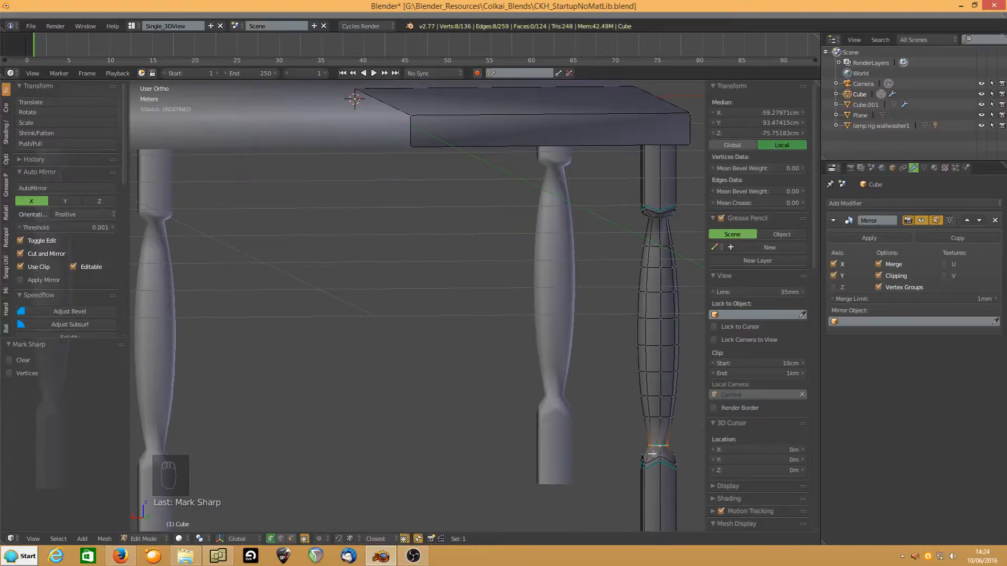
shift+middle_drag(635, 460, 565, 470)
key(ctrl+r)
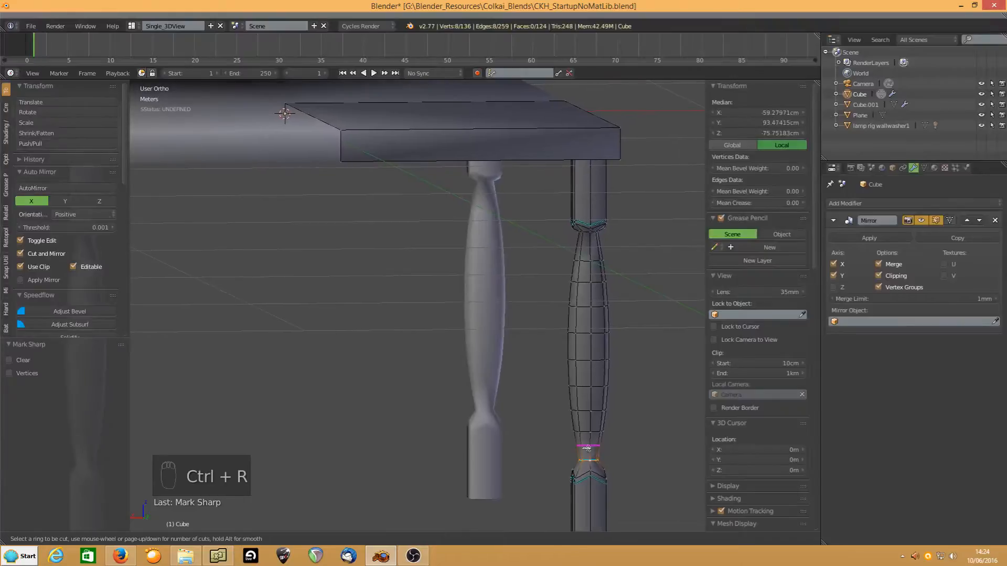
click(587, 449)
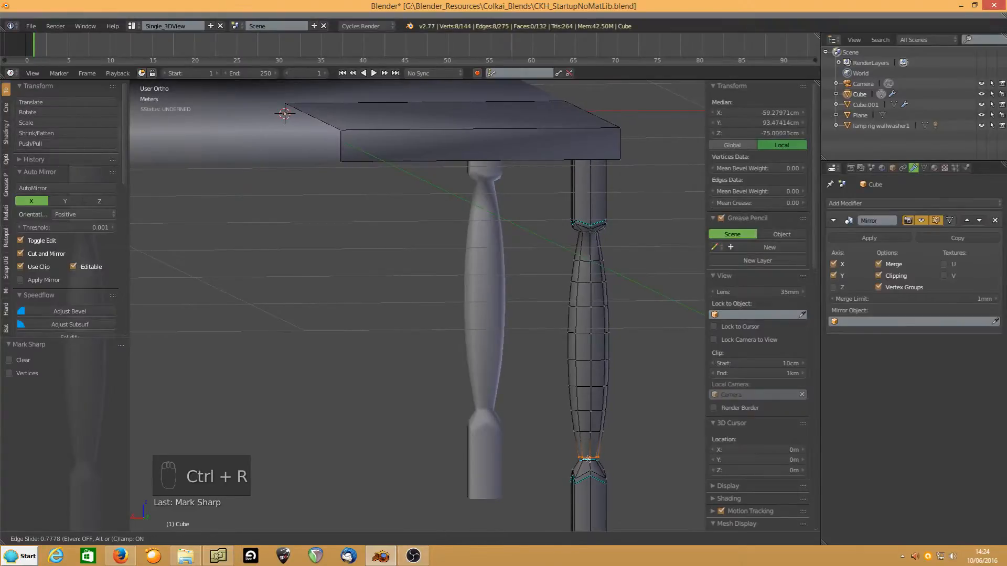
click(584, 461)
- Add a loop cut on the lower block's taper just below the neck, slid by a factor of about -0.777
scroll(584, 466, up, 2)
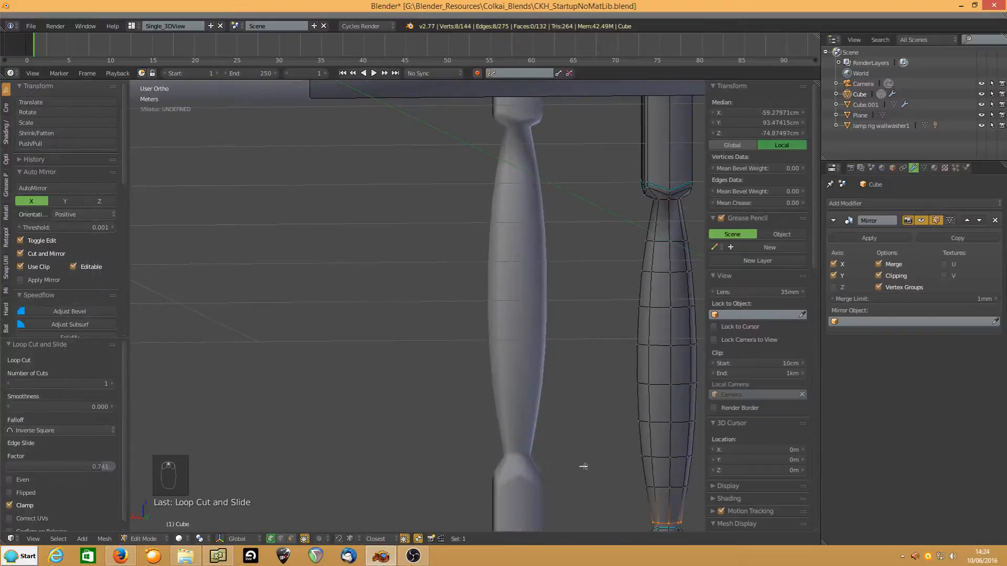
key(KP_Decimal)
scroll(455, 411, down, 5)
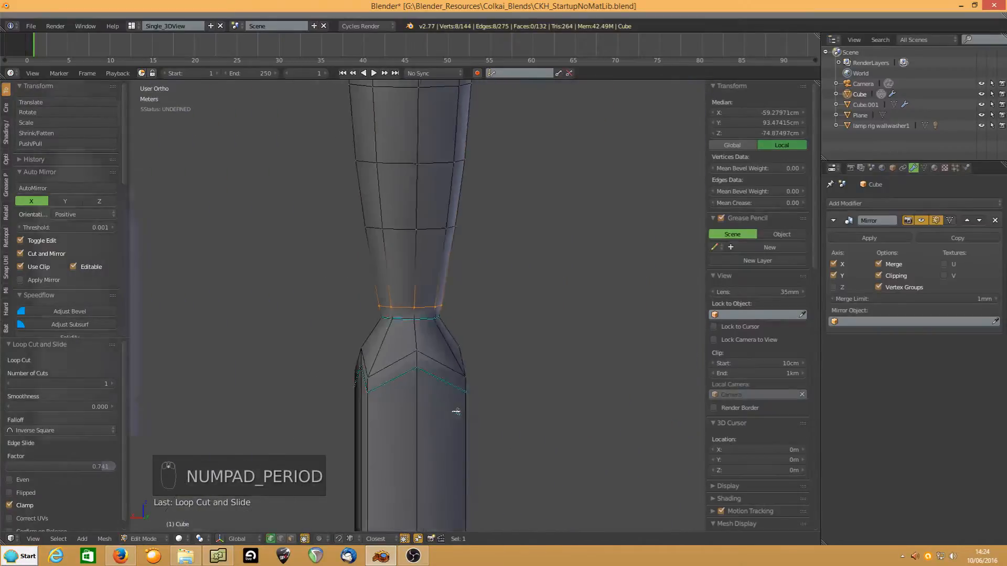
scroll(455, 412, up, 2)
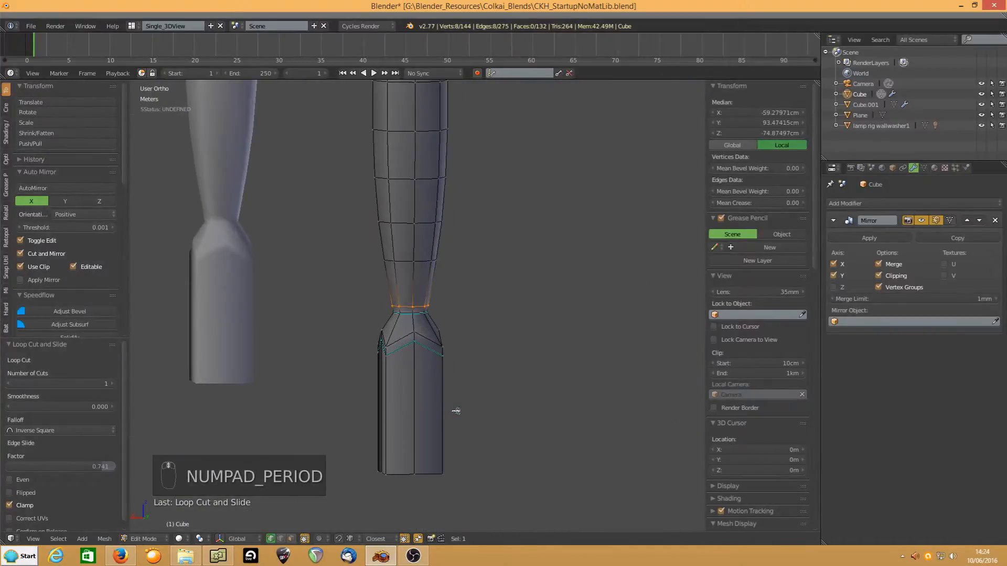
key(ctrl+r)
click(400, 329)
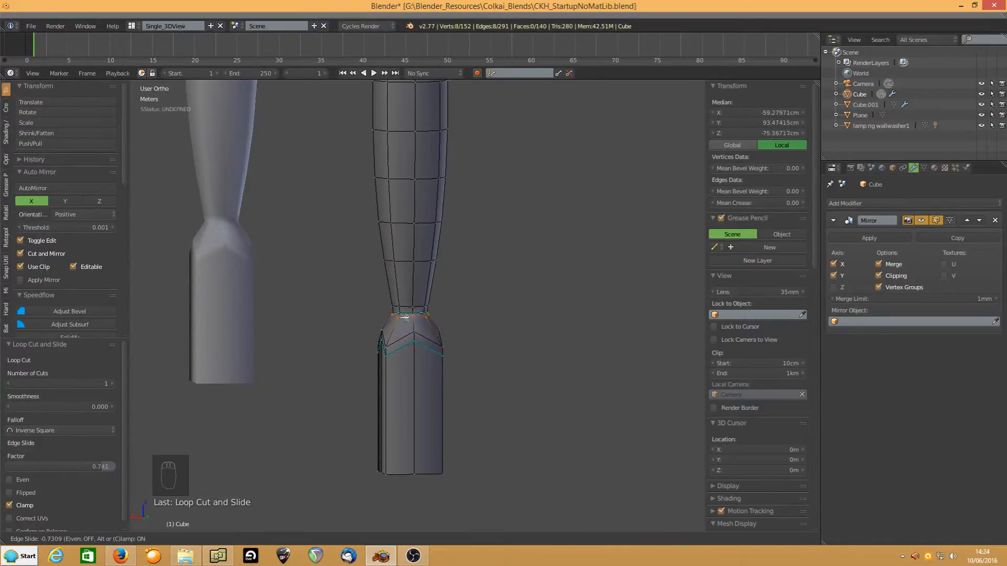
key(e)
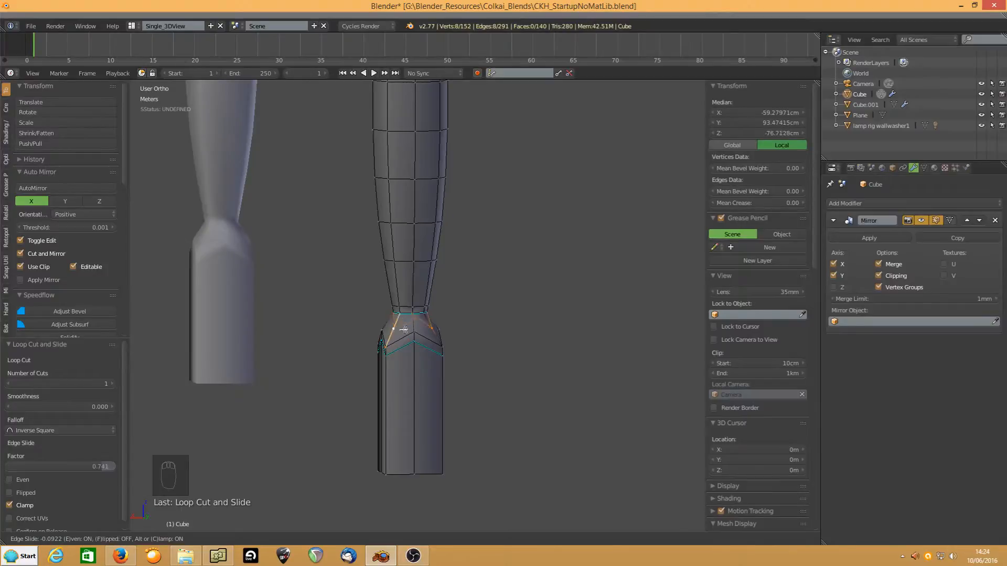
key(f)
click(399, 315)
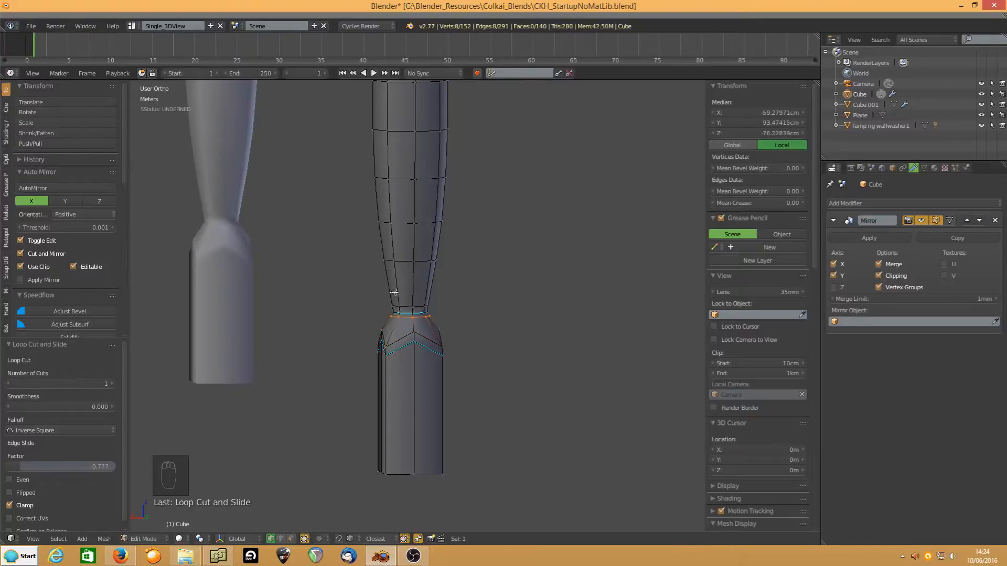
- Mark the vertical corner edges of both leg blocks sharp and set their mean bevel weight and mean crease to 1.00
scroll(394, 292, down, 5)
middle_drag(419, 223, 386, 216)
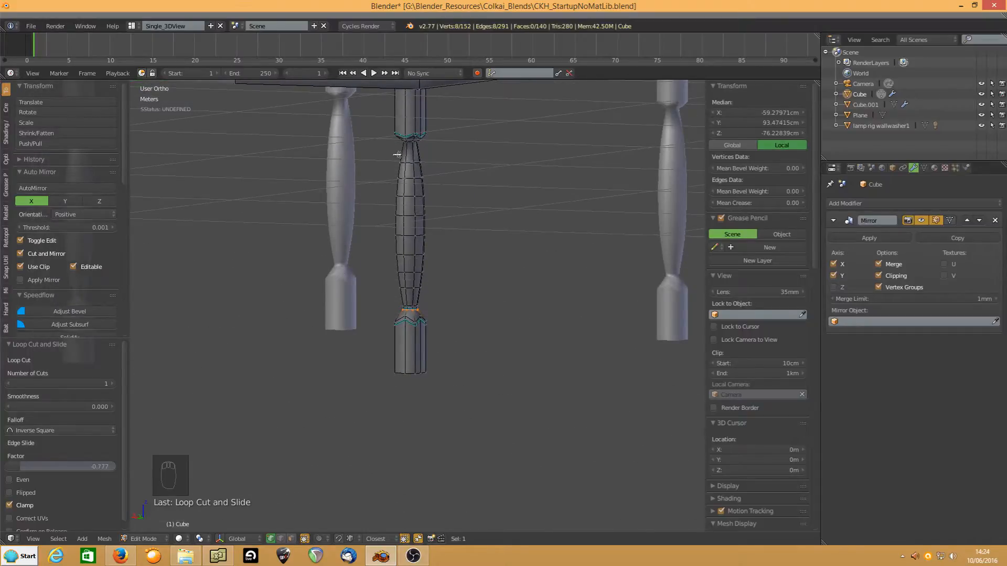
click(282, 539)
click(417, 120)
shift+click(425, 116)
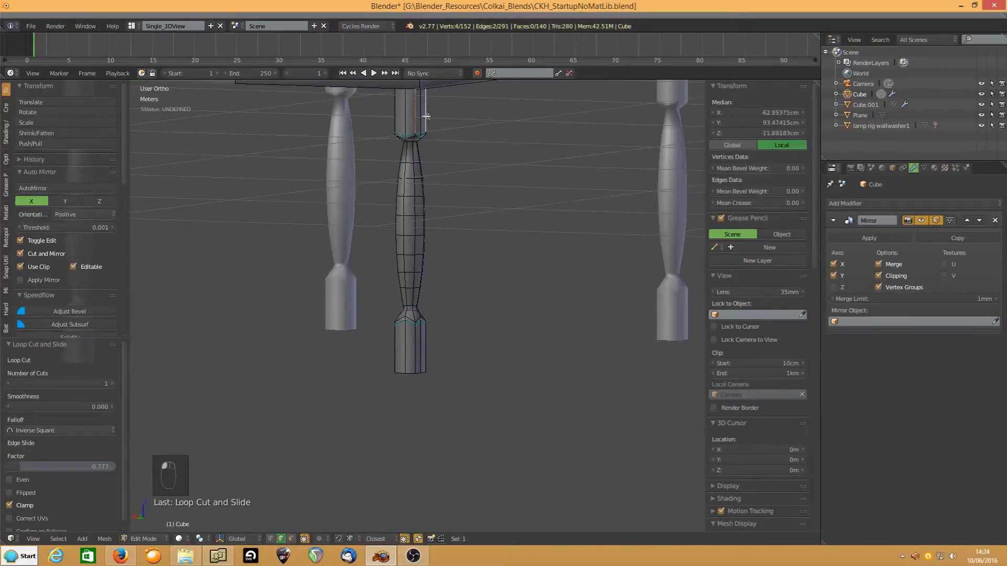
shift+click(399, 116)
shift+click(396, 354)
shift+click(415, 352)
shift+click(425, 351)
middle_drag(426, 351, 438, 283)
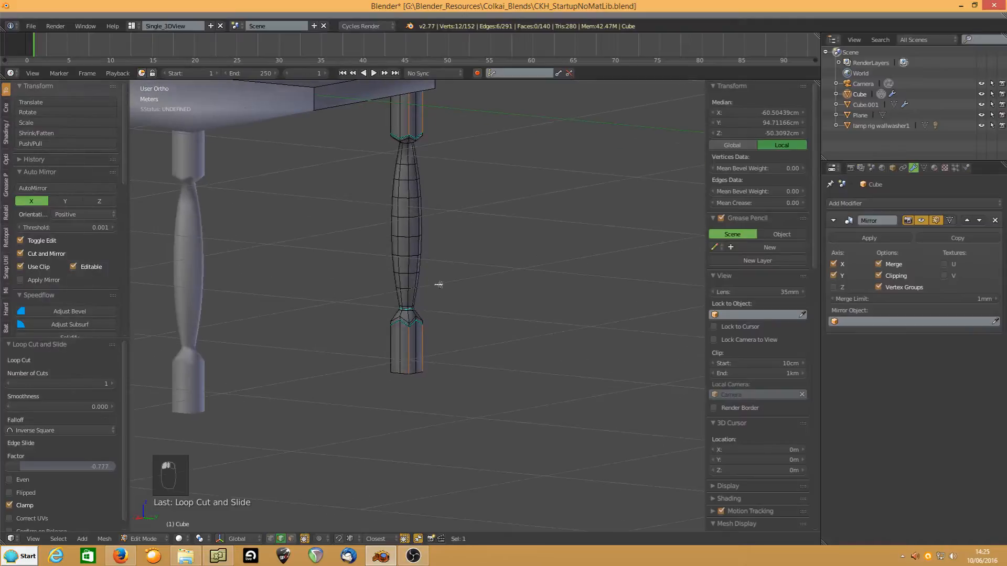
shift+click(393, 351)
shift+click(396, 114)
middle_drag(288, 128, 416, 106)
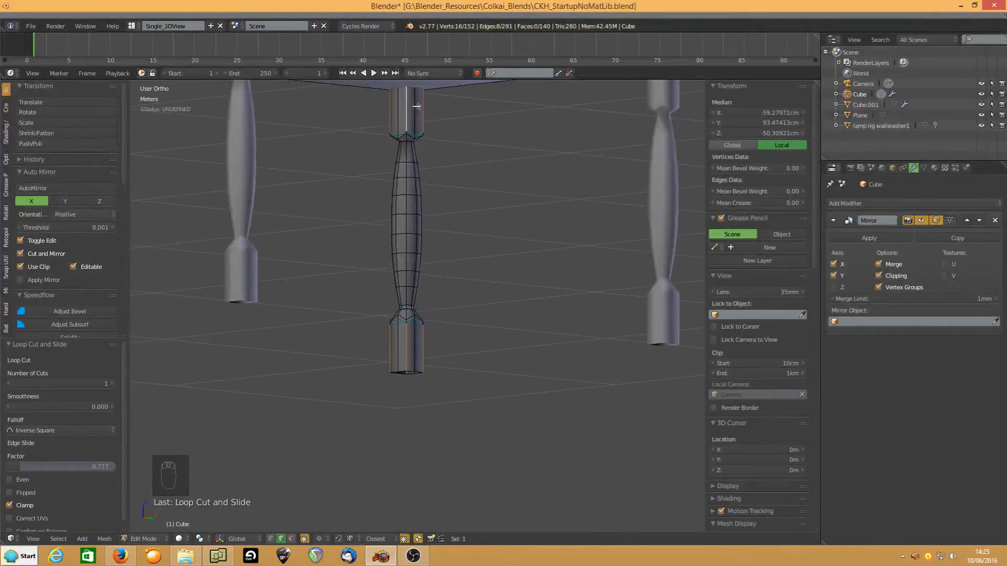
key(ctrl+e)
click(394, 127)
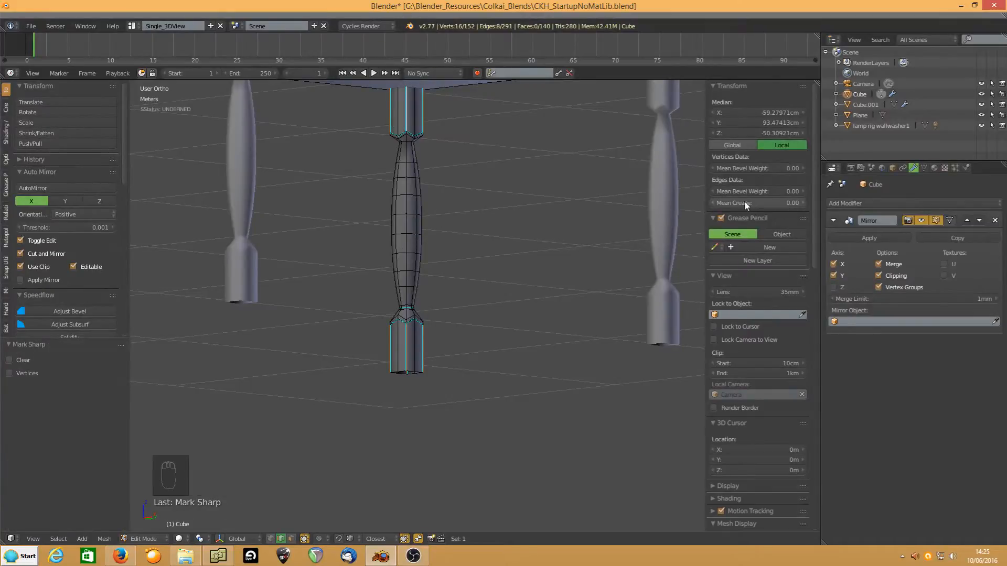
drag(733, 204, 777, 193)
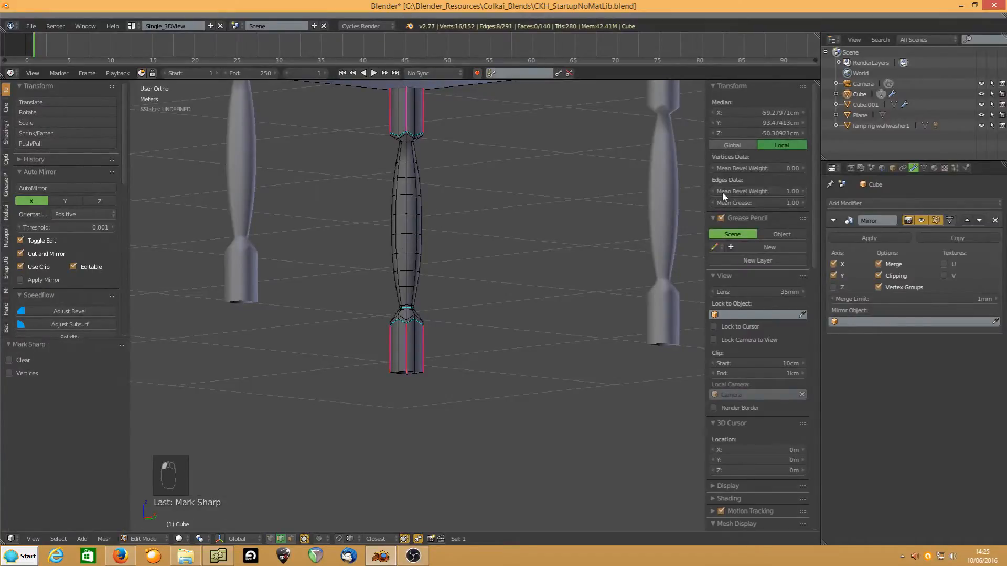
- Mark the four short corner edges at the top of the lower leg block sharp and set their mean bevel weight and mean crease to 1.00
scroll(475, 246, down, 2)
middle_drag(528, 230, 415, 294)
scroll(405, 307, up, 3)
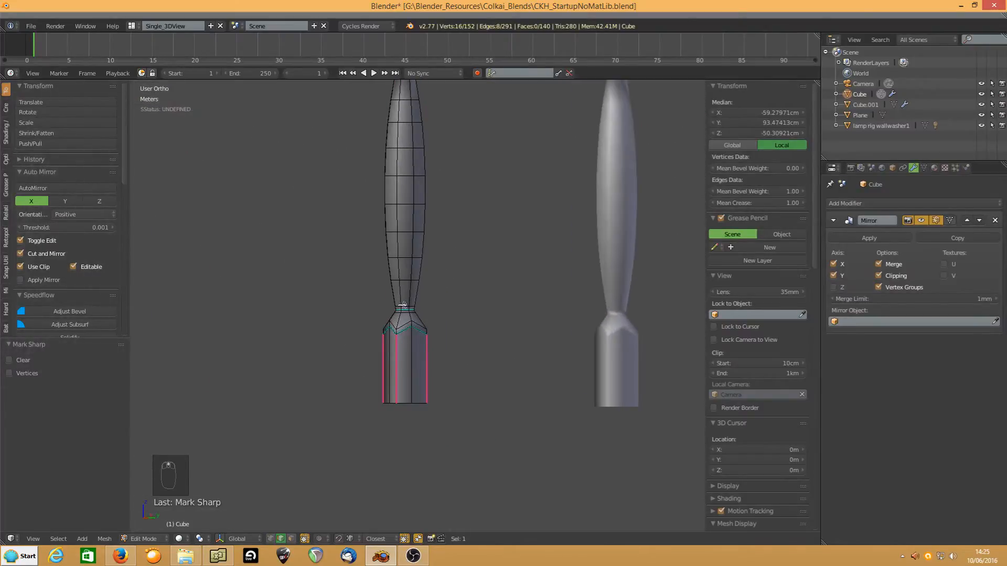
right_click(399, 338)
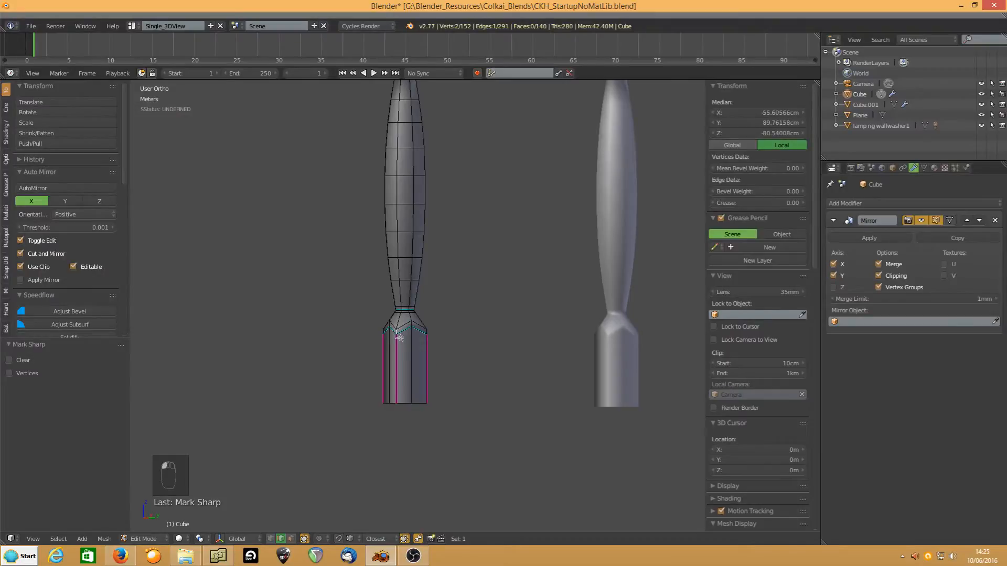
shift+right_click(382, 340)
middle_drag(382, 340, 477, 330)
shift+right_click(393, 334)
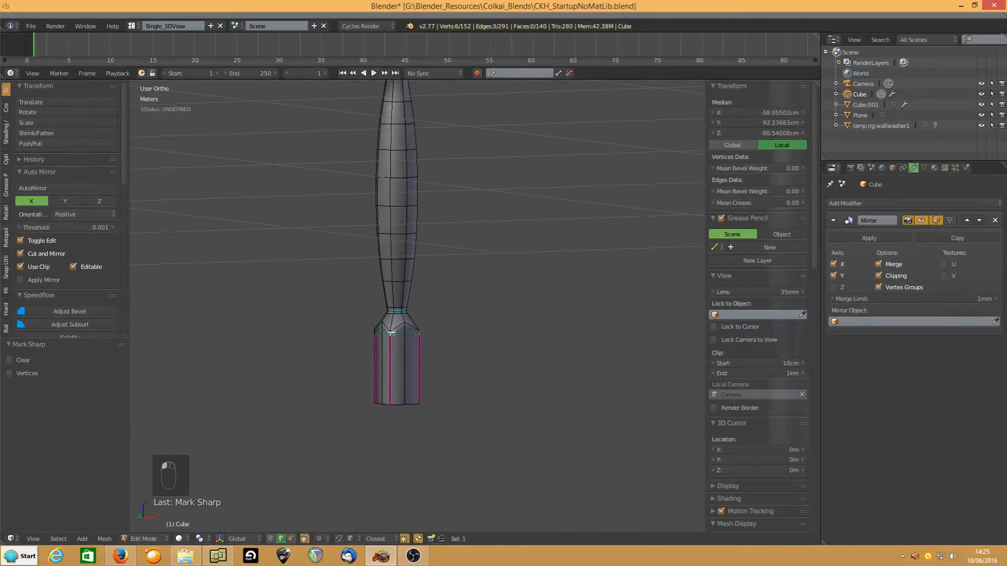
middle_drag(393, 334, 424, 320)
shift+right_click(387, 336)
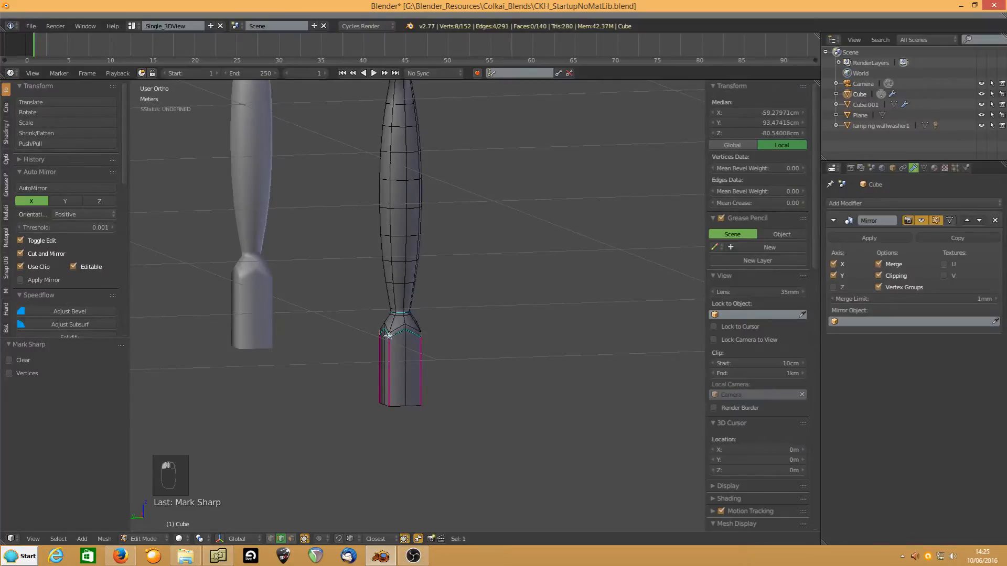
key(ctrl+e)
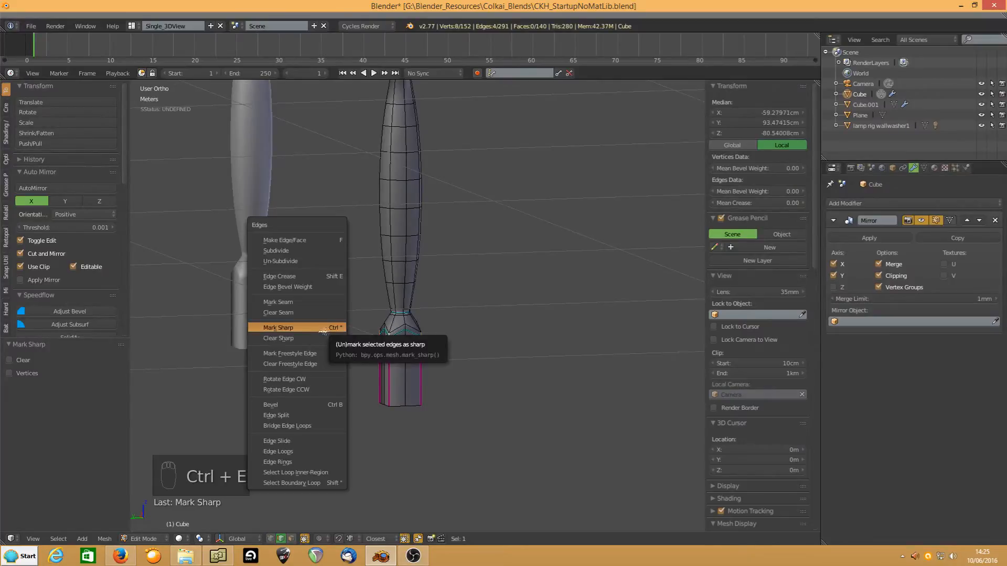
click(321, 330)
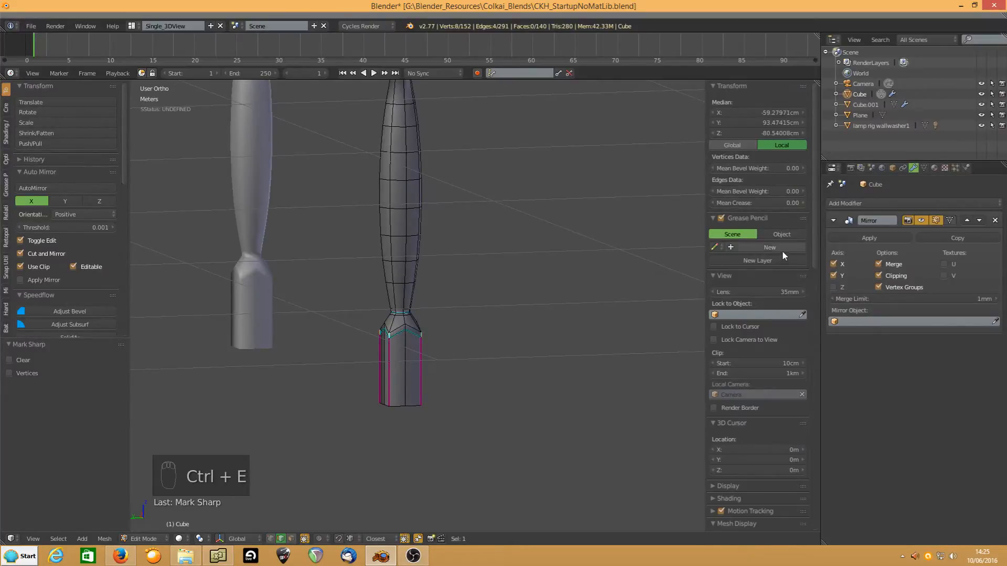
drag(751, 196, 802, 191)
- Select the four short corner edges at the bottom of the upper leg block and mark them sharp
scroll(295, 334, down, 4)
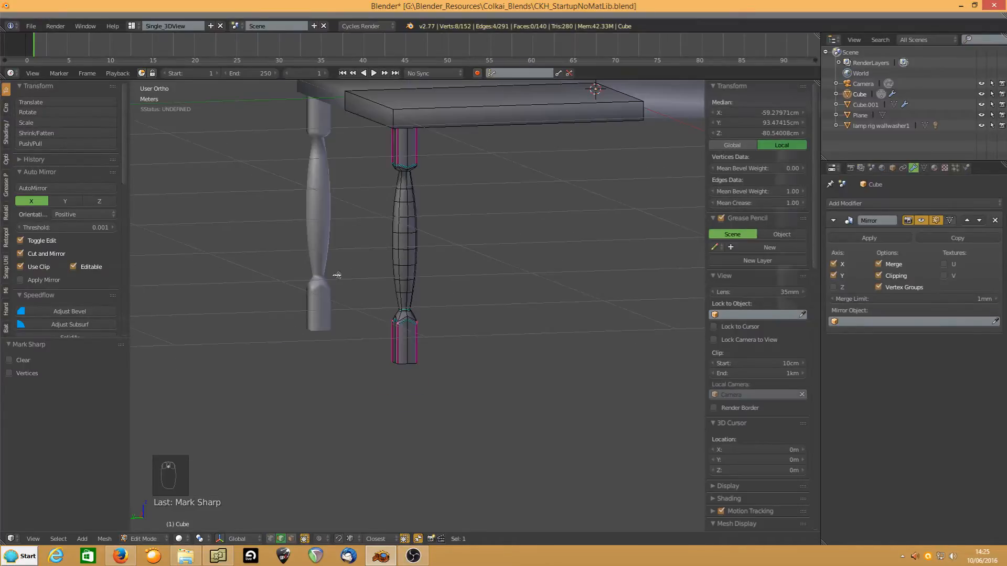
scroll(374, 204, up, 4)
scroll(415, 274, up, 3)
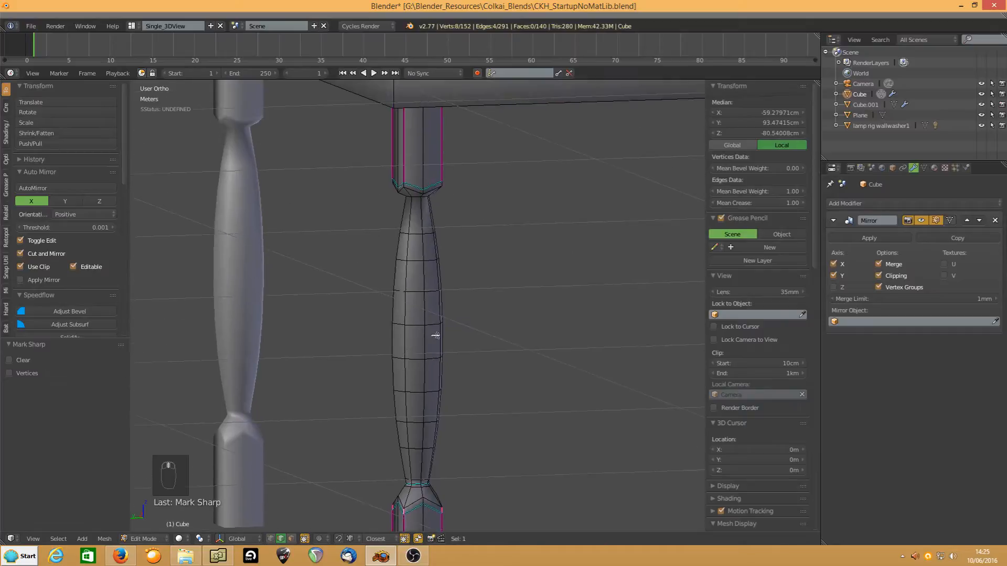
click(401, 132)
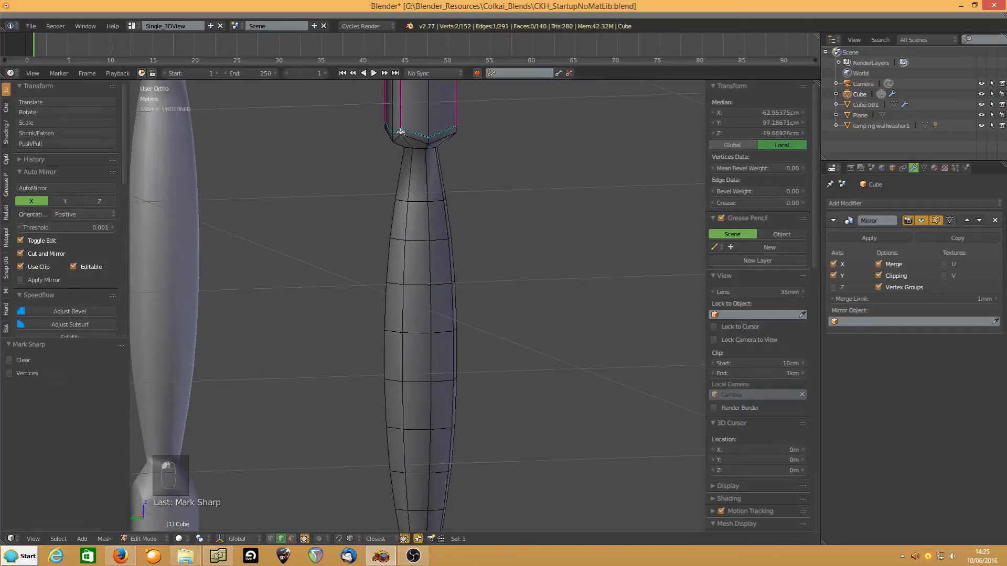
shift+click(456, 129)
middle_drag(510, 138, 348, 128)
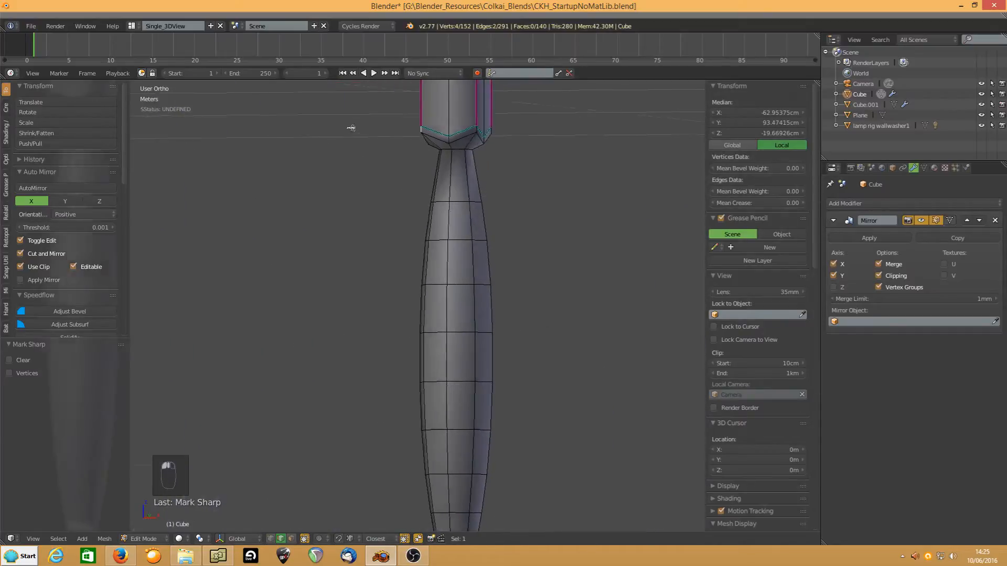
shift+click(474, 130)
shift+click(464, 136)
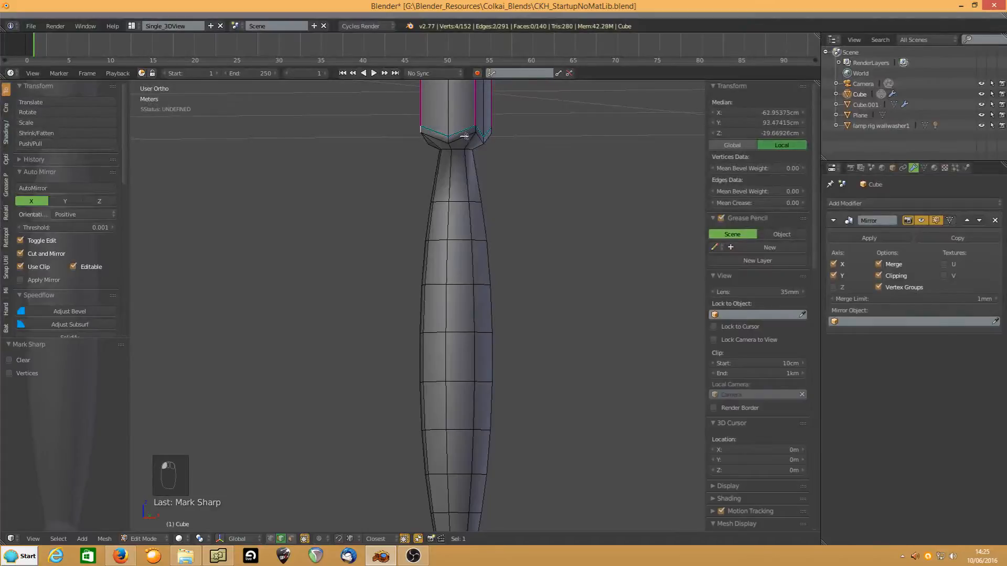
middle_drag(474, 129, 483, 132)
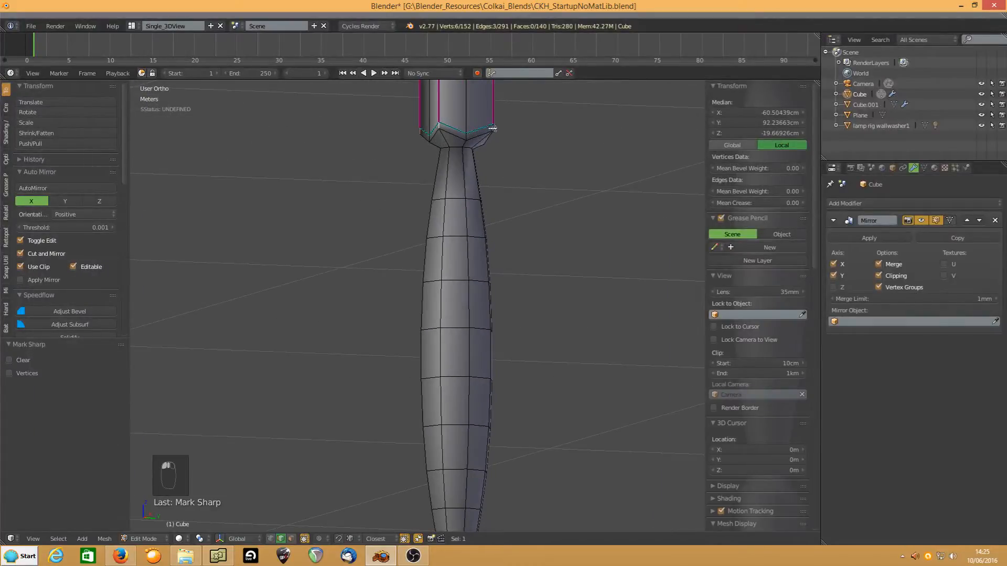
shift+click(493, 128)
scroll(359, 217, down, 3)
shift+middle_drag(315, 201, 449, 222)
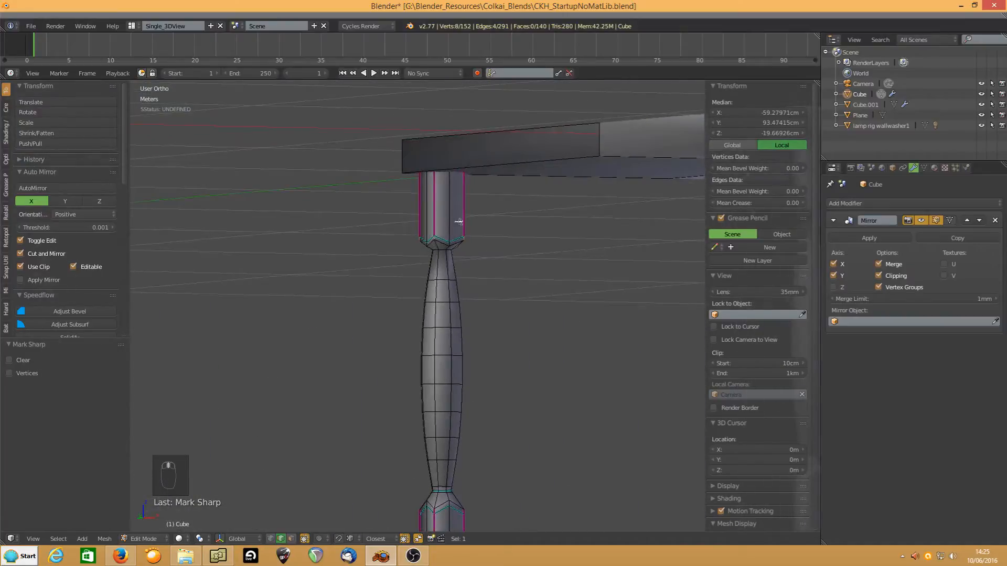
key(ctrl+e)
click(480, 267)
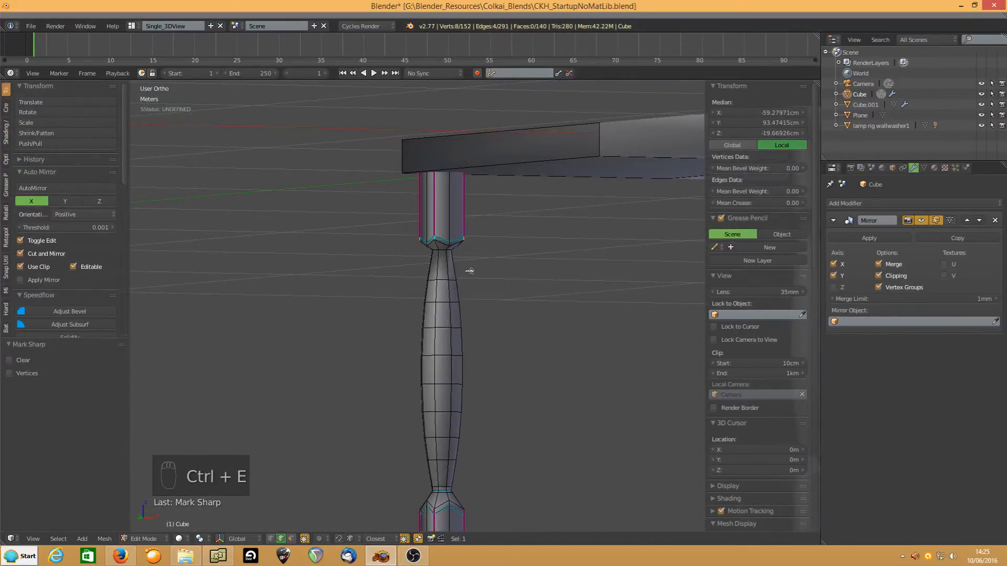
- Check the table's shading in object mode and try to mark the boundary loop of the tabletop's top face sharp in edit mode
key(Tab)
scroll(464, 269, down, 2)
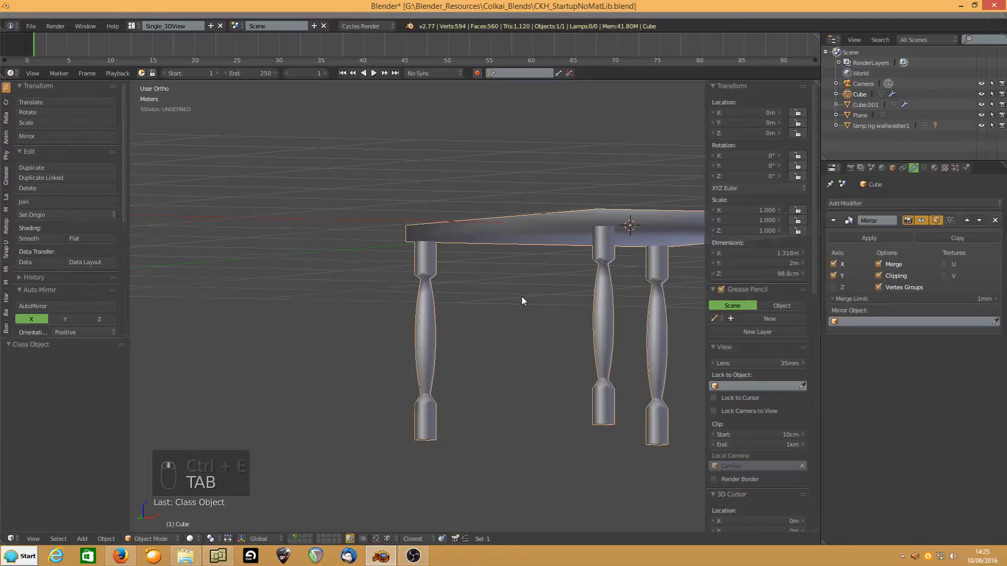
middle_drag(521, 295, 473, 297)
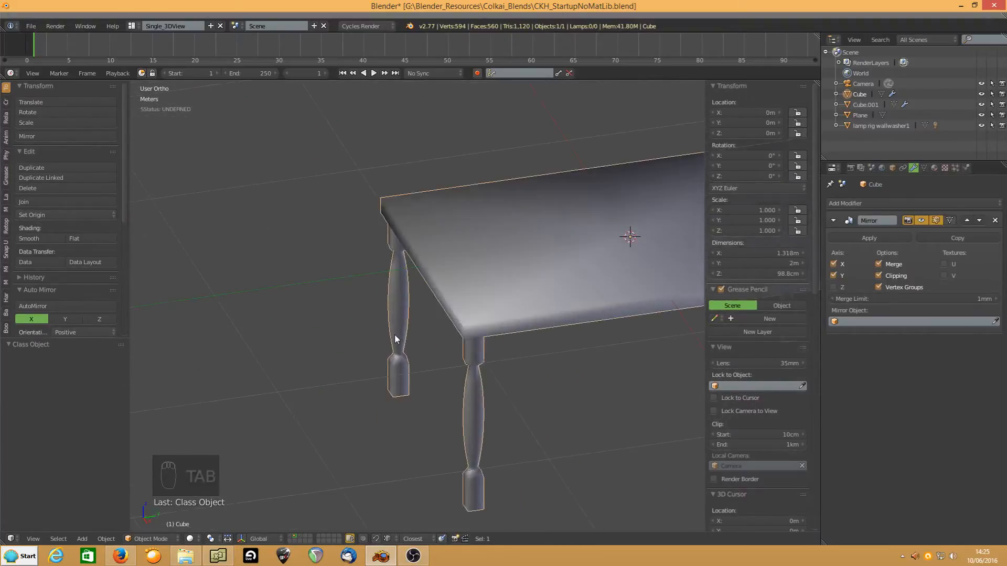
shift+middle_drag(535, 288, 441, 298)
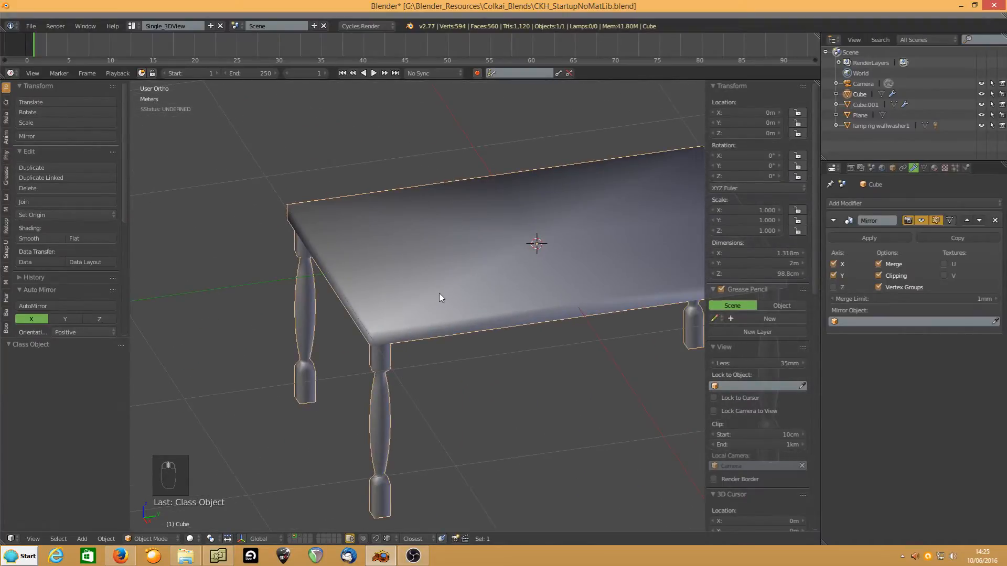
key(Tab)
scroll(474, 281, down, 3)
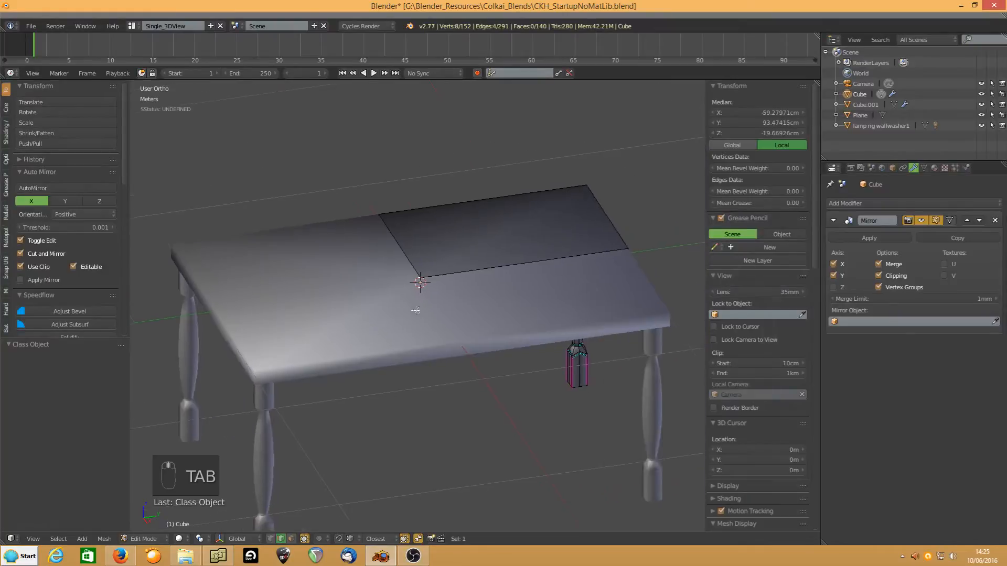
click(290, 539)
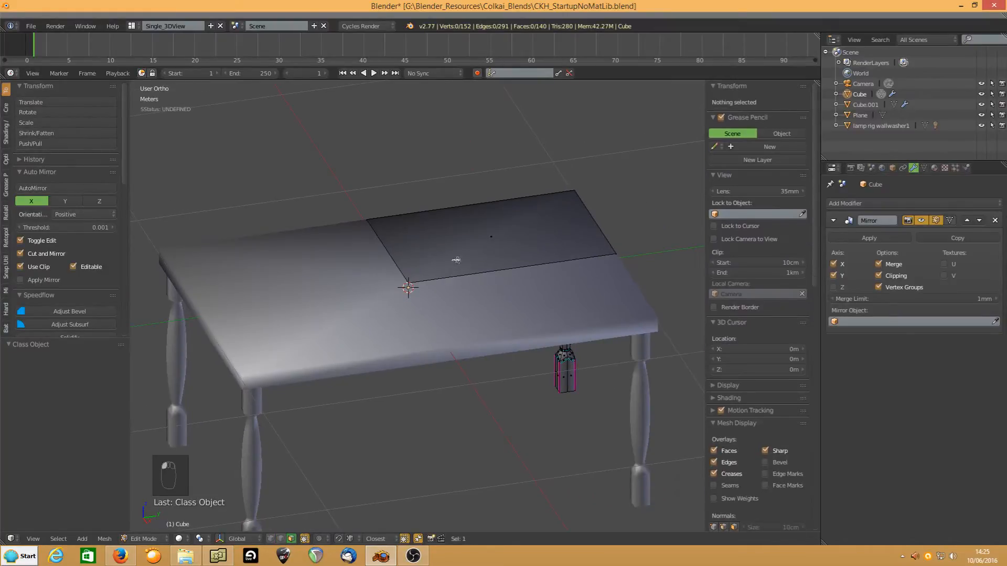
click(457, 253)
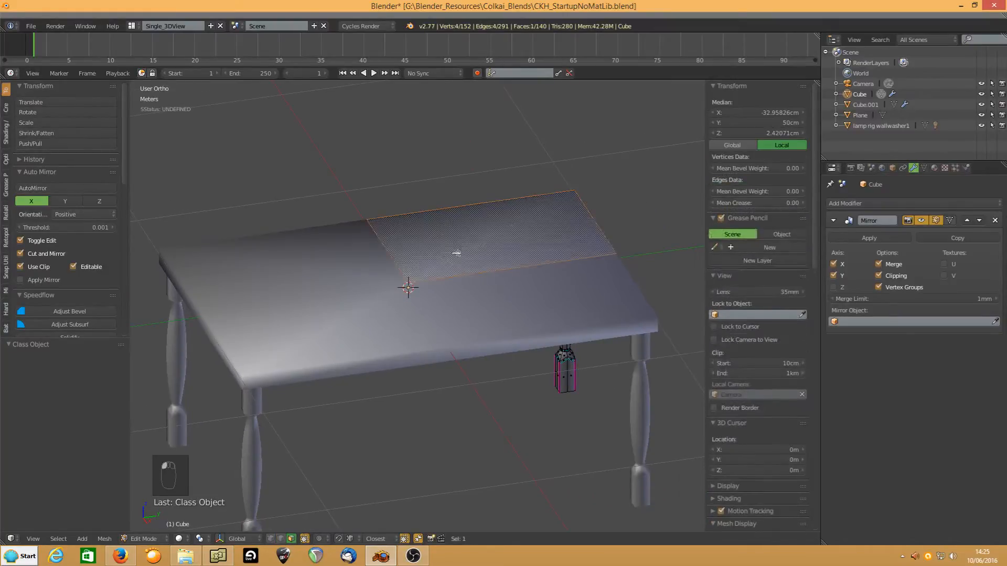
click(56, 539)
click(115, 301)
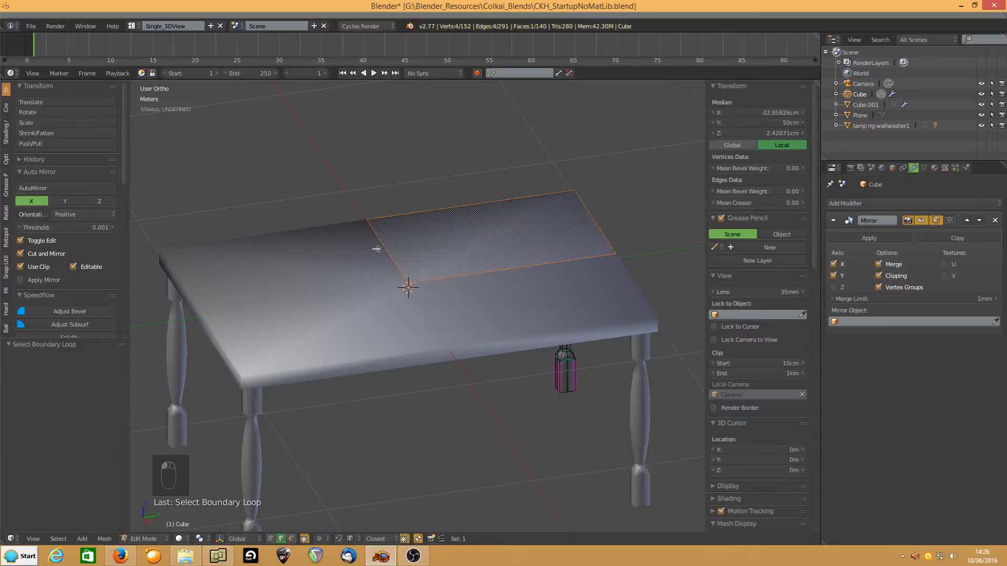
key(ctrl+e)
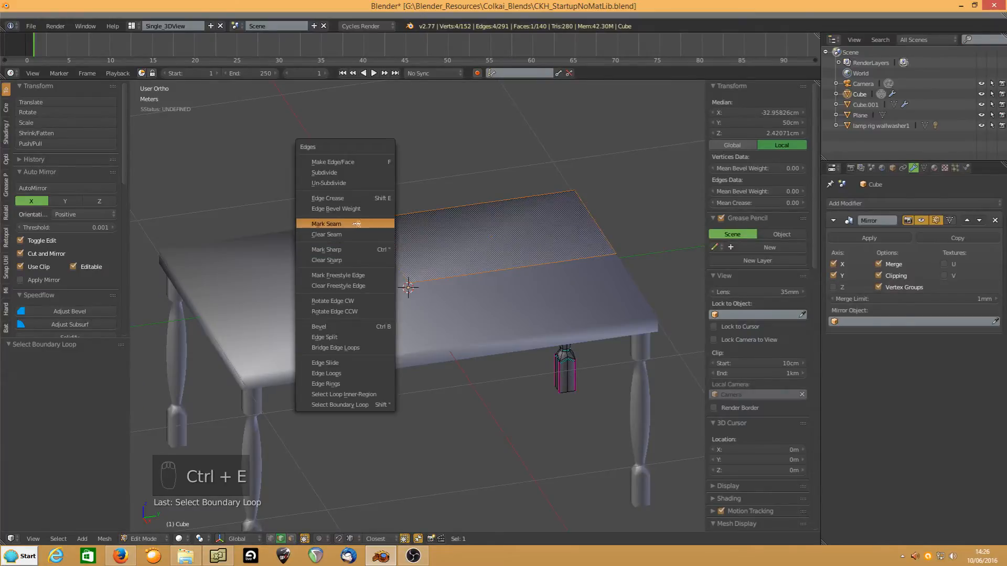
click(349, 249)
middle_drag(356, 304, 269, 288)
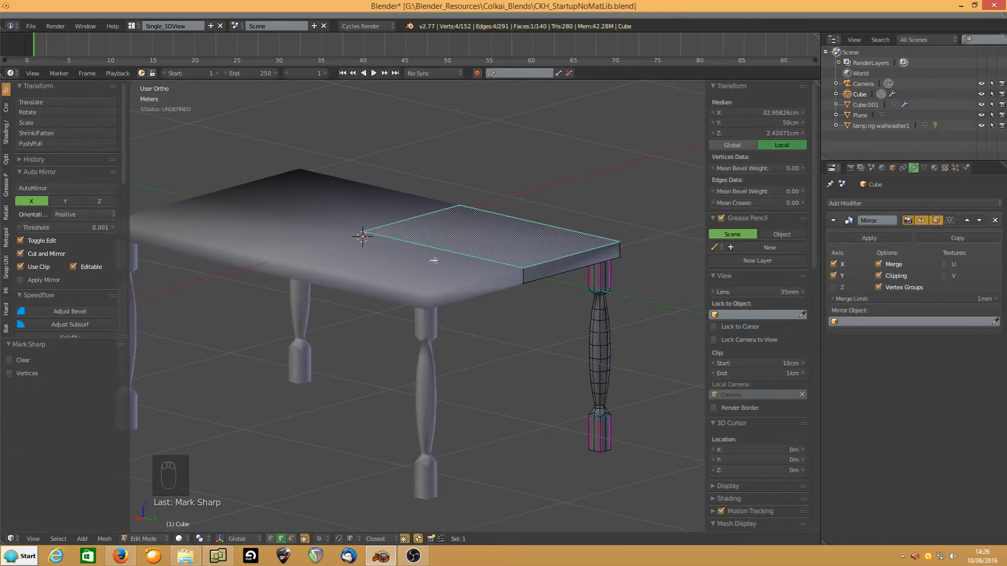
key(ctrl+z)
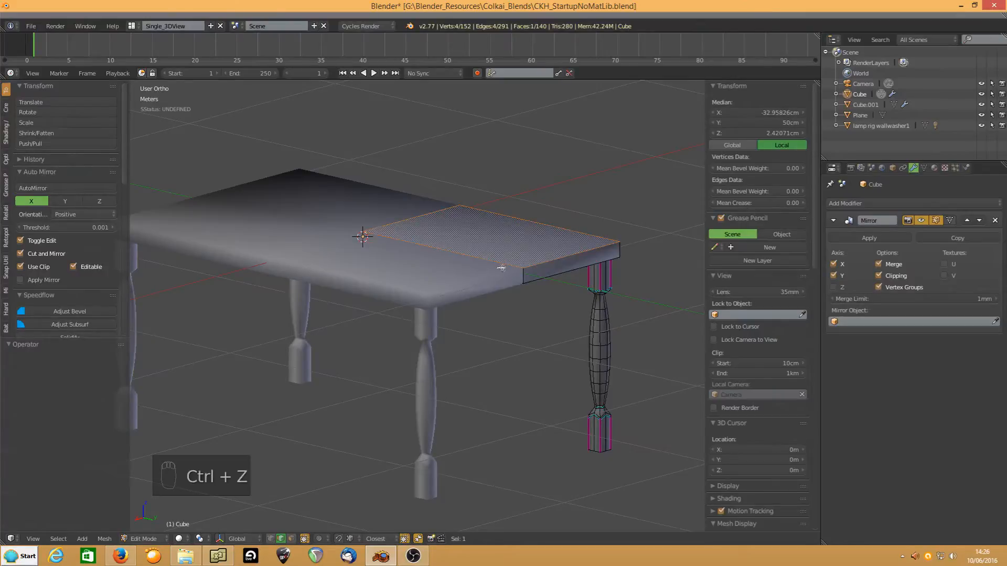
- Bevel the two outer upper edges of the tabletop by about 0.019 with 3 segments
click(291, 538)
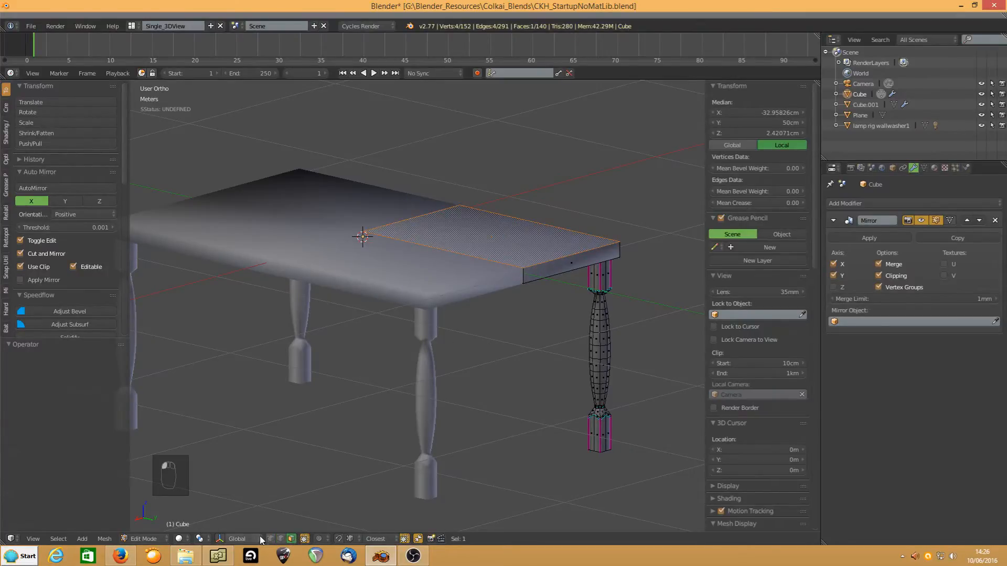
click(281, 538)
click(510, 225)
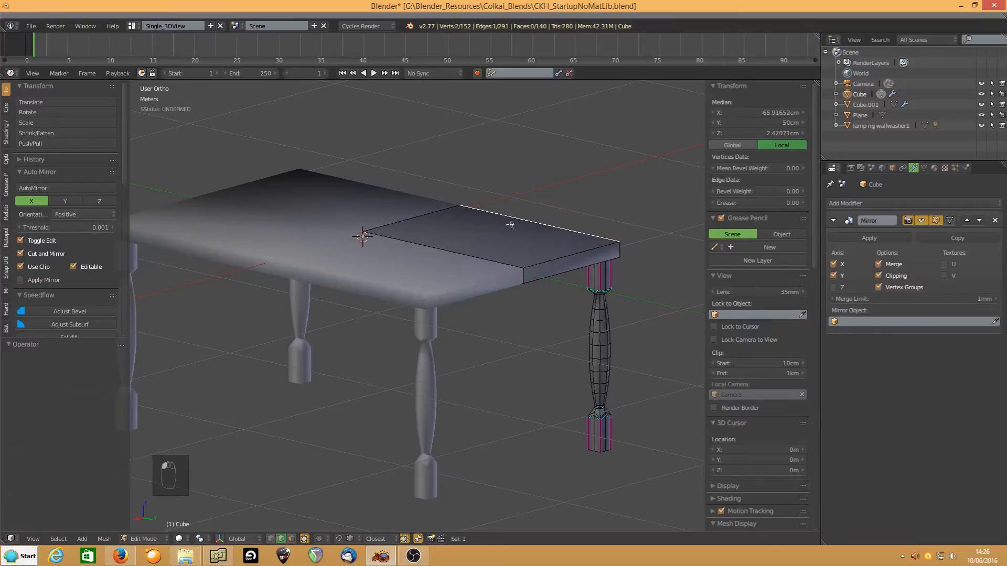
shift+click(549, 259)
key(KP_1)
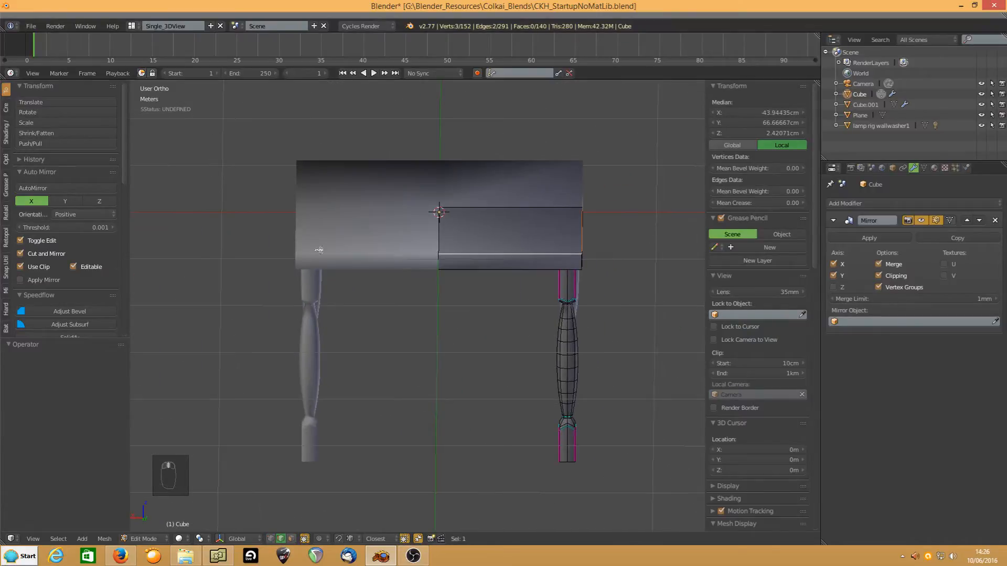
key(ctrl+b)
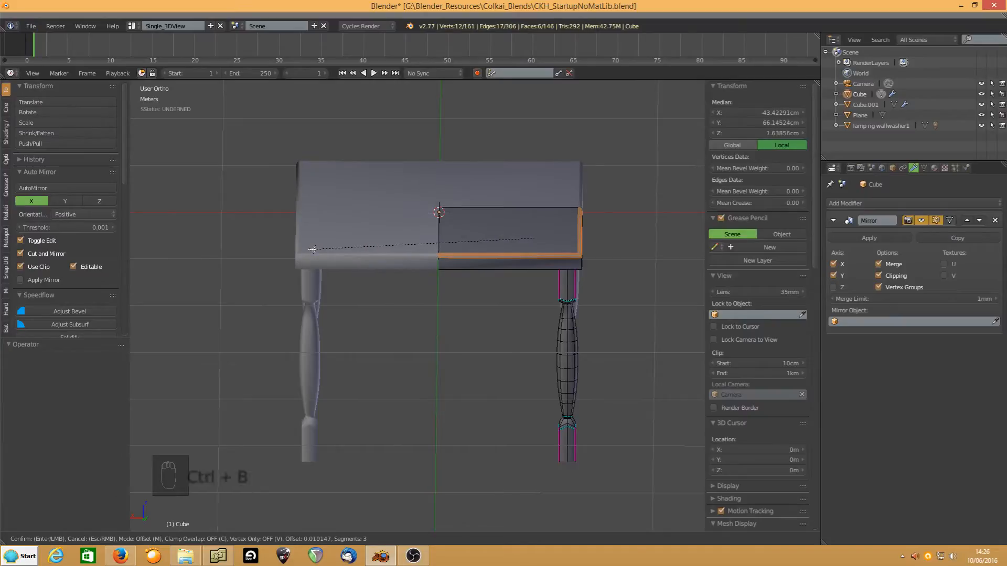
click(312, 250)
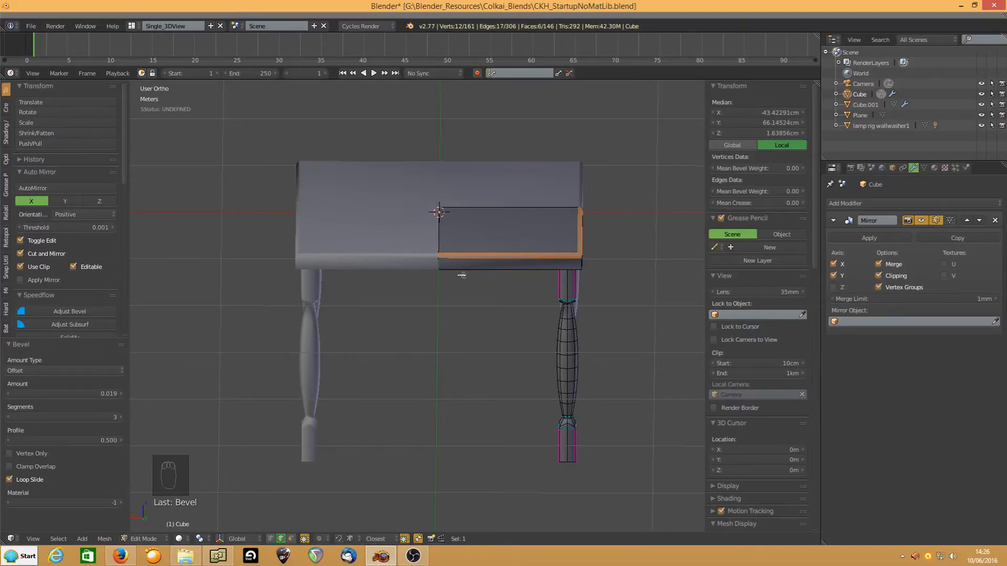
- Bevel the vertical corner edge of the tabletop by about 0.031 with 3 segments
alt+click(582, 263)
key(ctrl+b)
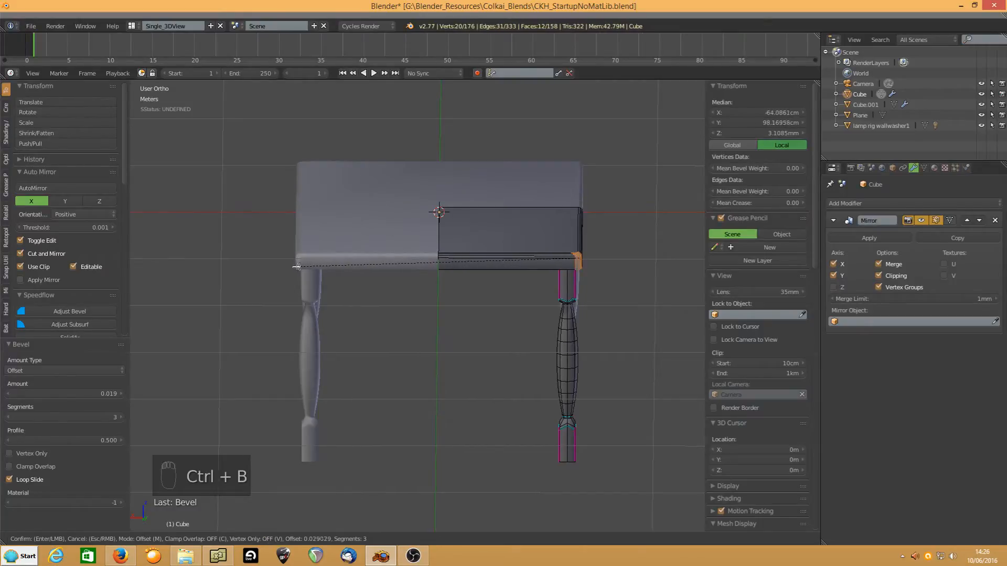
click(296, 266)
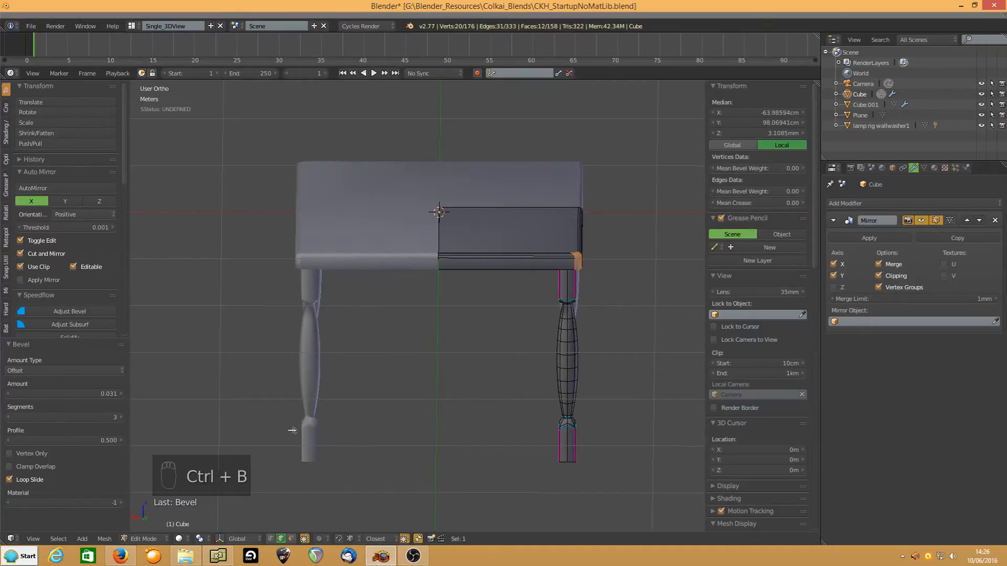
- Select the tabletop's top face, convert the selection to its boundary loop and mark that loop sharp
click(292, 539)
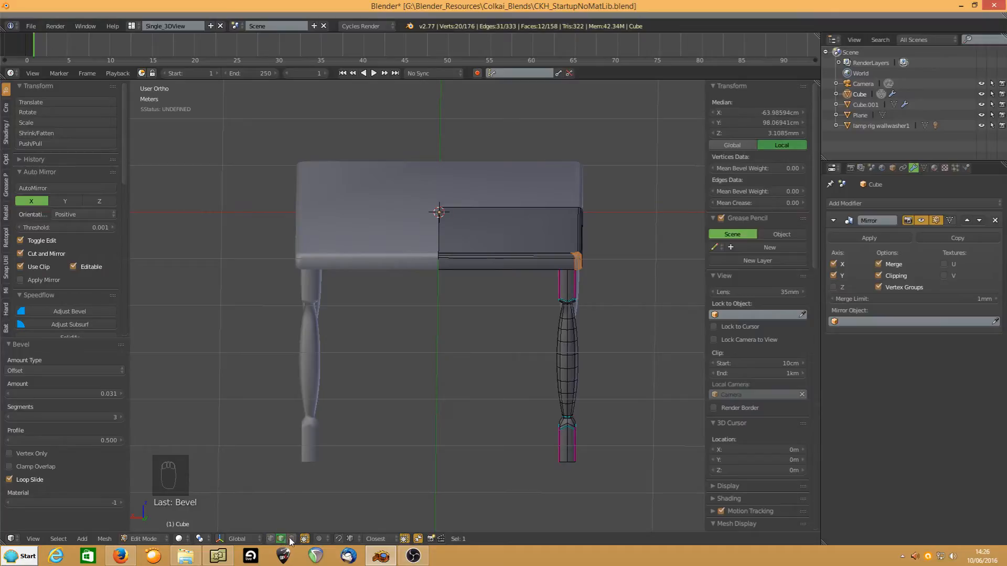
click(486, 240)
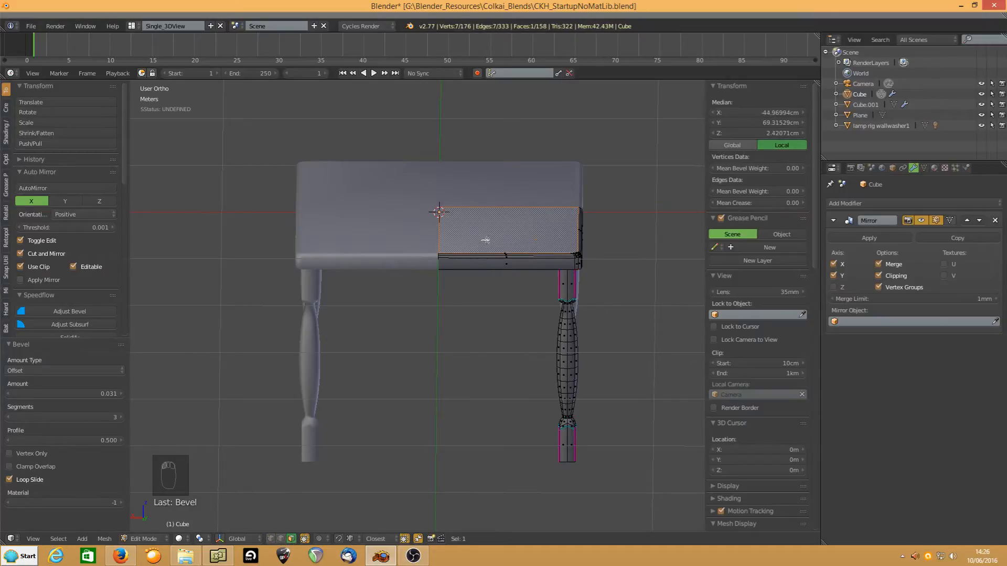
key(shift+apostrophe)
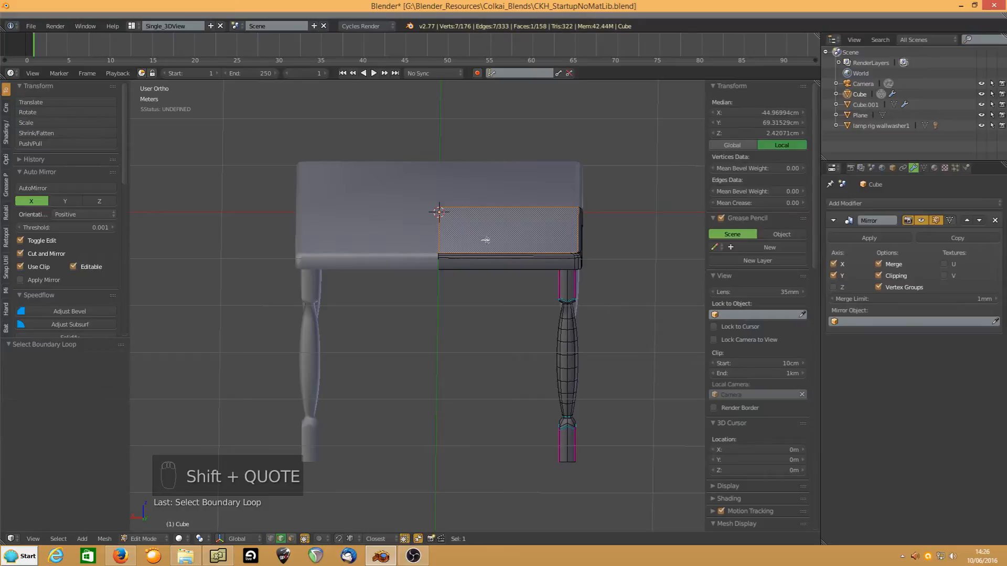
key(ctrl+e)
click(486, 240)
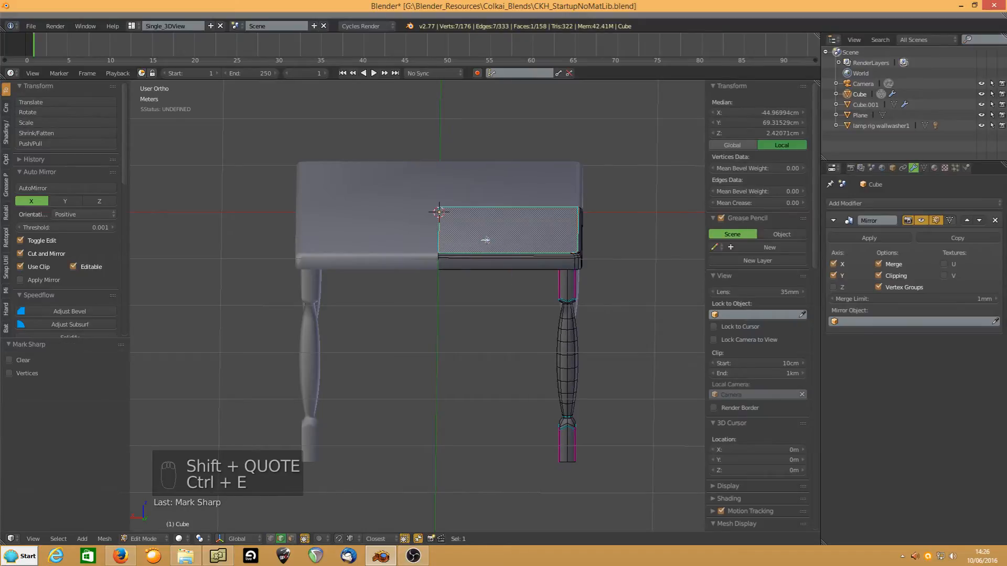
- Mark the tabletop rim's edge loop just below the bevel and its outer bottom edge loop sharp
middle_drag(485, 240, 464, 267)
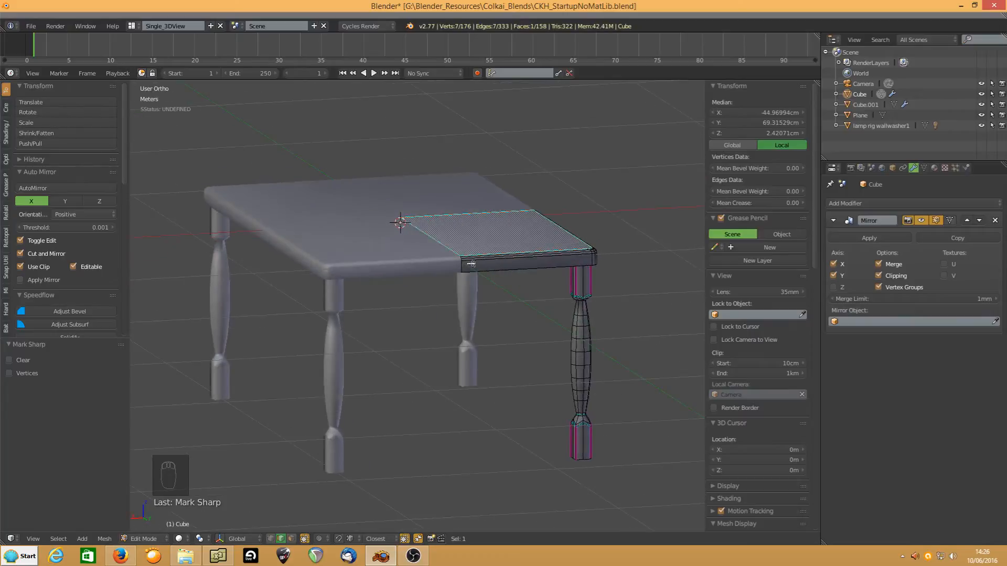
alt+click(471, 264)
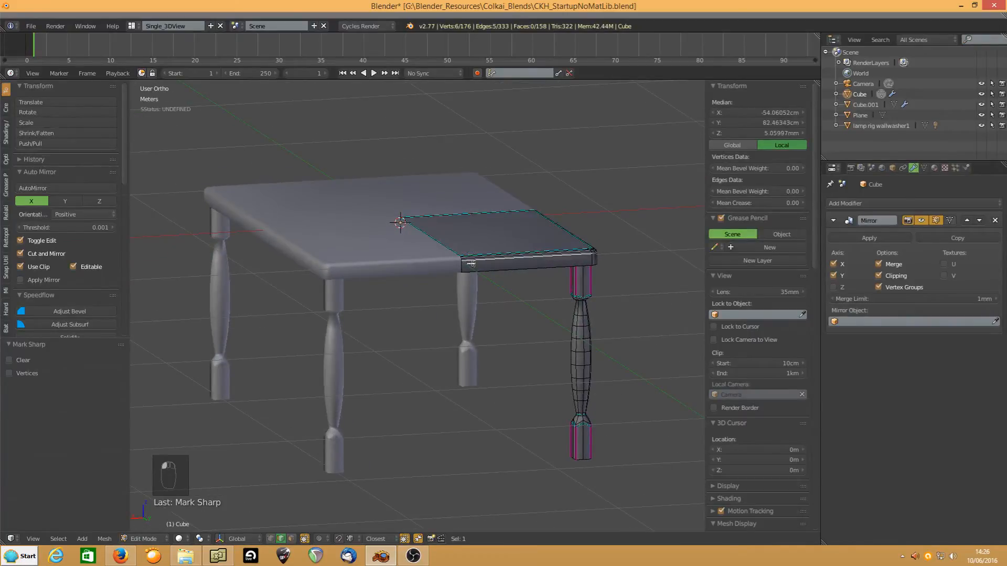
key(ctrl+e)
click(471, 264)
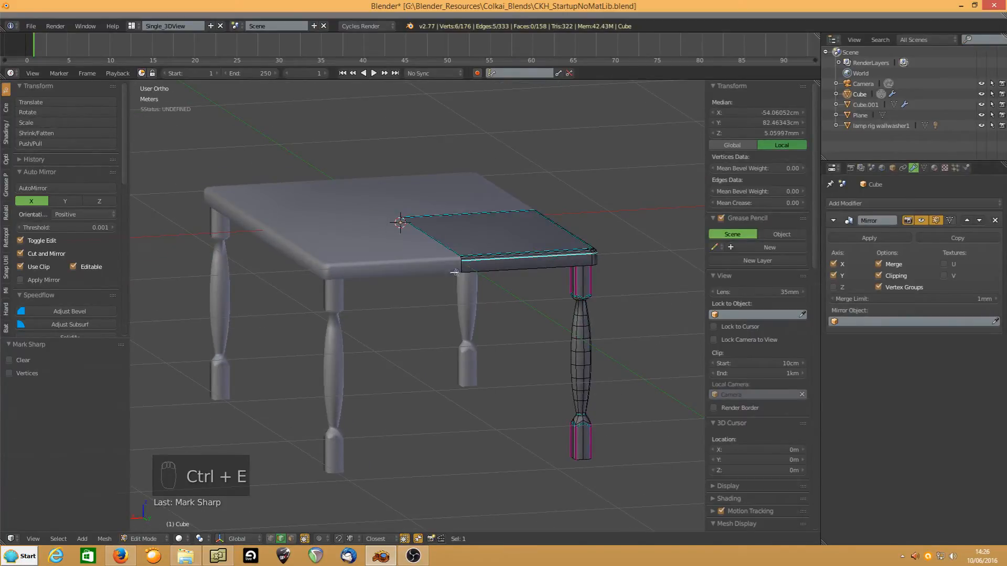
mouse_move(471, 263)
middle_down()
mouse_move(440, 238)
mouse_move(455, 255)
middle_up()
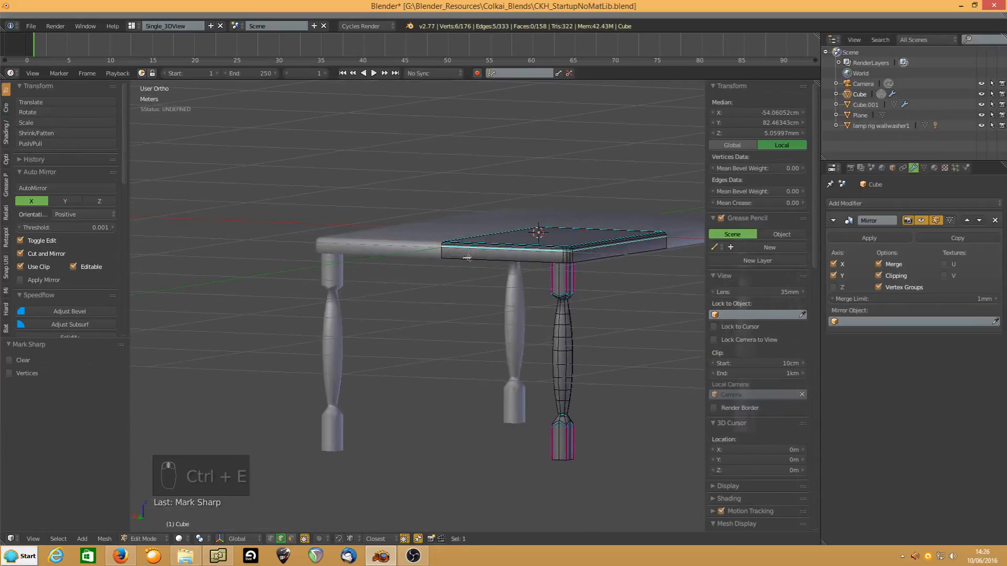
key(ctrl+e)
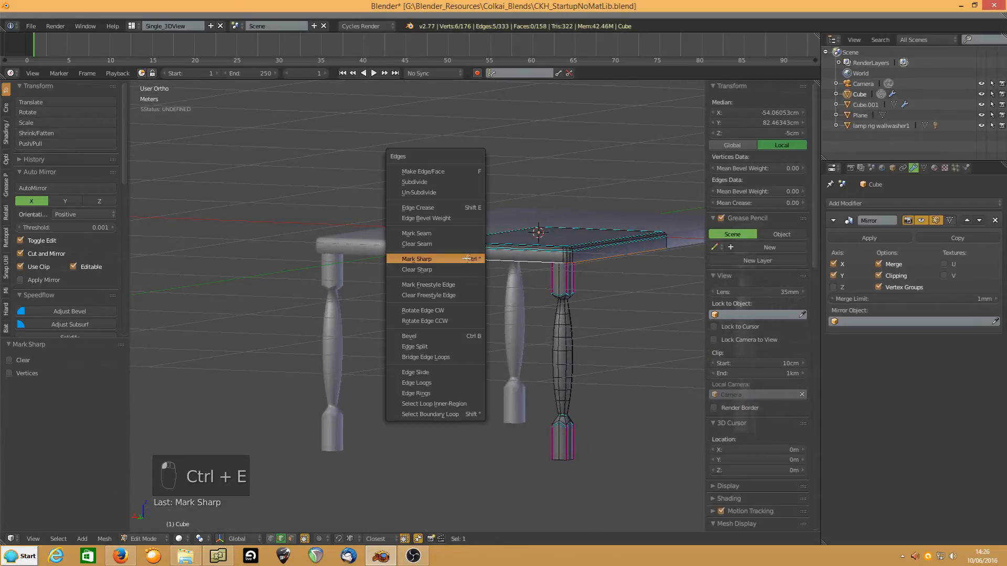
click(467, 258)
- Examine the table's shading in object mode from above and below, briefly viewing the railed table on the neighbouring layer
middle_drag(351, 247, 378, 265)
key(Tab)
scroll(405, 277, down, 5)
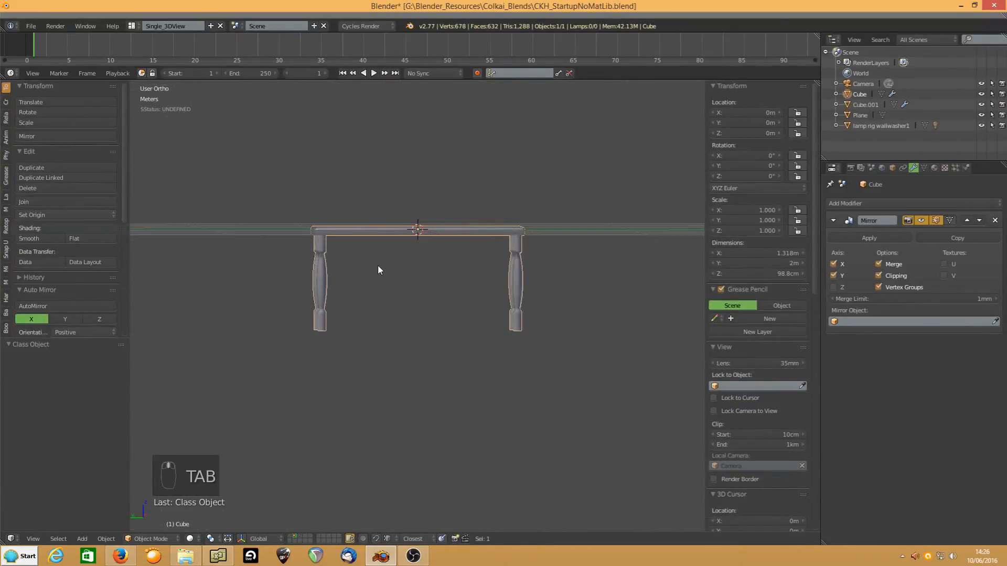
click(300, 535)
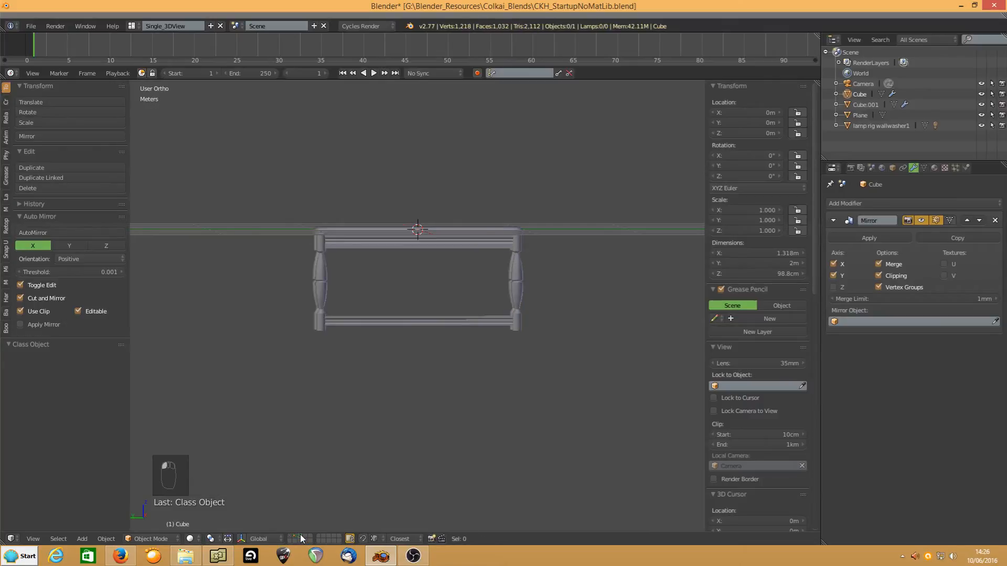
click(297, 539)
middle_drag(388, 278, 341, 286)
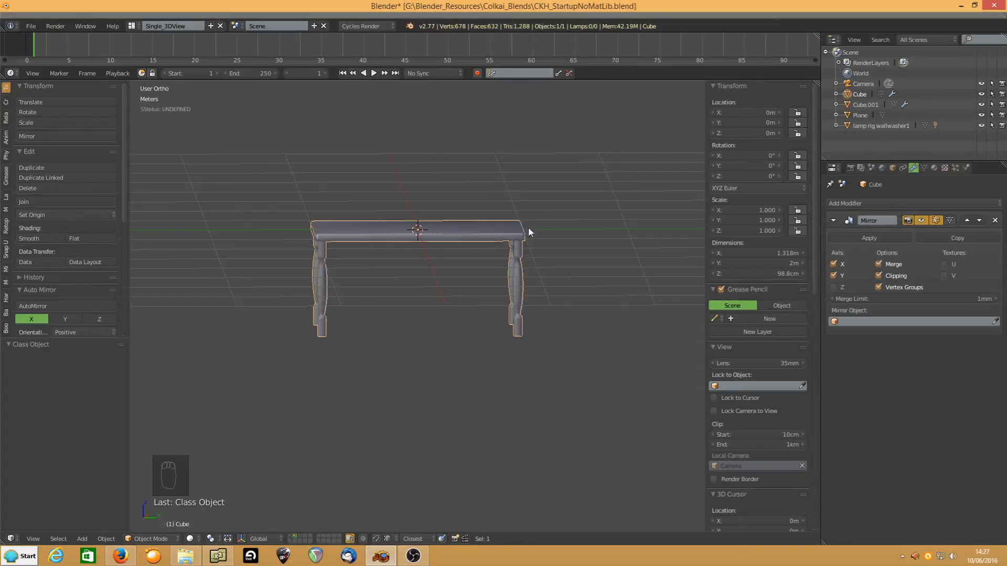
middle_drag(530, 230, 397, 250)
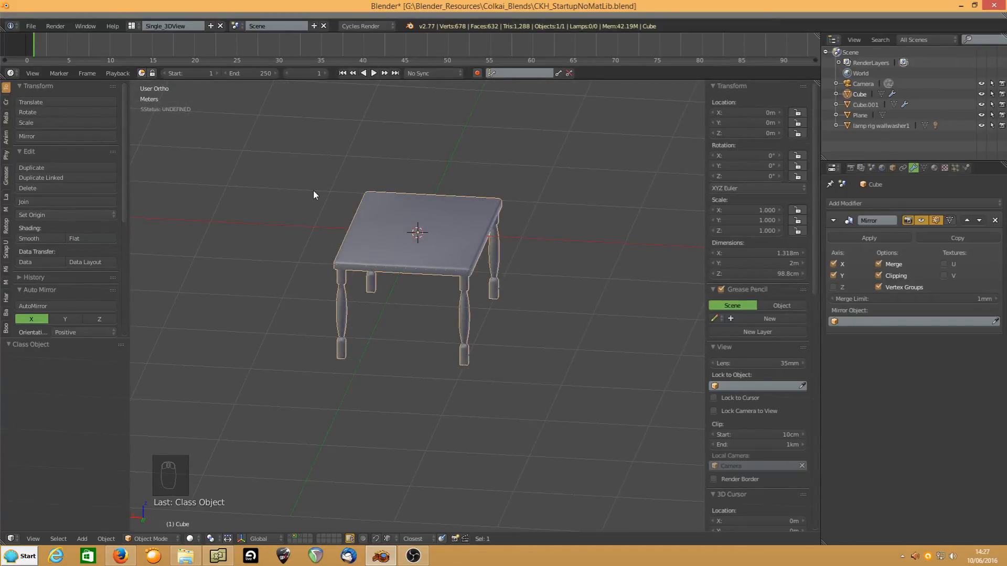
middle_drag(473, 285, 663, 299)
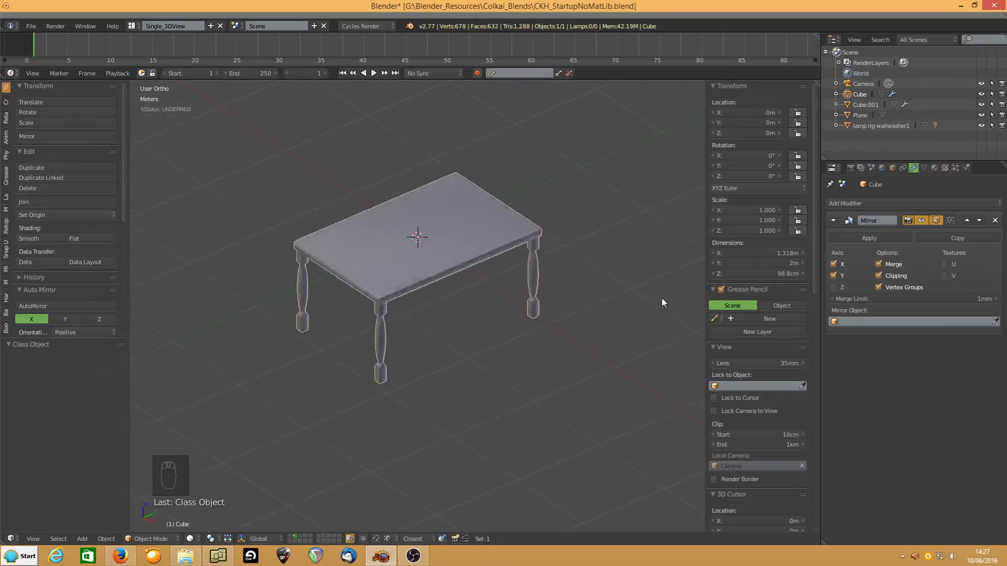
middle_drag(465, 306, 550, 212)
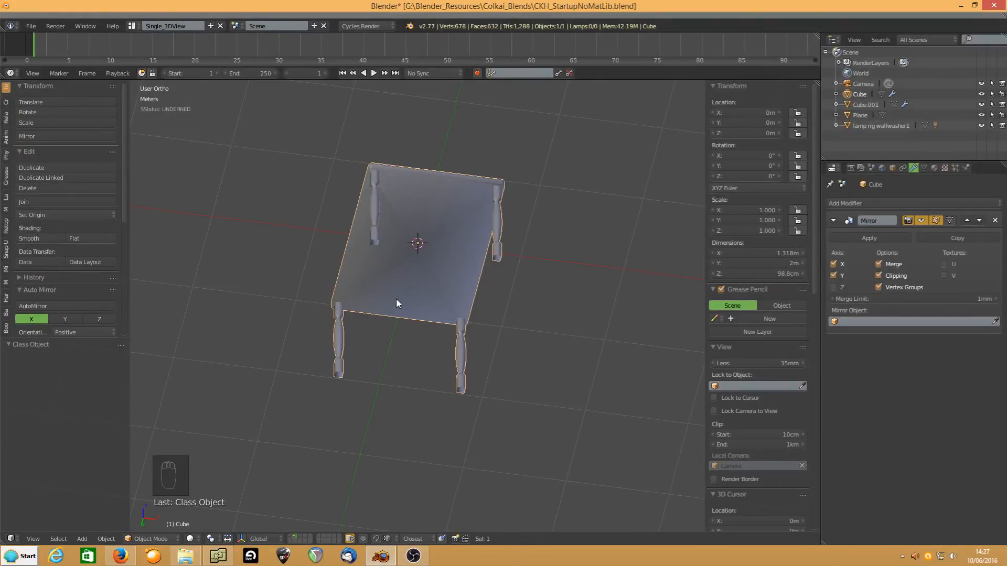
- Select the tabletop's underside face, convert the selection to its boundary loop, mark that loop sharp and return to object mode
key(Tab)
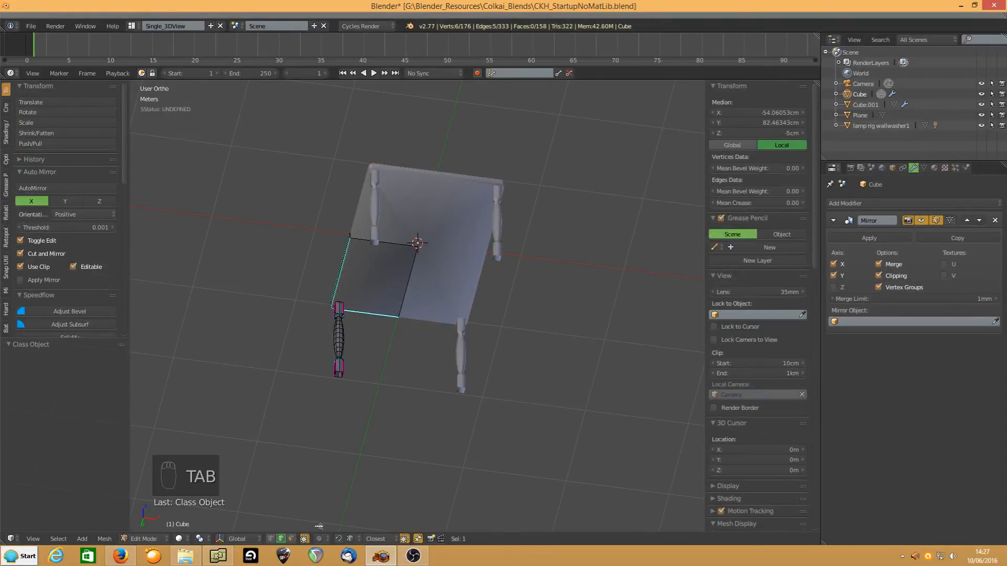
click(291, 539)
right_click(385, 256)
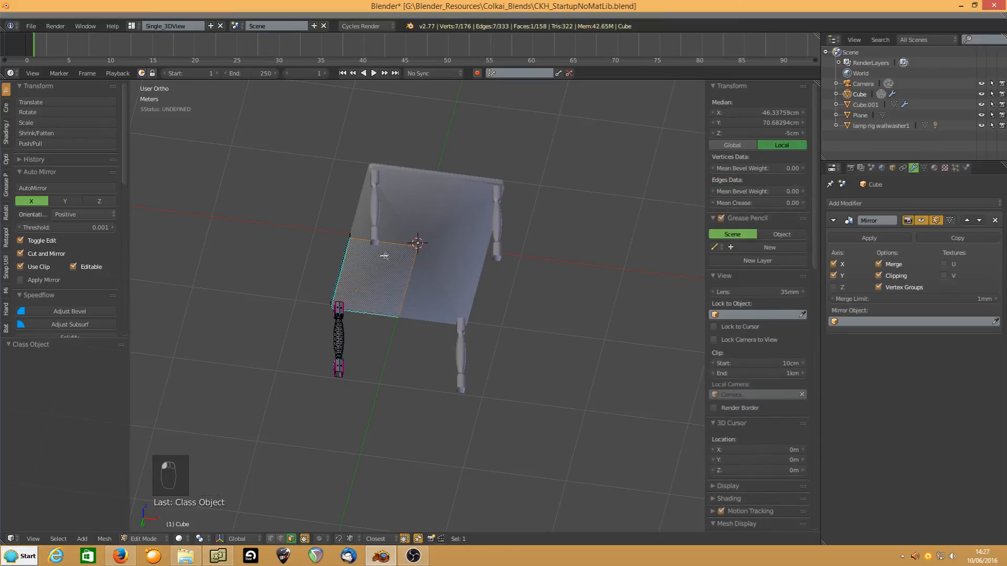
key(shift+apostrophe)
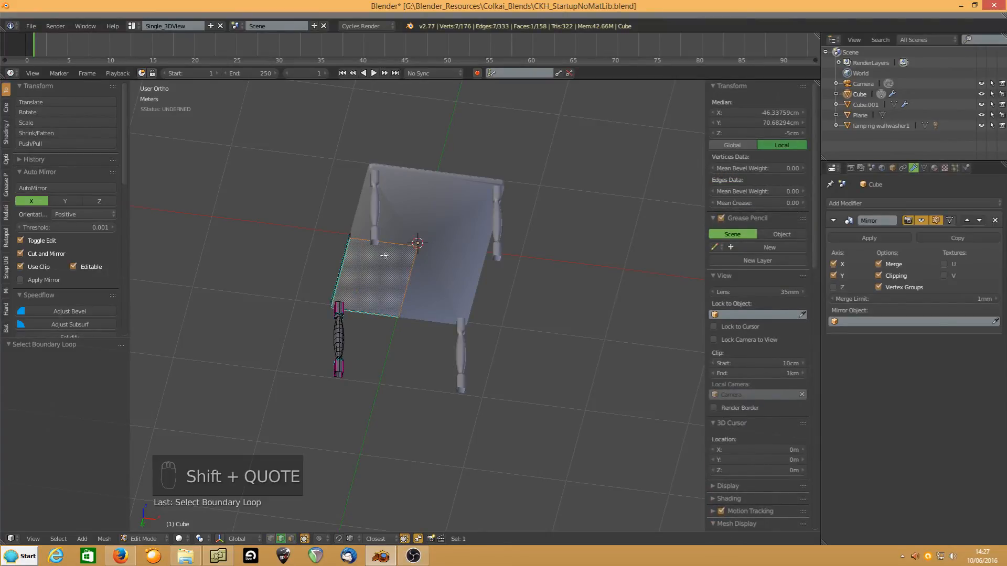
key(ctrl+e)
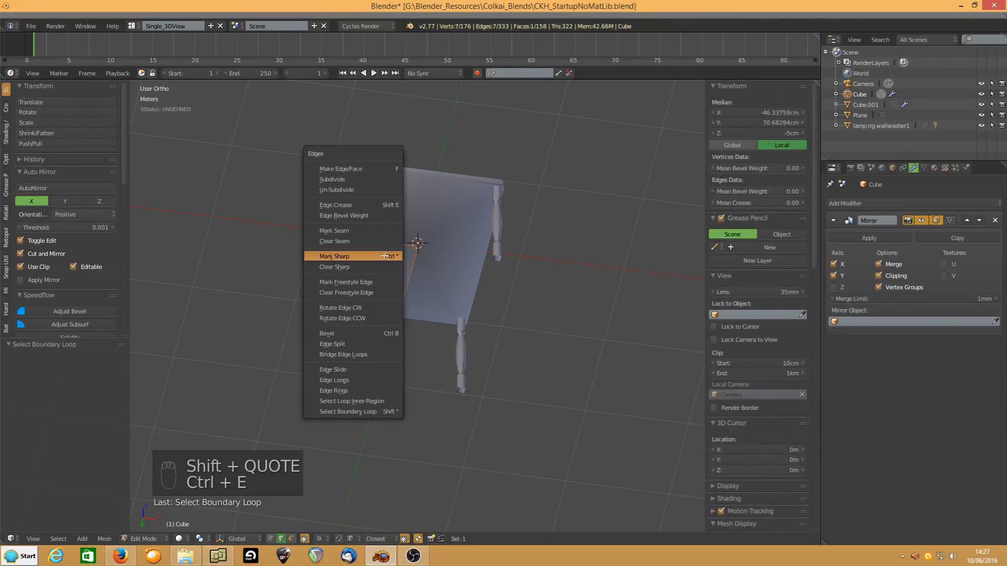
click(385, 256)
middle_drag(443, 234, 417, 295)
scroll(485, 310, up, 2)
key(Tab)
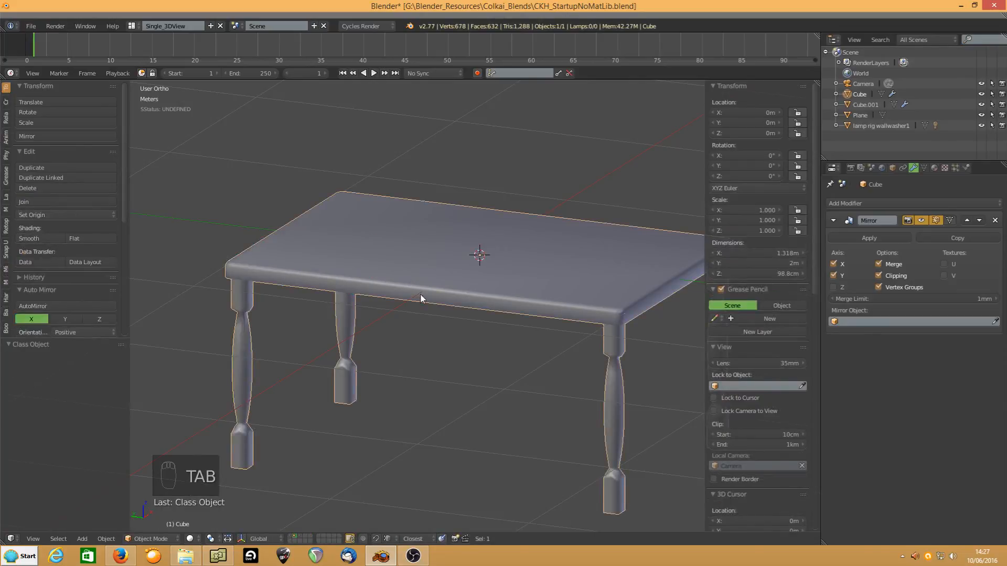
scroll(401, 302, down, 2)
middle_drag(401, 301, 503, 283)
click(414, 556)
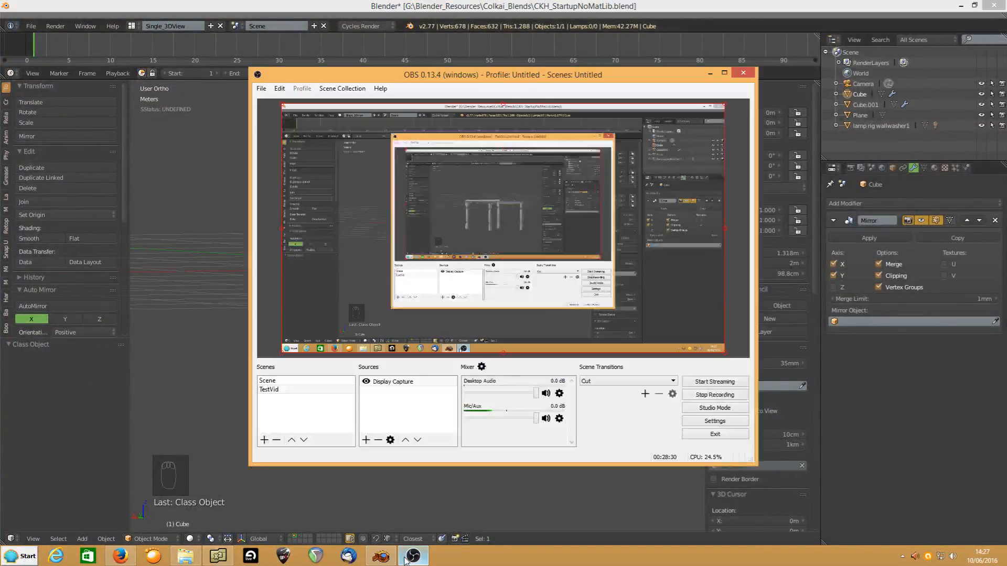